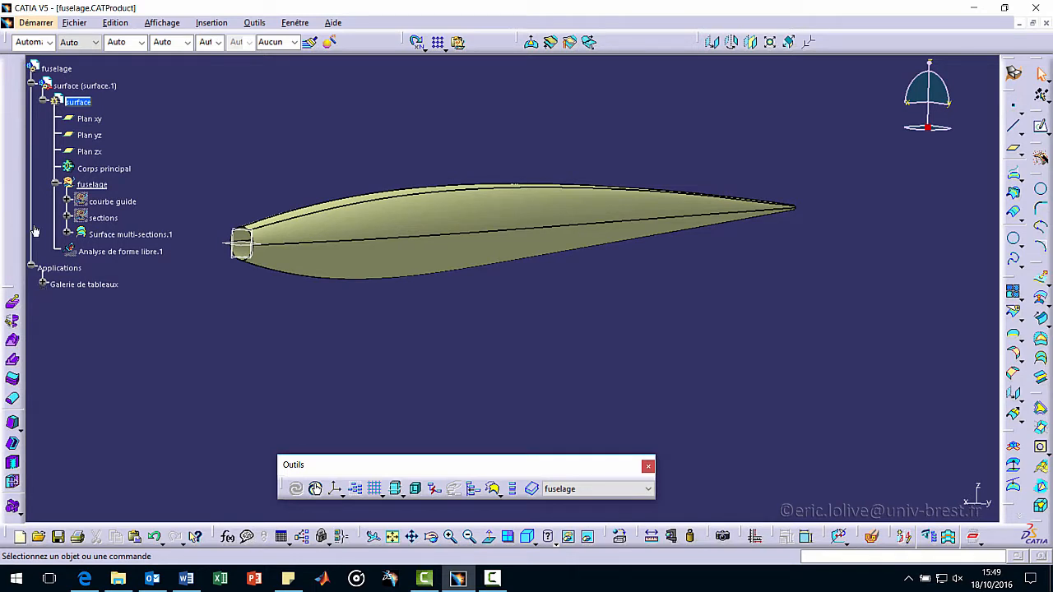
Step: Display the side-view reference drawing Tableau 1 from the Galerie de tableaux behind the fuselage
{"action": "left_click", "coordinate": [43, 285]}
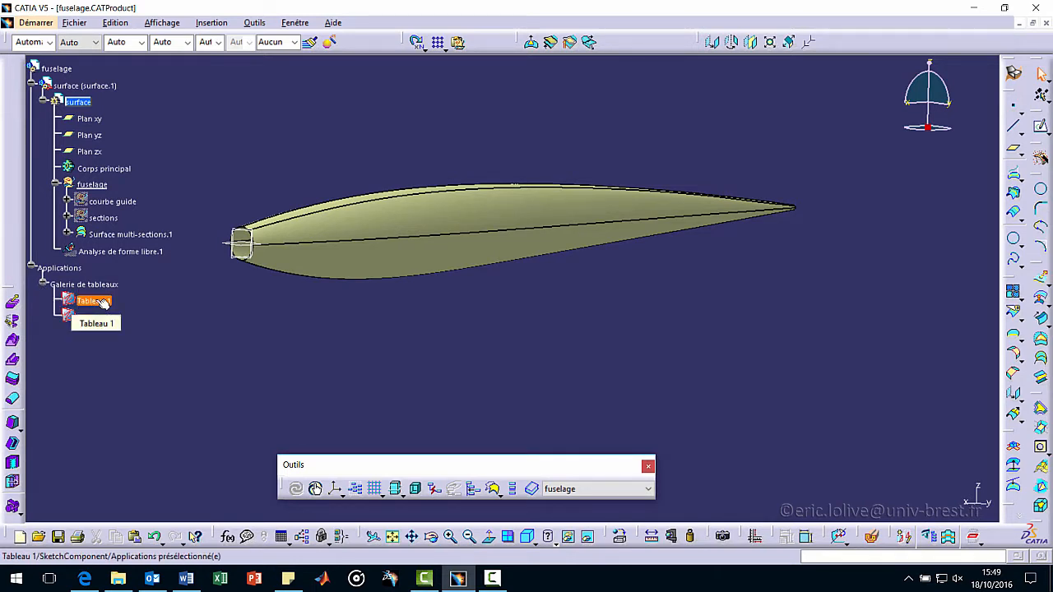
{"action": "left_click", "coordinate": [93, 301]}
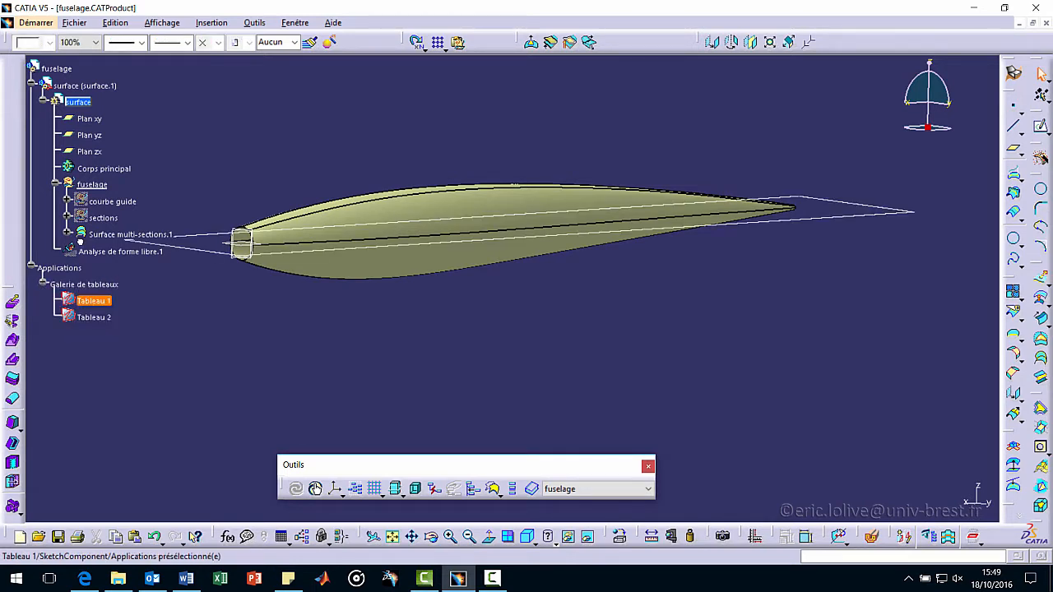
{"action": "double_click", "coordinate": [94, 301]}
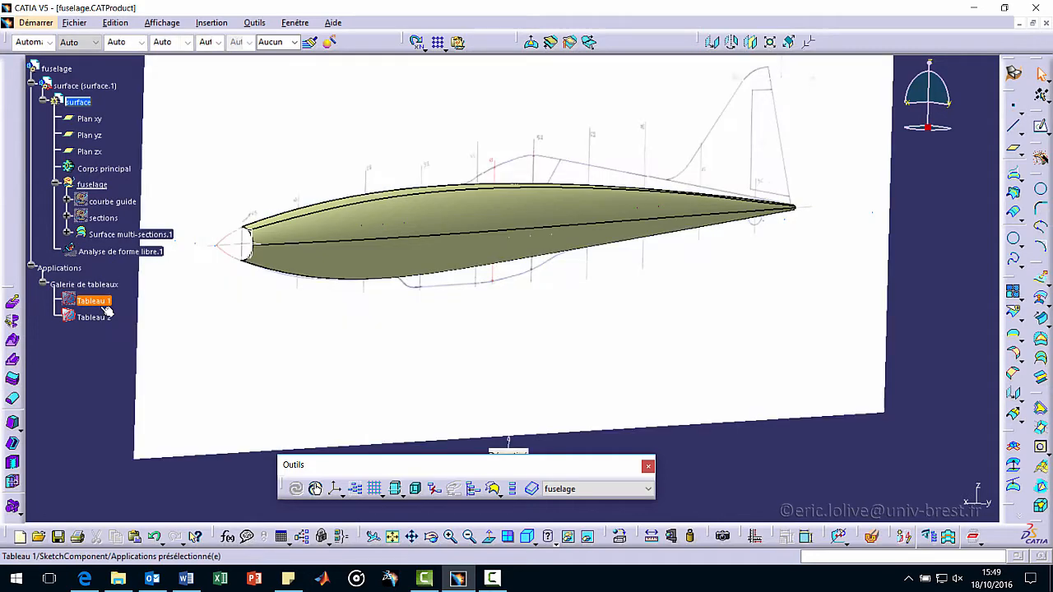
{"action": "middle_click_drag", "start_coordinate": [580, 308], "coordinate": [498, 252]}
{"action": "middle_click_drag", "start_coordinate": [398, 280], "coordinate": [473, 339]}
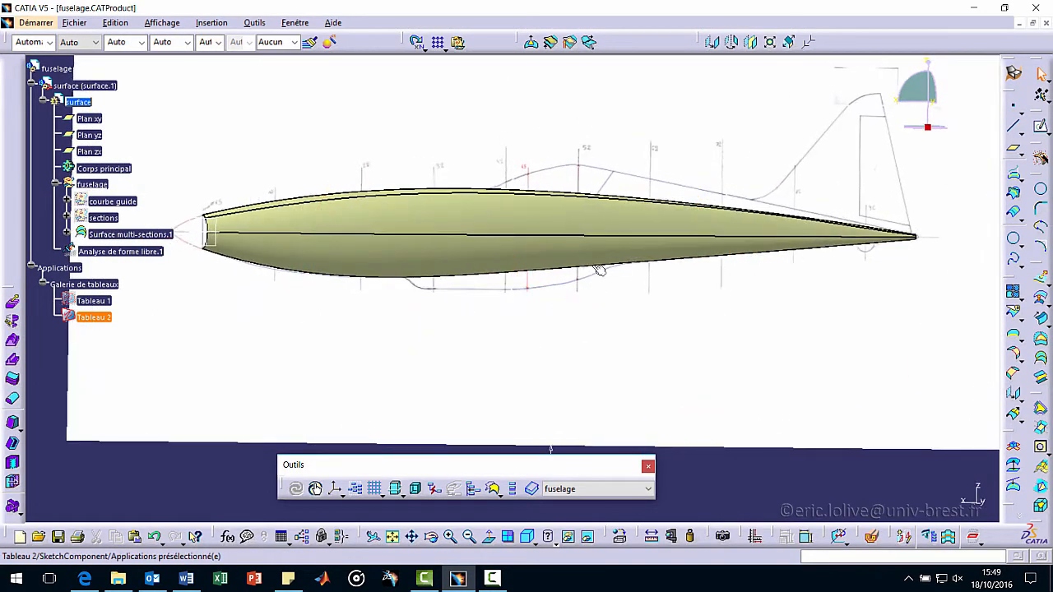
{"action": "middle_click_drag", "start_coordinate": [449, 298], "coordinate": [453, 342], "text": "ctrl"}
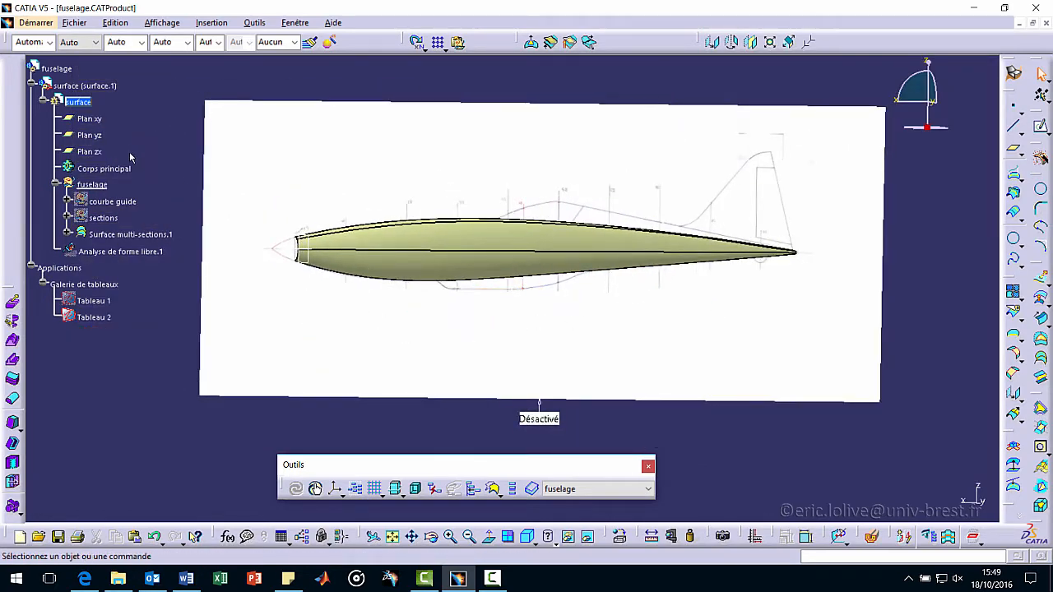
Step: Insert a geometrical set named Radiateur under the surface part
{"action": "left_click", "coordinate": [79, 101]}
{"action": "left_click", "coordinate": [211, 23]}
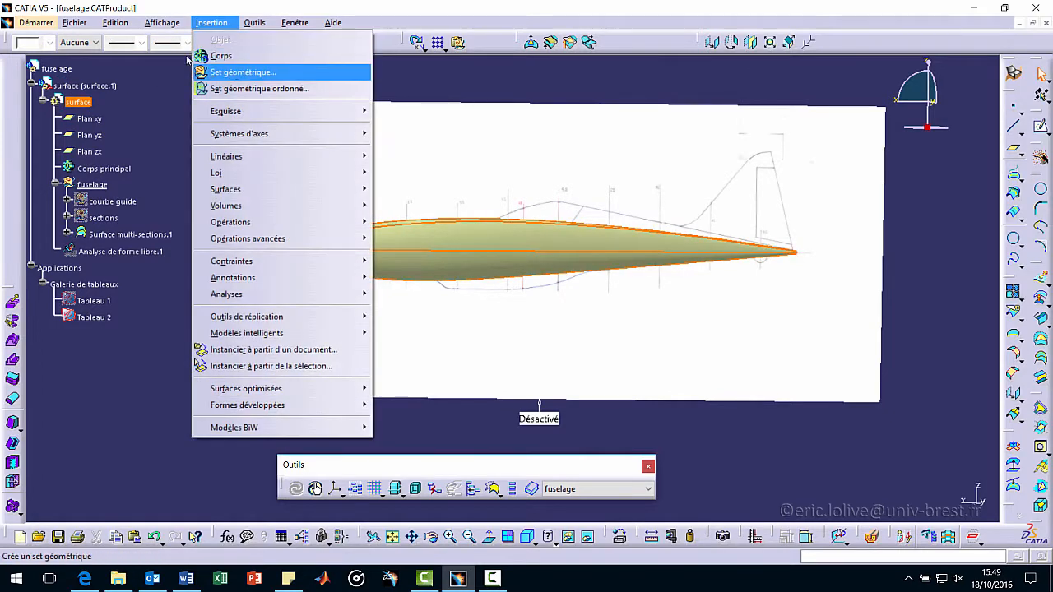
{"action": "left_click", "coordinate": [235, 72]}
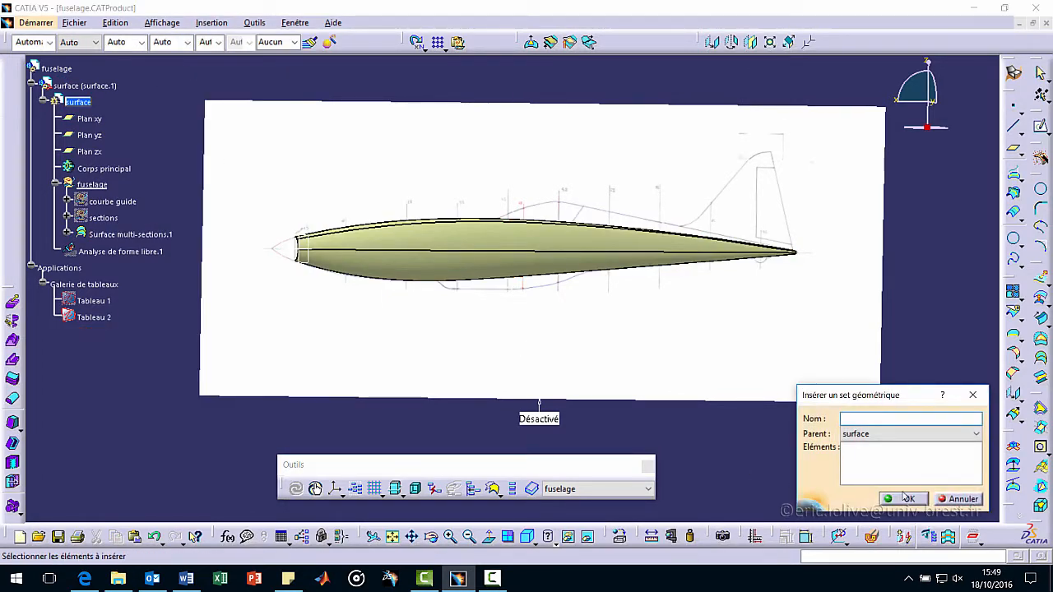
{"action": "type", "text": "Radiateur"}
{"action": "key", "text": "Return"}
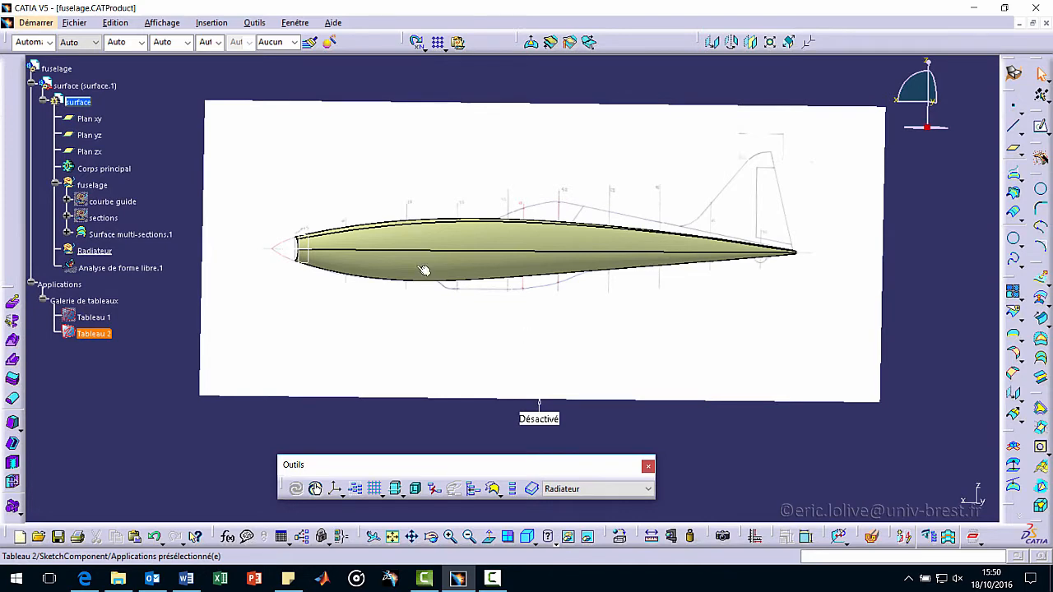
Step: Start a sketch on Plan zx and hide the sketch grid
{"action": "middle_click_drag", "start_coordinate": [553, 360], "coordinate": [485, 206]}
{"action": "middle_click_drag", "start_coordinate": [373, 261], "coordinate": [429, 306]}
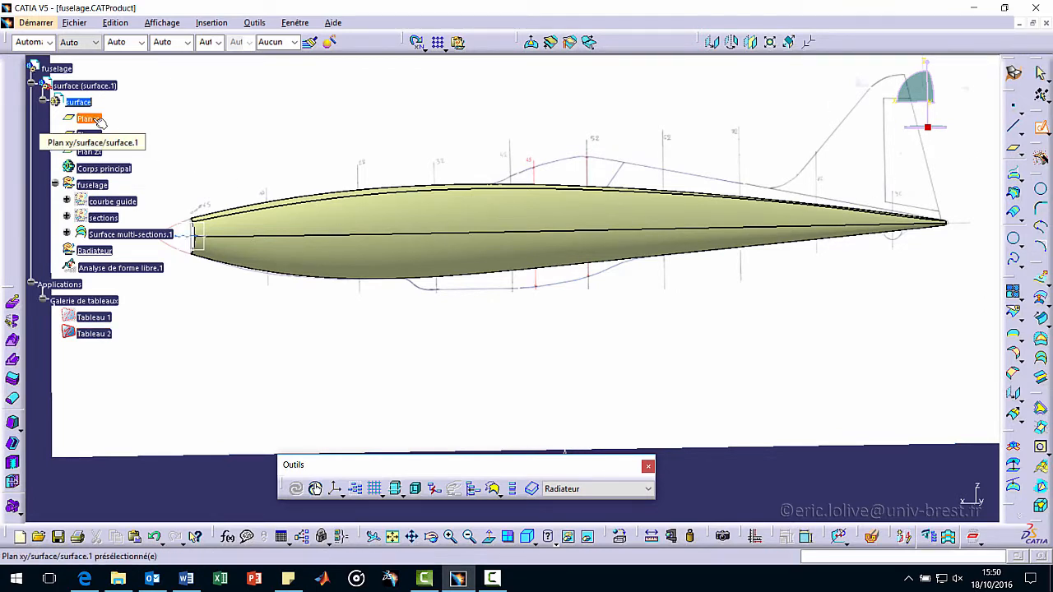
{"action": "left_click", "coordinate": [90, 153]}
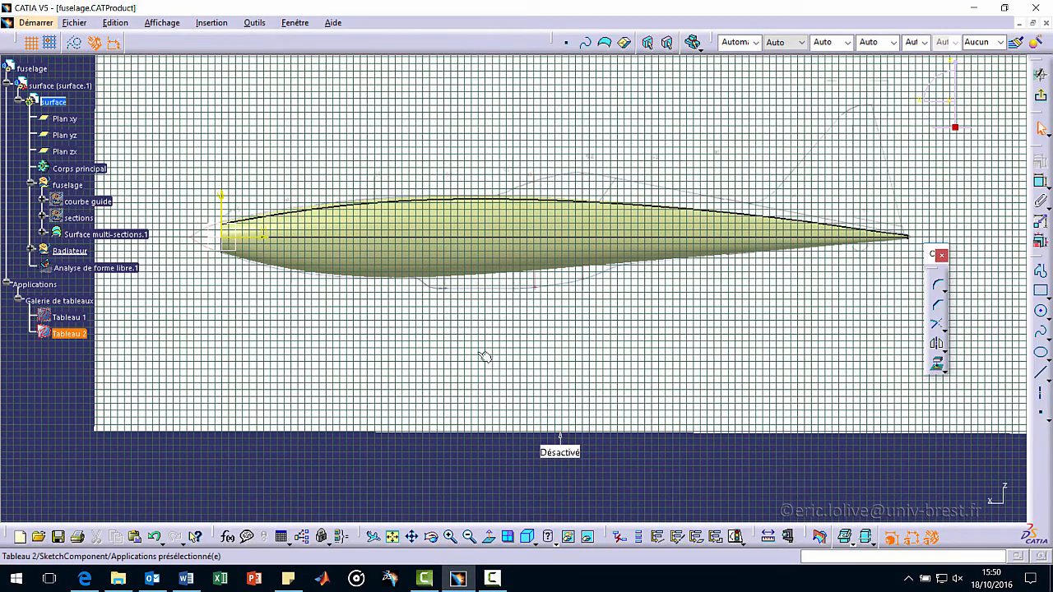
{"action": "left_click", "coordinate": [30, 42]}
Step: Draw a horizontal line along the flat underside of the radiator traced in the reference drawing
{"action": "middle_click_drag", "start_coordinate": [395, 260], "coordinate": [371, 209]}
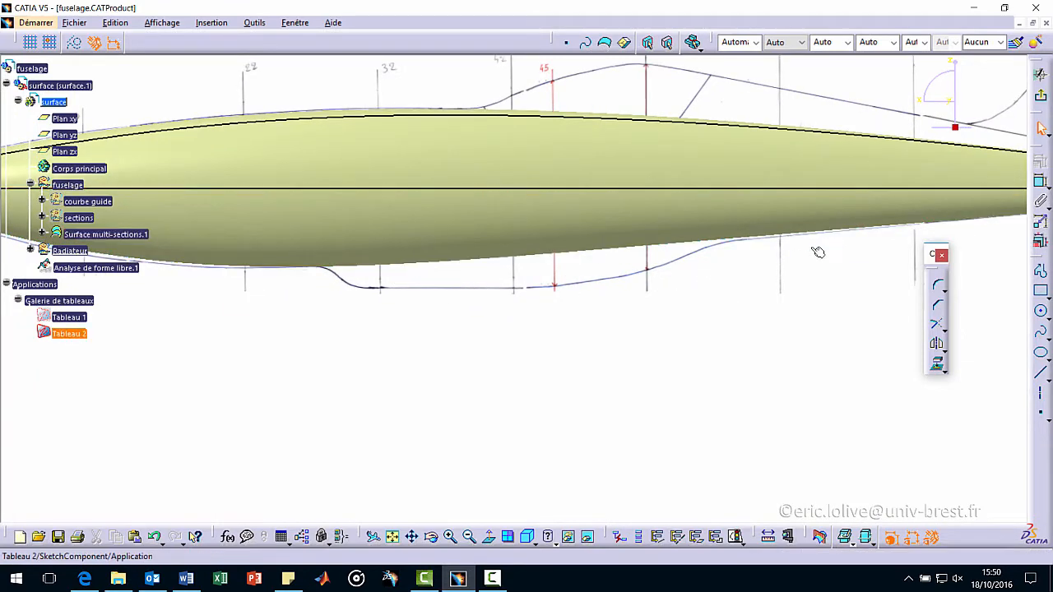
{"action": "mouse_move", "coordinate": [790, 308]}
{"action": "middle_mouse_down"}
{"action": "mouse_move", "coordinate": [885, 300]}
{"action": "mouse_move", "coordinate": [663, 226]}
{"action": "middle_mouse_up"}
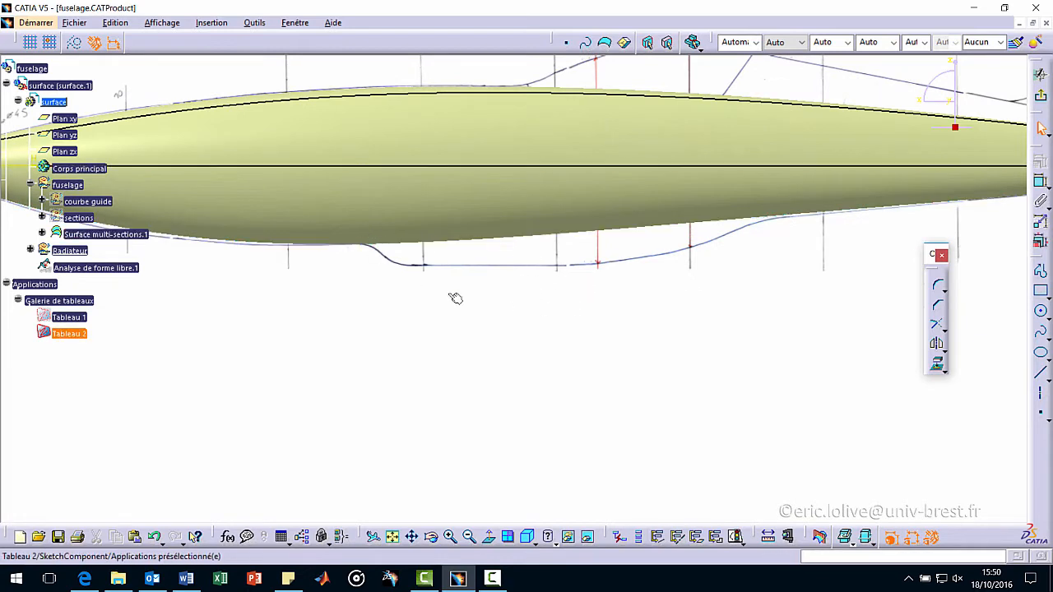
{"action": "left_click", "coordinate": [1041, 372]}
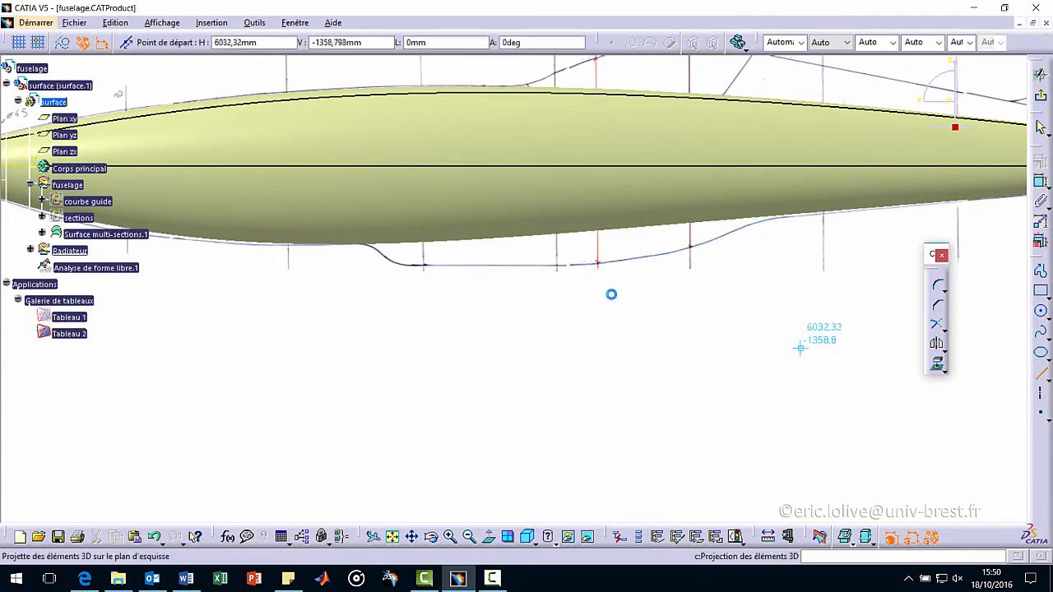
{"action": "left_click", "coordinate": [425, 265]}
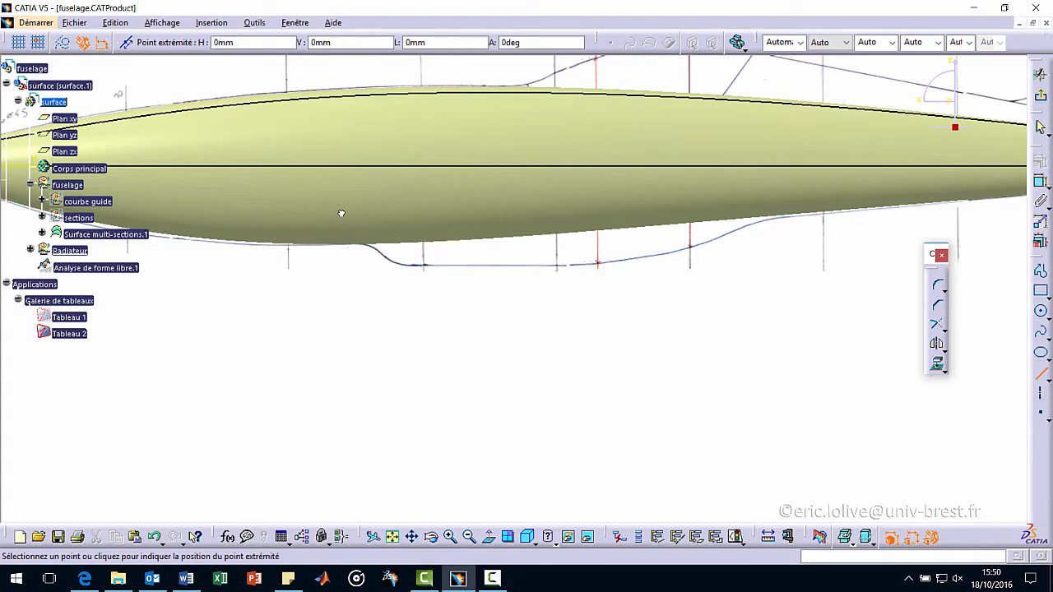
{"action": "left_click", "coordinate": [576, 266]}
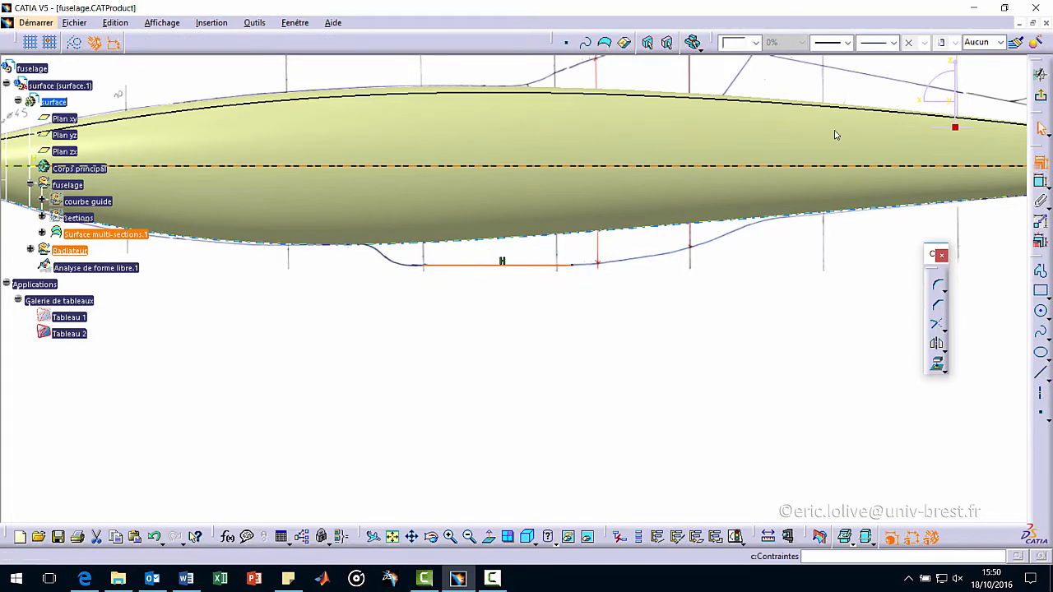
Step: Apply a Fixe constraint to the horizontal radiator line
{"action": "left_click", "coordinate": [936, 344]}
{"action": "left_click", "coordinate": [943, 370]}
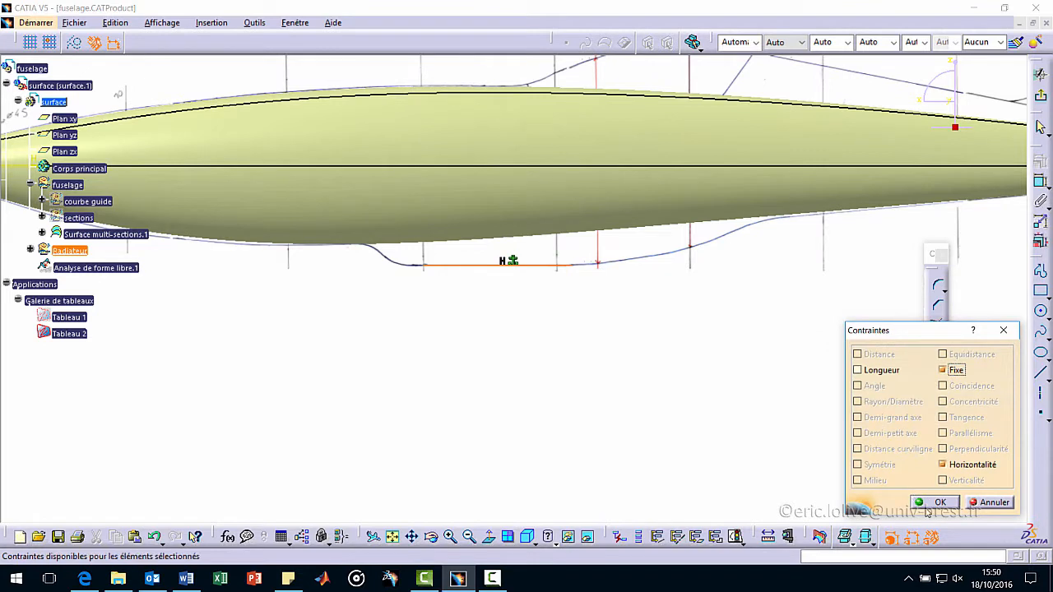
{"action": "left_click", "coordinate": [937, 503]}
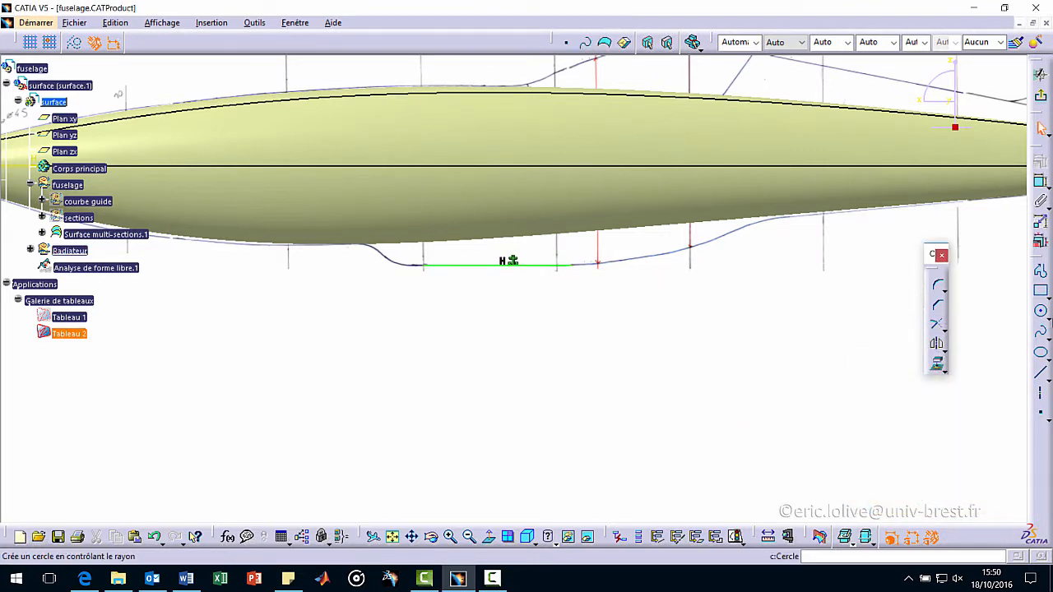
Step: Draw a two-point spline from the front end of the radiator line up to the fuselage underside
{"action": "left_click", "coordinate": [1049, 336]}
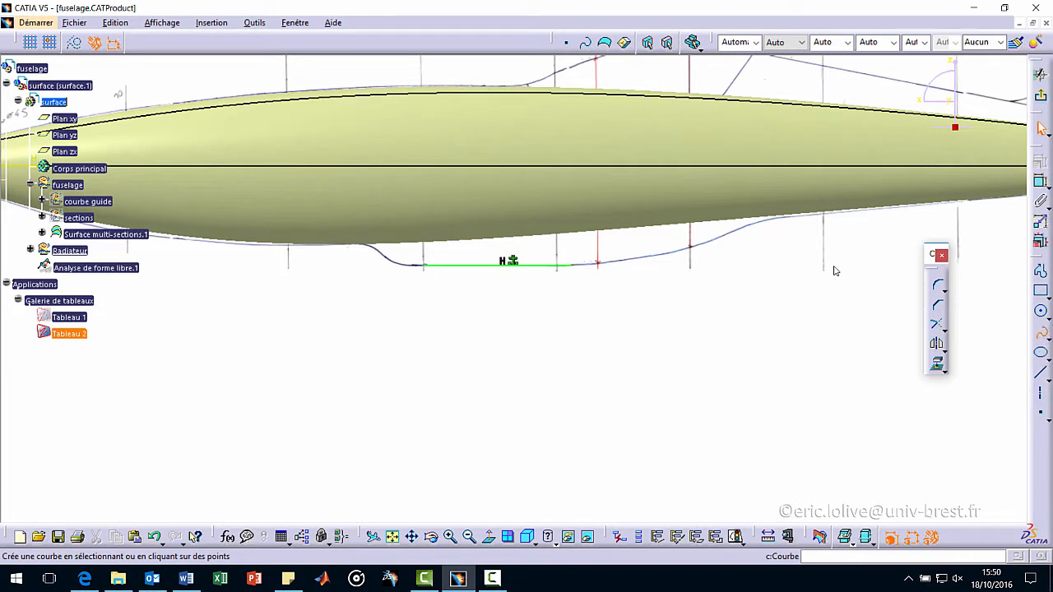
{"action": "left_click", "coordinate": [422, 263]}
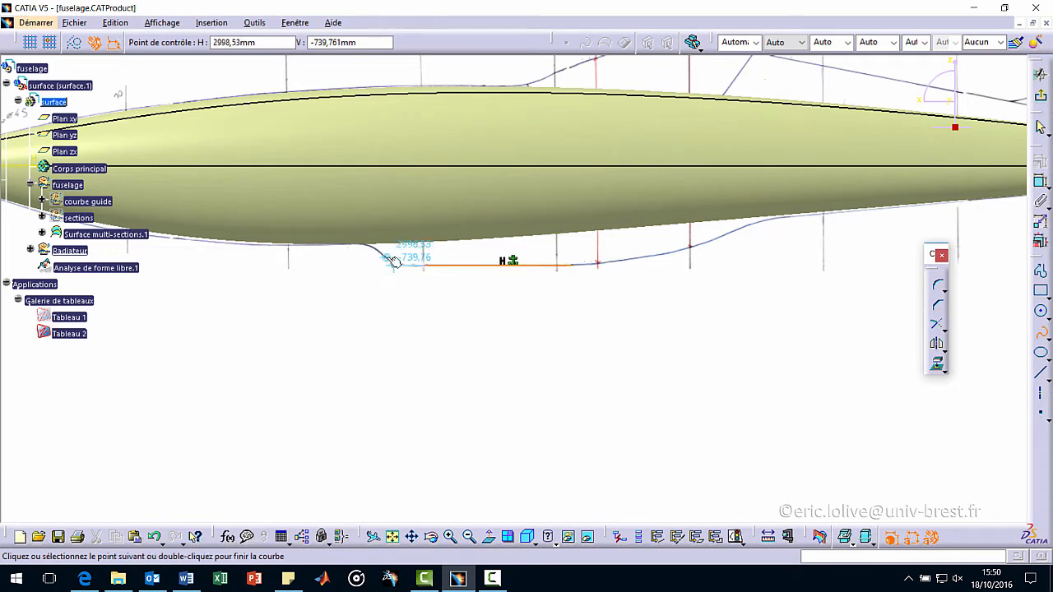
{"action": "left_click", "coordinate": [356, 238]}
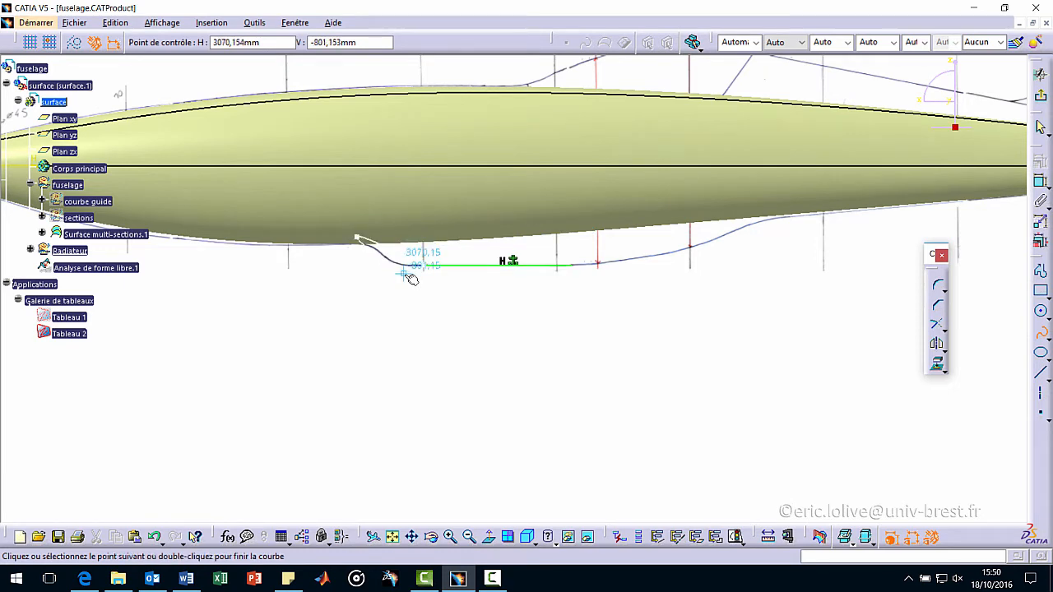
Step: Impose a tangent on the front spline at Point de passage.1, where it meets the line
{"action": "double_click", "coordinate": [358, 239]}
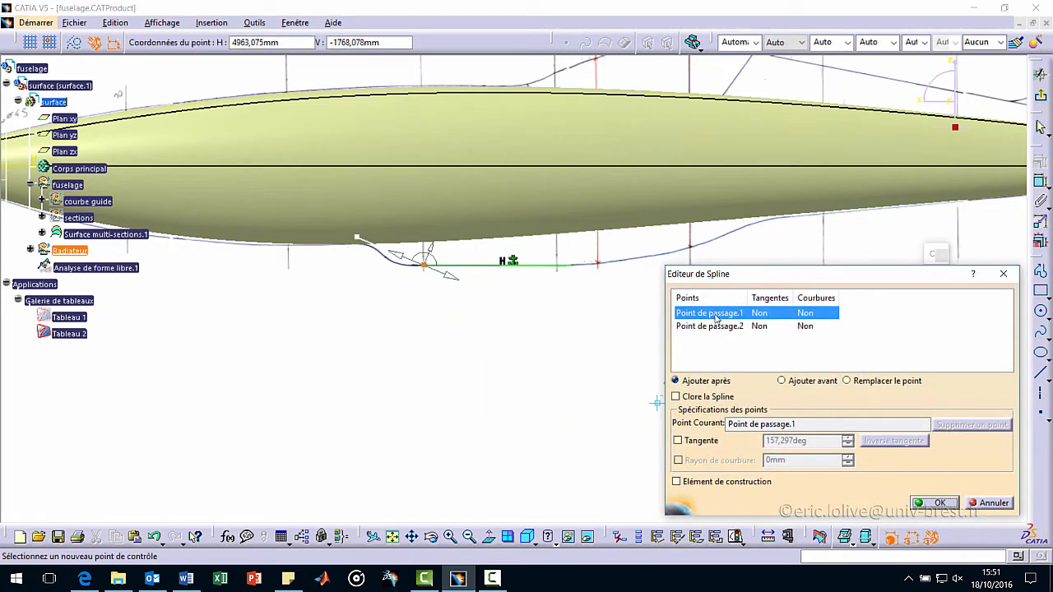
{"action": "left_click", "coordinate": [695, 440]}
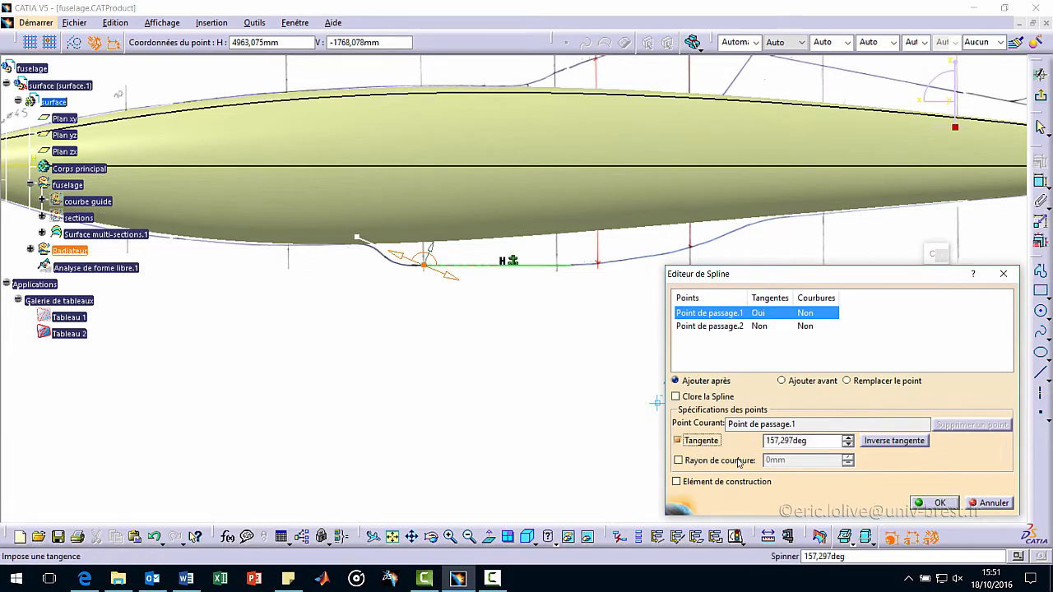
{"action": "left_click", "coordinate": [935, 502]}
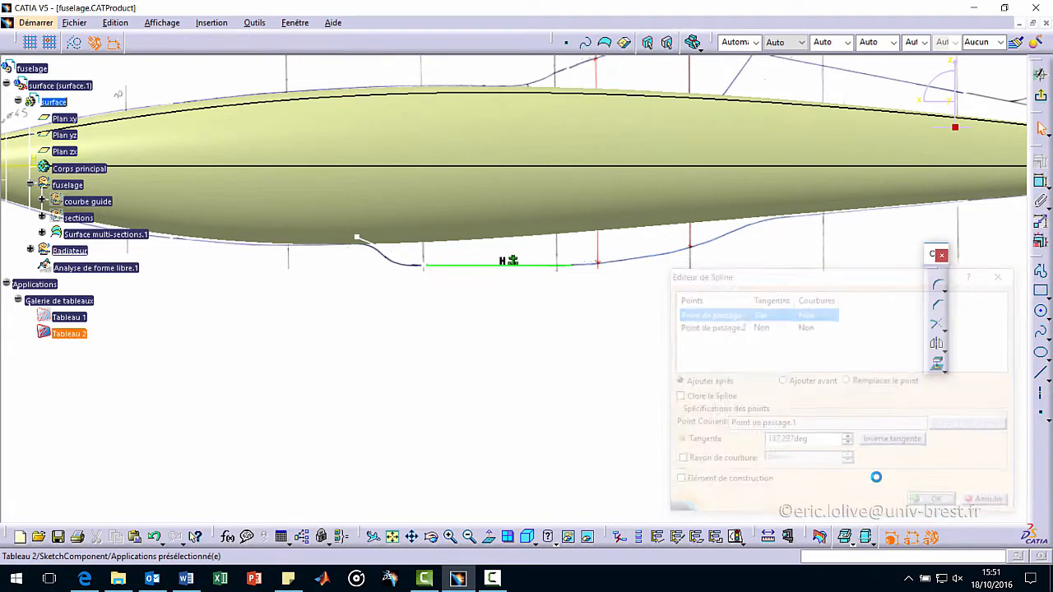
Step: Constrain the spline's tangent direction to be coincident with the horizontal radiator line
{"action": "left_click", "coordinate": [403, 256]}
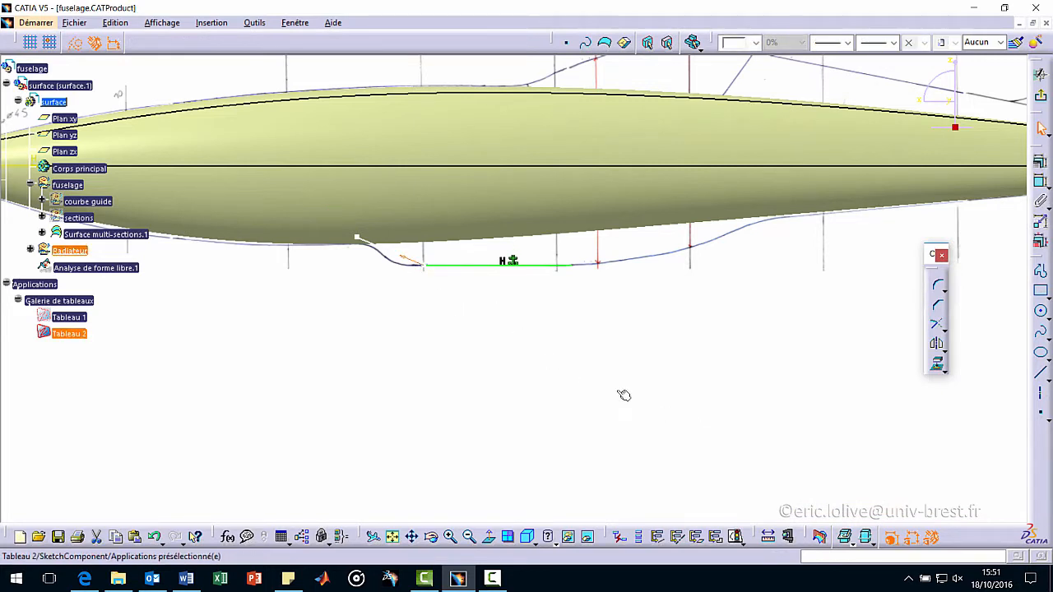
{"action": "left_click", "coordinate": [463, 270]}
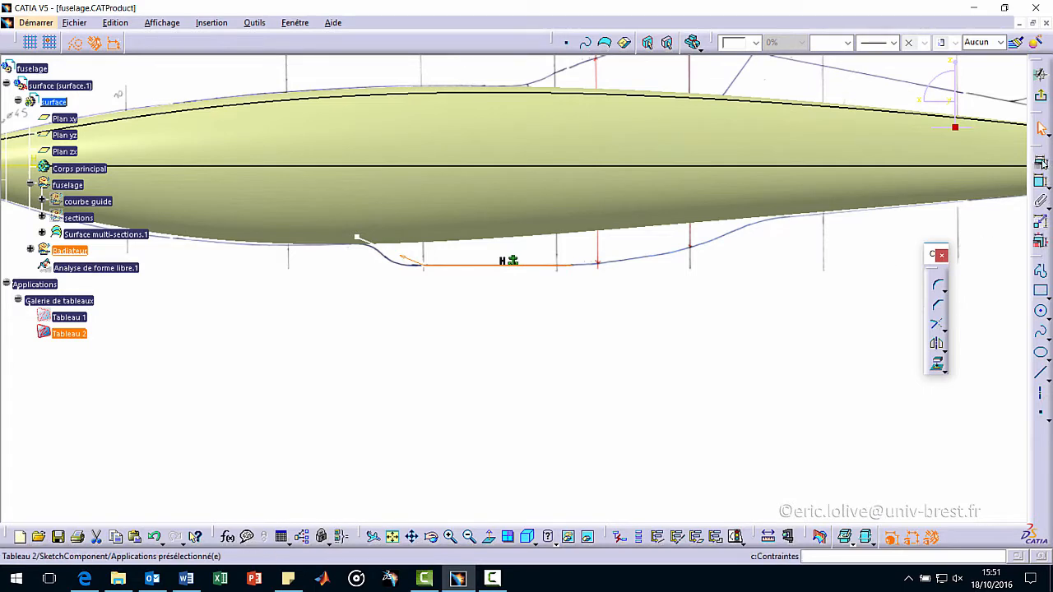
{"action": "left_click", "coordinate": [1040, 163]}
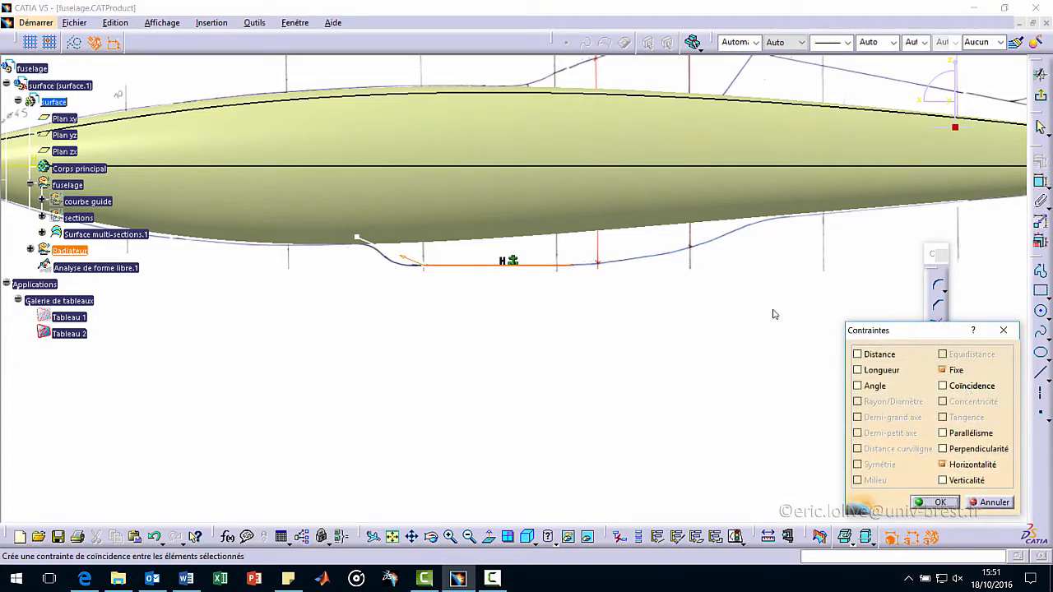
{"action": "left_click", "coordinate": [942, 386]}
{"action": "left_click", "coordinate": [937, 502]}
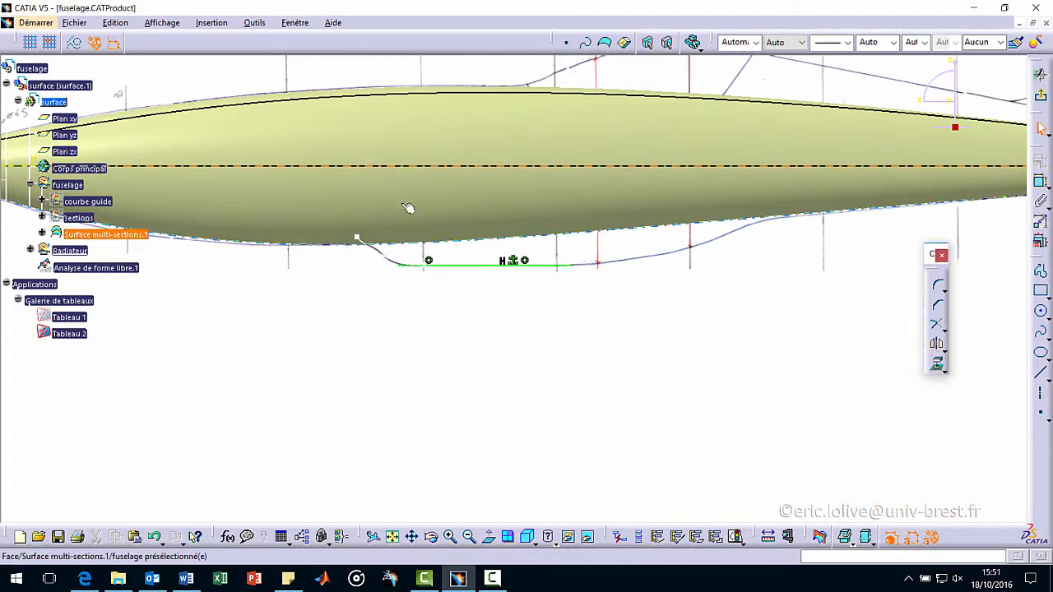
Step: Colour the front spline turquoise
{"action": "left_click", "coordinate": [371, 246]}
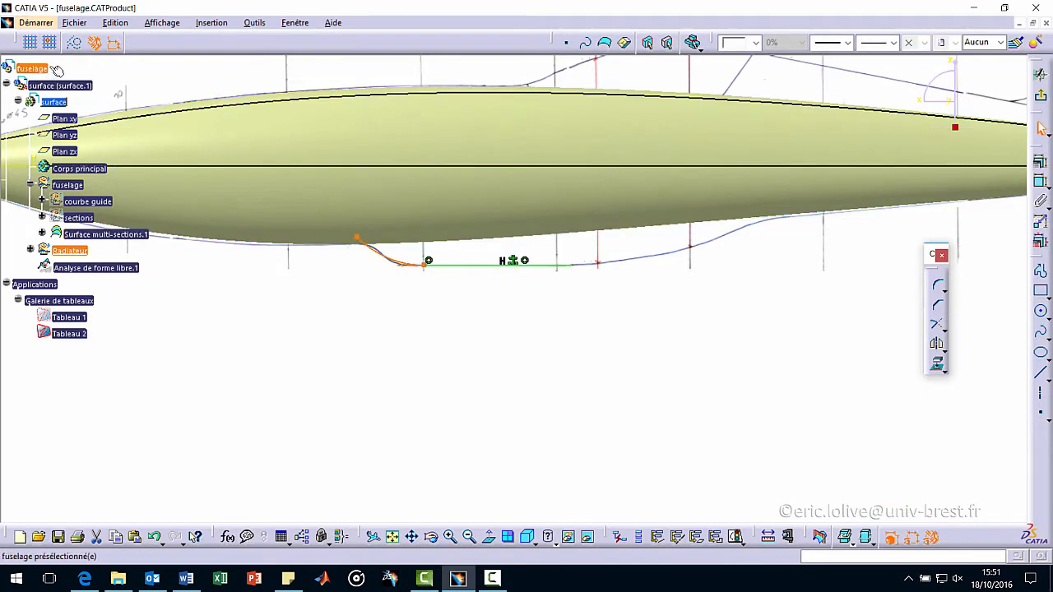
{"action": "left_click", "coordinate": [754, 43]}
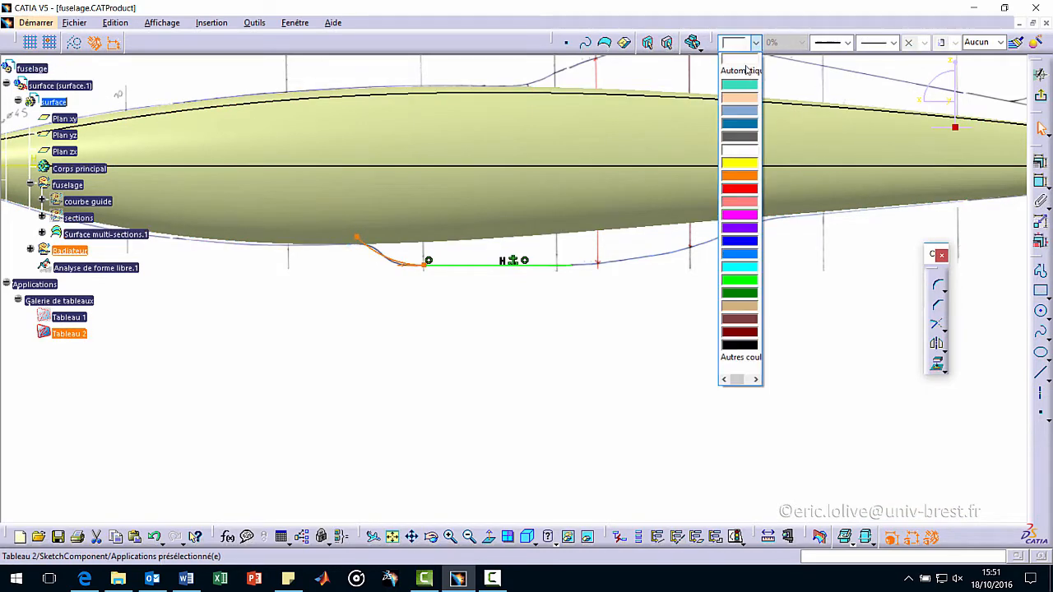
{"action": "left_click", "coordinate": [740, 84]}
{"action": "left_click", "coordinate": [660, 323]}
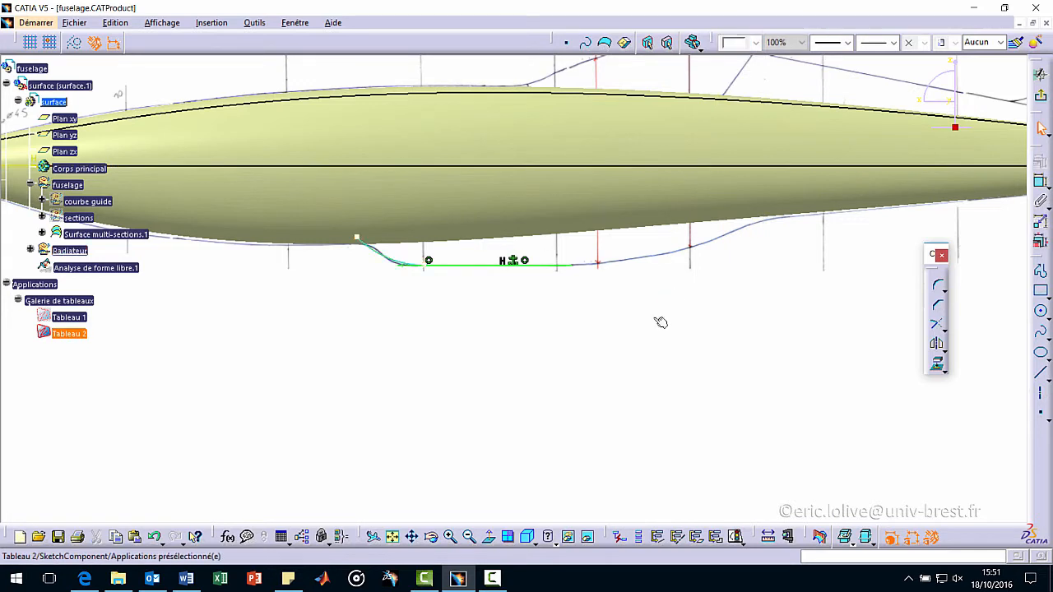
Step: Fit the front spline to the traced outline by moving its upper end point and its junction with the line
{"action": "left_click", "coordinate": [363, 244]}
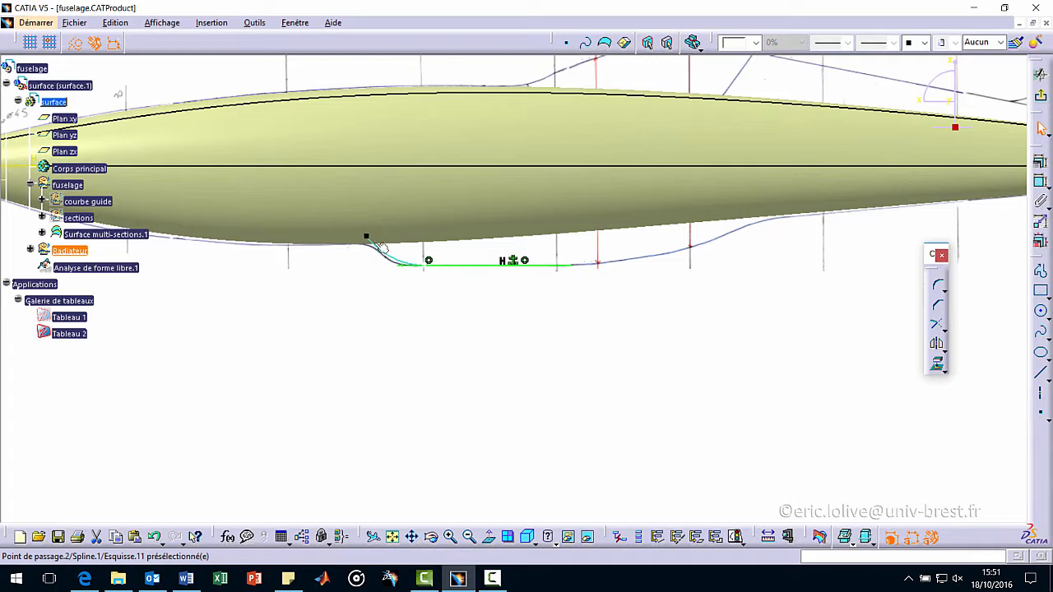
{"action": "middle_click_drag", "start_coordinate": [463, 322], "coordinate": [599, 255]}
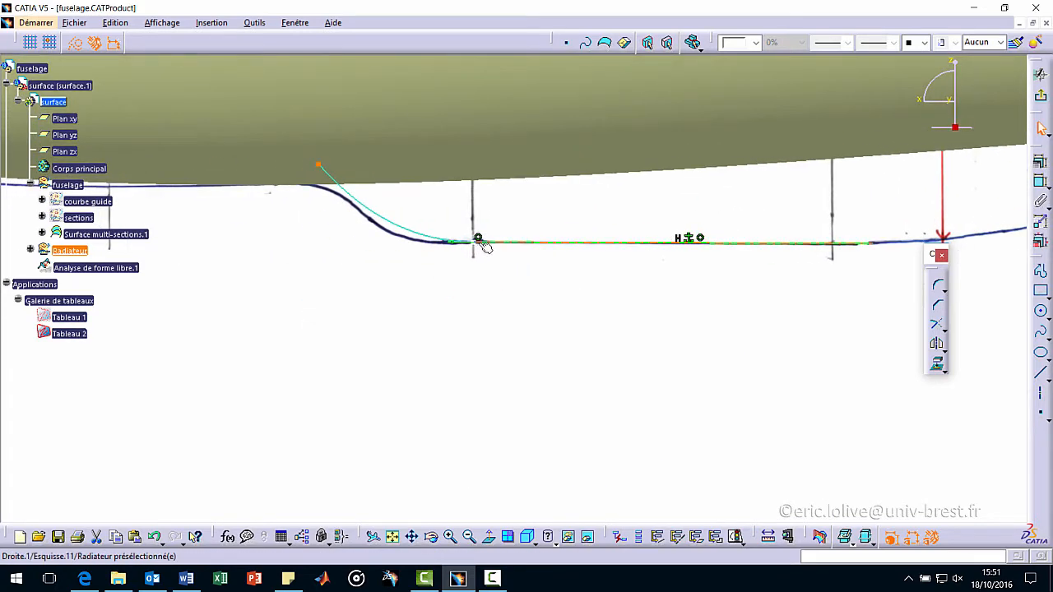
{"action": "left_click_drag", "start_coordinate": [475, 240], "coordinate": [448, 239]}
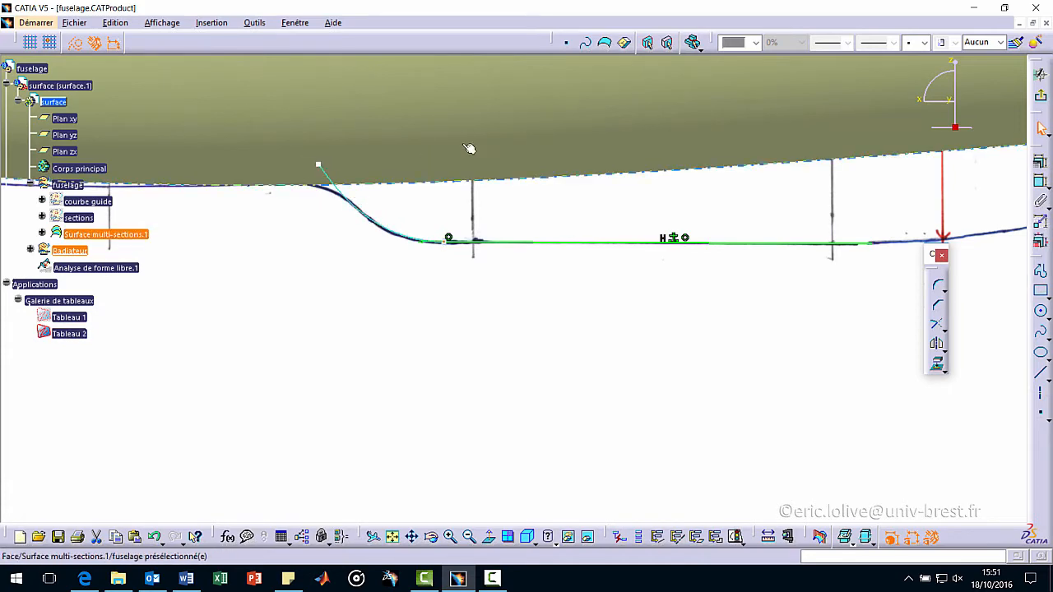
Step: Draw a rear spline from the rear end of the horizontal radiator line up to a point just inside the fuselage
{"action": "mouse_move", "coordinate": [470, 149]}
{"action": "middle_mouse_down"}
{"action": "mouse_move", "coordinate": [462, 146]}
{"action": "mouse_move", "coordinate": [480, 188]}
{"action": "mouse_move", "coordinate": [620, 242]}
{"action": "mouse_move", "coordinate": [351, 197]}
{"action": "middle_mouse_up"}
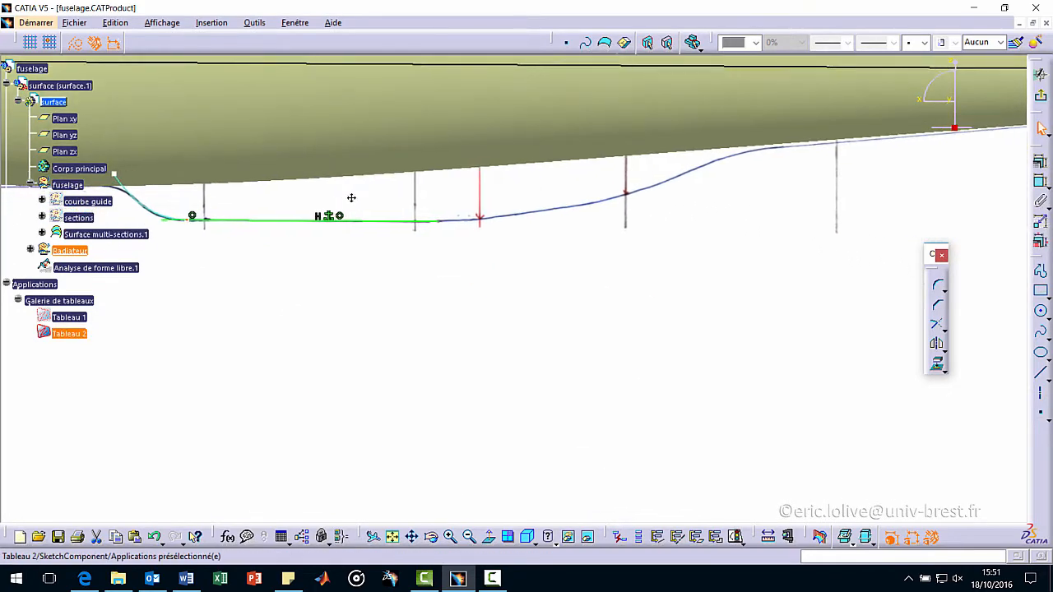
{"action": "left_click", "coordinate": [1040, 332]}
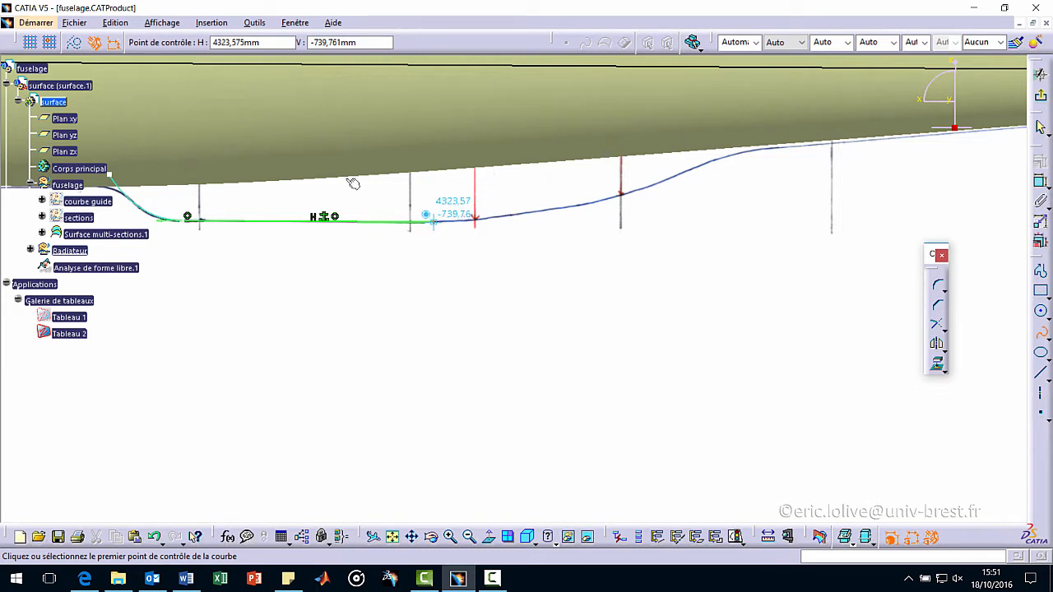
{"action": "left_click", "coordinate": [431, 218]}
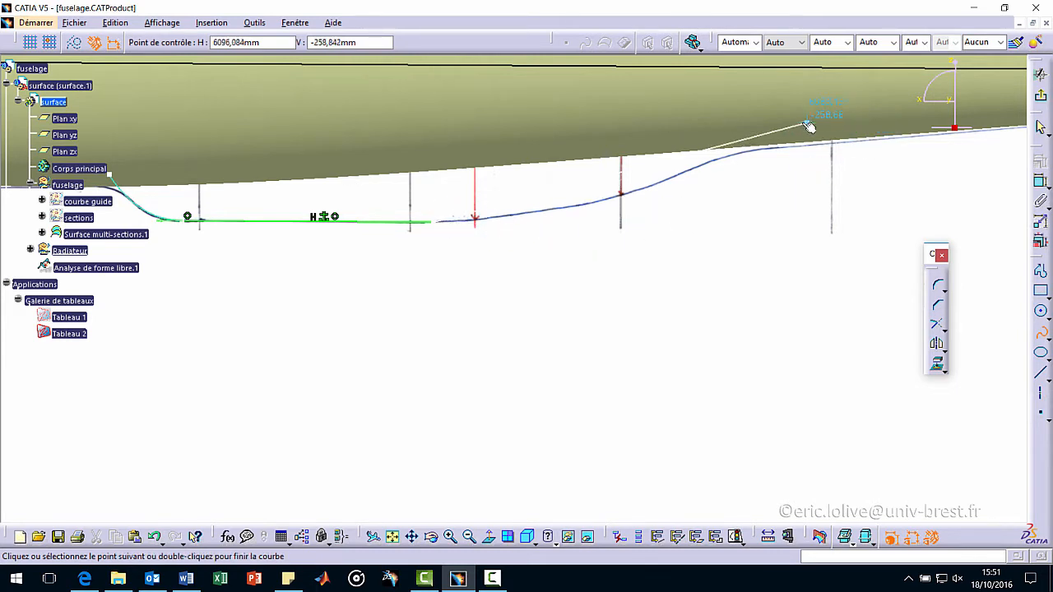
{"action": "left_click", "coordinate": [639, 106]}
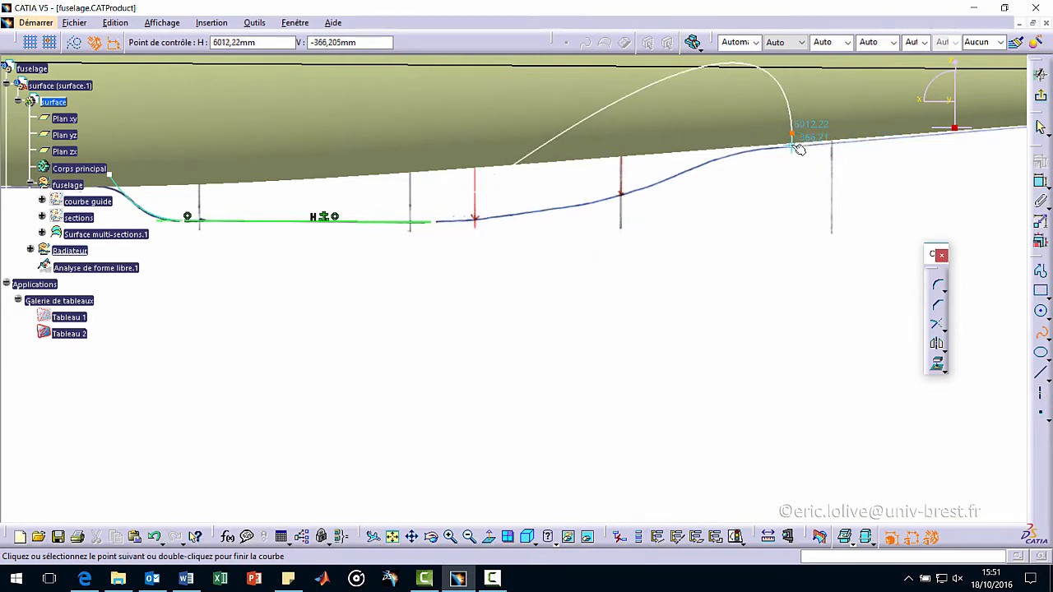
{"action": "double_click", "coordinate": [796, 146]}
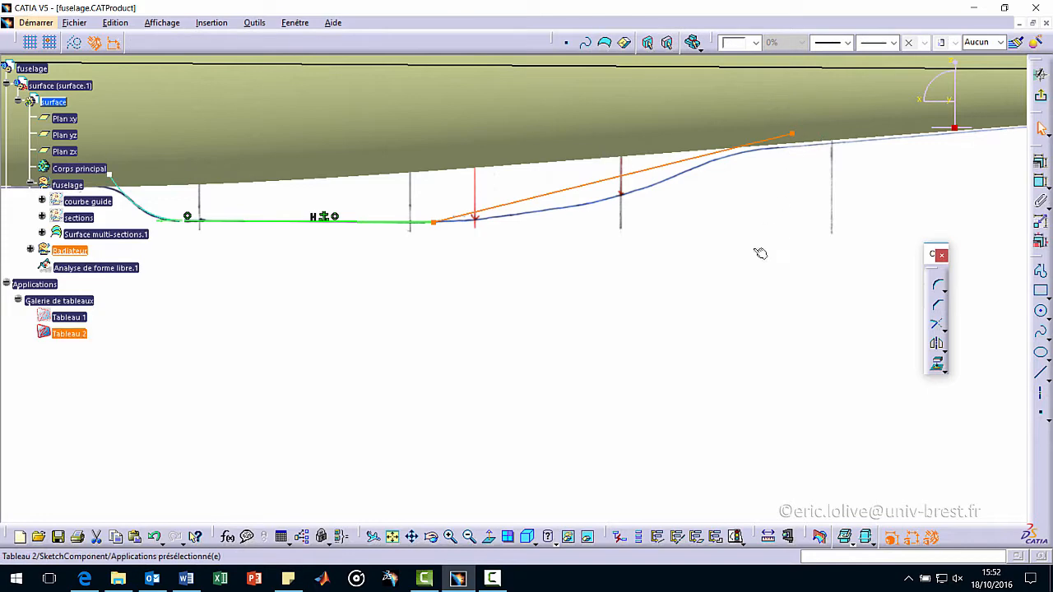
Step: Colour the rear spline turquoise
{"action": "left_click", "coordinate": [756, 43]}
{"action": "left_click", "coordinate": [749, 89]}
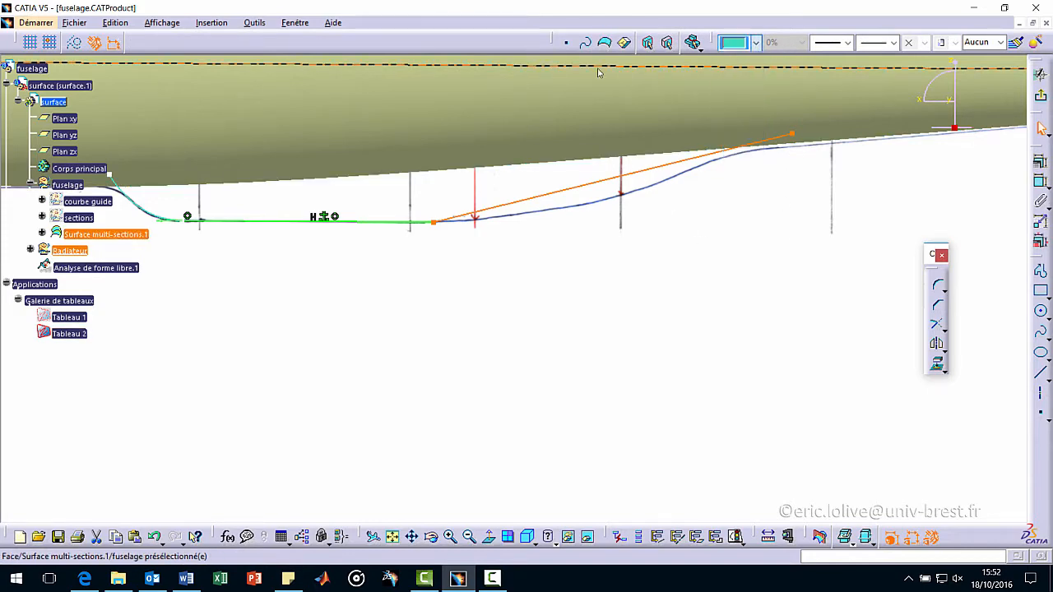
{"action": "left_click", "coordinate": [715, 241]}
Step: Impose a tangent on the rear spline at Point de passage.1, where it meets the horizontal line
{"action": "double_click", "coordinate": [613, 182]}
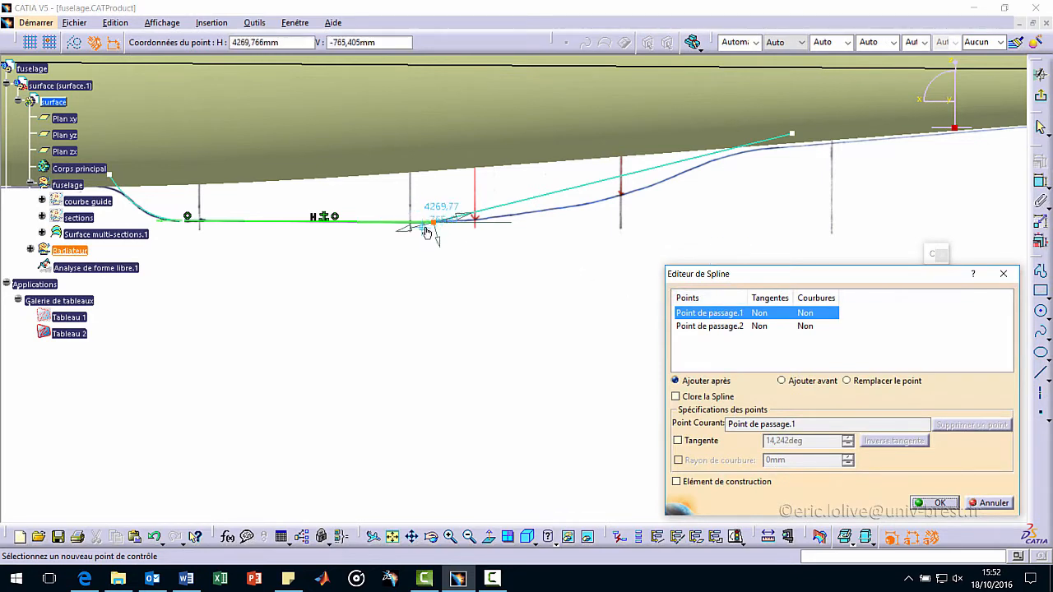
{"action": "left_click", "coordinate": [680, 441]}
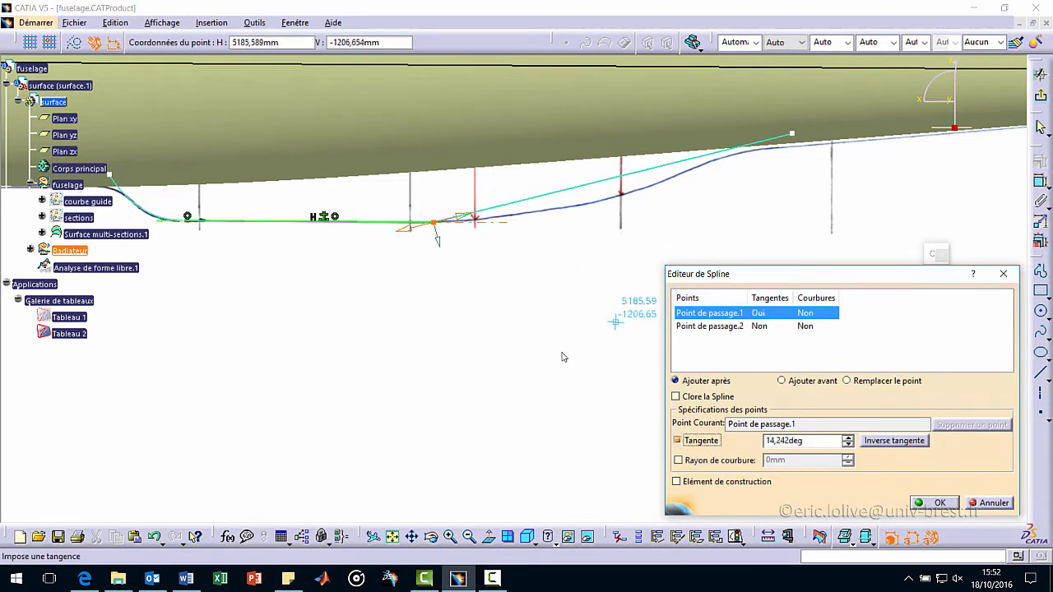
{"action": "left_click", "coordinate": [937, 503]}
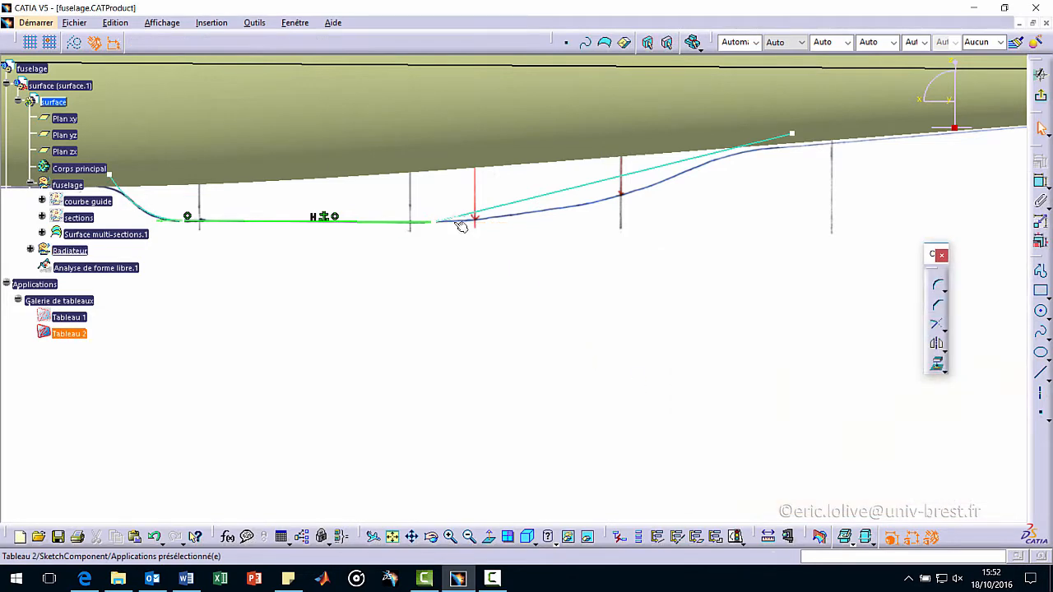
Step: Make the rear spline's tangent direction coincident with the horizontal radiator line and move its upper end point to fit the traced outline
{"action": "left_click", "coordinate": [455, 218]}
{"action": "left_click", "coordinate": [1044, 178]}
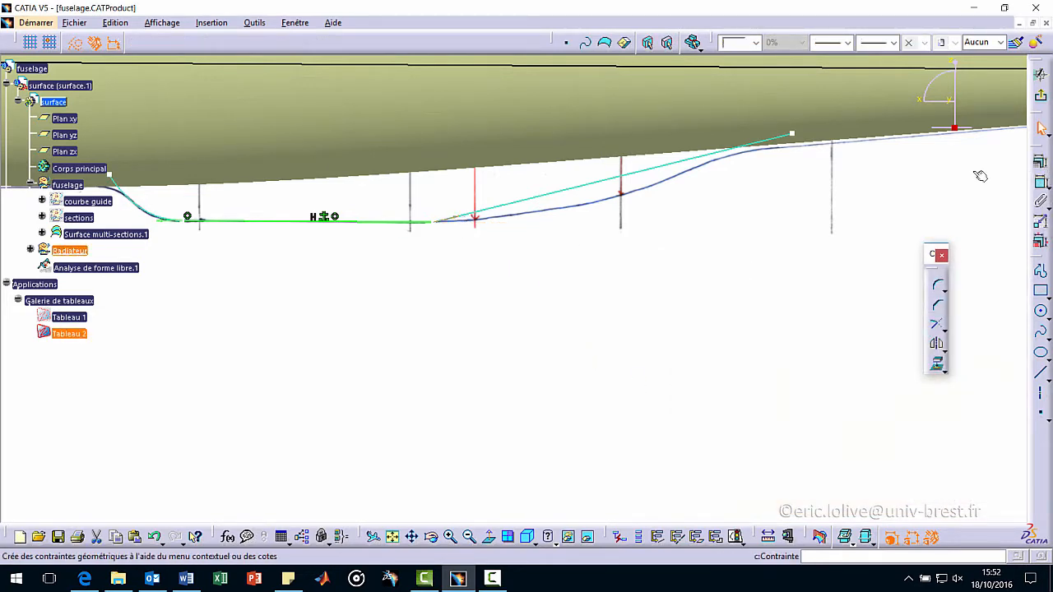
{"action": "left_click", "coordinate": [425, 221]}
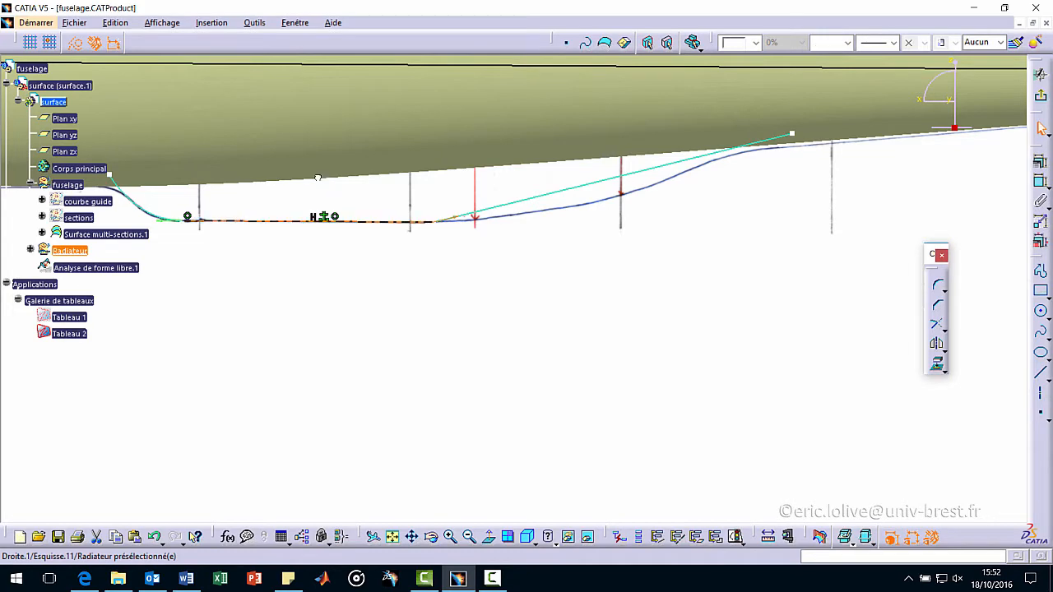
{"action": "left_click", "coordinate": [1041, 163]}
{"action": "left_click", "coordinate": [943, 385]}
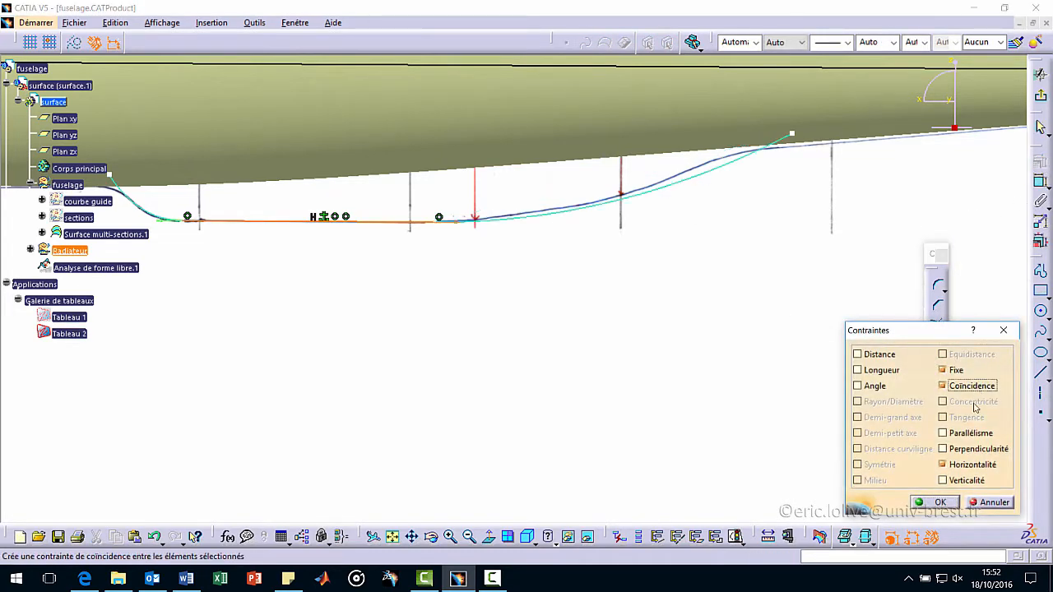
{"action": "left_click", "coordinate": [938, 501]}
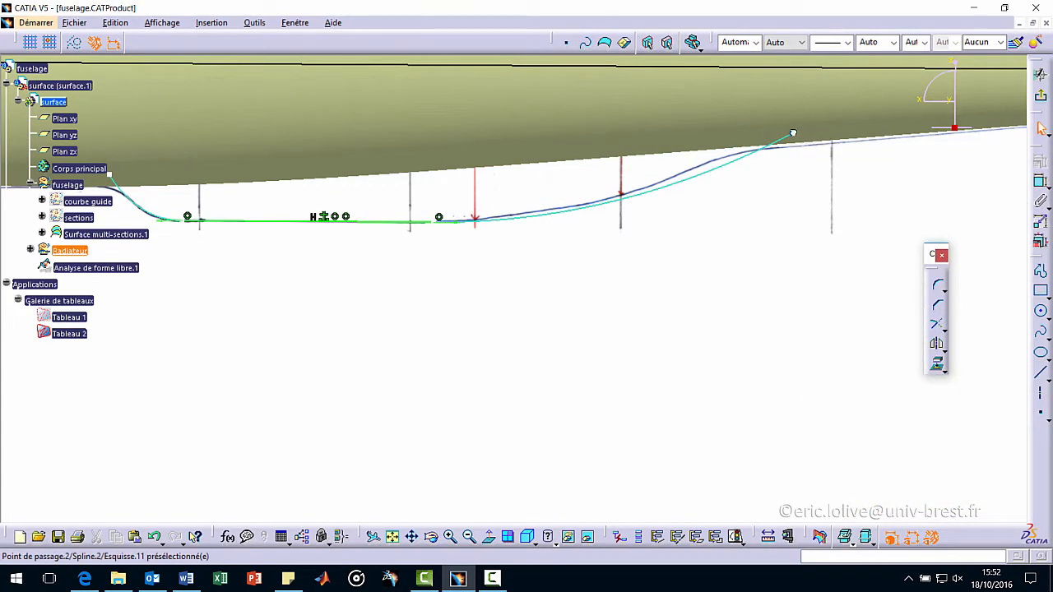
{"action": "left_click_drag", "start_coordinate": [793, 133], "coordinate": [754, 141]}
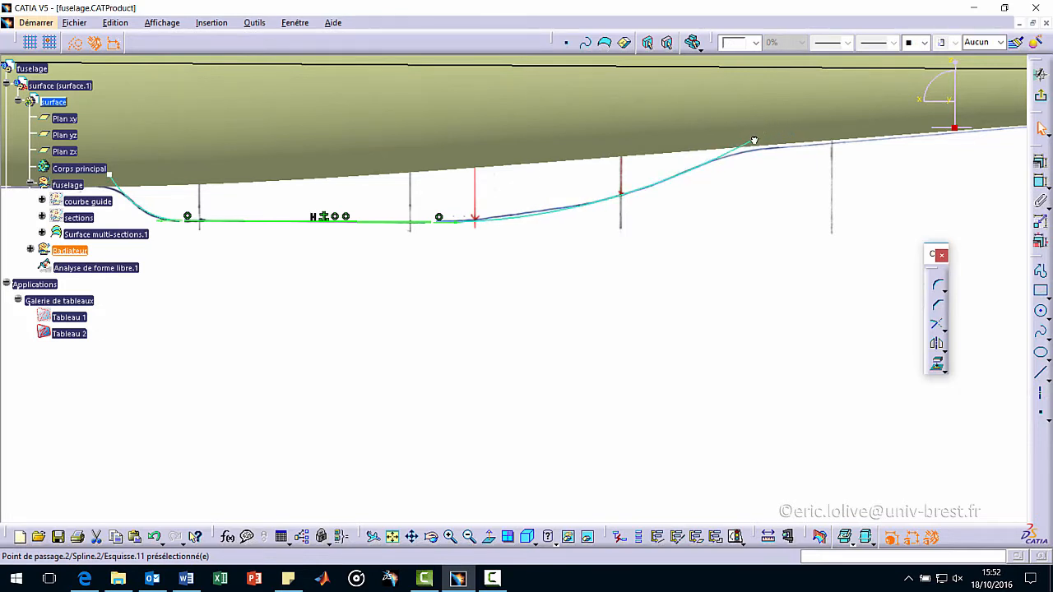
{"action": "left_click", "coordinate": [734, 248]}
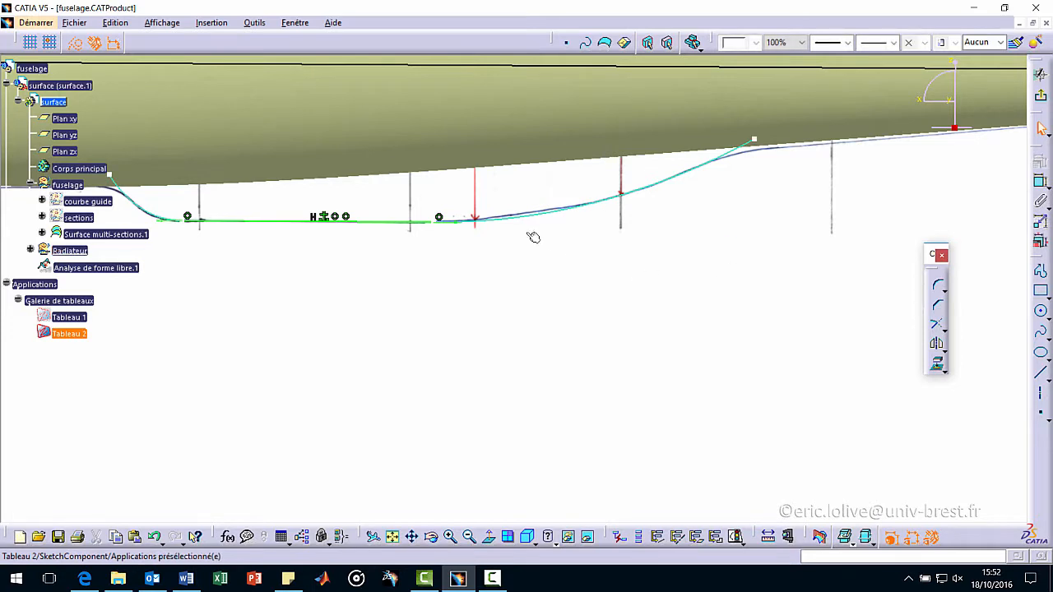
Step: Impose a curvature radius of 0 on the front spline at Point de passage.1
{"action": "middle_click_drag", "start_coordinate": [520, 296], "coordinate": [684, 289]}
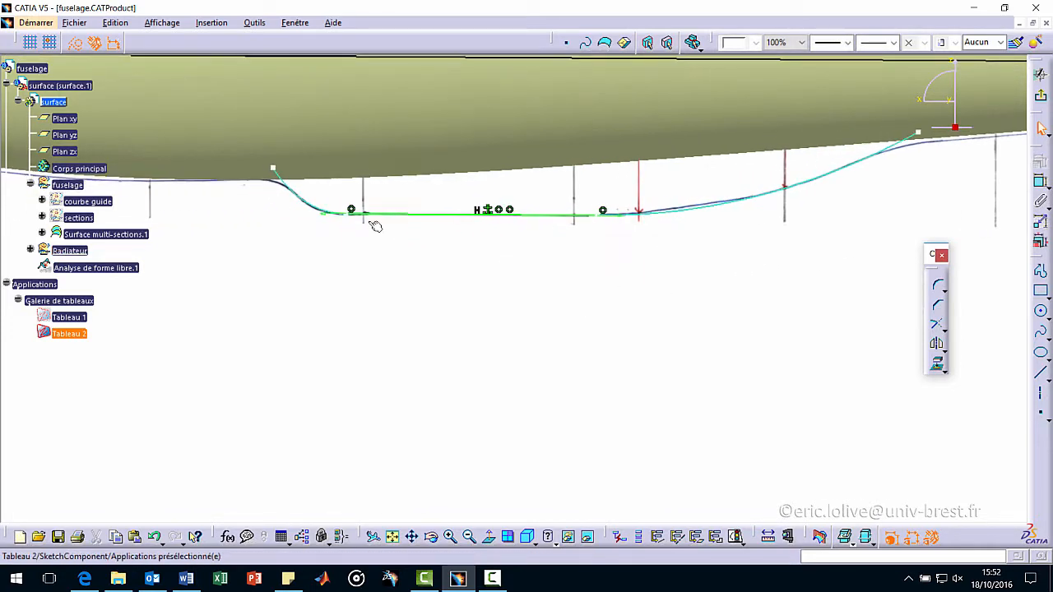
{"action": "double_click", "coordinate": [301, 198]}
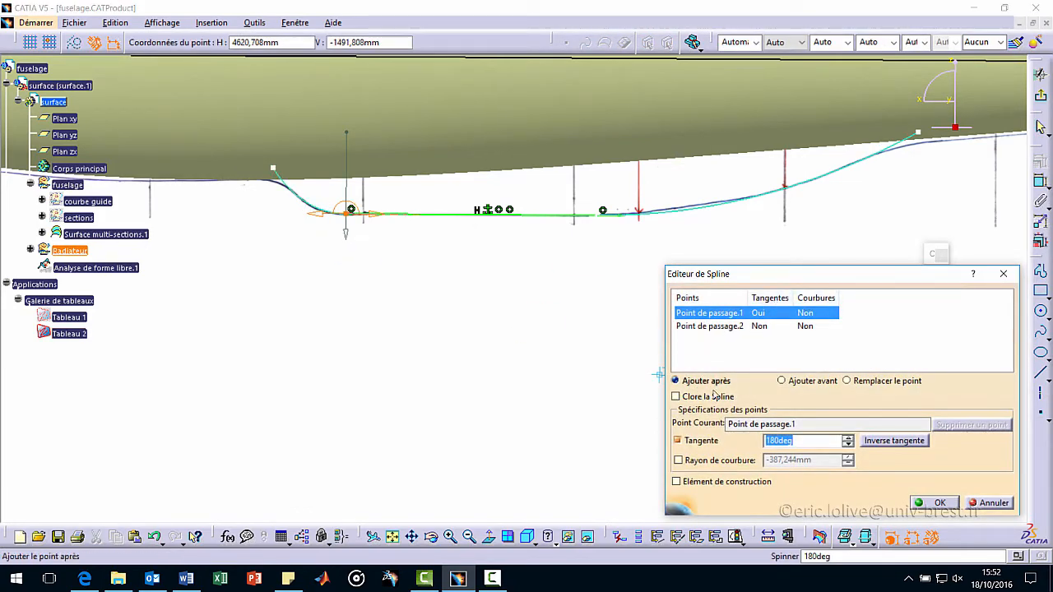
{"action": "left_click", "coordinate": [714, 462]}
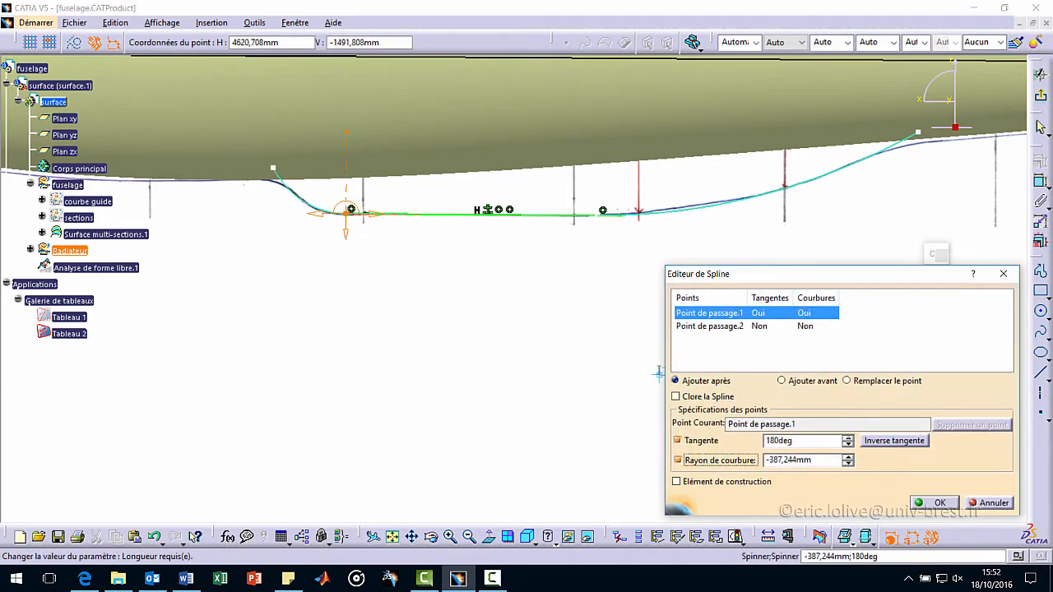
{"action": "type", "text": "0"}
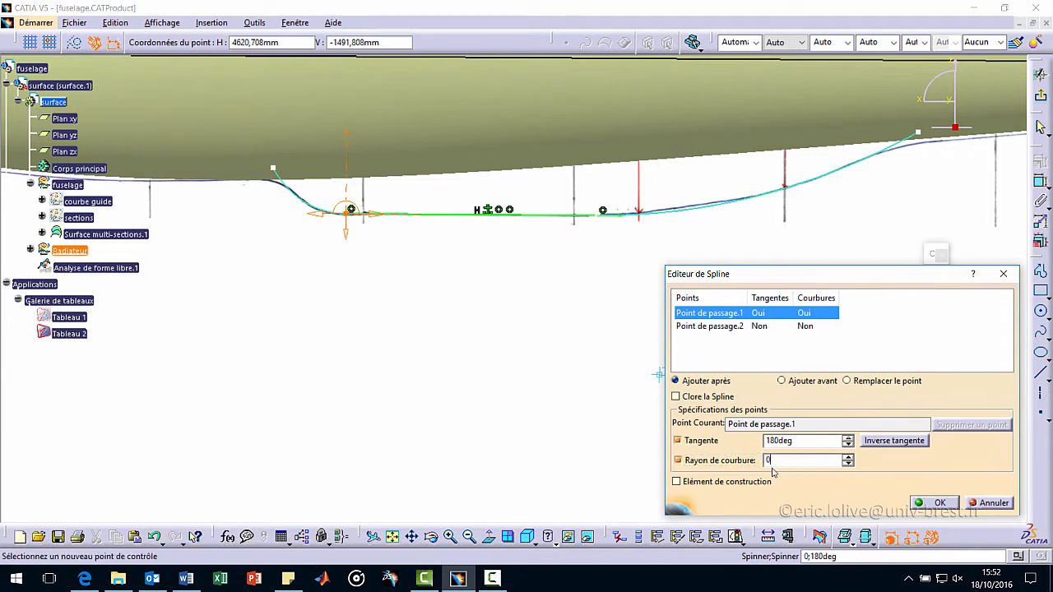
{"action": "left_click", "coordinate": [940, 503]}
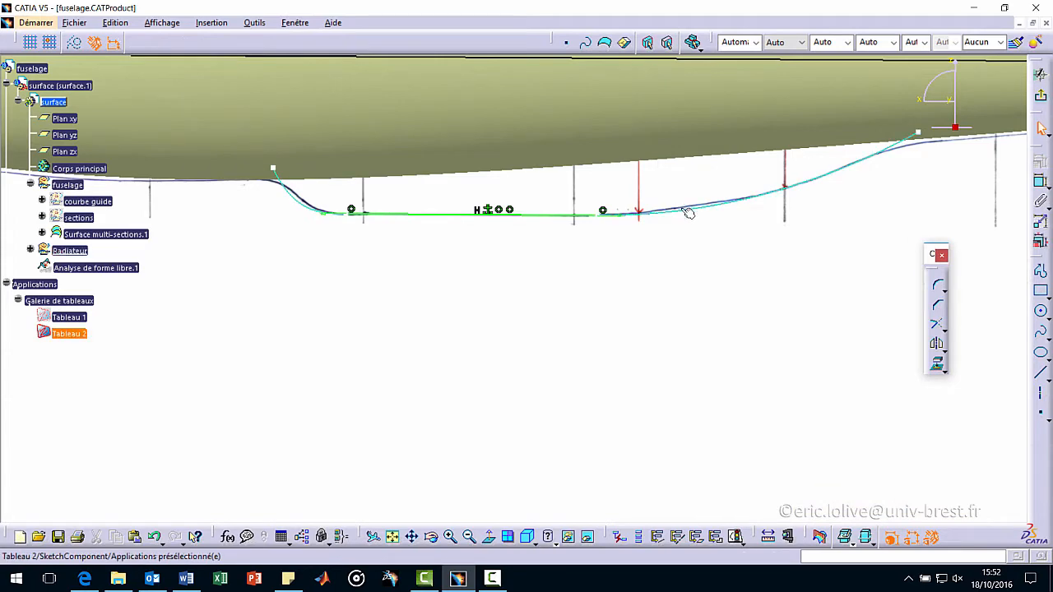
Step: Impose a curvature radius of 0 on the rear spline at Point de passage.1
{"action": "double_click", "coordinate": [601, 212]}
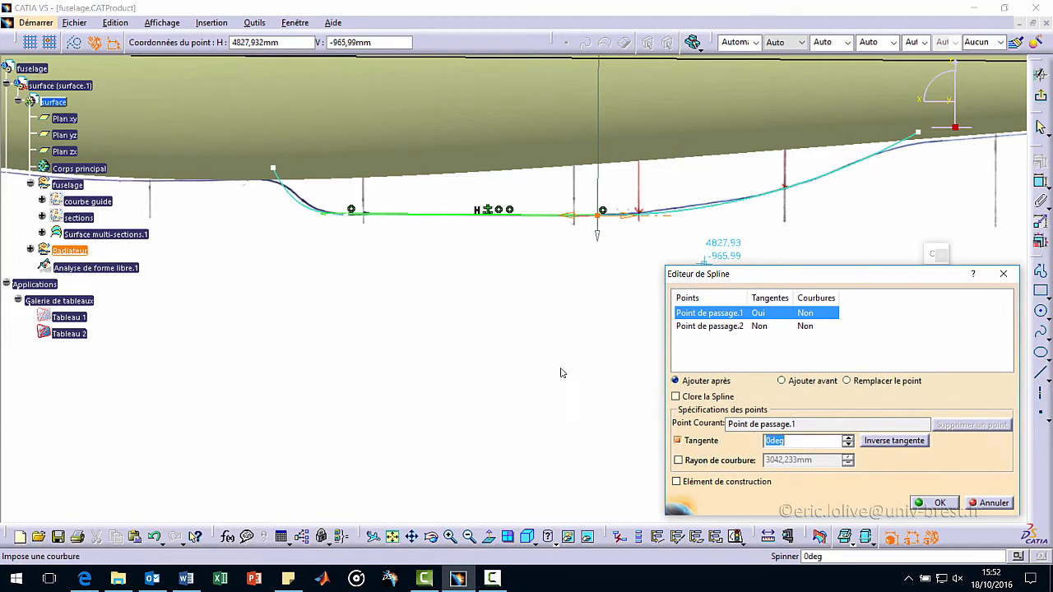
{"action": "left_click", "coordinate": [678, 461]}
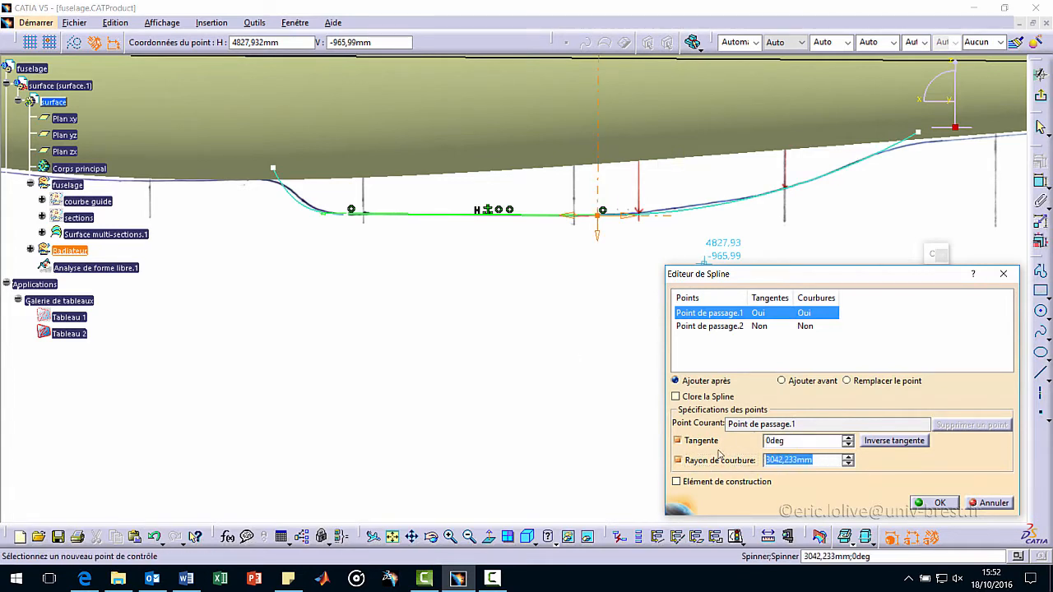
{"action": "type", "text": "0"}
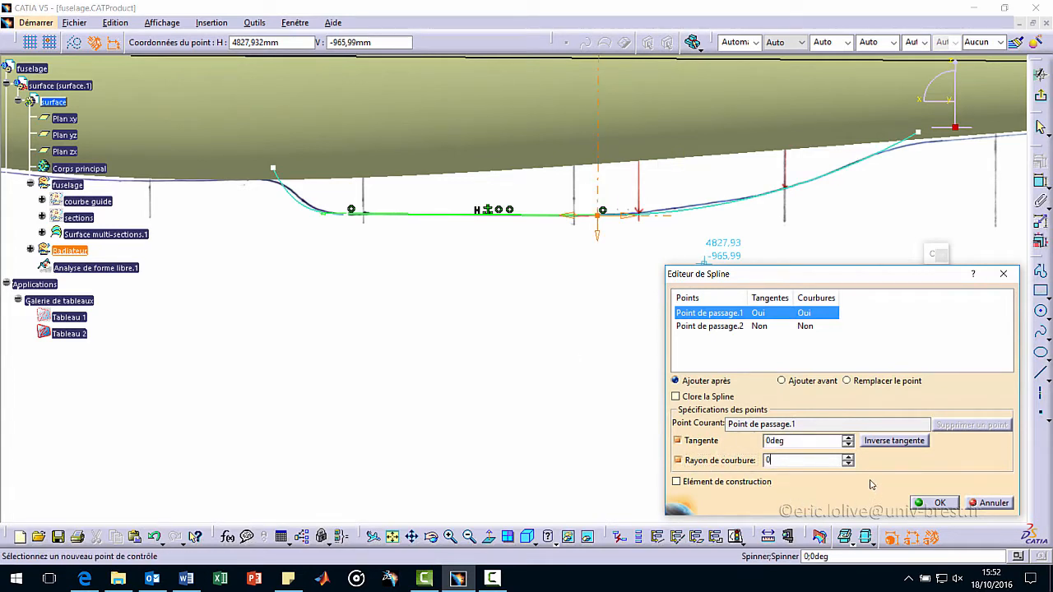
{"action": "left_click", "coordinate": [940, 502]}
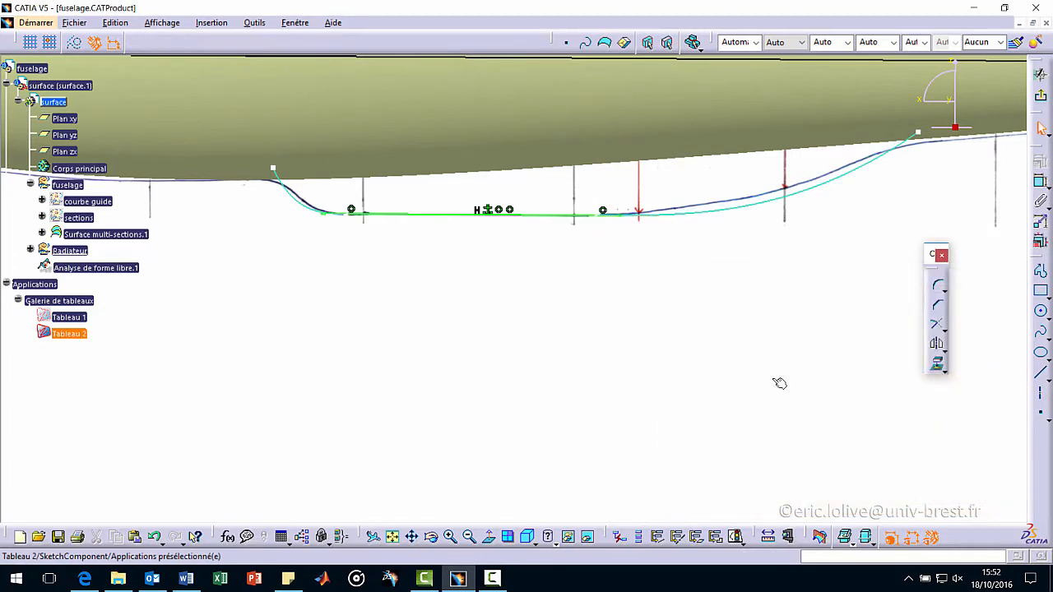
Step: Refit the rear spline to the traced outline by moving its upper end point and its junction with the line, and exit the sketch
{"action": "mouse_move", "coordinate": [927, 135]}
{"action": "left_mouse_down"}
{"action": "mouse_move", "coordinate": [877, 129]}
{"action": "mouse_move", "coordinate": [911, 130]}
{"action": "left_mouse_up"}
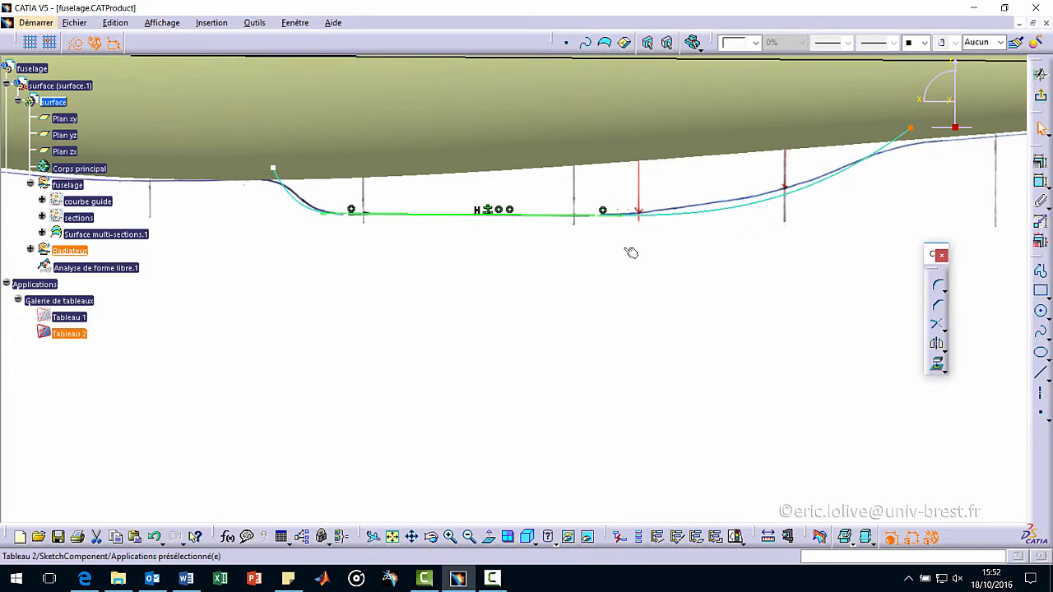
{"action": "left_click_drag", "start_coordinate": [599, 214], "coordinate": [545, 224]}
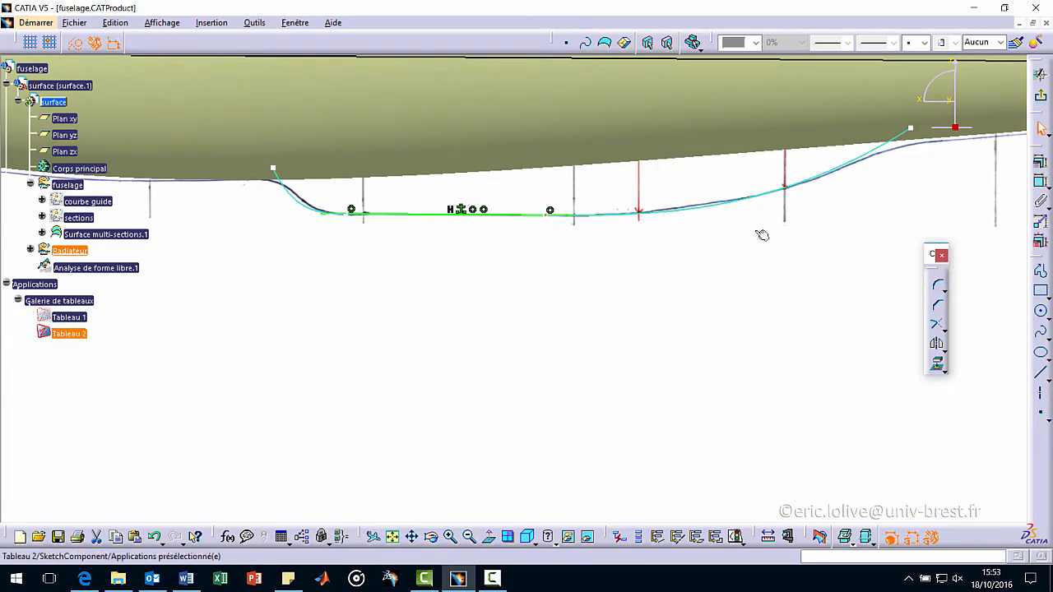
{"action": "double_click", "coordinate": [911, 129]}
{"action": "left_click_drag", "start_coordinate": [910, 129], "coordinate": [920, 129]}
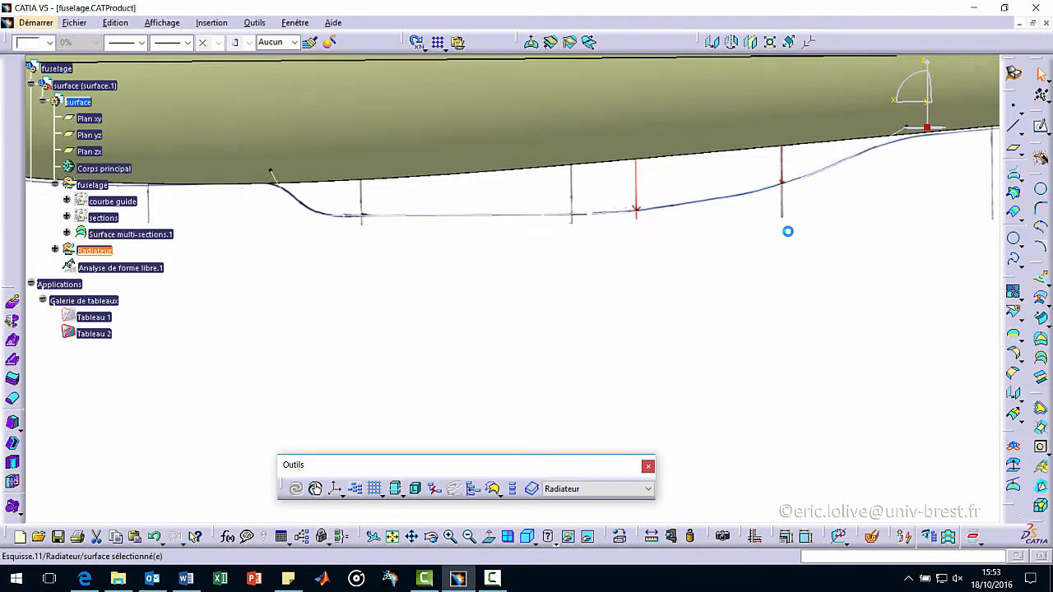
Step: Hide the reference drawing Tableau 2
{"action": "right_click", "coordinate": [568, 305]}
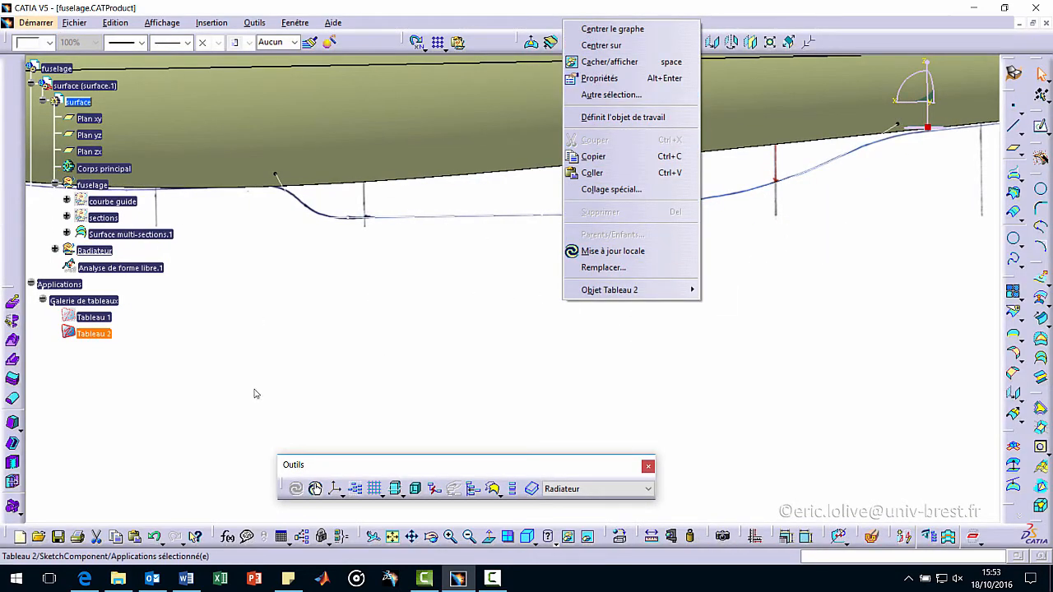
{"action": "right_click", "coordinate": [93, 335]}
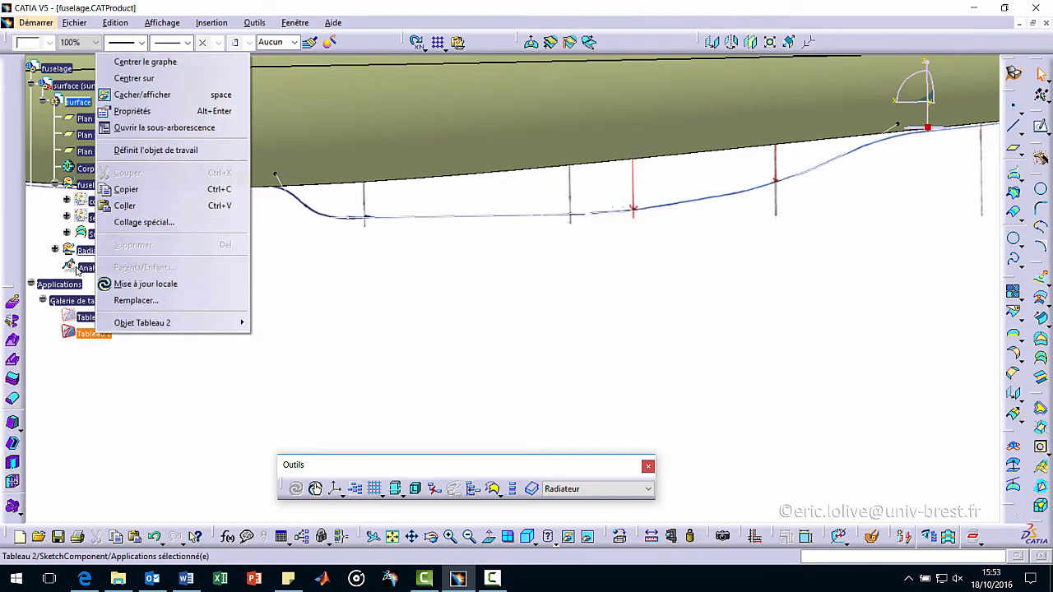
{"action": "left_click", "coordinate": [176, 97]}
Step: Expand the Radiateur set in the tree to list its contents
{"action": "middle_click_drag", "start_coordinate": [438, 309], "coordinate": [484, 275]}
{"action": "middle_click_drag", "start_coordinate": [618, 300], "coordinate": [426, 273]}
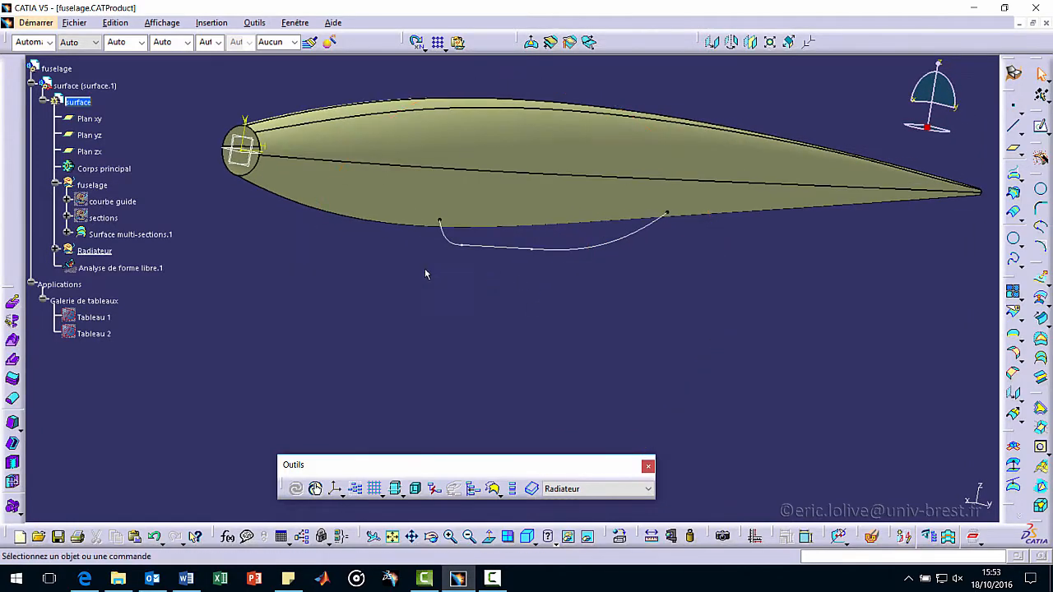
{"action": "left_click", "coordinate": [55, 250]}
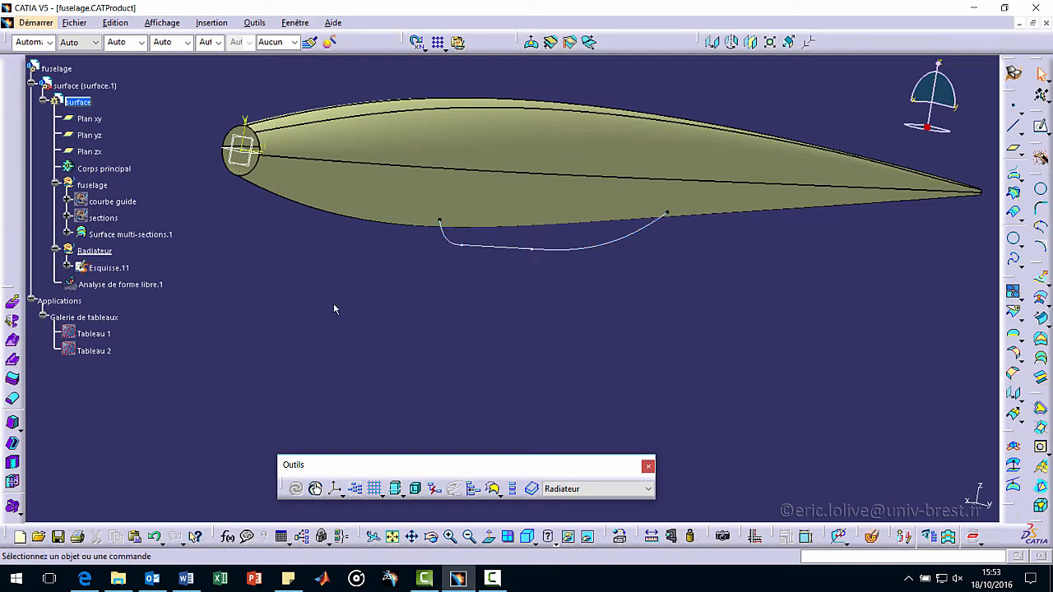
{"action": "middle_click_drag", "start_coordinate": [518, 300], "coordinate": [596, 309]}
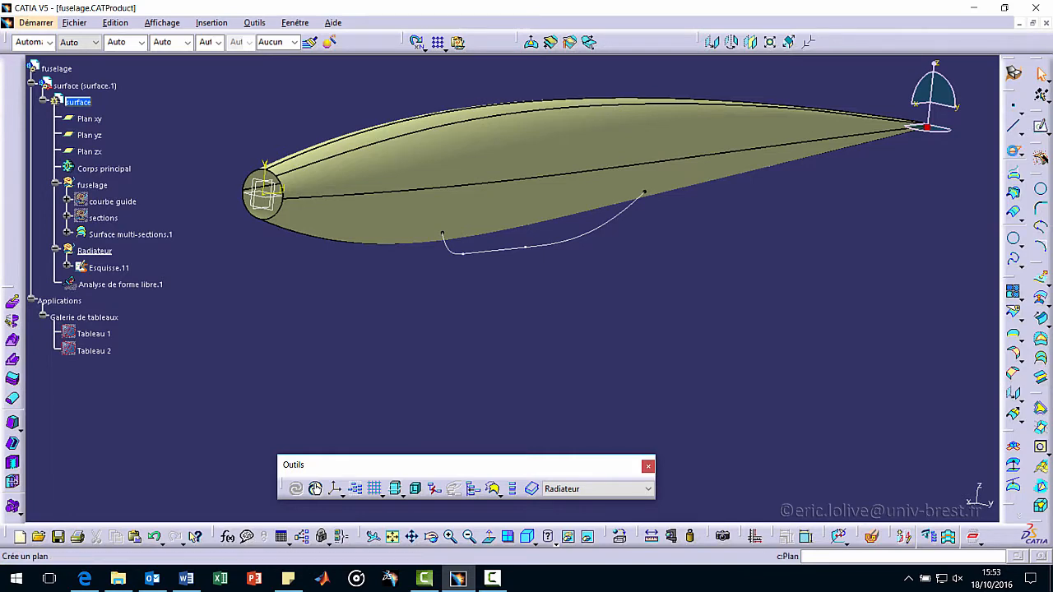
Step: Create a plane of type Parallèle par un point, parallel to Plan yz through the junction of Esquisse.11's line and rear spline
{"action": "left_click", "coordinate": [1013, 150]}
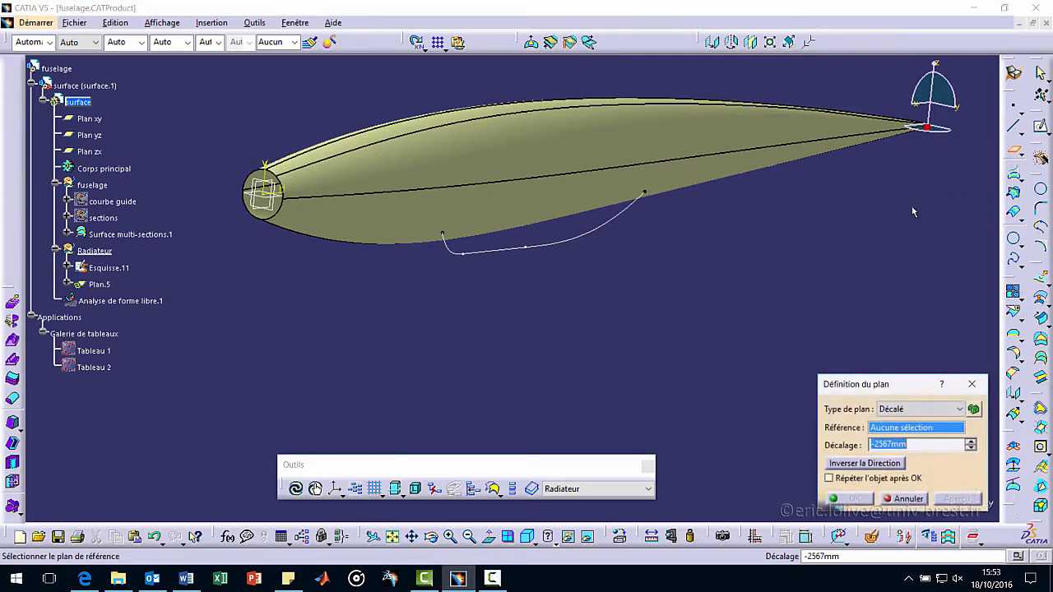
{"action": "left_click", "coordinate": [273, 210]}
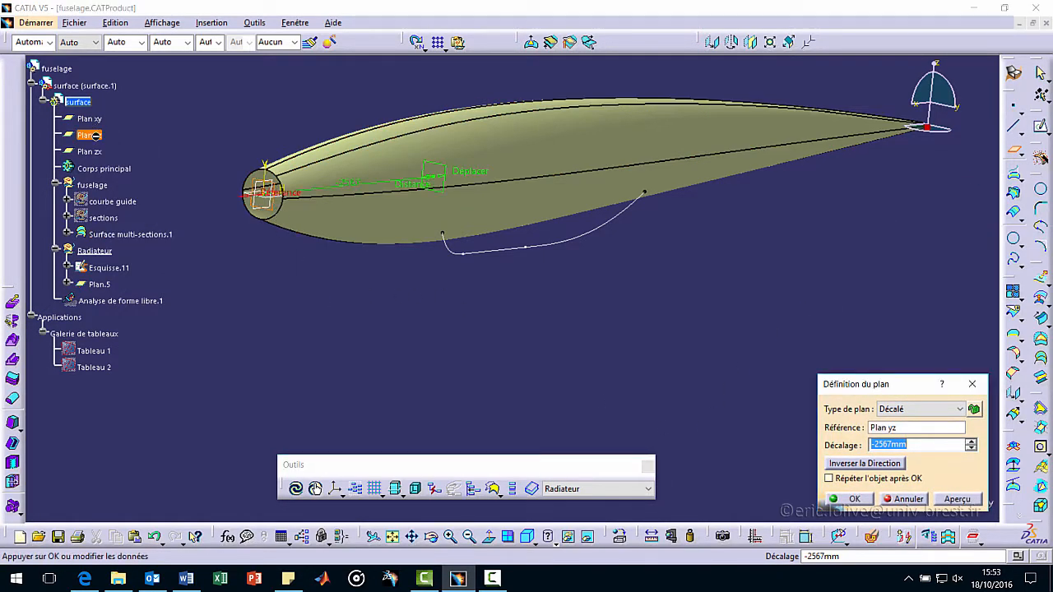
{"action": "left_click", "coordinate": [914, 411]}
{"action": "left_click", "coordinate": [914, 436]}
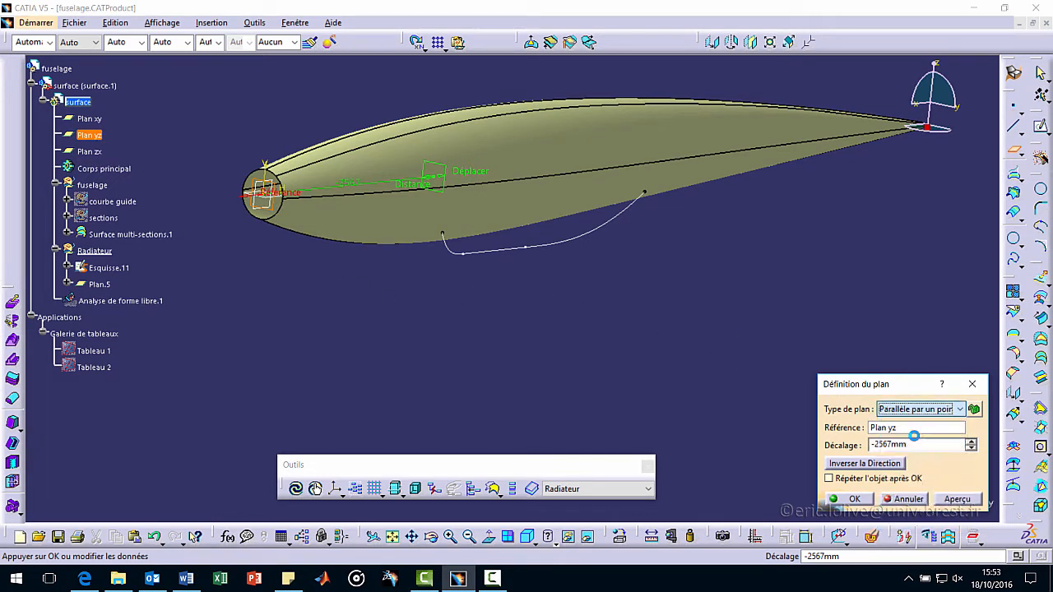
{"action": "left_click", "coordinate": [527, 250]}
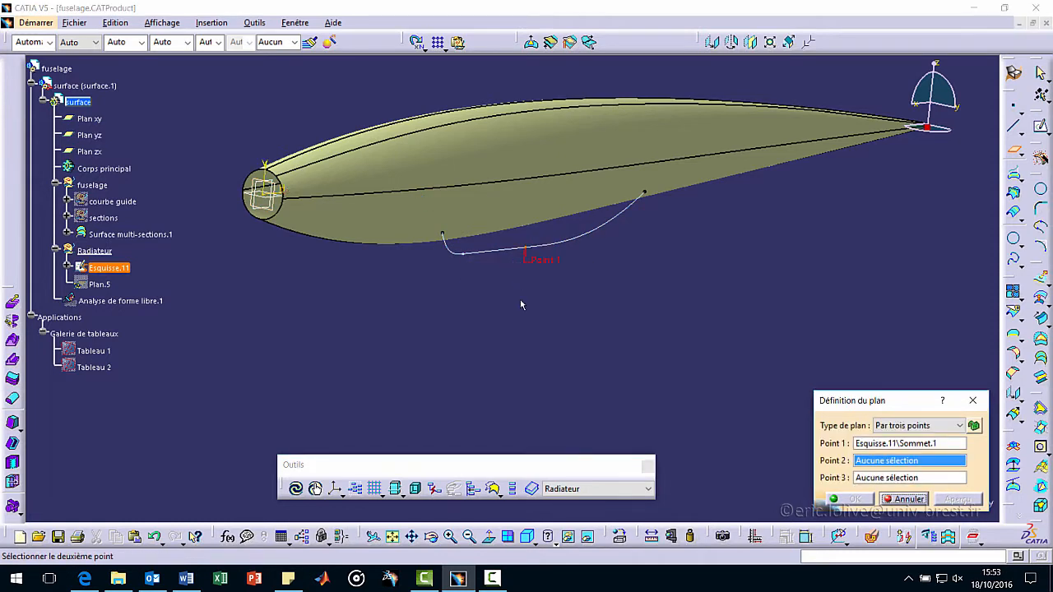
{"action": "left_click", "coordinate": [913, 426]}
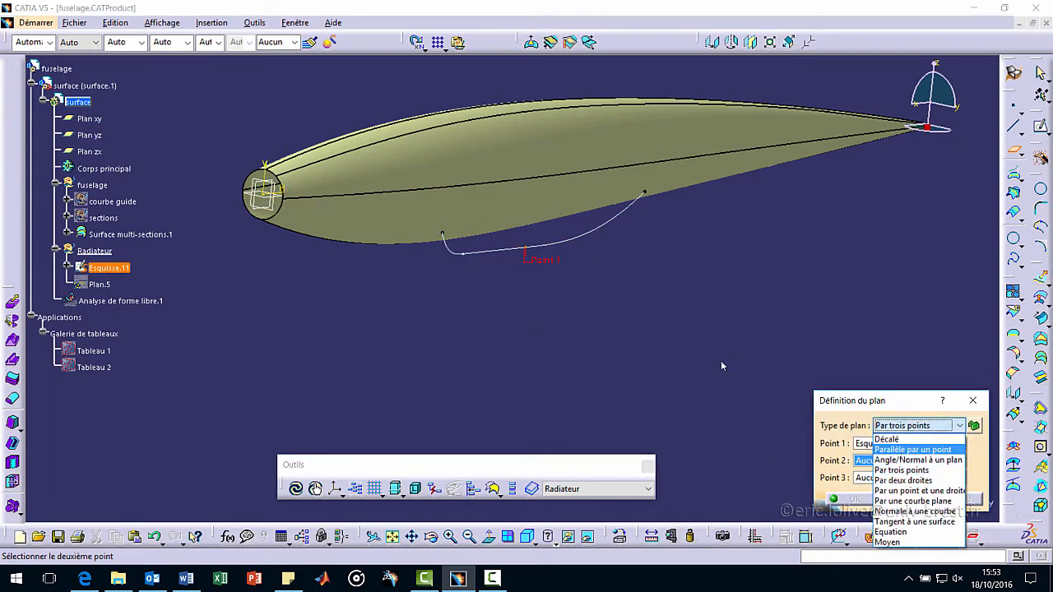
{"action": "left_click", "coordinate": [888, 450]}
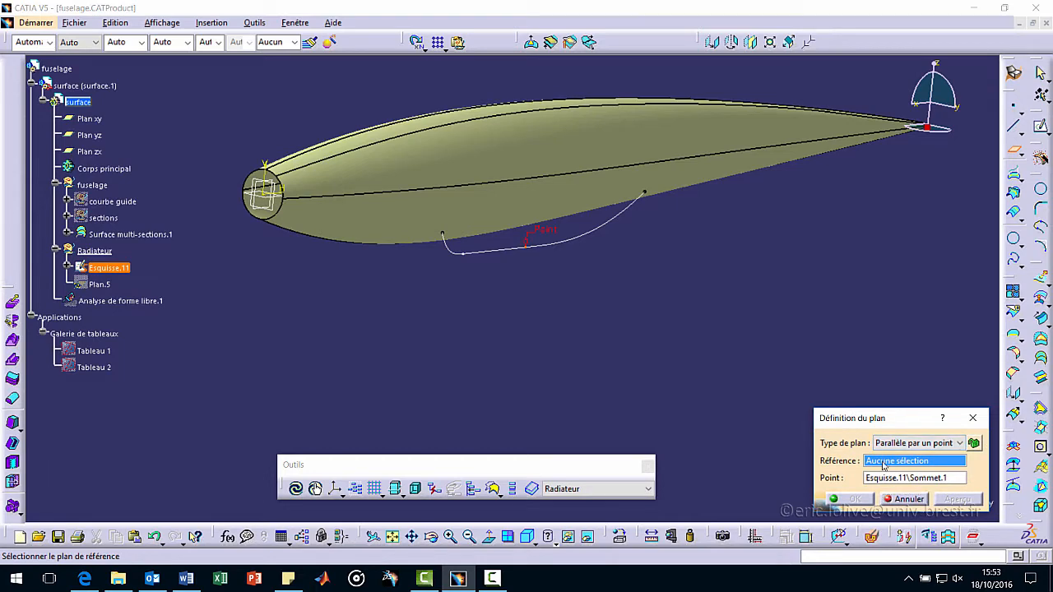
{"action": "left_click", "coordinate": [280, 212]}
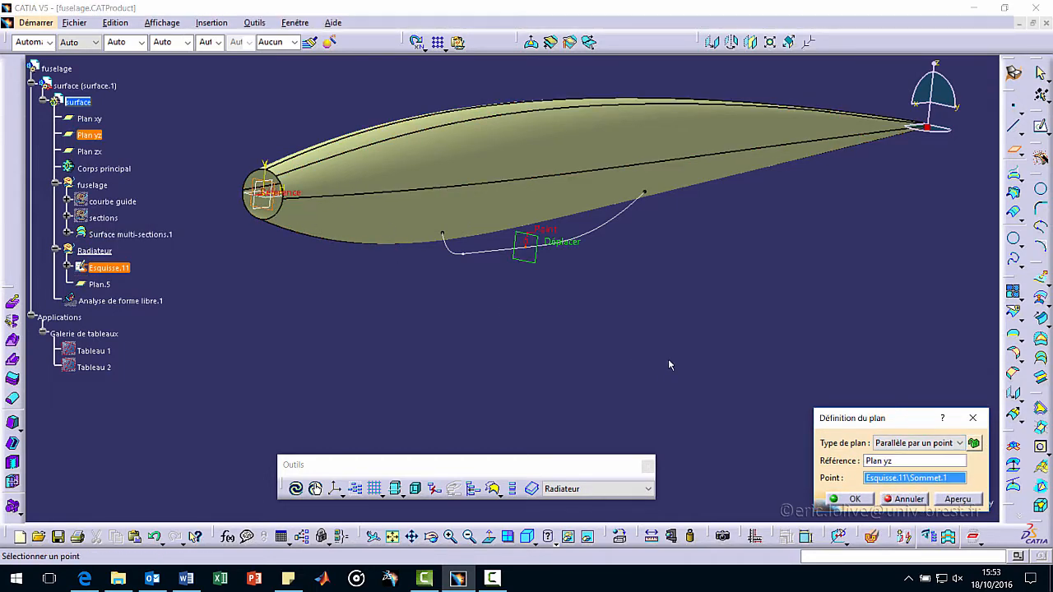
{"action": "left_click", "coordinate": [855, 498]}
Step: Start a sketch on Plan.5 and intersect the rear spline of Esquisse.11 with the sketch plane
{"action": "middle_click_drag", "start_coordinate": [559, 271], "coordinate": [416, 201]}
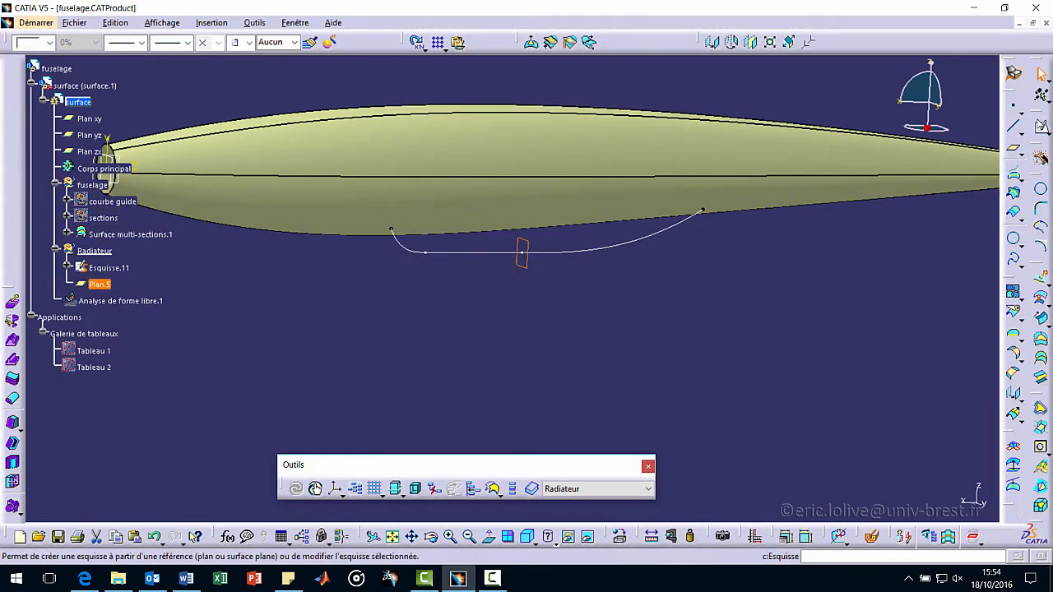
{"action": "left_click", "coordinate": [1042, 128]}
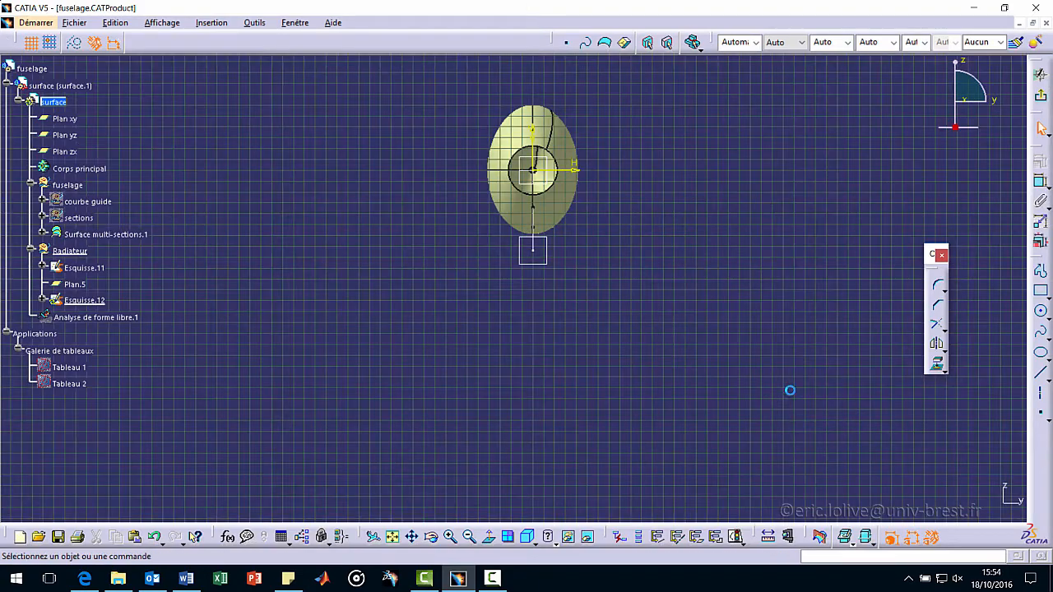
{"action": "mouse_move", "coordinate": [790, 390]}
{"action": "middle_mouse_down"}
{"action": "mouse_move", "coordinate": [575, 241]}
{"action": "mouse_move", "coordinate": [414, 228]}
{"action": "mouse_move", "coordinate": [309, 148]}
{"action": "mouse_move", "coordinate": [435, 294]}
{"action": "mouse_move", "coordinate": [498, 324]}
{"action": "mouse_move", "coordinate": [453, 326]}
{"action": "mouse_move", "coordinate": [485, 332]}
{"action": "middle_mouse_up"}
{"action": "left_click", "coordinate": [564, 279]}
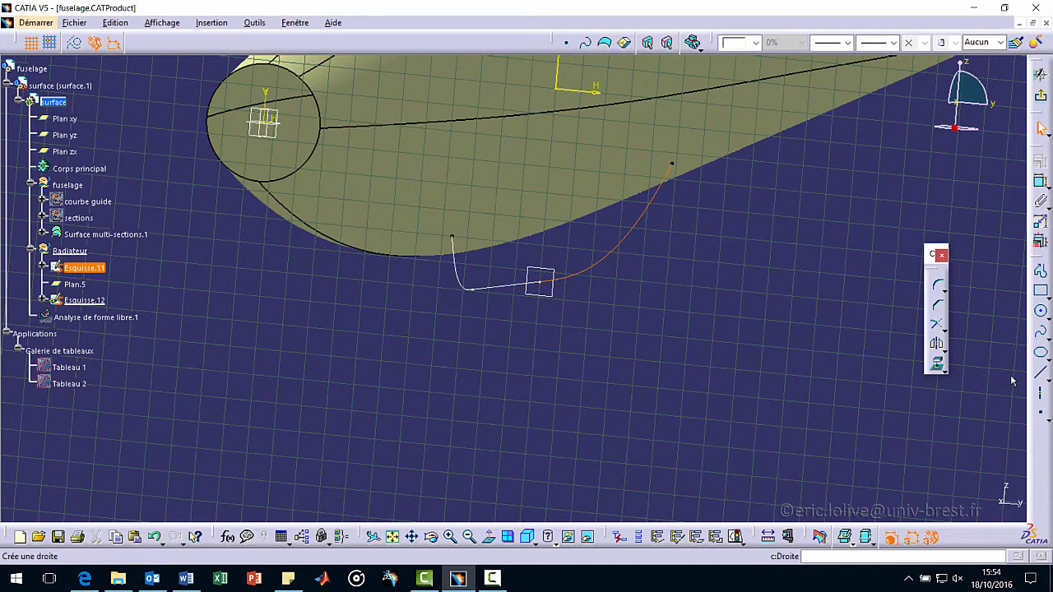
{"action": "left_click", "coordinate": [945, 371]}
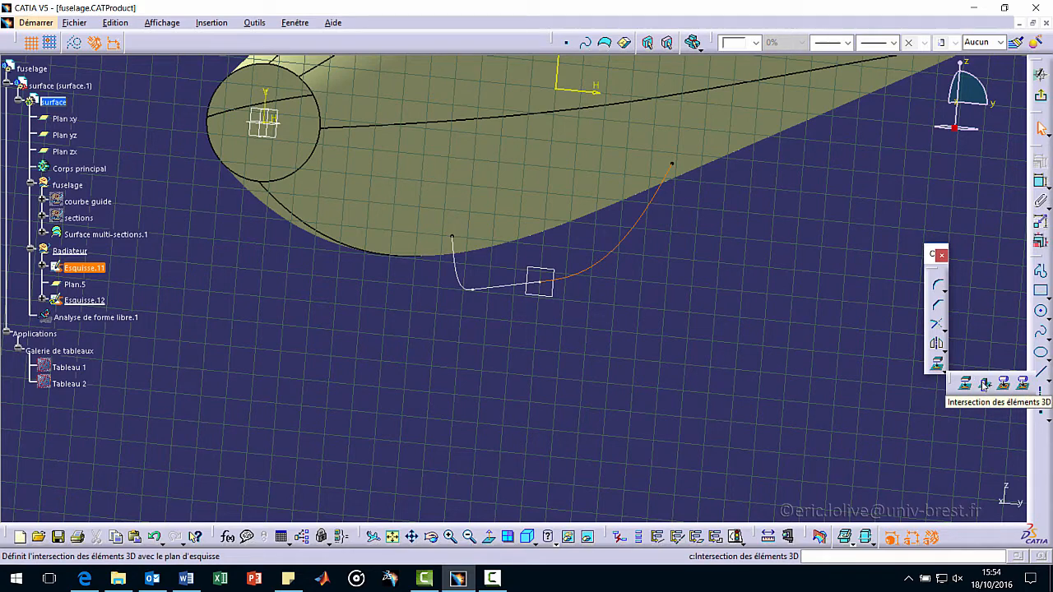
{"action": "left_click", "coordinate": [984, 383]}
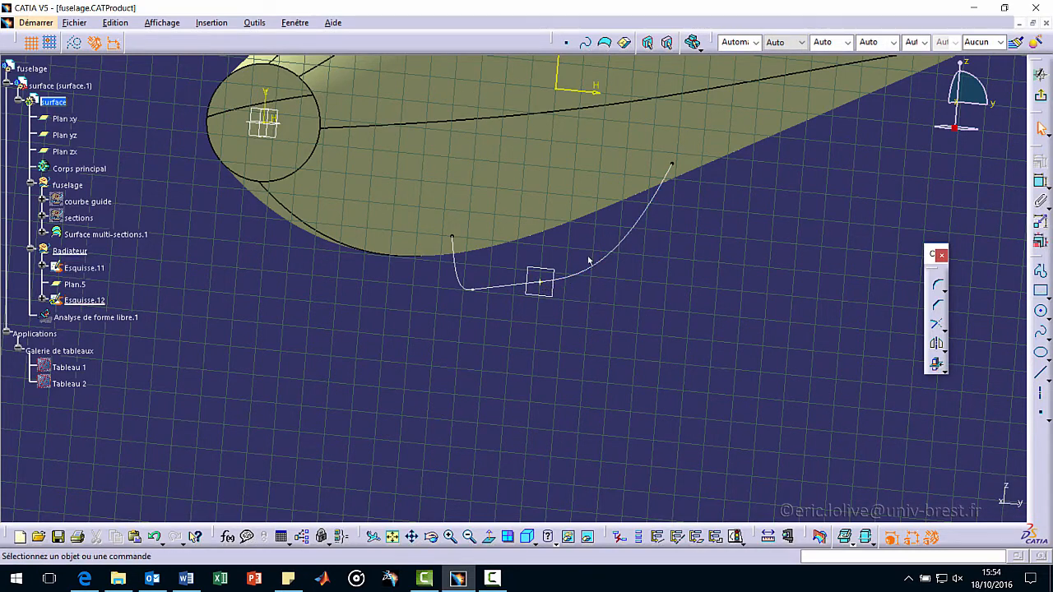
Step: Draw a U-shaped three-point spline with both ends inside the fuselage outline and its middle point on the intersection point
{"action": "left_click", "coordinate": [1041, 332]}
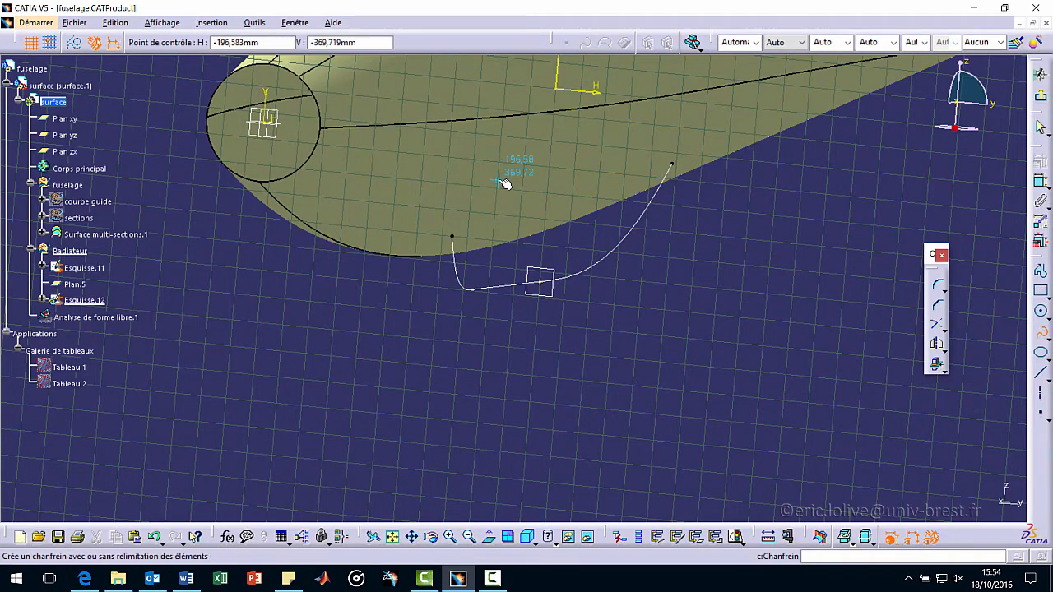
{"action": "left_click", "coordinate": [497, 169]}
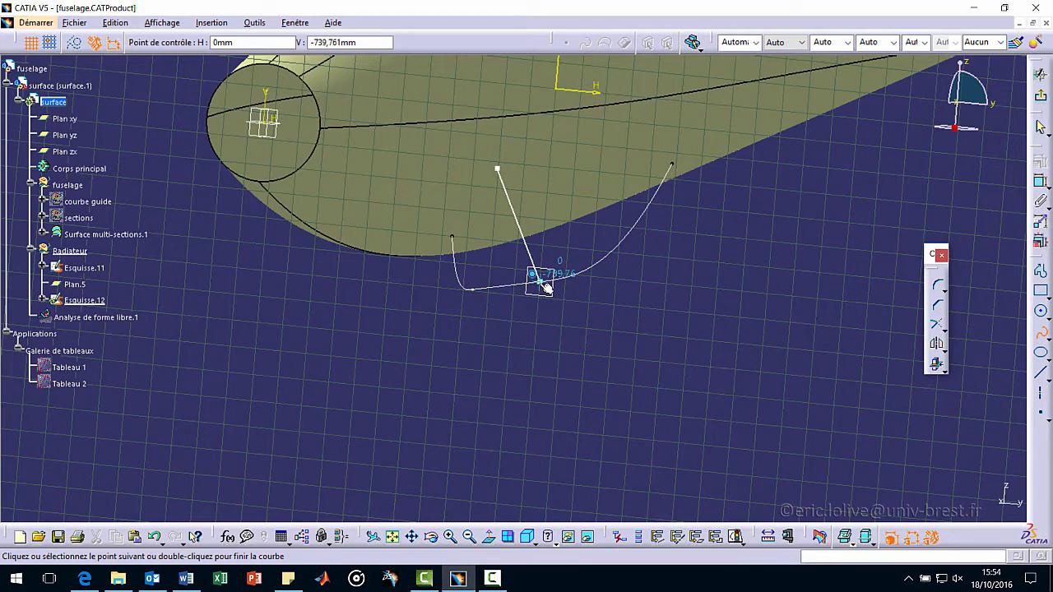
{"action": "left_click", "coordinate": [538, 282]}
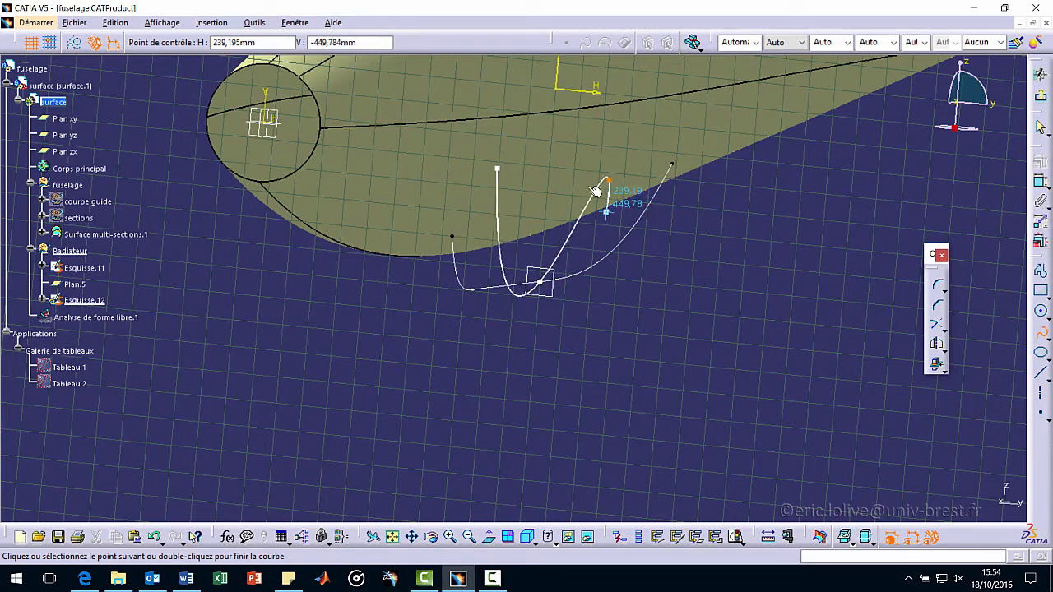
{"action": "double_click", "coordinate": [609, 182]}
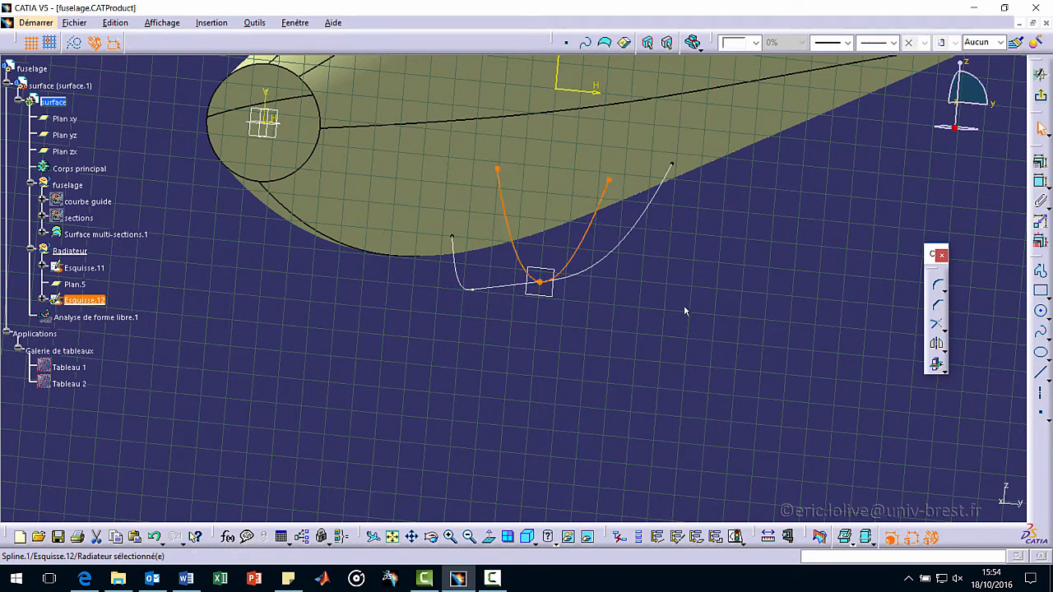
Step: Constrain the spline's two end points with Symétrie about Plan zx
{"action": "left_click", "coordinate": [499, 170]}
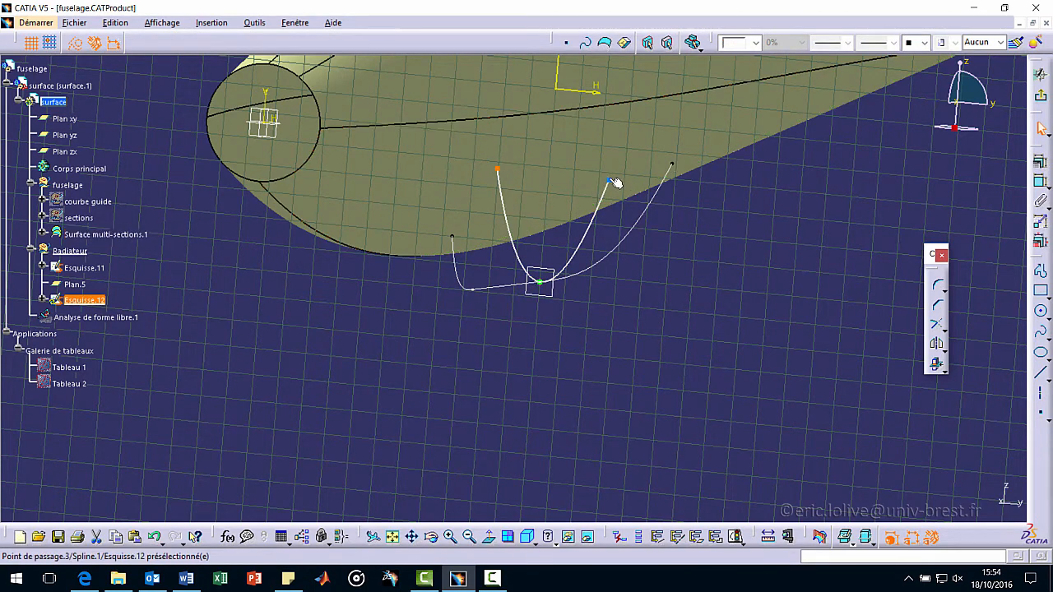
{"action": "left_click", "coordinate": [608, 180], "text": "ctrl"}
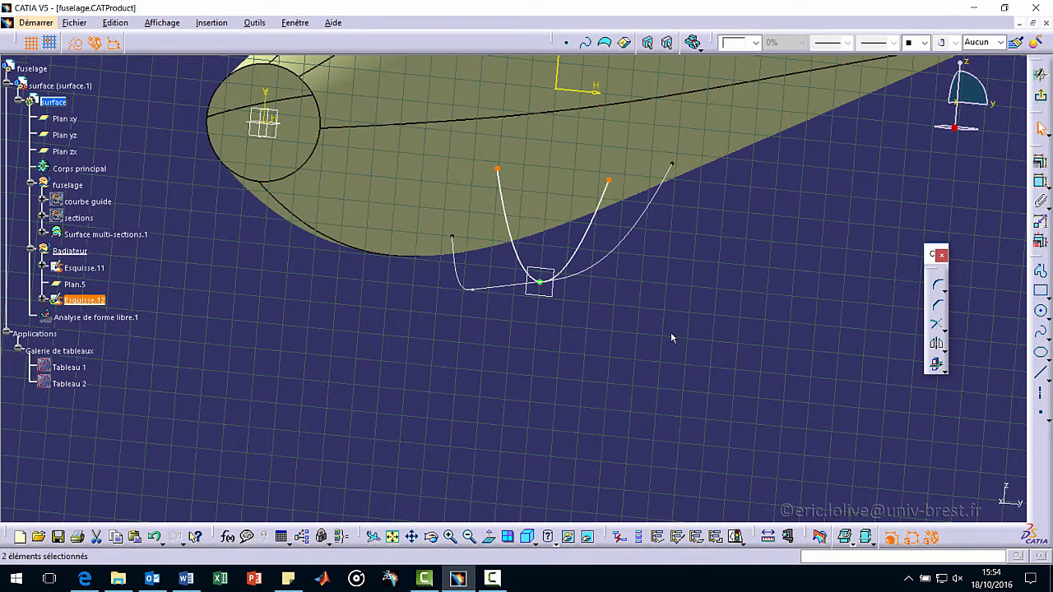
{"action": "left_click", "coordinate": [1041, 162]}
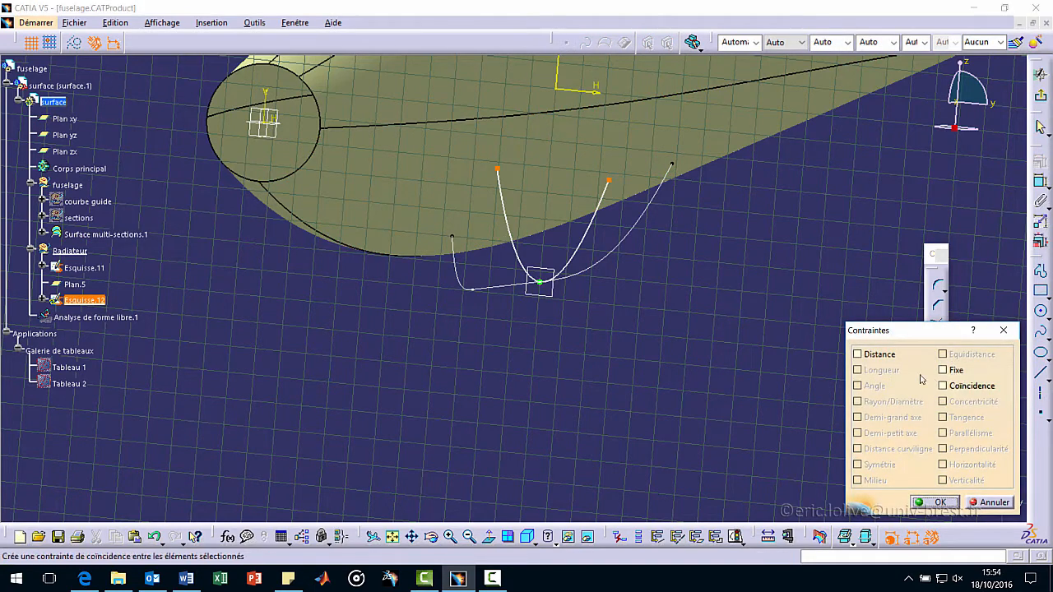
{"action": "left_click", "coordinate": [990, 502]}
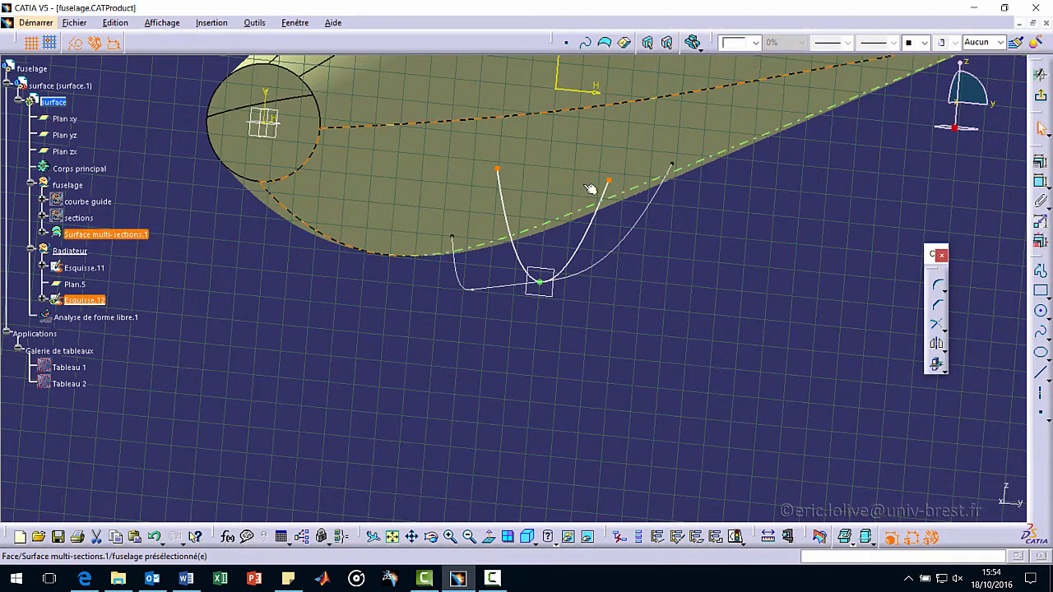
{"action": "left_click", "coordinate": [267, 137]}
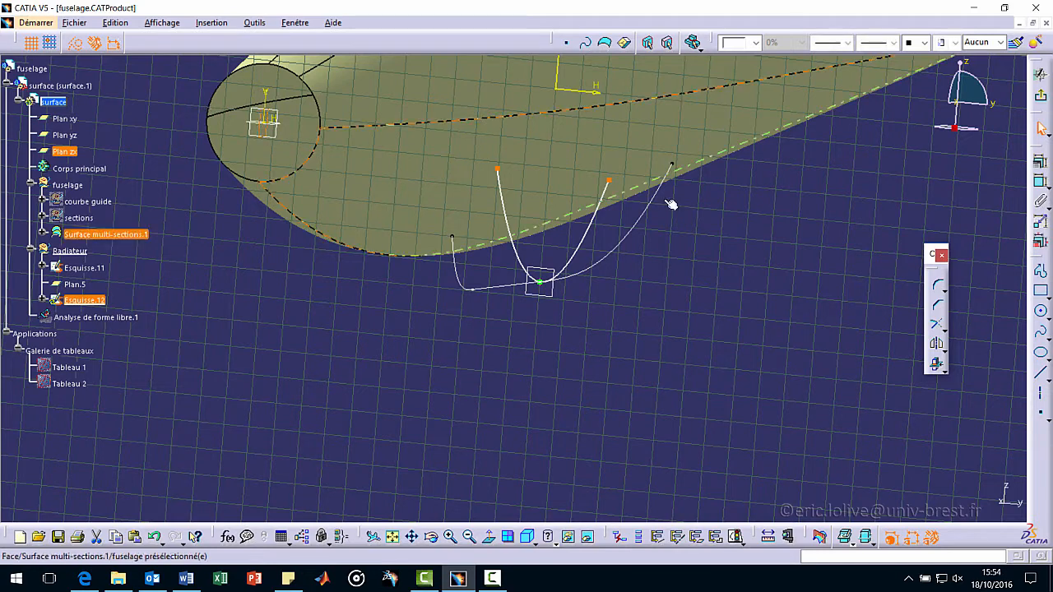
{"action": "key", "text": "Return"}
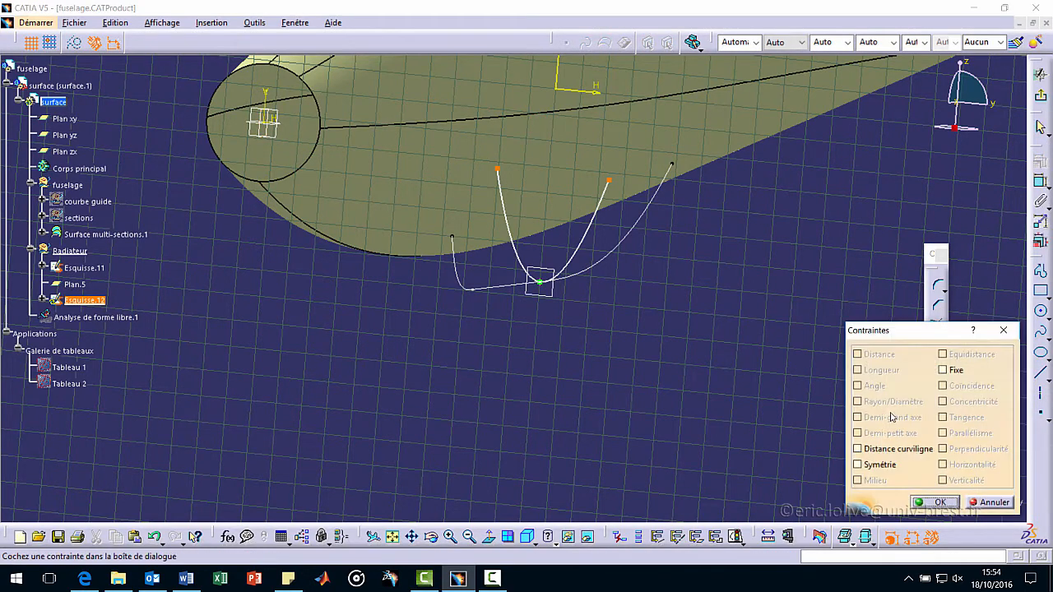
{"action": "left_click", "coordinate": [857, 465]}
{"action": "left_click", "coordinate": [929, 504]}
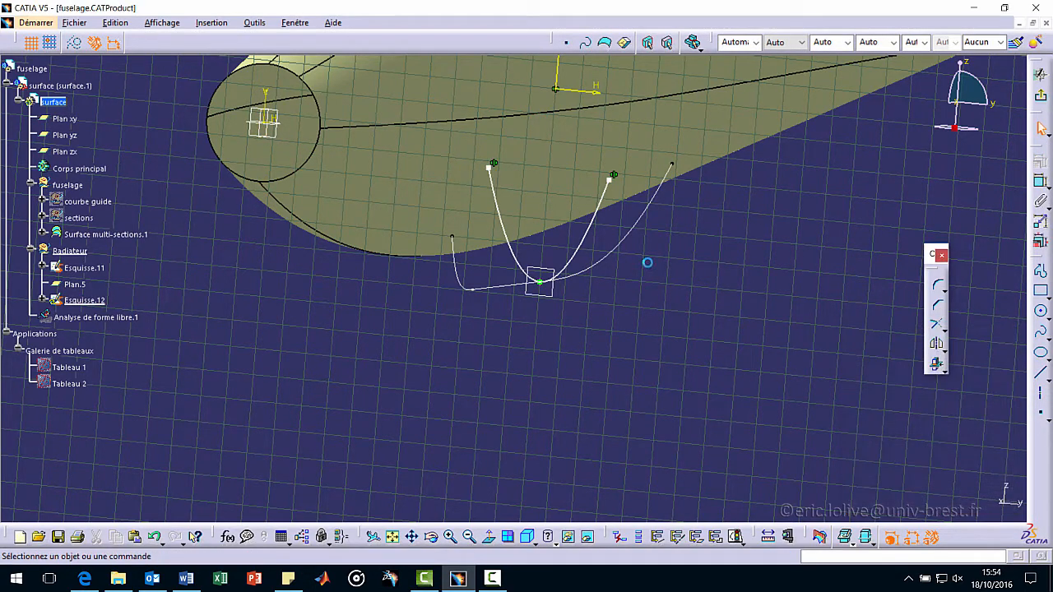
Step: View the sketch plane head-on and move the spline's end point inward and down, just inside the fuselage's lower edge
{"action": "left_click_drag", "start_coordinate": [610, 180], "coordinate": [595, 177]}
{"action": "middle_click_drag", "start_coordinate": [376, 242], "coordinate": [428, 222]}
{"action": "left_click", "coordinate": [489, 537]}
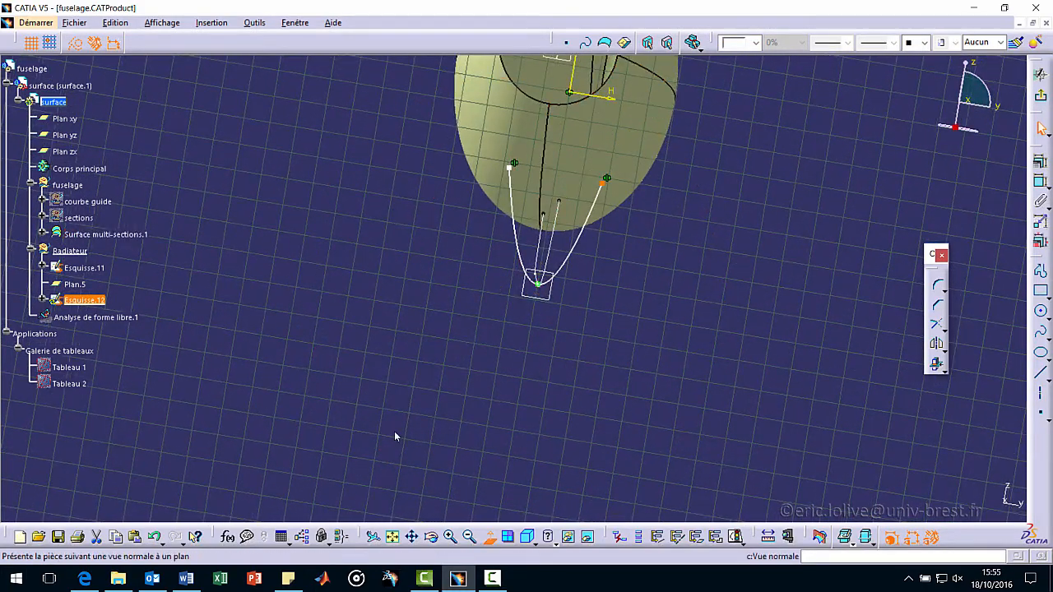
{"action": "left_click_drag", "start_coordinate": [588, 175], "coordinate": [582, 205]}
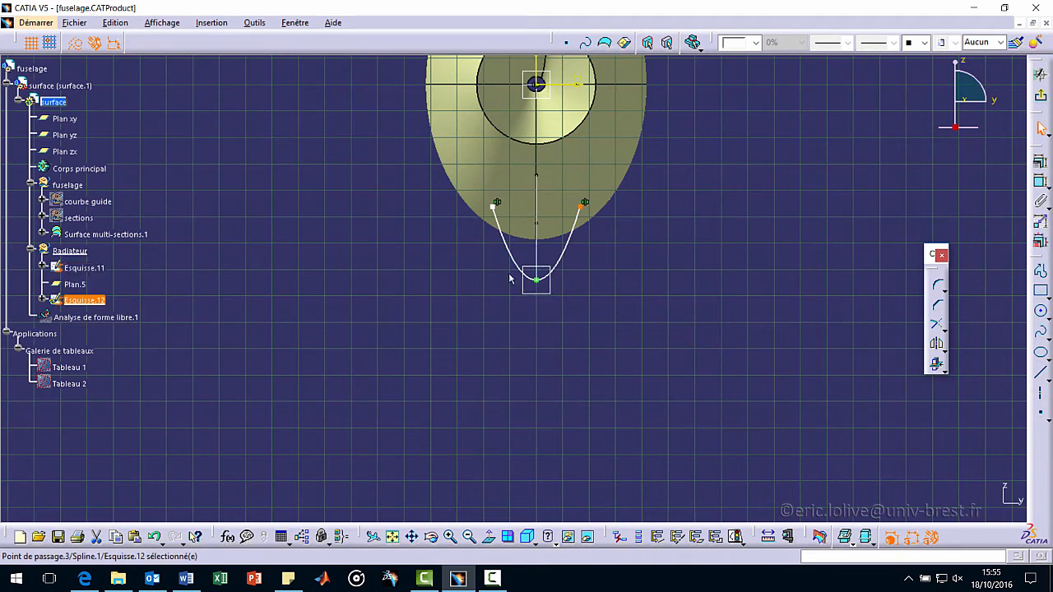
Step: Edit the cross-section spline and impose a 0deg tangent at its middle point, Point de passage.2
{"action": "double_click", "coordinate": [570, 253]}
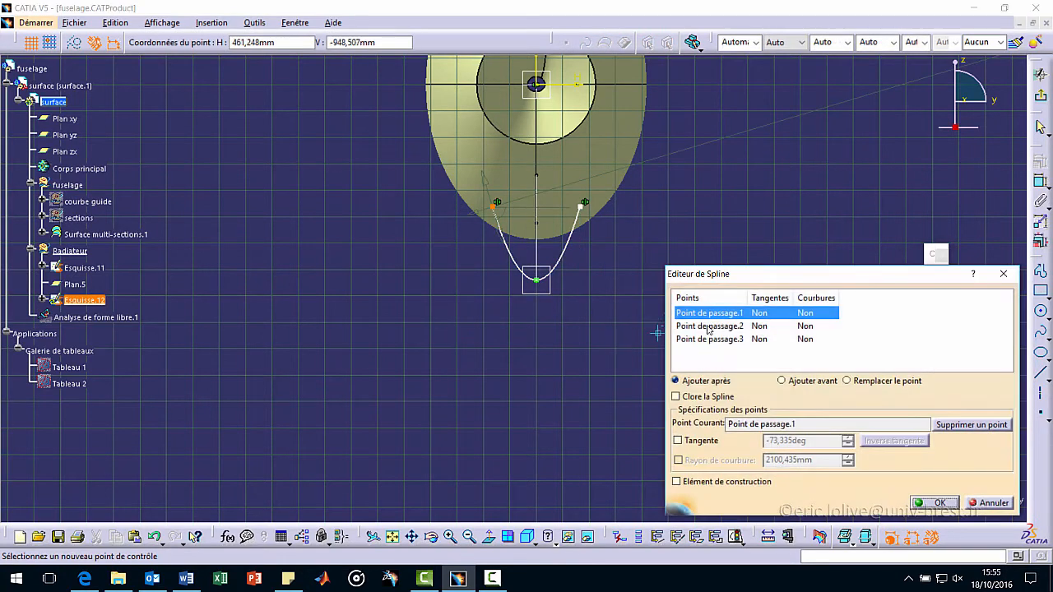
{"action": "left_click_drag", "start_coordinate": [763, 280], "coordinate": [799, 137]}
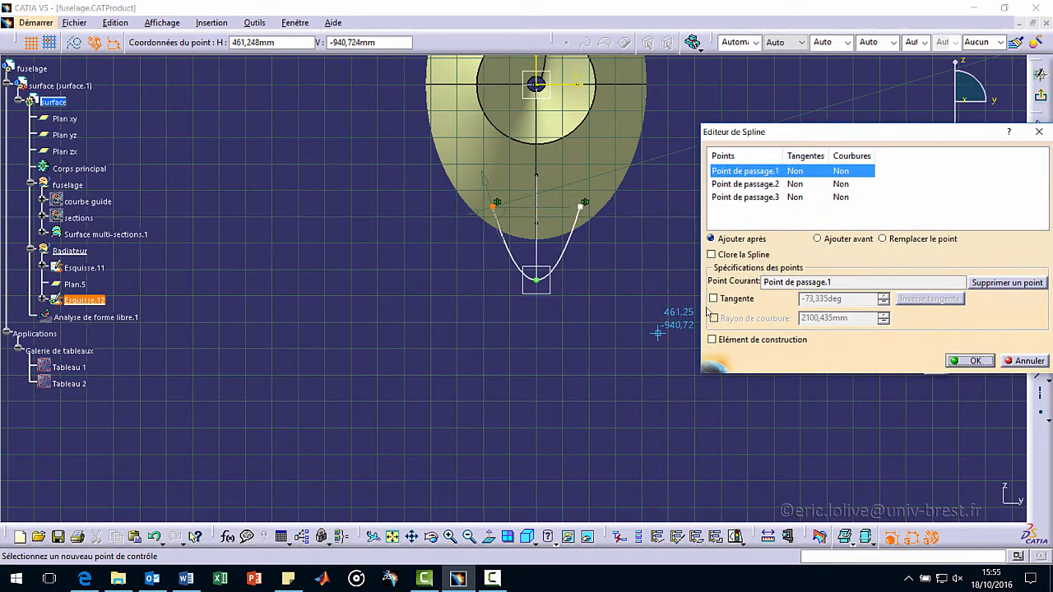
{"action": "left_click", "coordinate": [749, 184]}
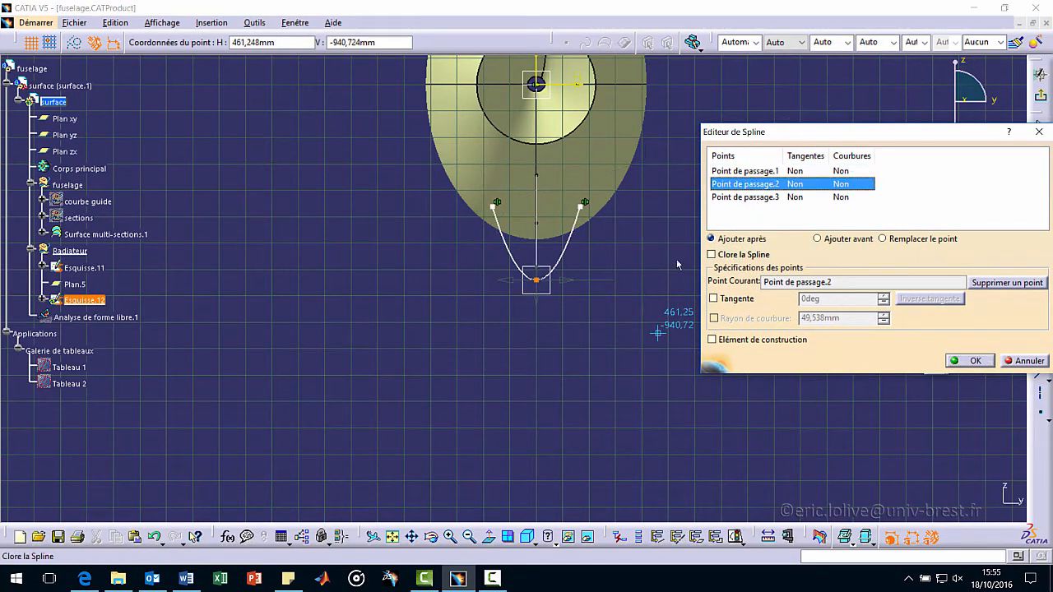
{"action": "left_click", "coordinate": [713, 299]}
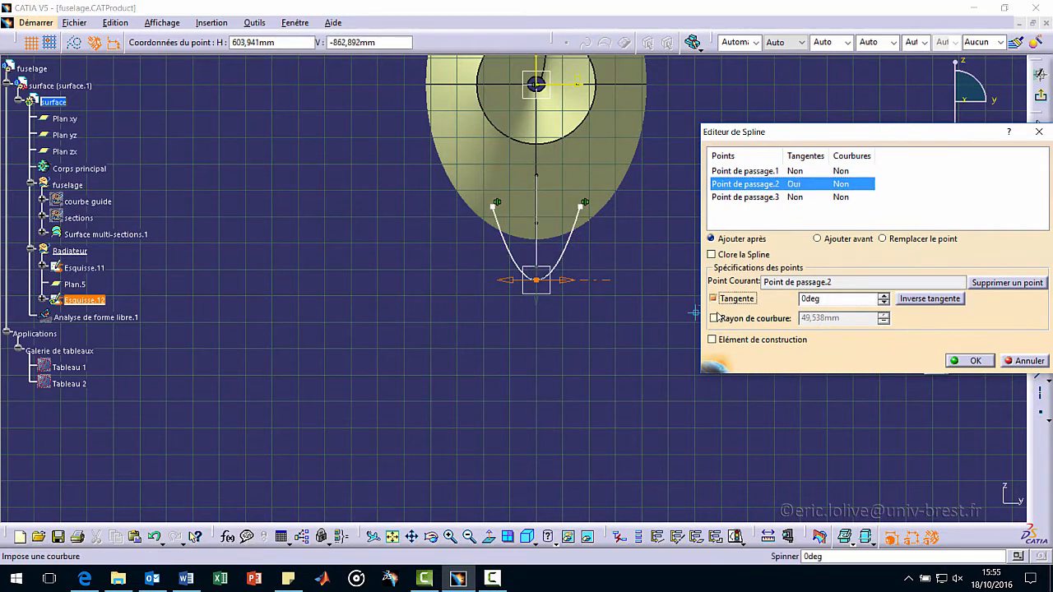
Step: Impose a 459,538mm radius of curvature at the spline's middle point, accept the edit and exit the sketch to the 3D view
{"action": "left_click", "coordinate": [738, 321]}
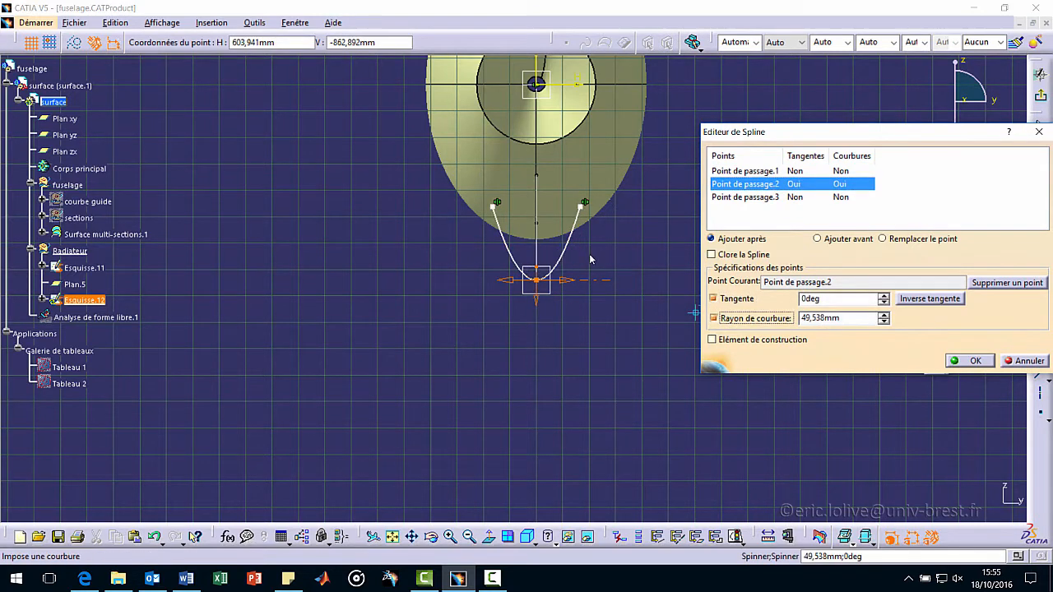
{"action": "right_click", "coordinate": [854, 318]}
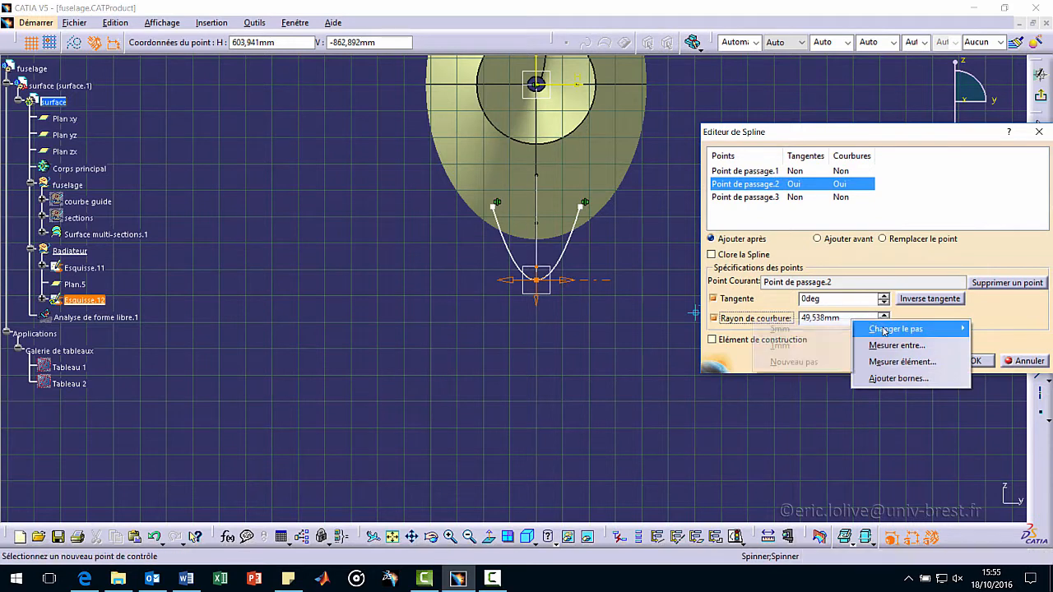
{"action": "mouse_move", "coordinate": [889, 328]}
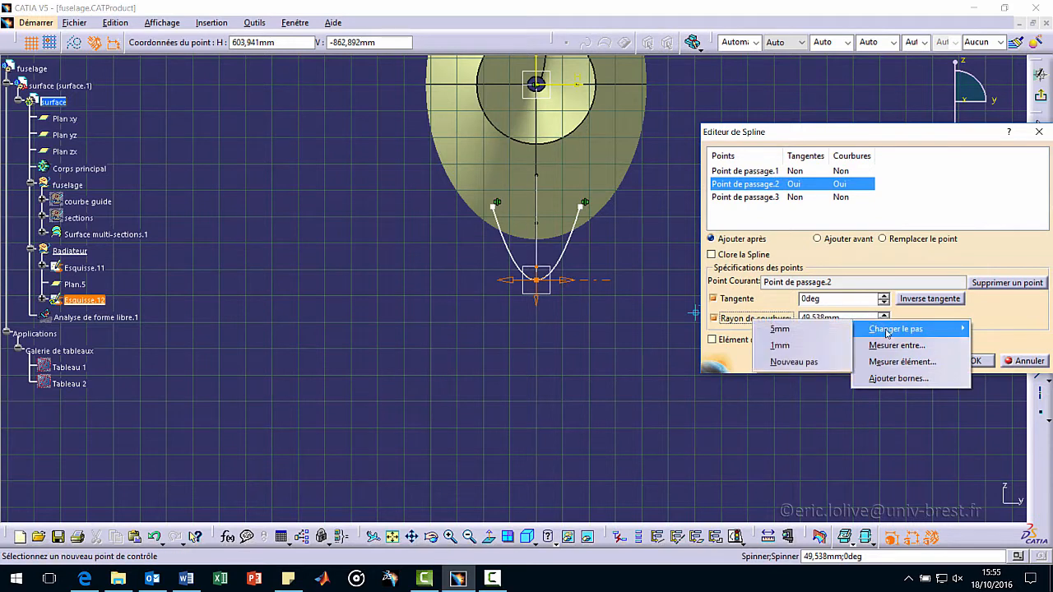
{"action": "left_click", "coordinate": [797, 332]}
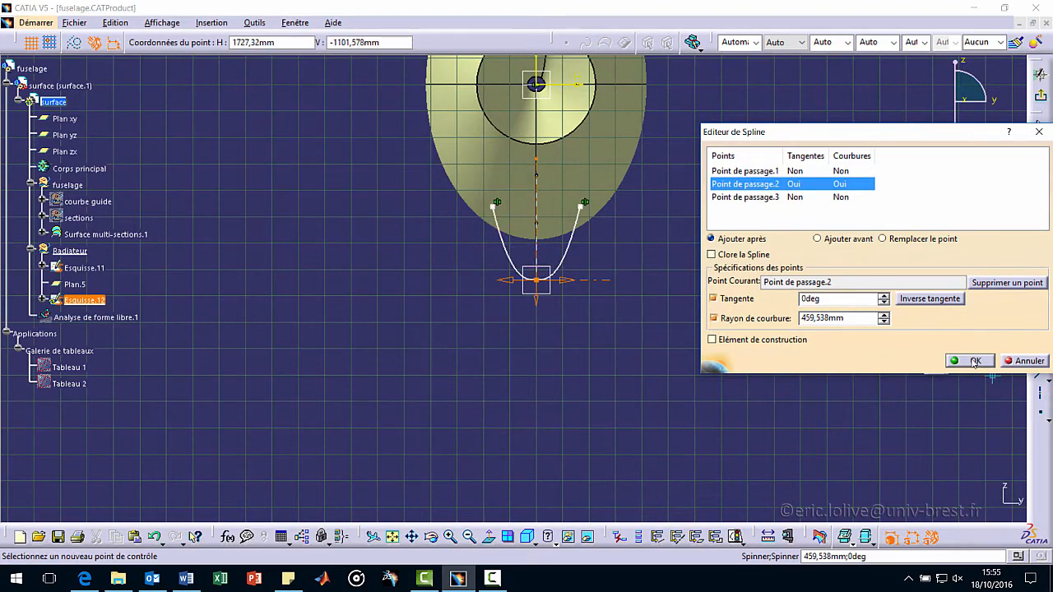
{"action": "key", "text": "Return"}
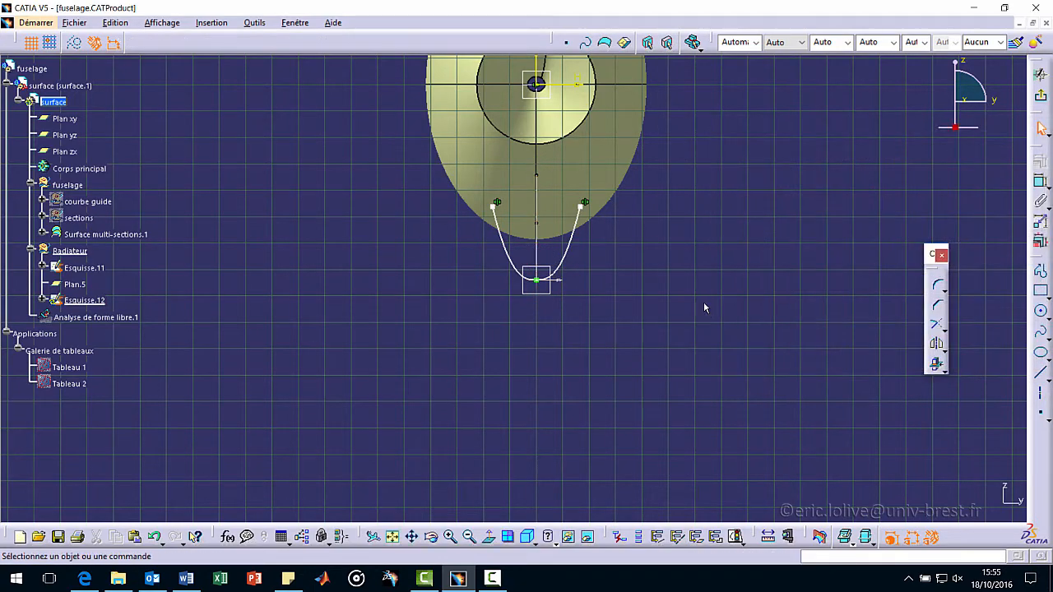
{"action": "mouse_move", "coordinate": [569, 196]}
{"action": "middle_mouse_down"}
{"action": "mouse_move", "coordinate": [455, 268]}
{"action": "mouse_move", "coordinate": [565, 299]}
{"action": "mouse_move", "coordinate": [642, 369]}
{"action": "mouse_move", "coordinate": [625, 355]}
{"action": "mouse_move", "coordinate": [665, 247]}
{"action": "mouse_move", "coordinate": [436, 268]}
{"action": "mouse_move", "coordinate": [397, 228]}
{"action": "mouse_move", "coordinate": [411, 222]}
{"action": "mouse_move", "coordinate": [446, 287]}
{"action": "mouse_move", "coordinate": [352, 252]}
{"action": "mouse_move", "coordinate": [367, 270]}
{"action": "middle_mouse_up"}
{"action": "left_click", "coordinate": [1040, 97]}
{"action": "middle_click_drag", "start_coordinate": [658, 338], "coordinate": [657, 304]}
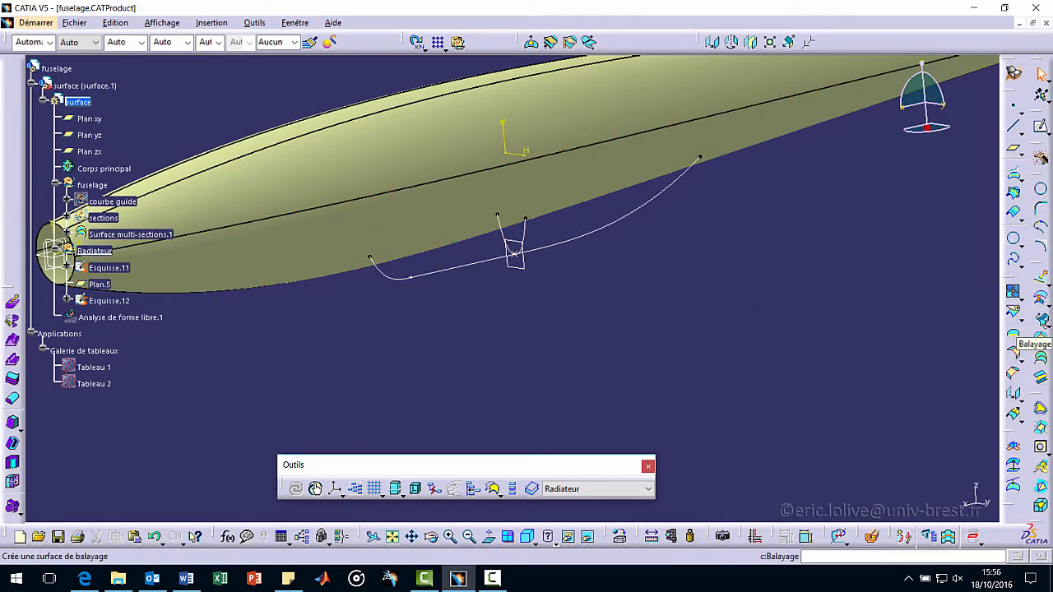
{"action": "left_click", "coordinate": [1045, 338]}
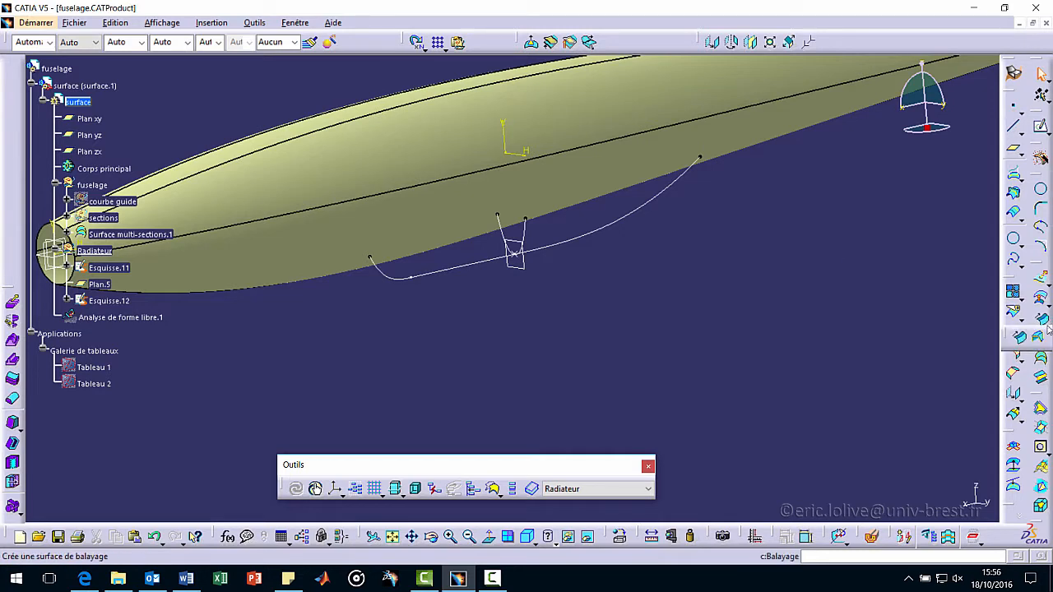
{"action": "left_click", "coordinate": [960, 329]}
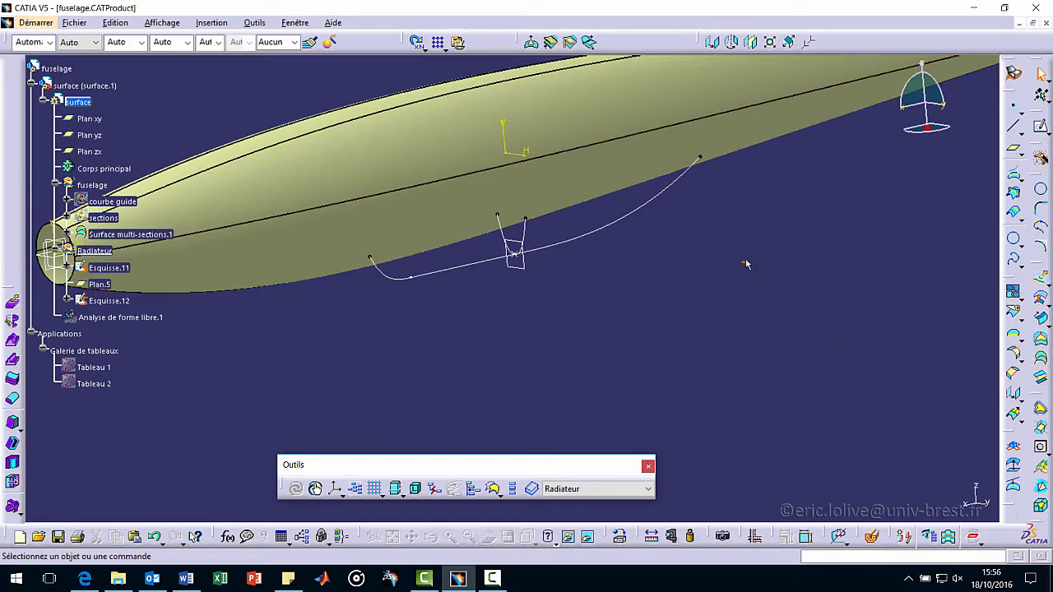
Step: Translate the Esquisse.12 spline with Point à point, from its middle point to the front end point of the Esquisse.11 profile
{"action": "left_click", "coordinate": [712, 41]}
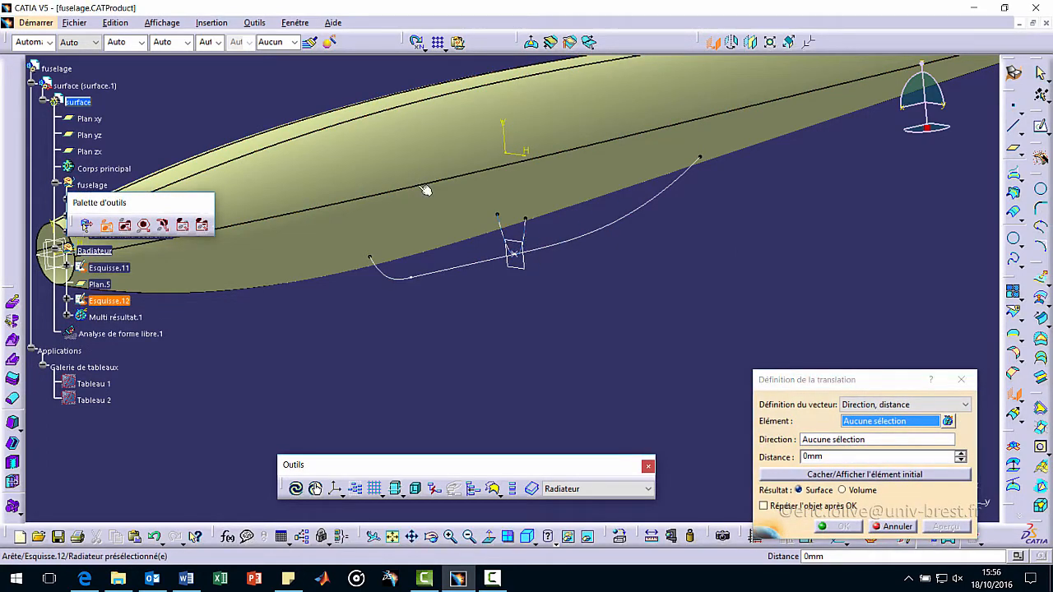
{"action": "left_click", "coordinate": [516, 254]}
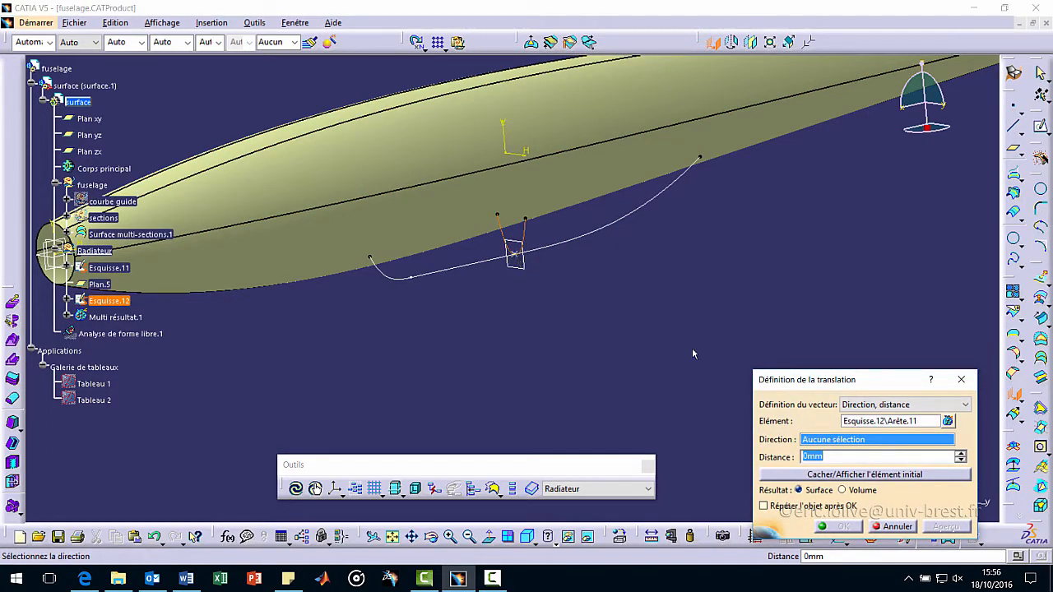
{"action": "left_click", "coordinate": [850, 408]}
{"action": "left_click", "coordinate": [860, 425]}
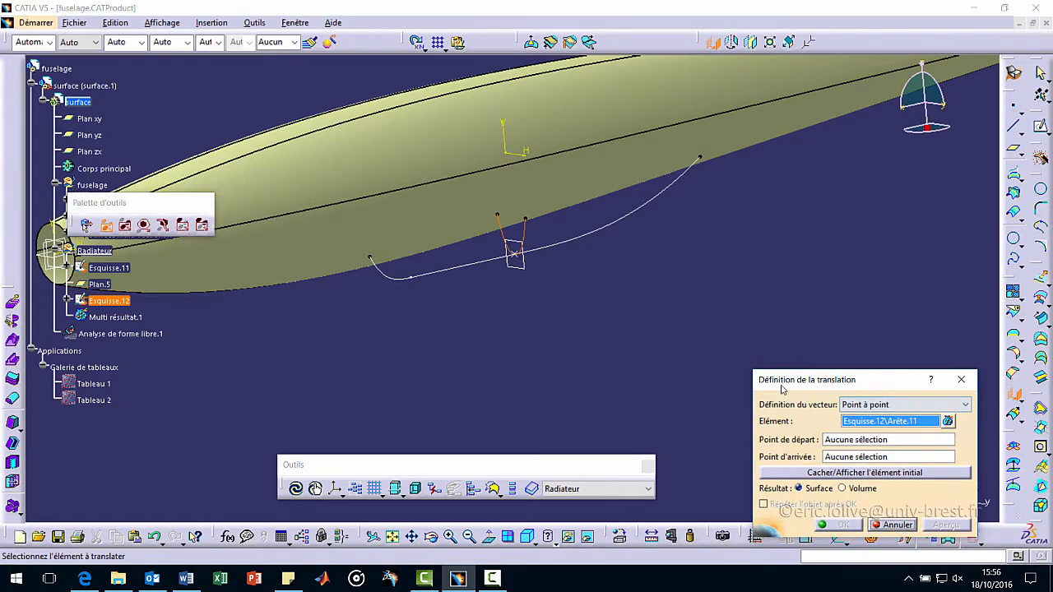
{"action": "left_click", "coordinate": [515, 255]}
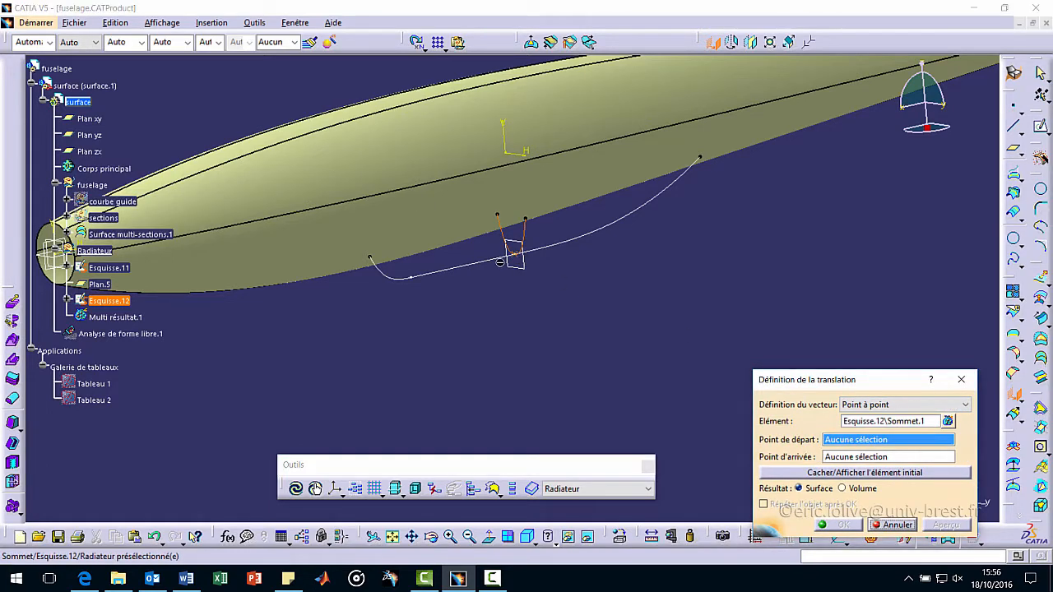
{"action": "left_click", "coordinate": [368, 254]}
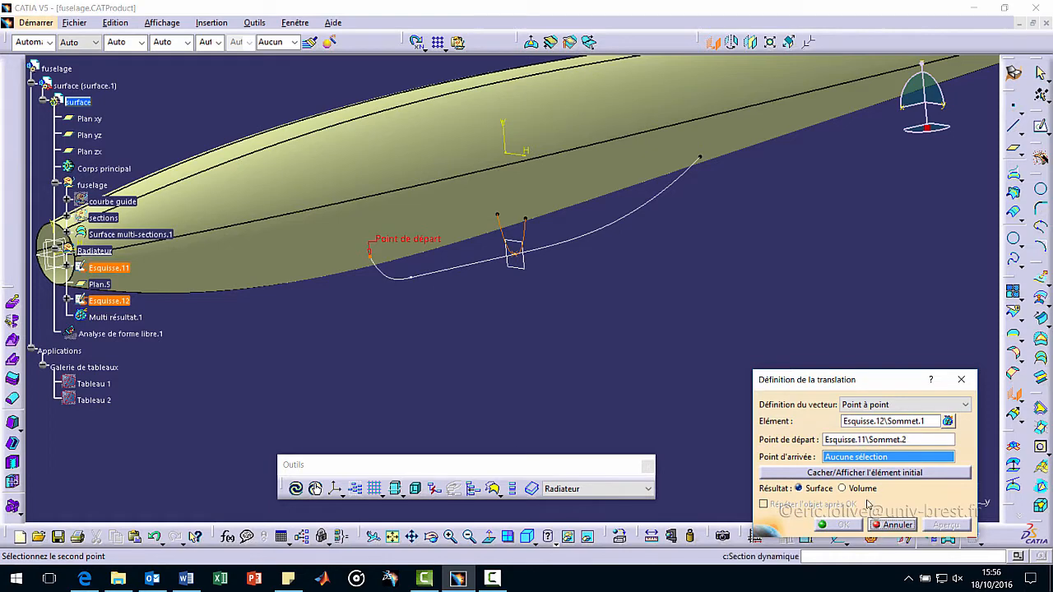
{"action": "left_click", "coordinate": [872, 422]}
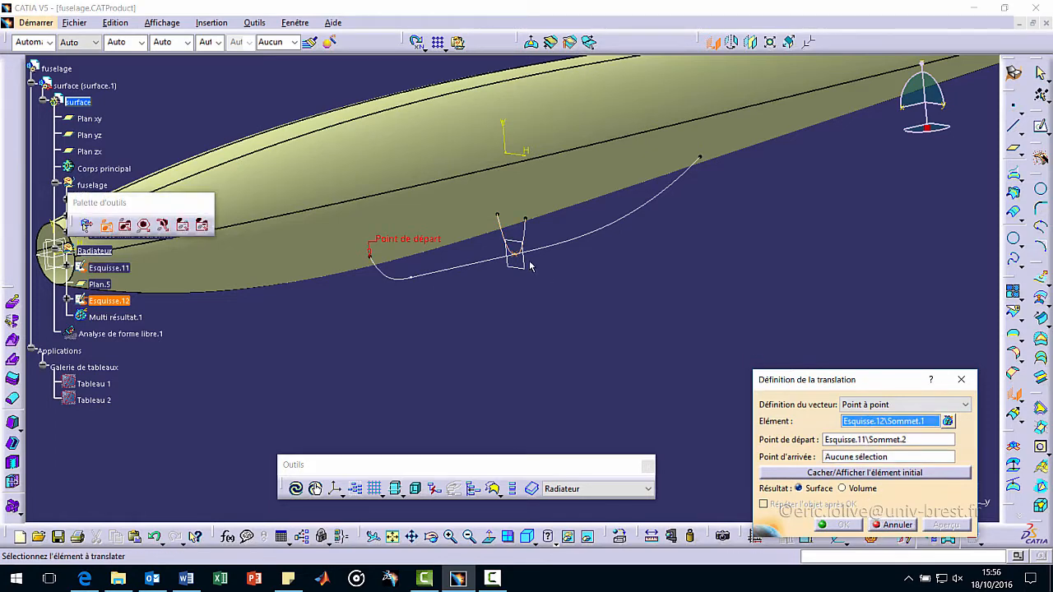
{"action": "left_click", "coordinate": [524, 260]}
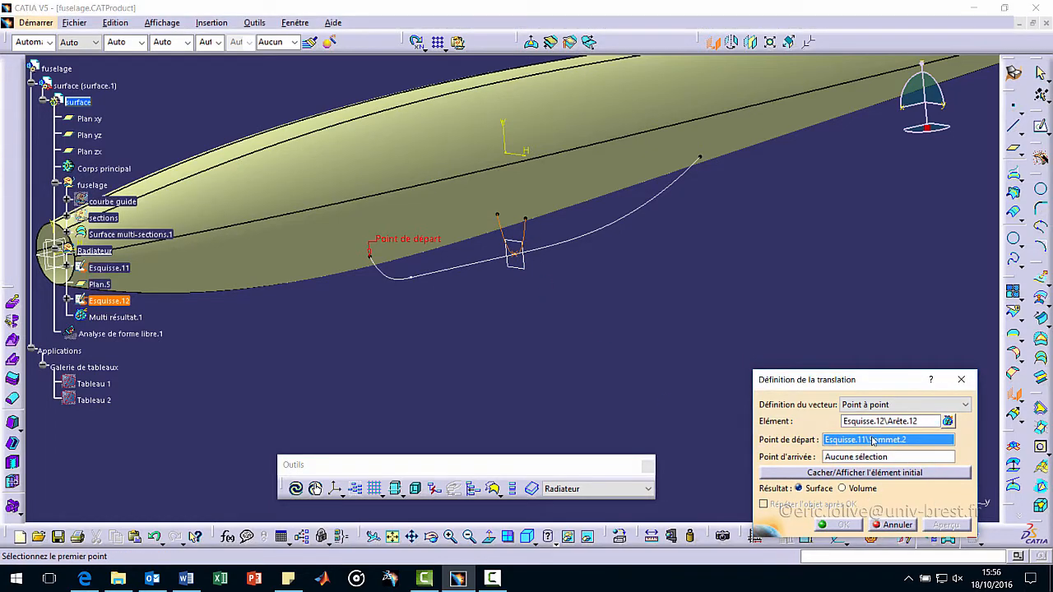
{"action": "left_click", "coordinate": [516, 252]}
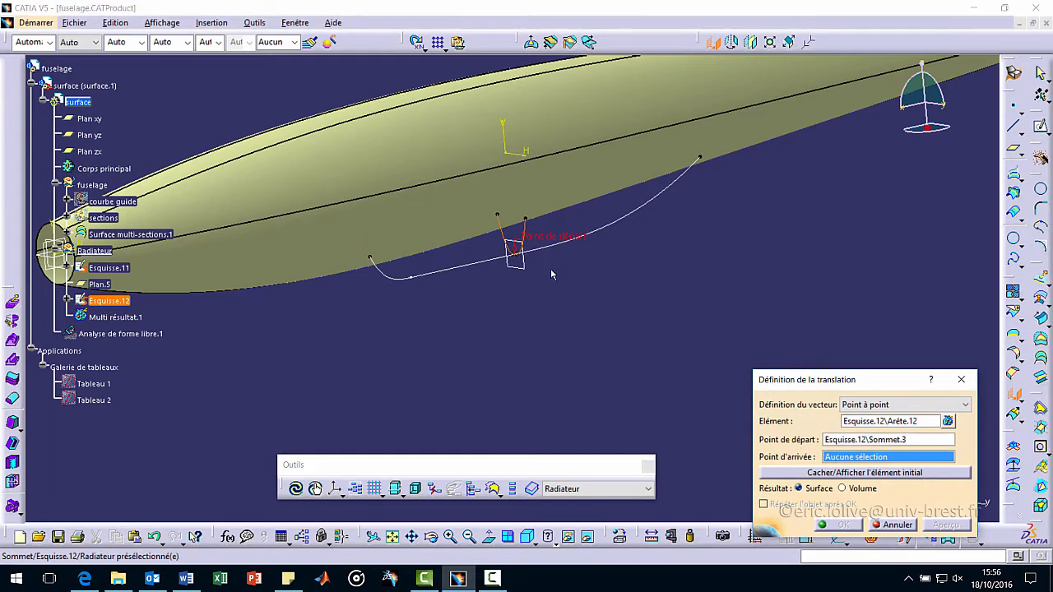
{"action": "left_click", "coordinate": [378, 263]}
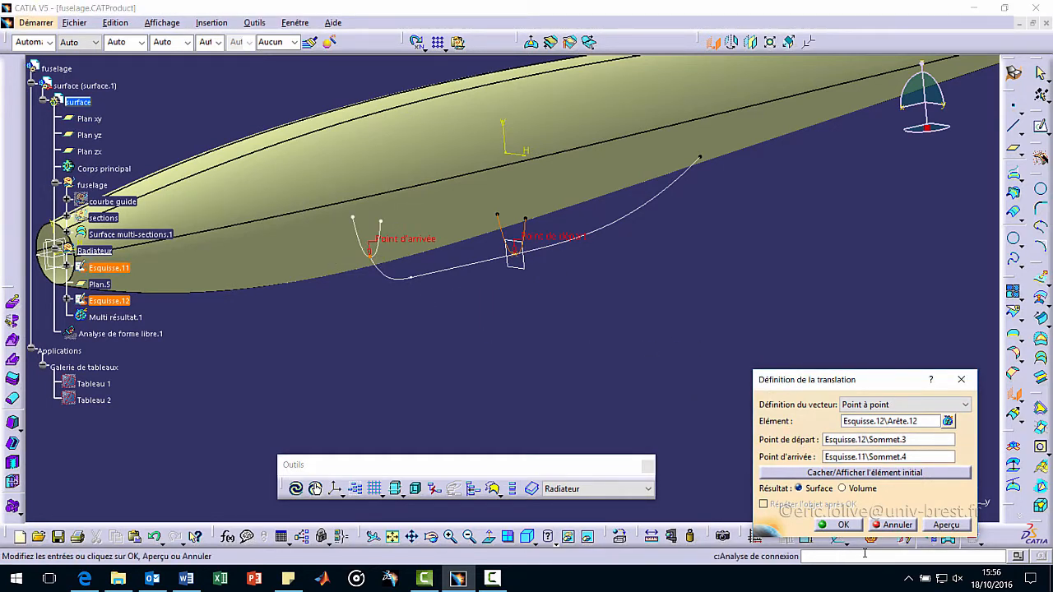
{"action": "left_click", "coordinate": [843, 524]}
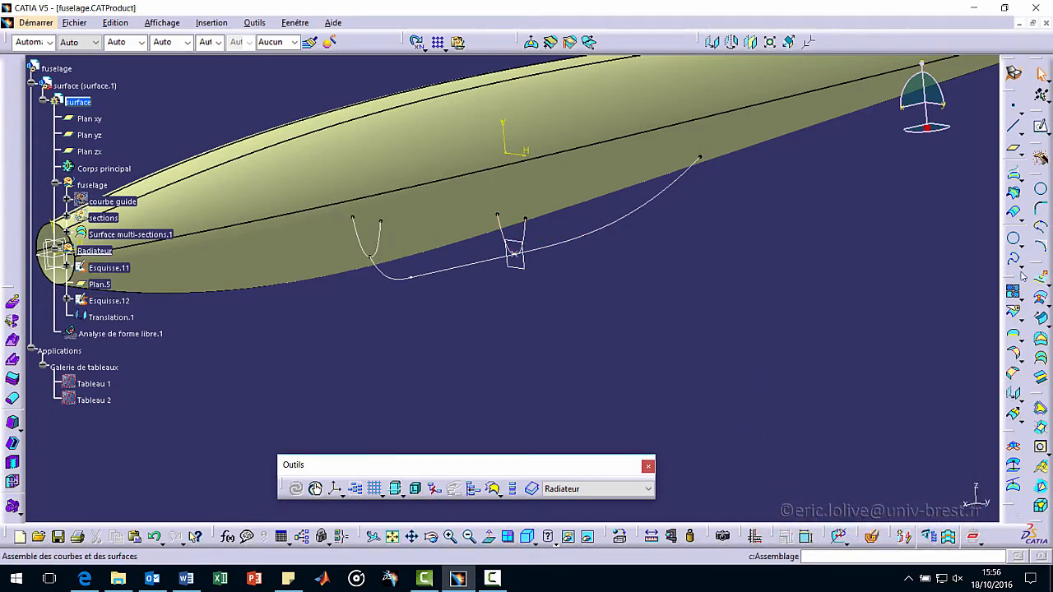
Step: Translate the front section copy point to point, from the profile's front end point to its rear end point
{"action": "left_click", "coordinate": [713, 43]}
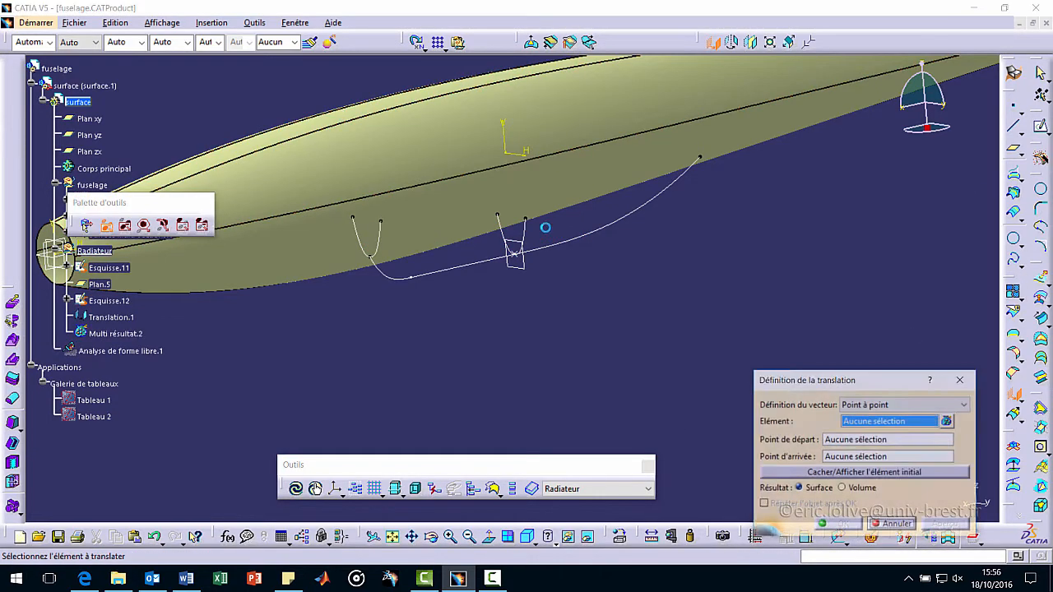
{"action": "left_click", "coordinate": [380, 242]}
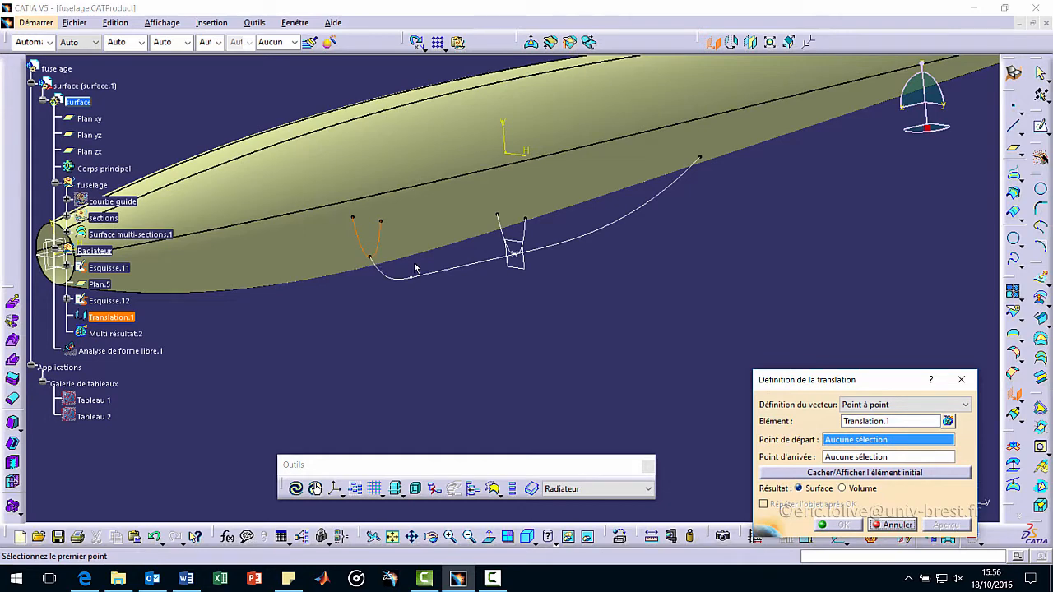
{"action": "left_click", "coordinate": [371, 257]}
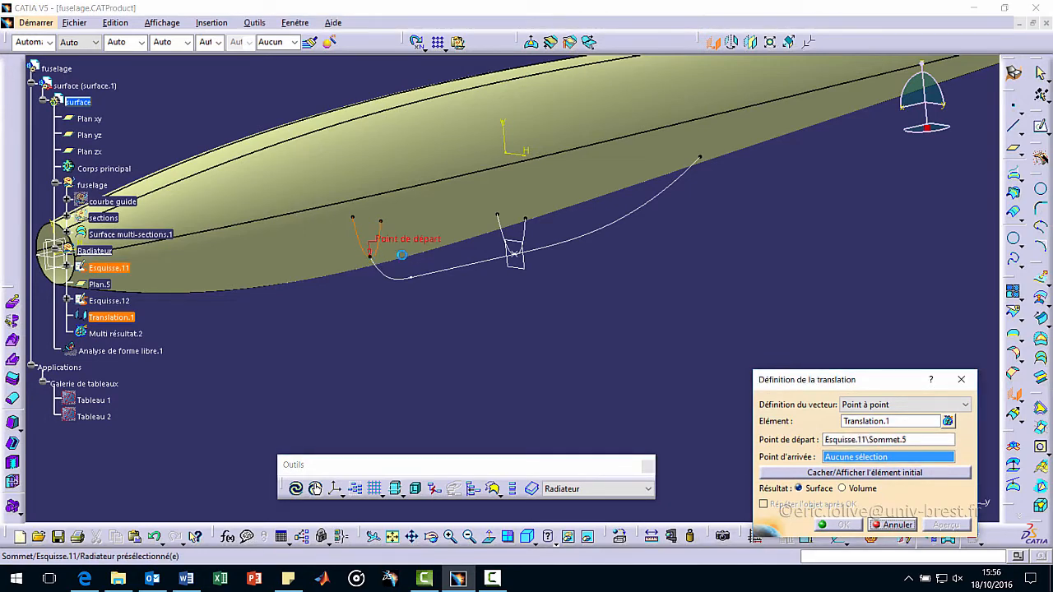
{"action": "left_click", "coordinate": [704, 160]}
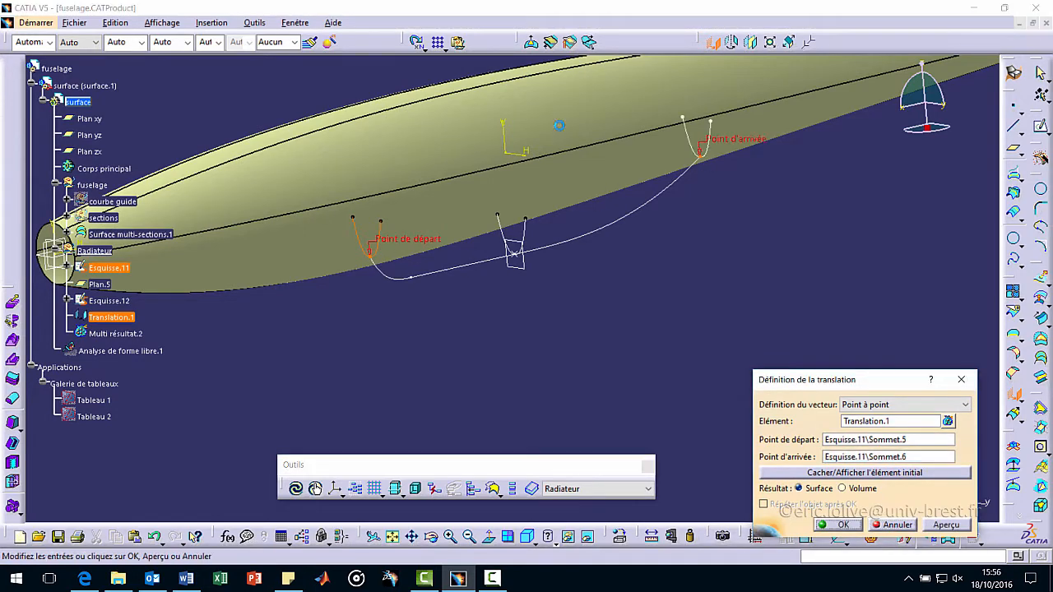
{"action": "left_click", "coordinate": [843, 525]}
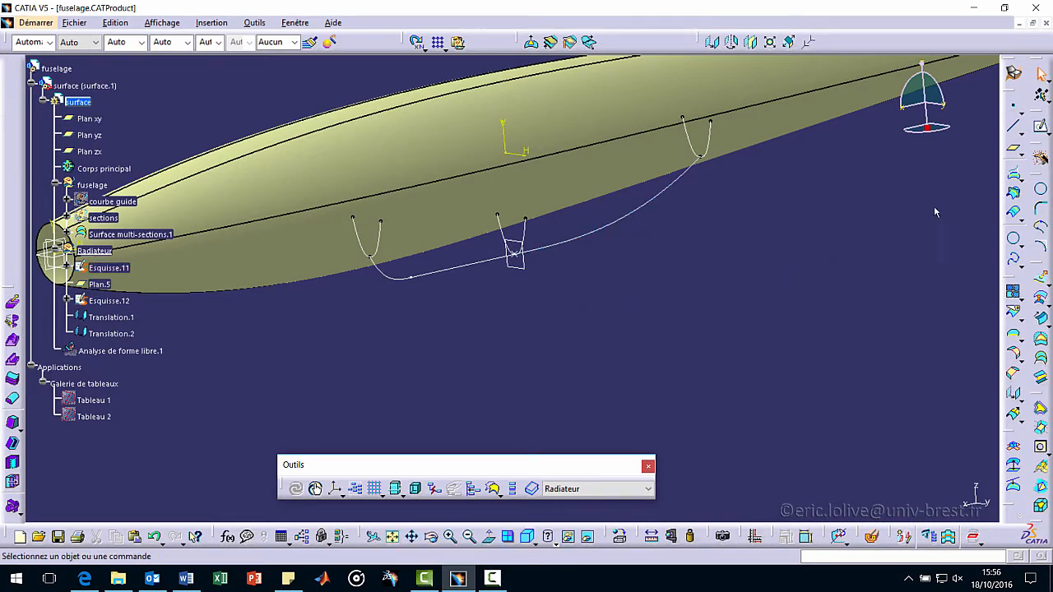
Step: Translate the Esquisse.11 profile point to point, from its front end point to the right-hand upper end of the front section
{"action": "left_click", "coordinate": [713, 43]}
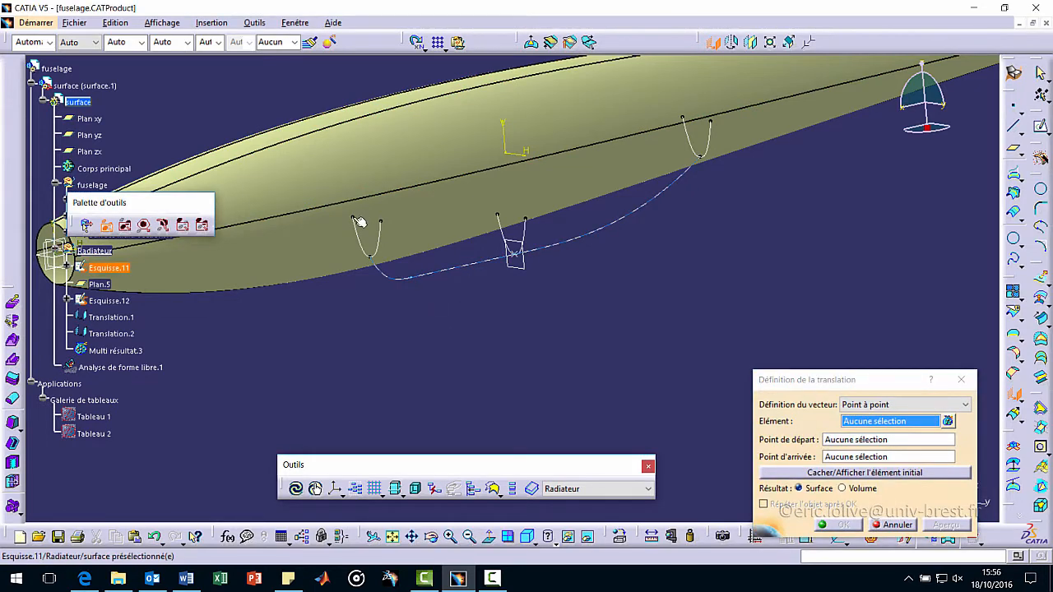
{"action": "left_click", "coordinate": [436, 279]}
{"action": "left_click", "coordinate": [369, 254]}
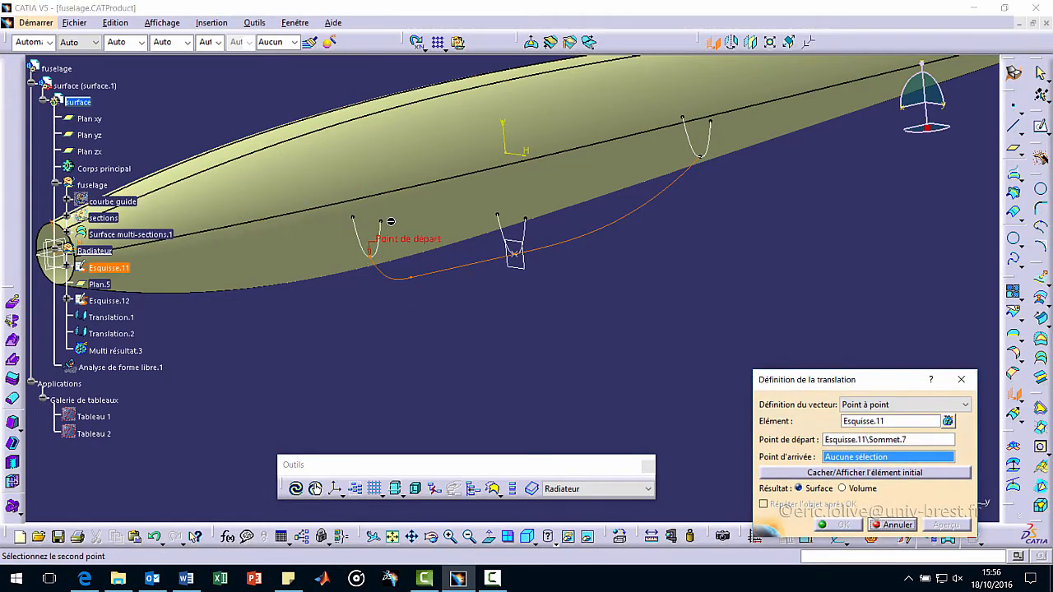
{"action": "left_click", "coordinate": [381, 221]}
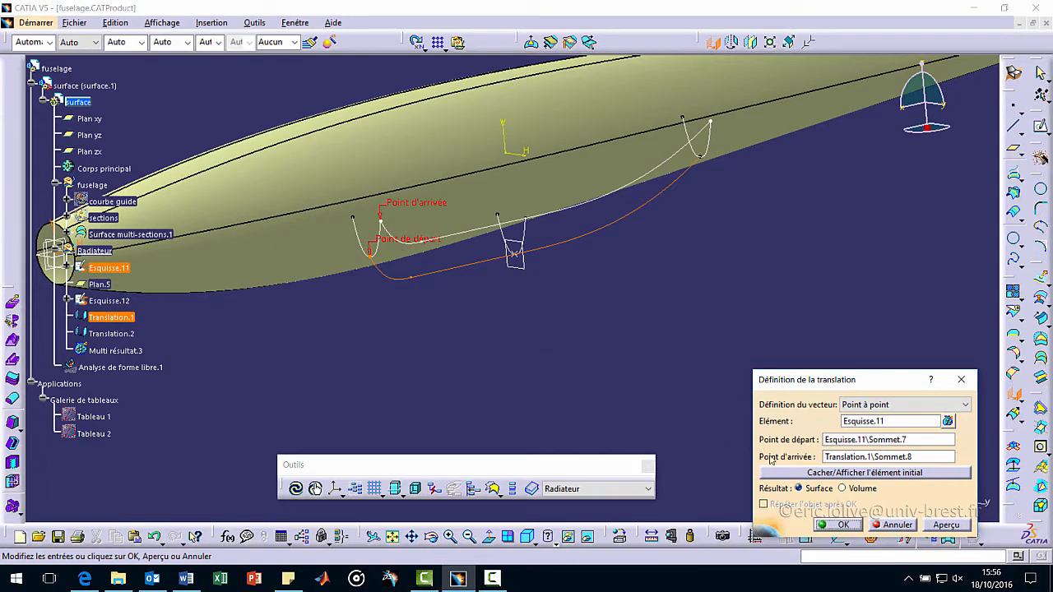
{"action": "left_click", "coordinate": [853, 524]}
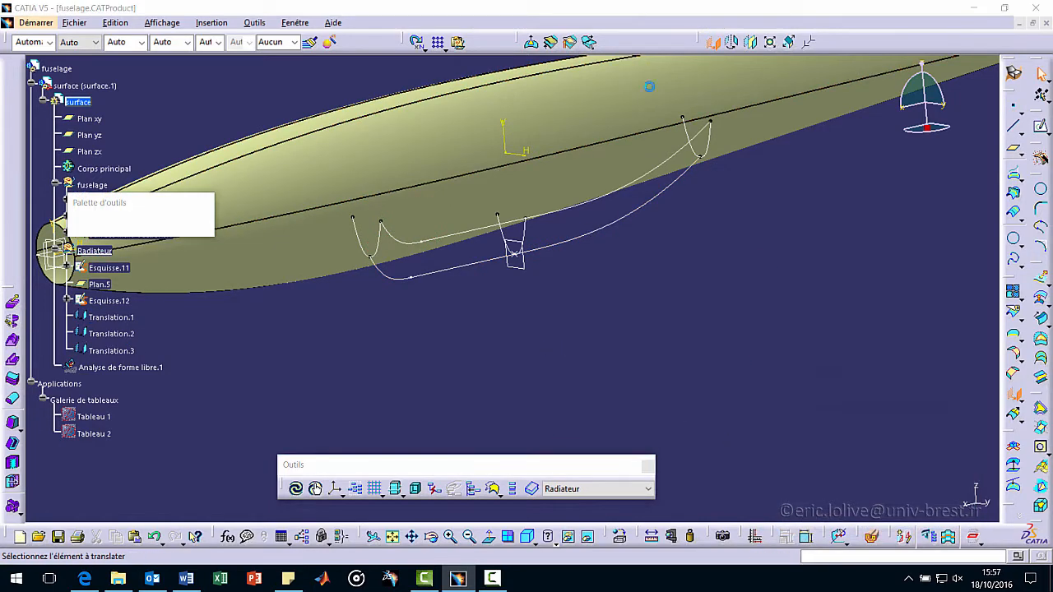
Step: Translate the Esquisse.11 profile point to point, from its front end point to the left-hand upper end of the front section
{"action": "left_click", "coordinate": [376, 261]}
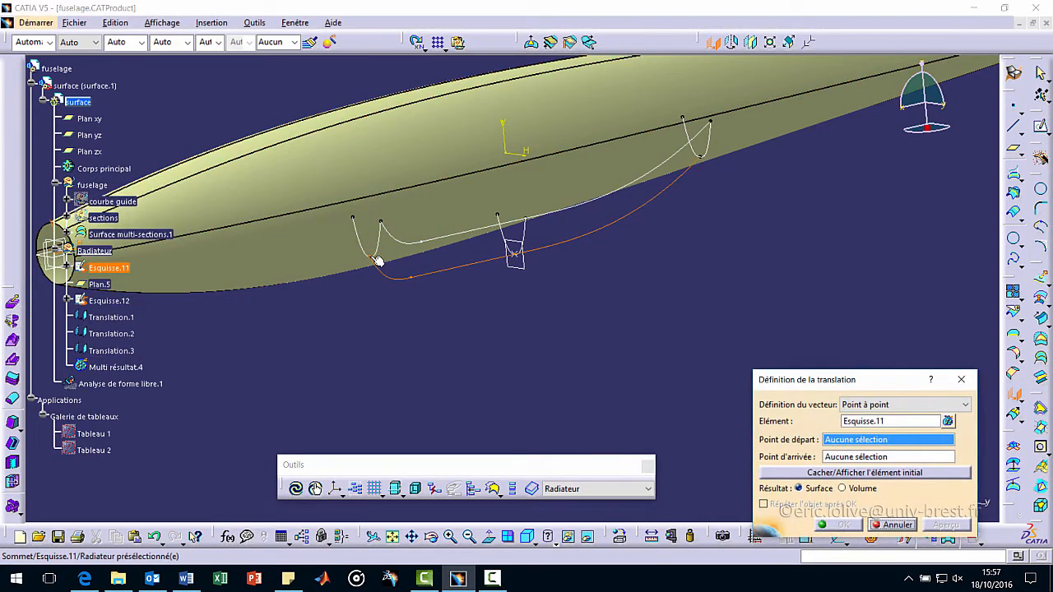
{"action": "left_click", "coordinate": [370, 256]}
{"action": "left_click", "coordinate": [353, 217]}
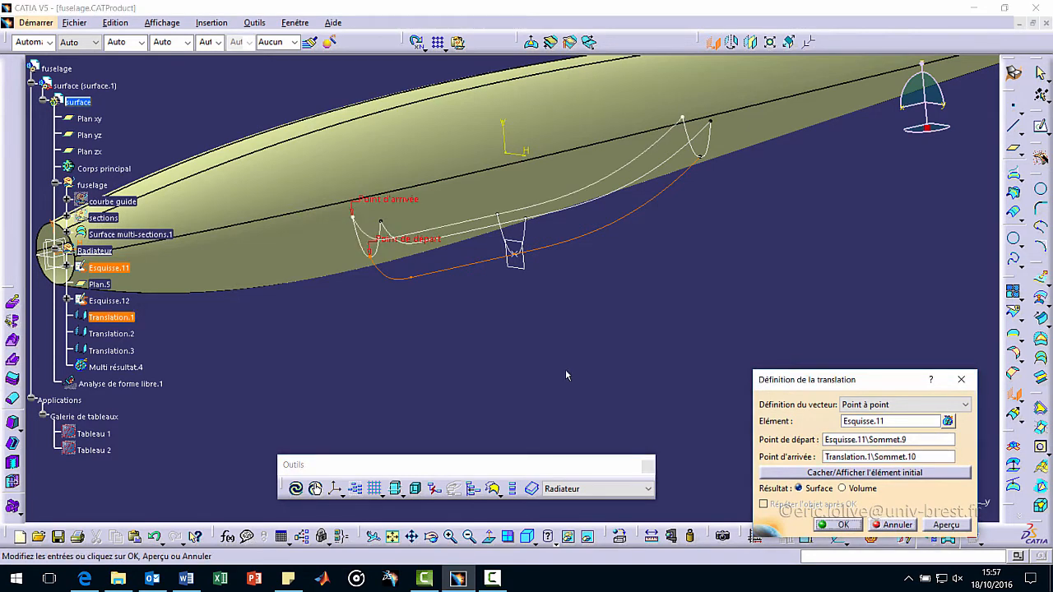
{"action": "left_click", "coordinate": [832, 525]}
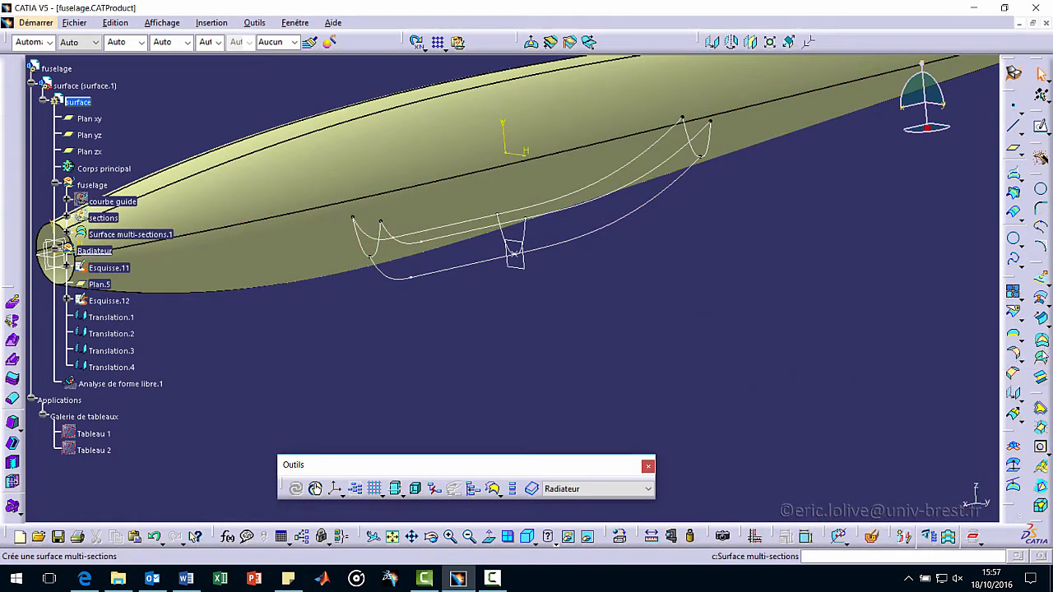
Step: Start a multi-section surface through the front section copy Translation.1, the Esquisse.12 spline and the rear section copy Translation.2
{"action": "left_click", "coordinate": [1041, 362]}
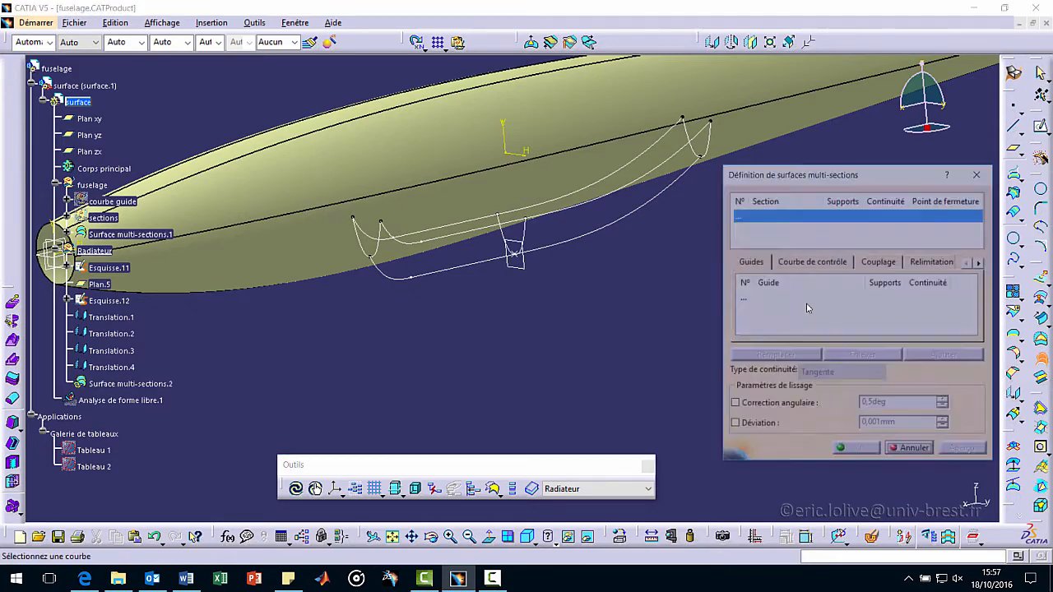
{"action": "left_click", "coordinate": [372, 247]}
{"action": "left_click", "coordinate": [518, 240]}
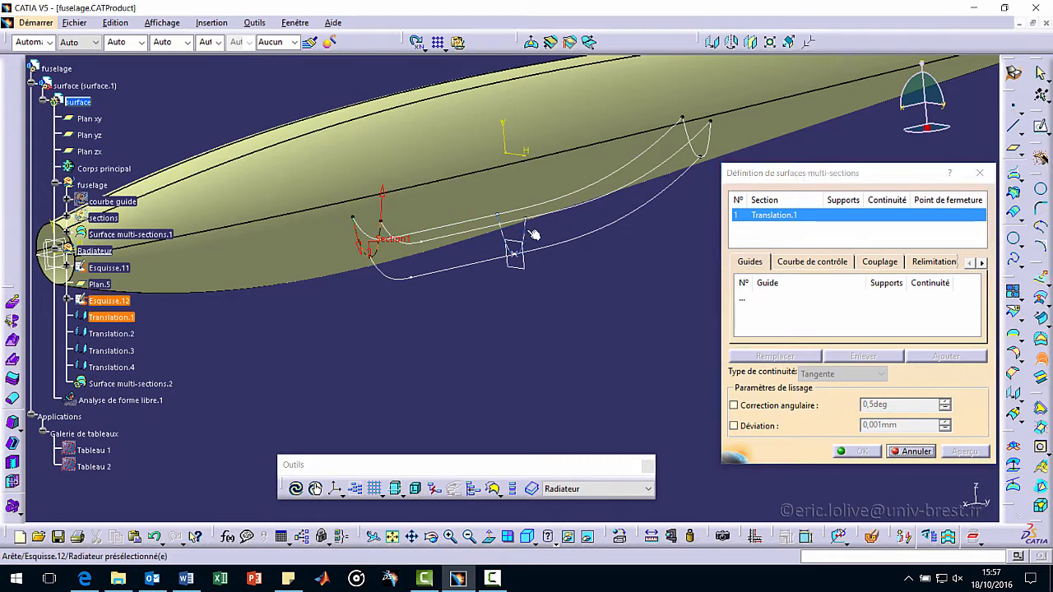
{"action": "left_click", "coordinate": [711, 134]}
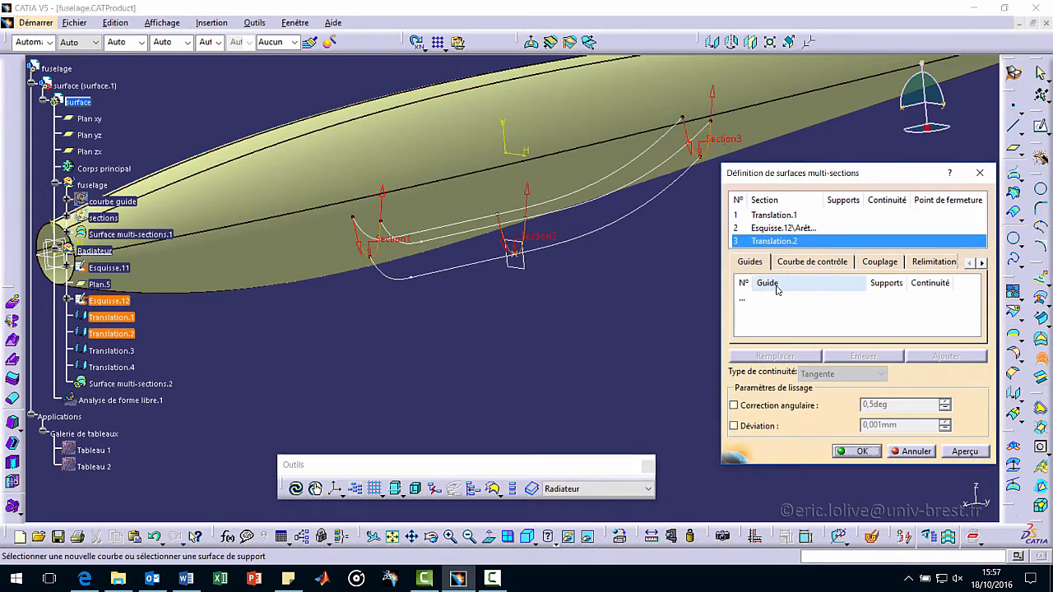
Step: Add Translation.4, Translation.3 and Esquisse.11 as guides and create the radiator's multi-section surface
{"action": "left_click", "coordinate": [743, 298]}
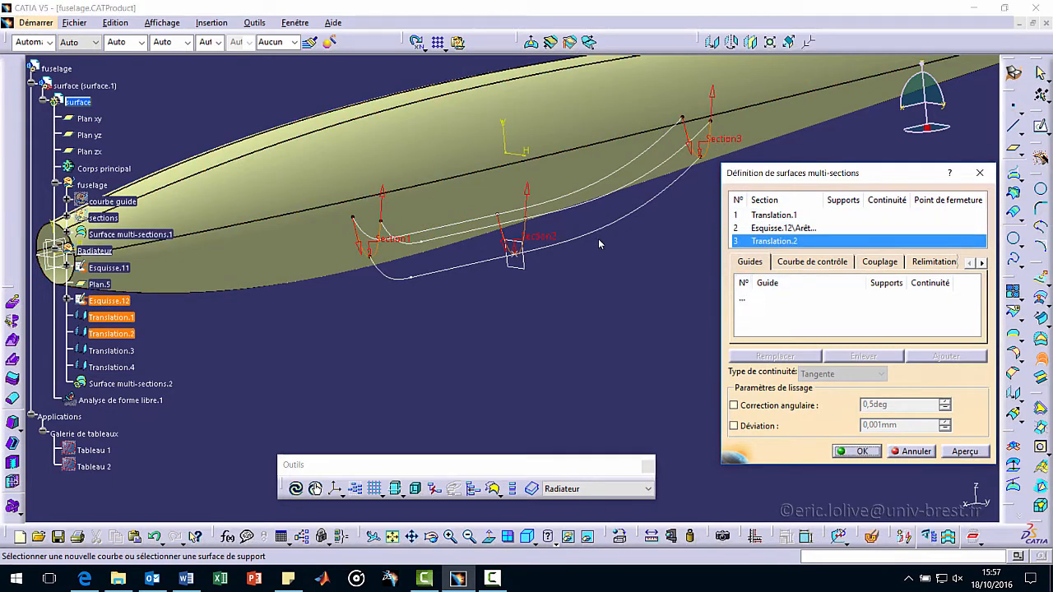
{"action": "left_click", "coordinate": [436, 234]}
{"action": "left_click", "coordinate": [457, 238]}
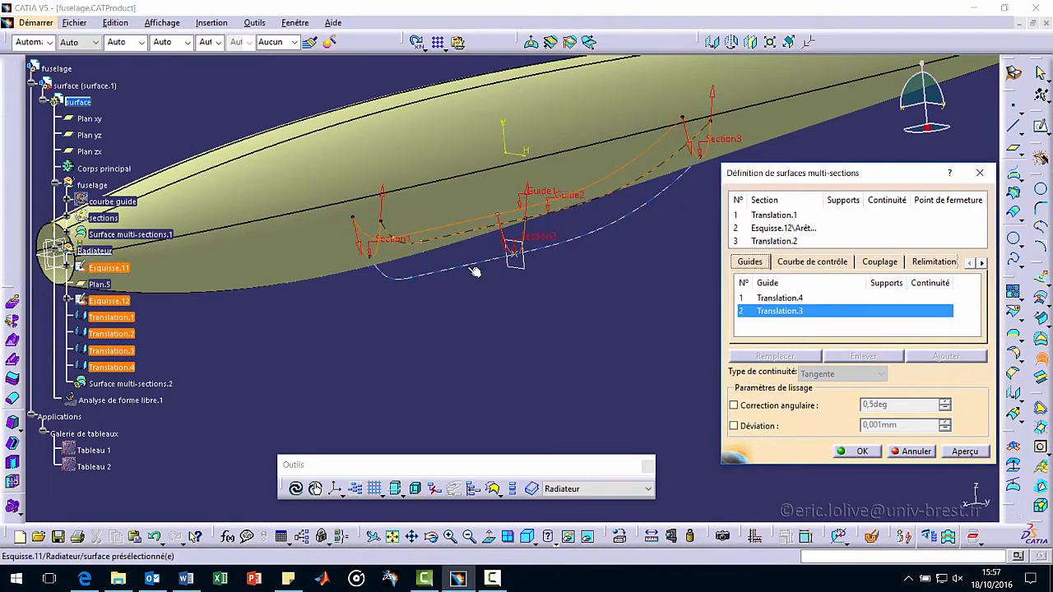
{"action": "left_click", "coordinate": [476, 274]}
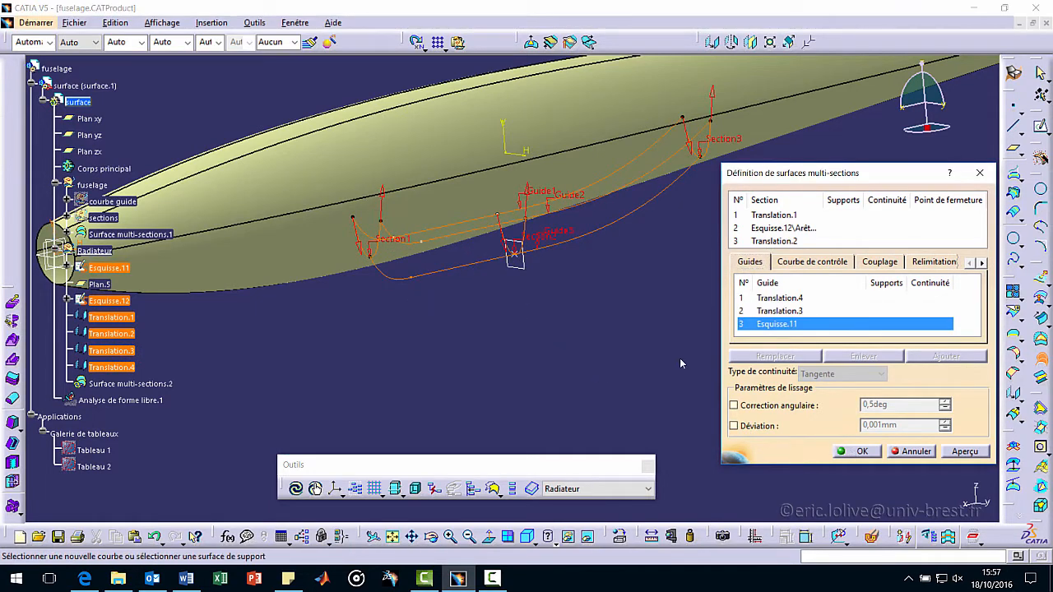
{"action": "left_click", "coordinate": [856, 451]}
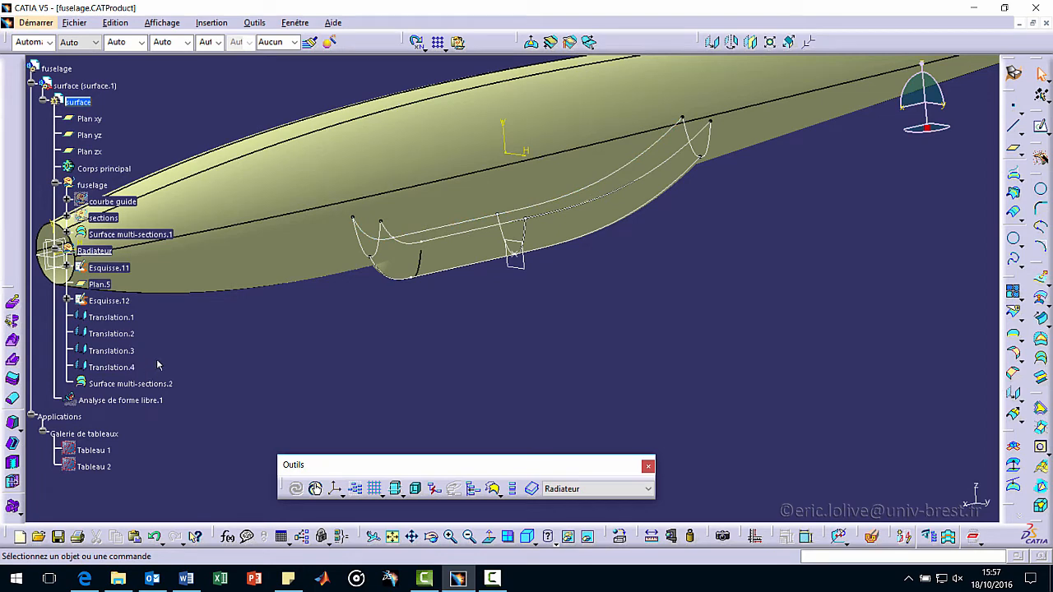
Step: Group Esquisse.11, Plan.5, Esquisse.12 and Translation.1 to Translation.4 in a new geometrical set named Courbes inside Radiateur
{"action": "left_click", "coordinate": [108, 267]}
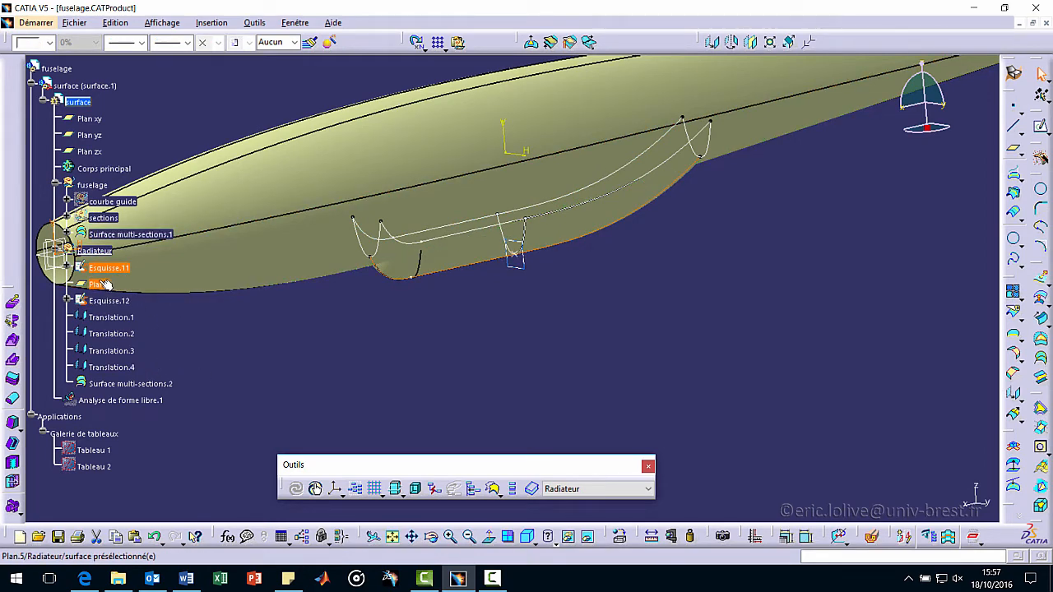
{"action": "left_click", "coordinate": [121, 317]}
{"action": "left_click", "coordinate": [124, 334], "text": "ctrl"}
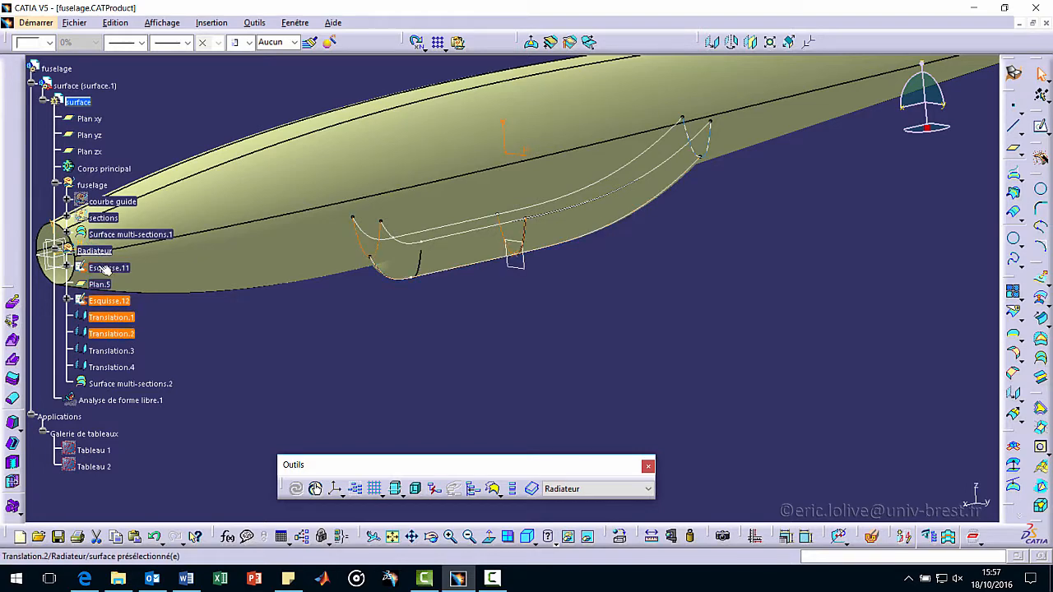
{"action": "left_click", "coordinate": [128, 350], "text": "ctrl"}
{"action": "left_click", "coordinate": [110, 271]}
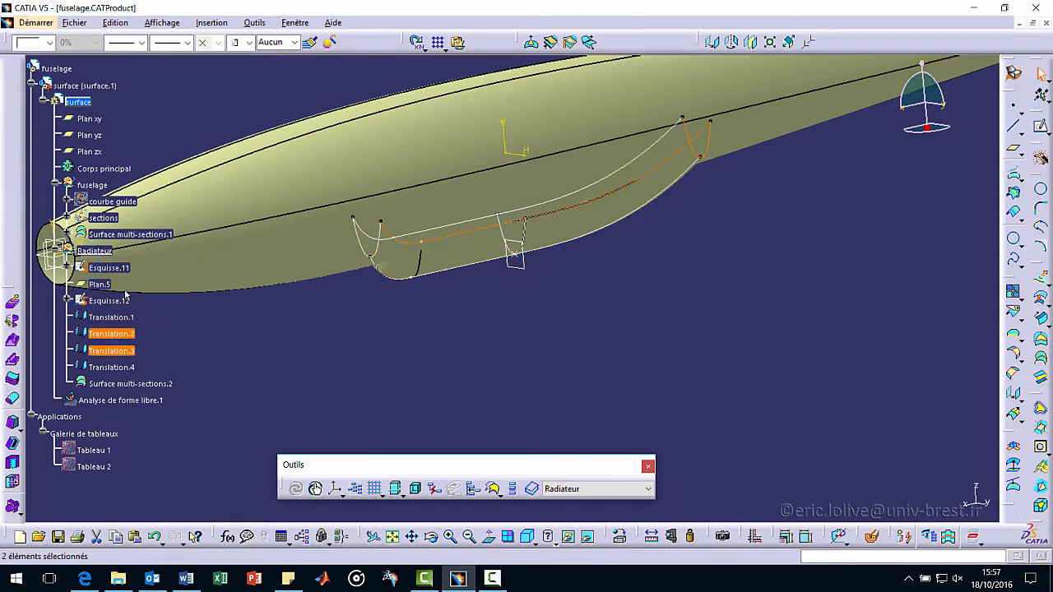
{"action": "left_click", "coordinate": [124, 367], "text": "shift"}
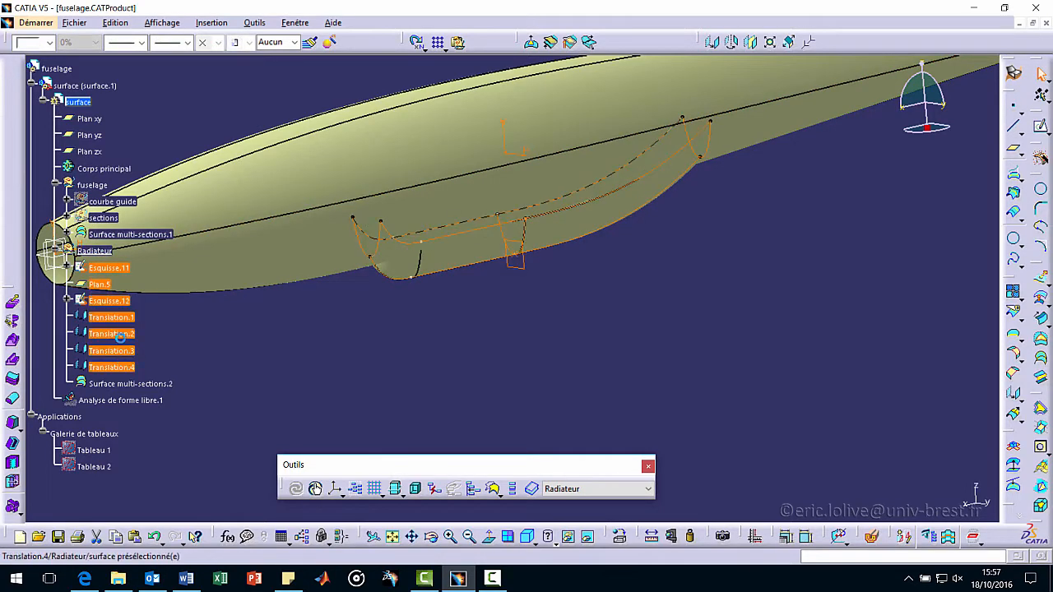
{"action": "left_click", "coordinate": [211, 23]}
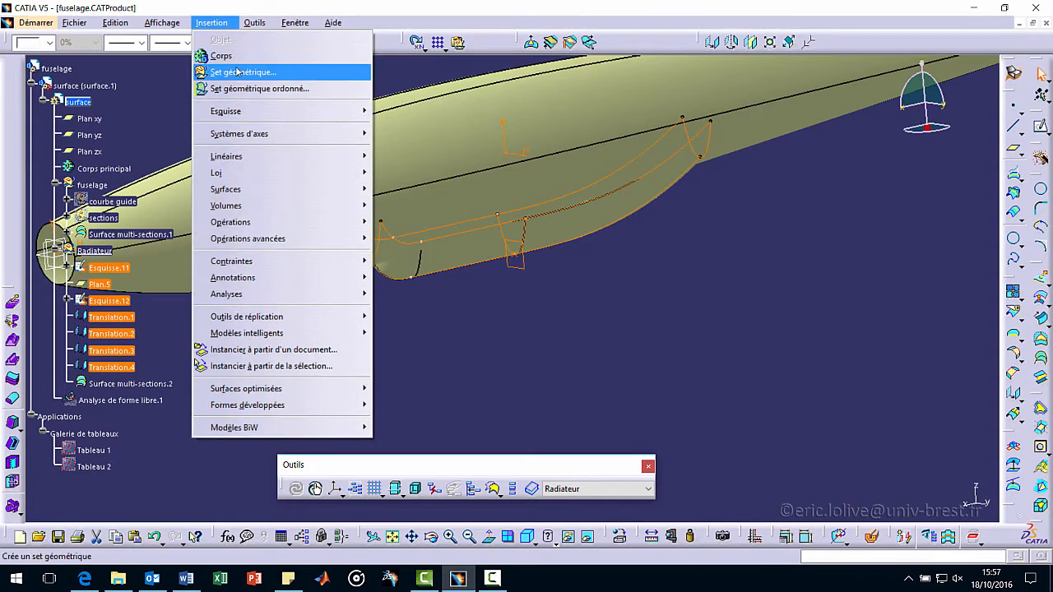
{"action": "left_click", "coordinate": [239, 71]}
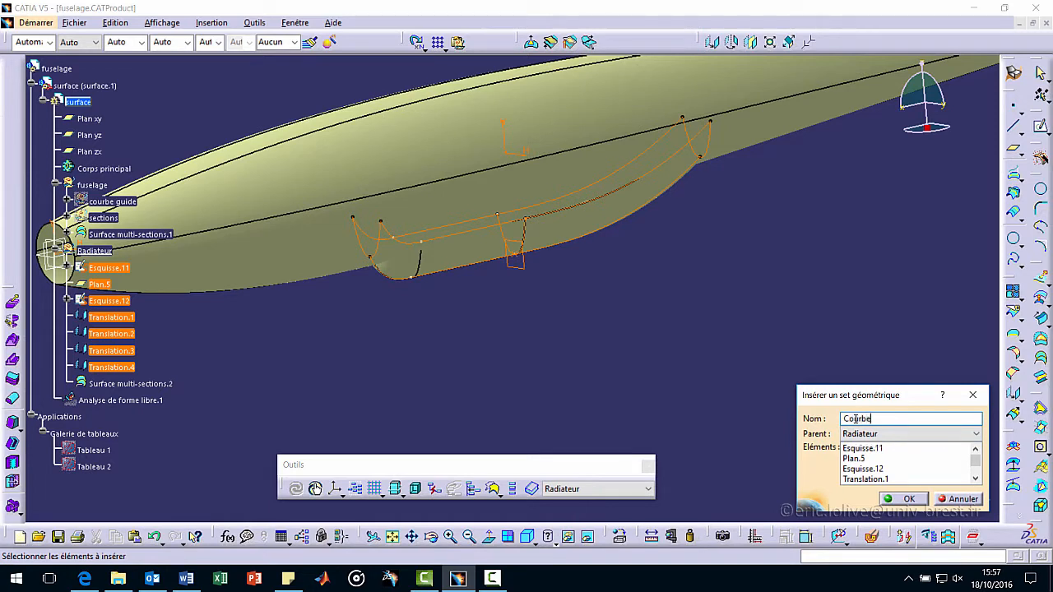
{"action": "type", "text": "s"}
{"action": "key", "text": "Return"}
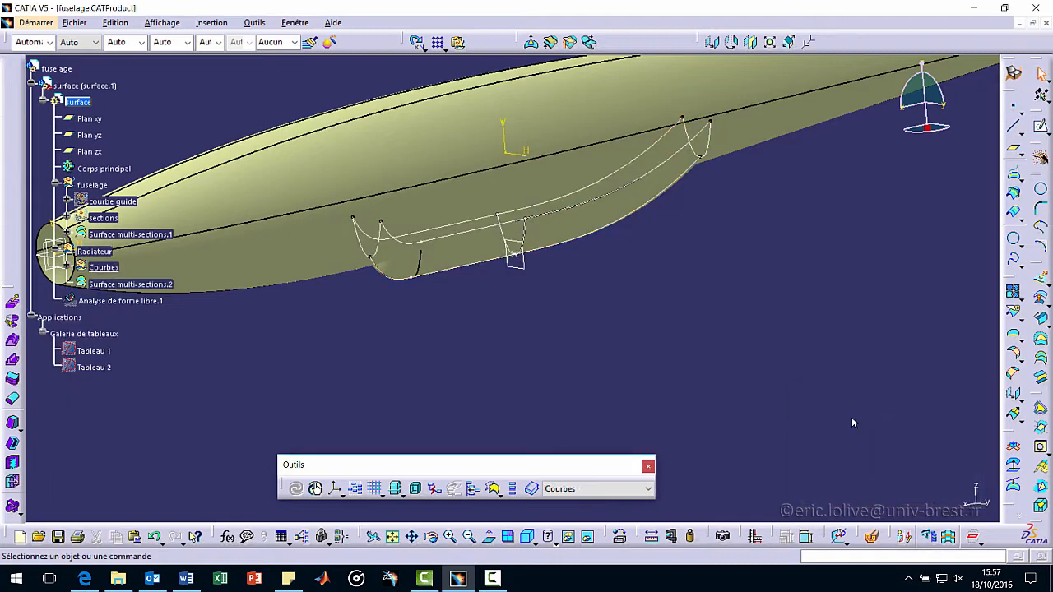
Step: Hide the radiator's Courbes geometrical set and view the junction with the fuselage from the front
{"action": "left_click", "coordinate": [104, 267]}
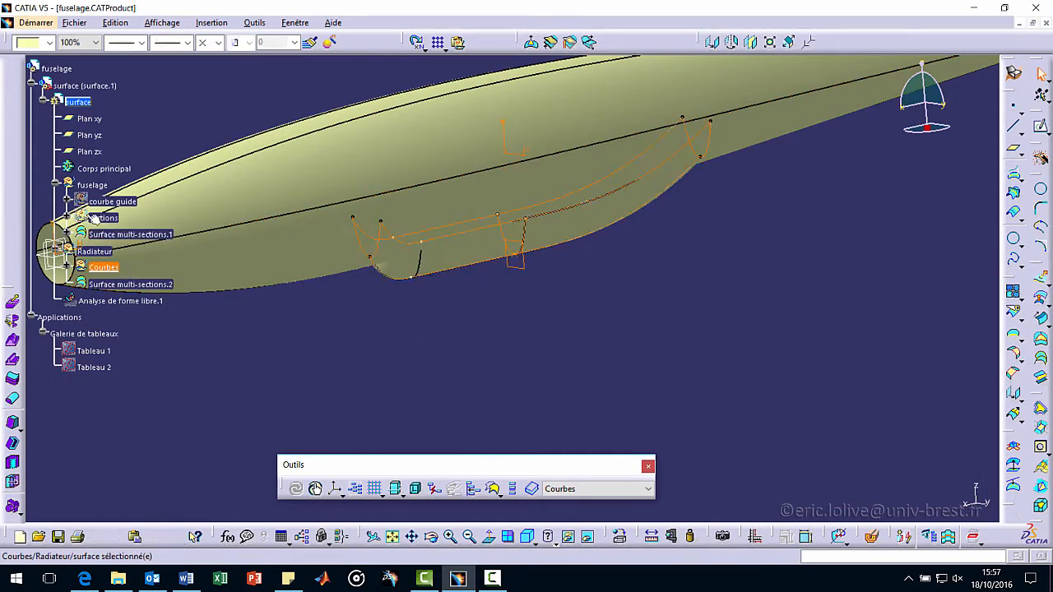
{"action": "key", "text": "space"}
{"action": "middle_click_drag", "start_coordinate": [387, 343], "coordinate": [587, 184]}
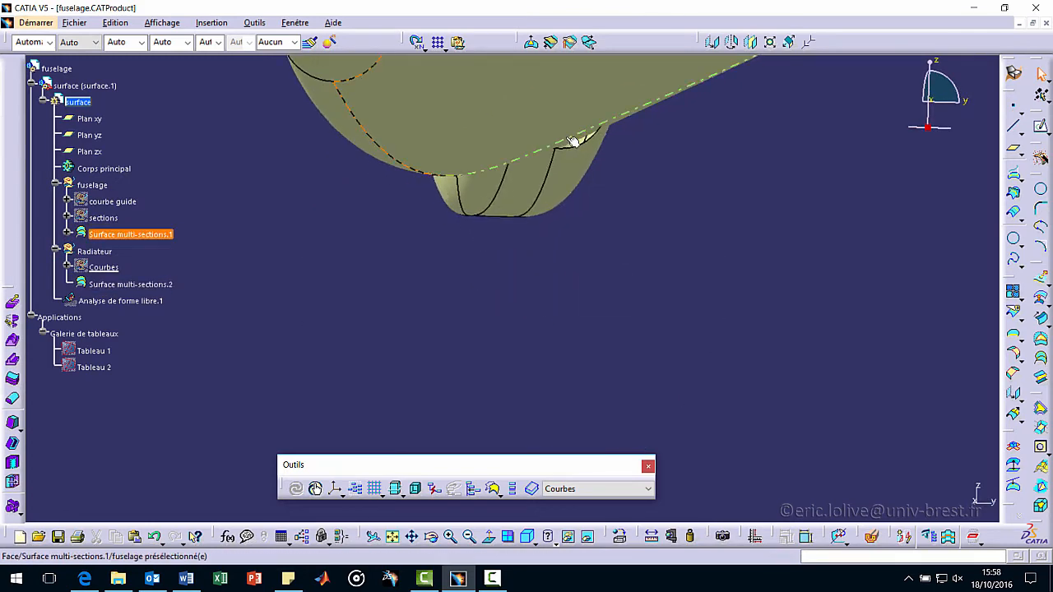
Step: Open Esquisse.12 in the Courbes set for editing and show the hidden curves
{"action": "left_click", "coordinate": [68, 268]}
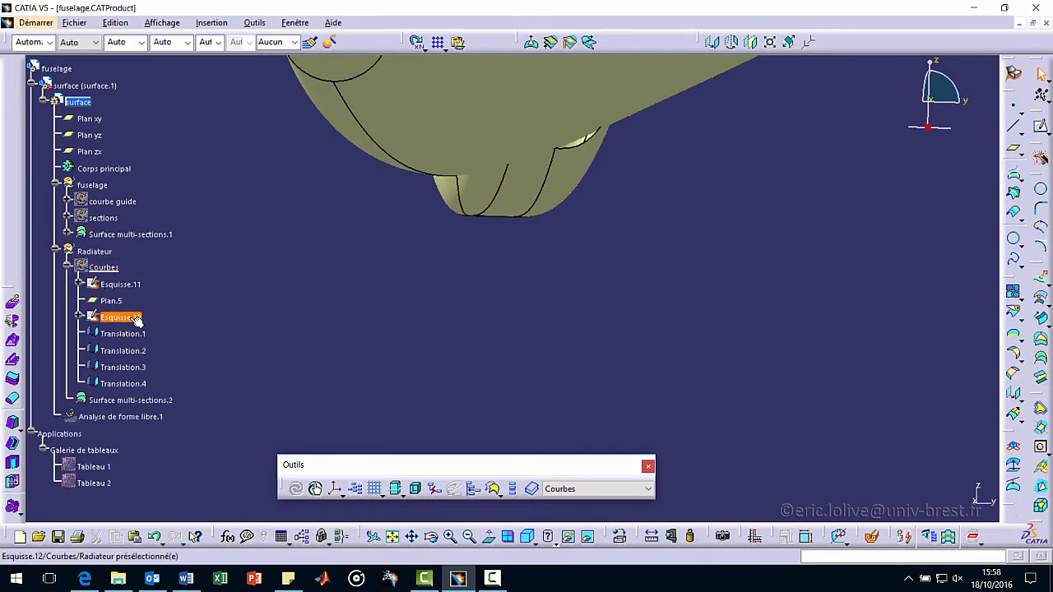
{"action": "double_click", "coordinate": [128, 321]}
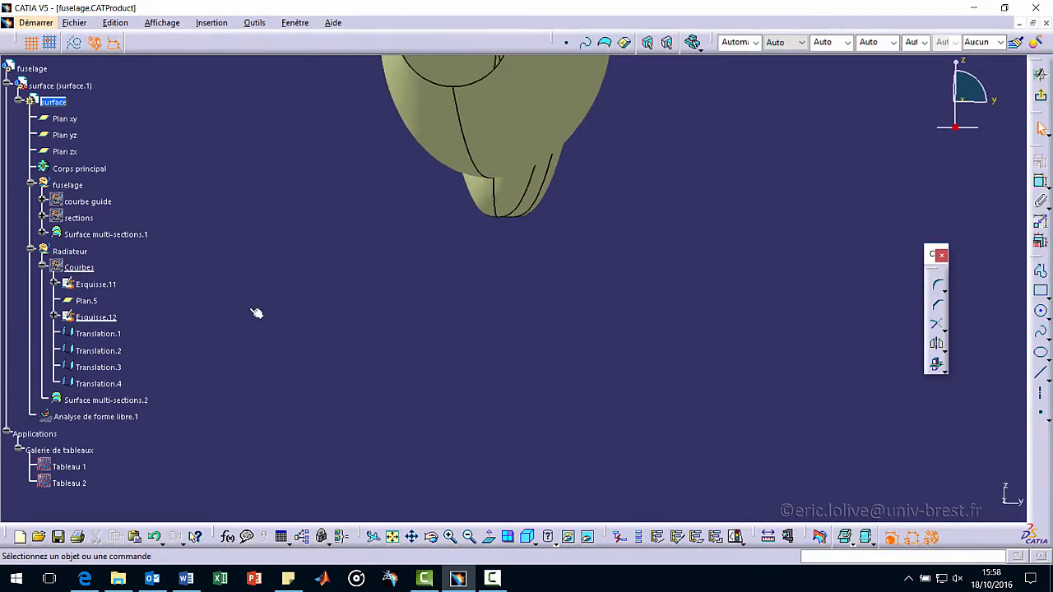
{"action": "right_click", "coordinate": [79, 267]}
{"action": "left_click", "coordinate": [125, 311]}
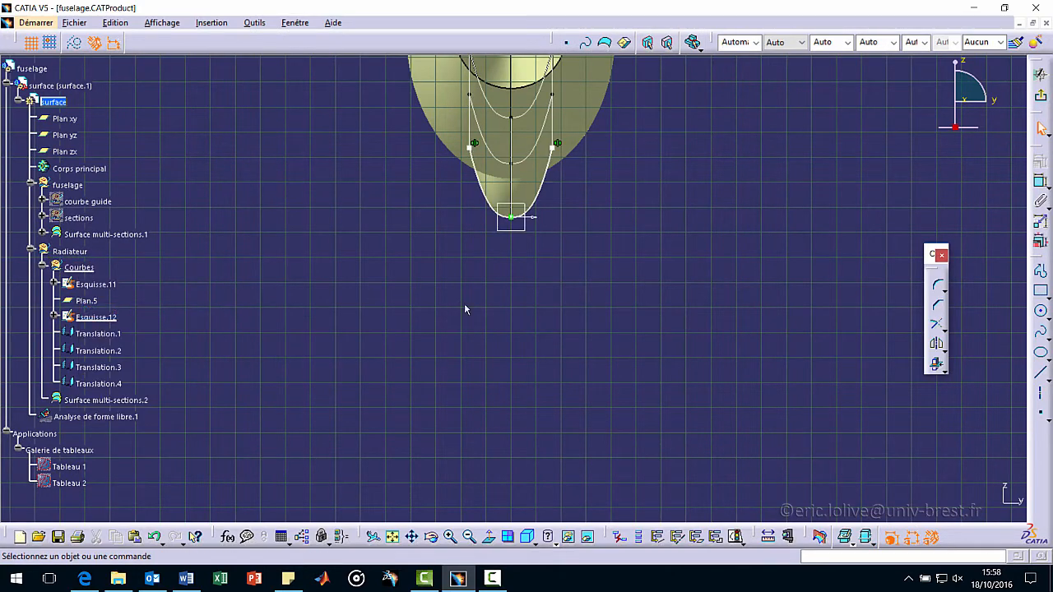
Step: Raise the end point of the U-shaped spline slightly so its symmetric arms reach further into the fuselage, and exit the sketch
{"action": "middle_click_drag", "start_coordinate": [455, 323], "coordinate": [417, 378]}
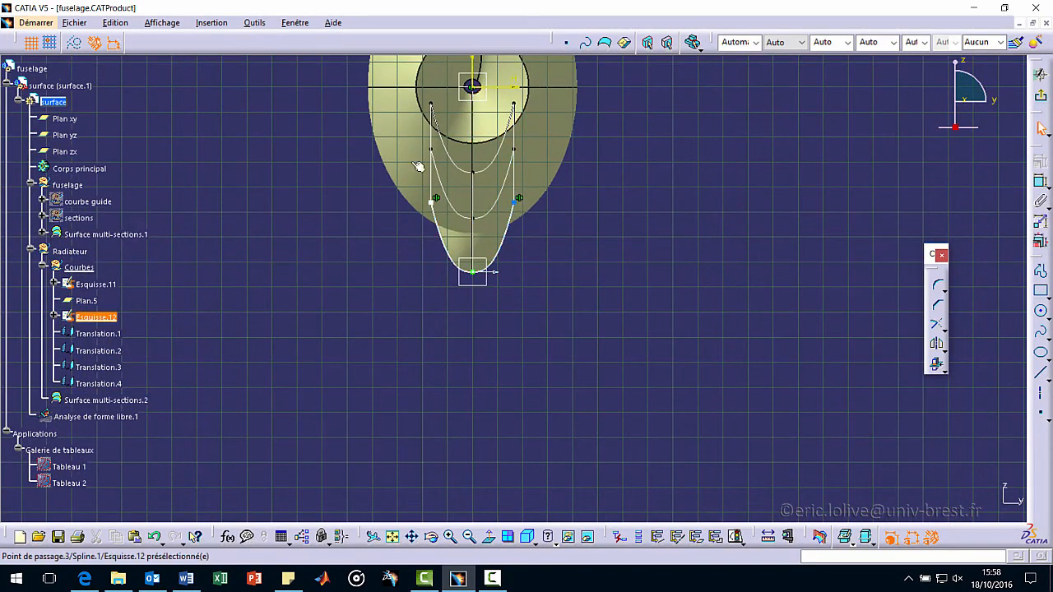
{"action": "left_click_drag", "start_coordinate": [520, 204], "coordinate": [514, 191]}
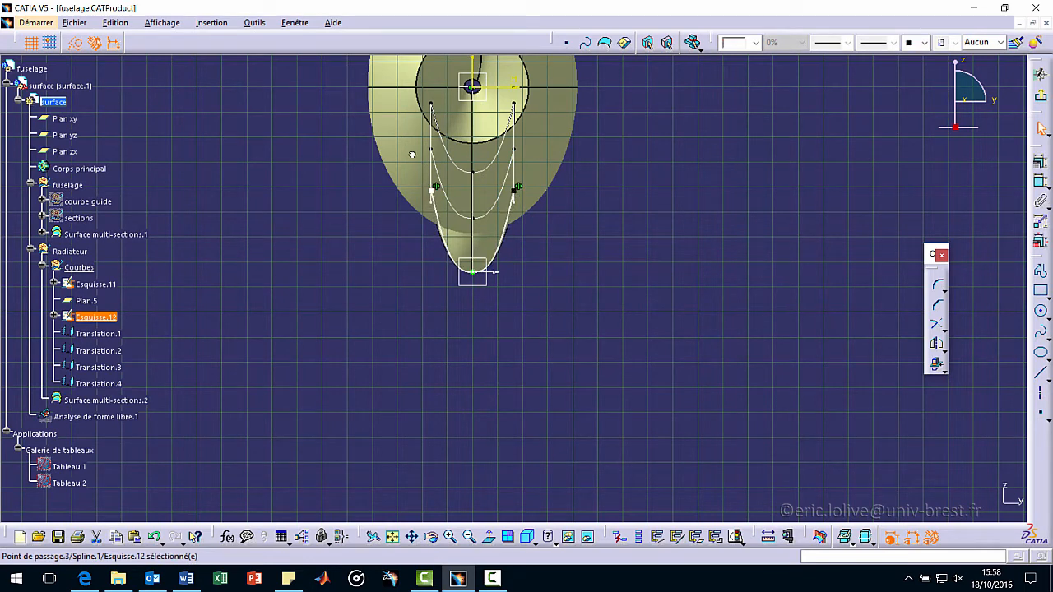
{"action": "left_click", "coordinate": [1040, 95]}
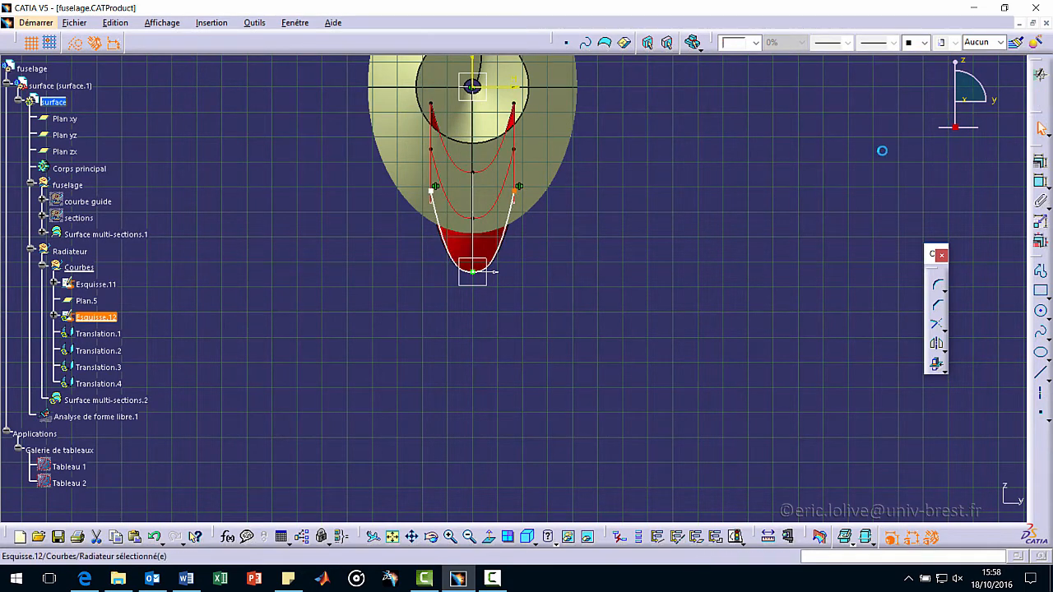
{"action": "left_click", "coordinate": [357, 320]}
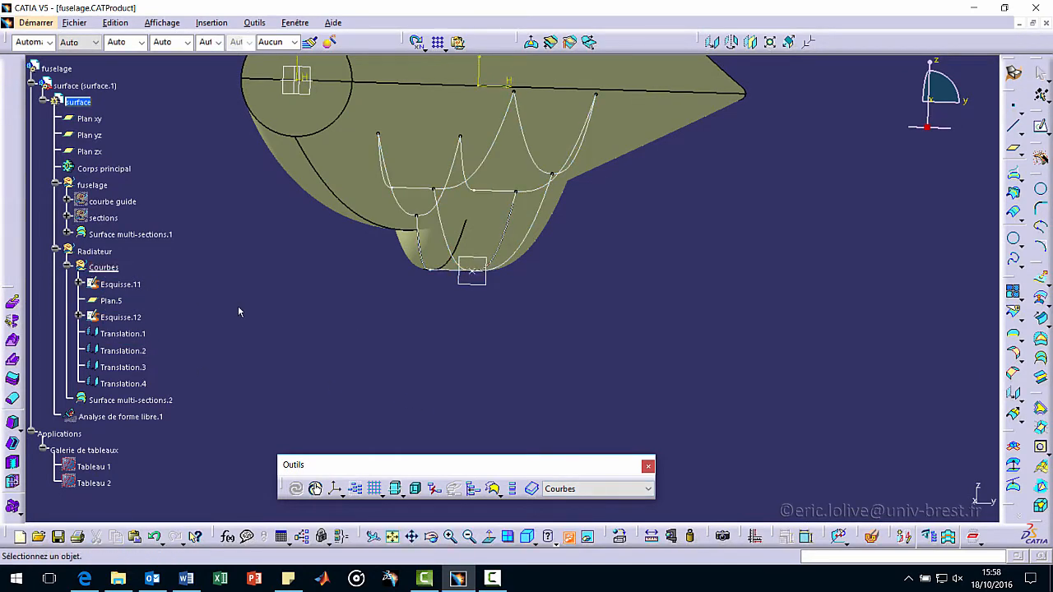
Step: Hide the Courbes set again and orient the model to show the whole fuselage with its radiator
{"action": "right_click", "coordinate": [109, 270]}
{"action": "left_click", "coordinate": [86, 215]}
{"action": "middle_click_drag", "start_coordinate": [535, 294], "coordinate": [405, 262]}
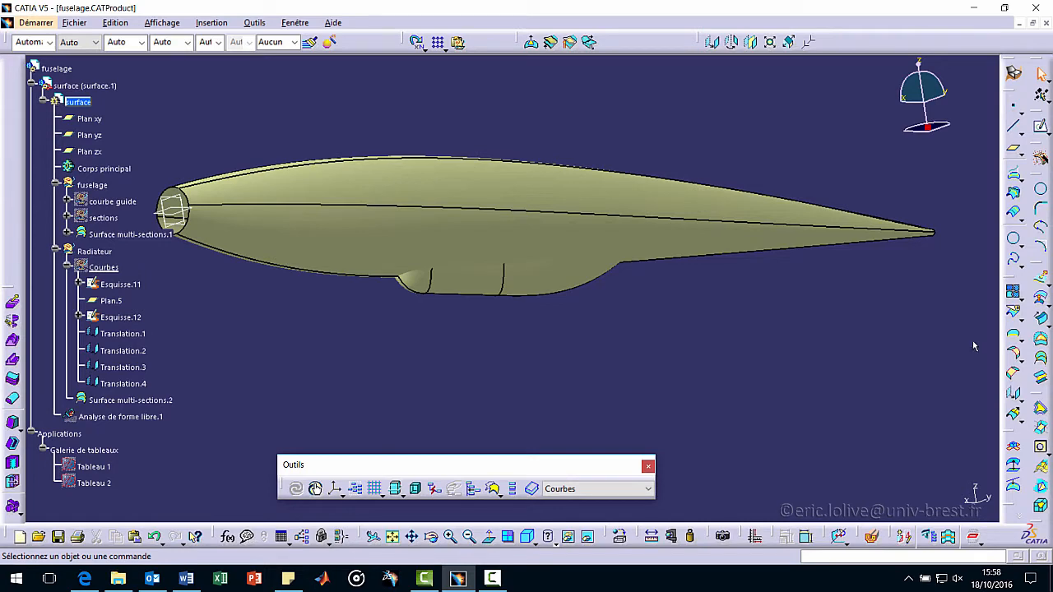
Step: Try a bitangent fillet with a 250 mm radius between Surface multi-sections.1 and Surface multi-sections.2
{"action": "left_click", "coordinate": [1016, 357]}
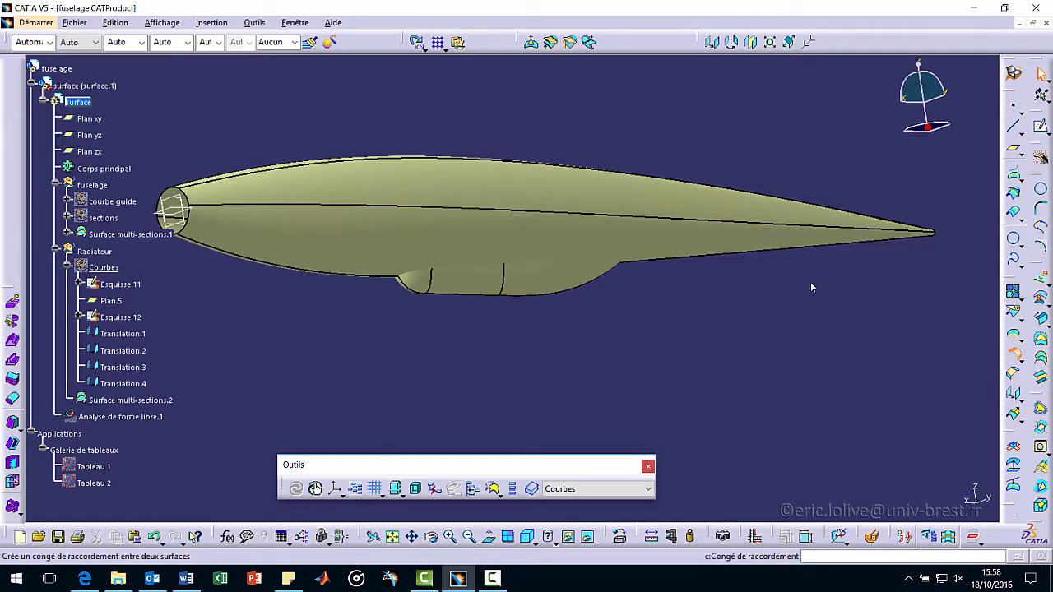
{"action": "left_click", "coordinate": [529, 224]}
{"action": "middle_click_drag", "start_coordinate": [529, 223], "coordinate": [555, 247]}
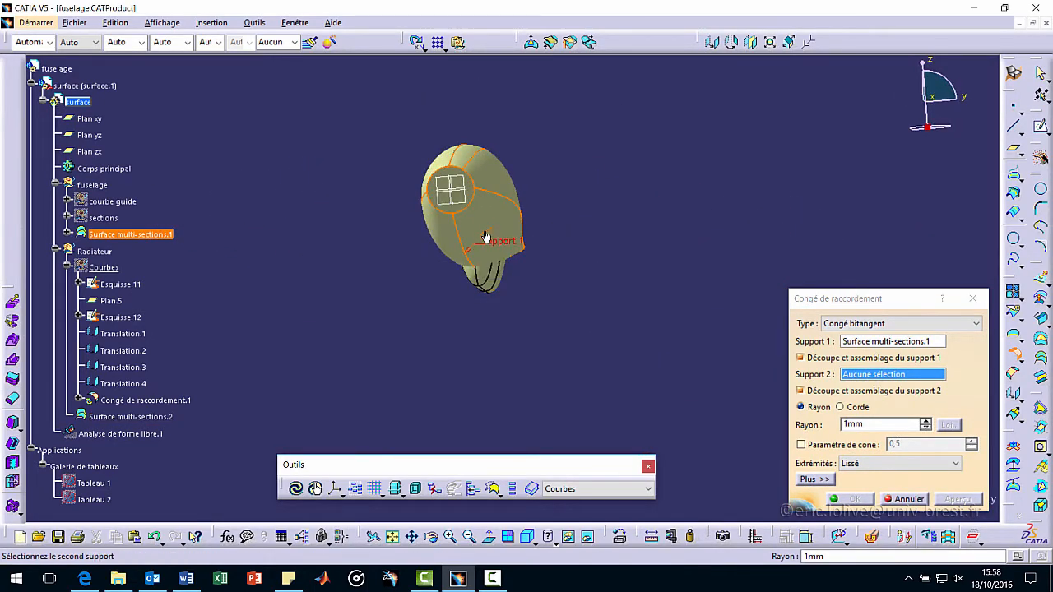
{"action": "mouse_move", "coordinate": [481, 243]}
{"action": "middle_mouse_down"}
{"action": "mouse_move", "coordinate": [470, 256]}
{"action": "mouse_move", "coordinate": [477, 249]}
{"action": "middle_mouse_up"}
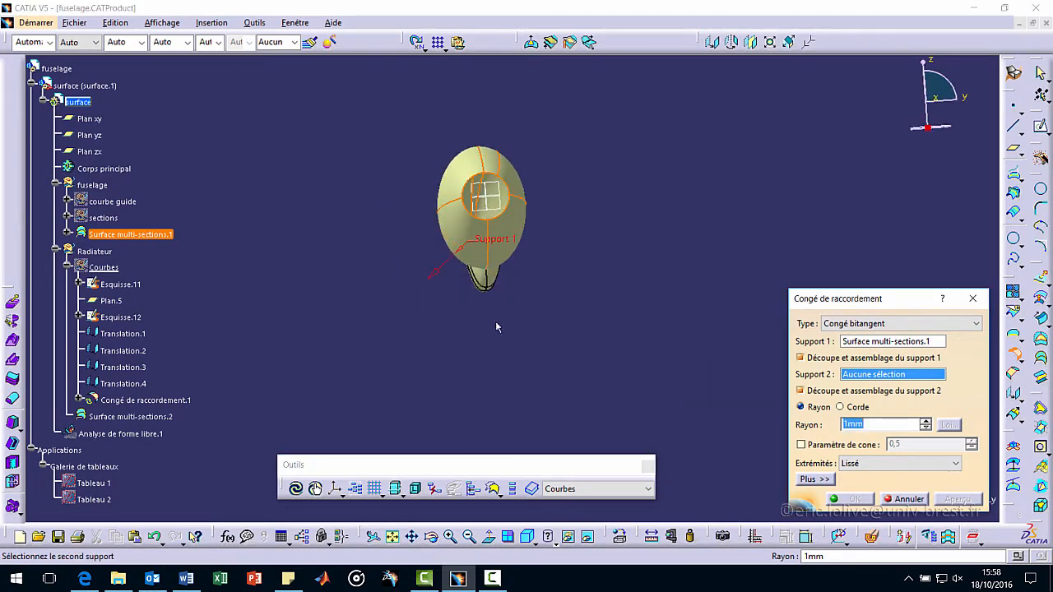
{"action": "middle_click_drag", "start_coordinate": [496, 328], "coordinate": [502, 299]}
{"action": "left_click", "coordinate": [485, 288]}
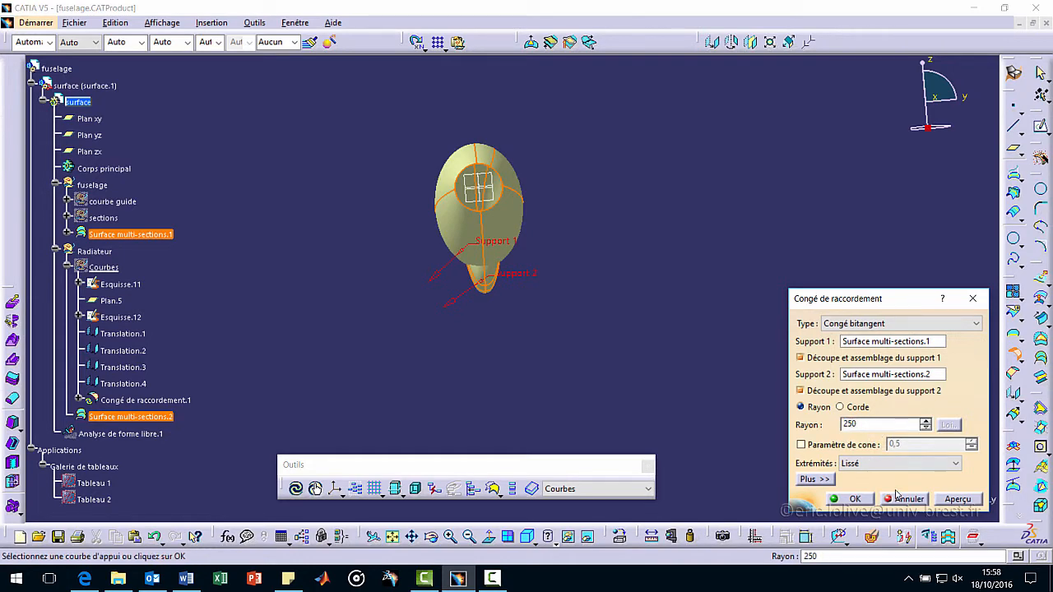
{"action": "left_click", "coordinate": [957, 499]}
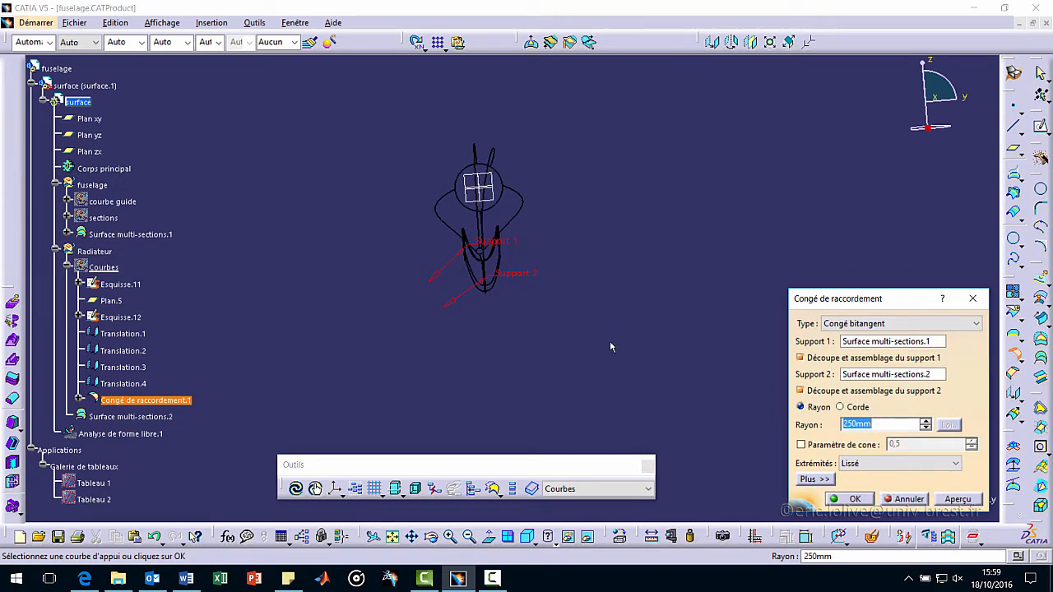
{"action": "left_click", "coordinate": [908, 499]}
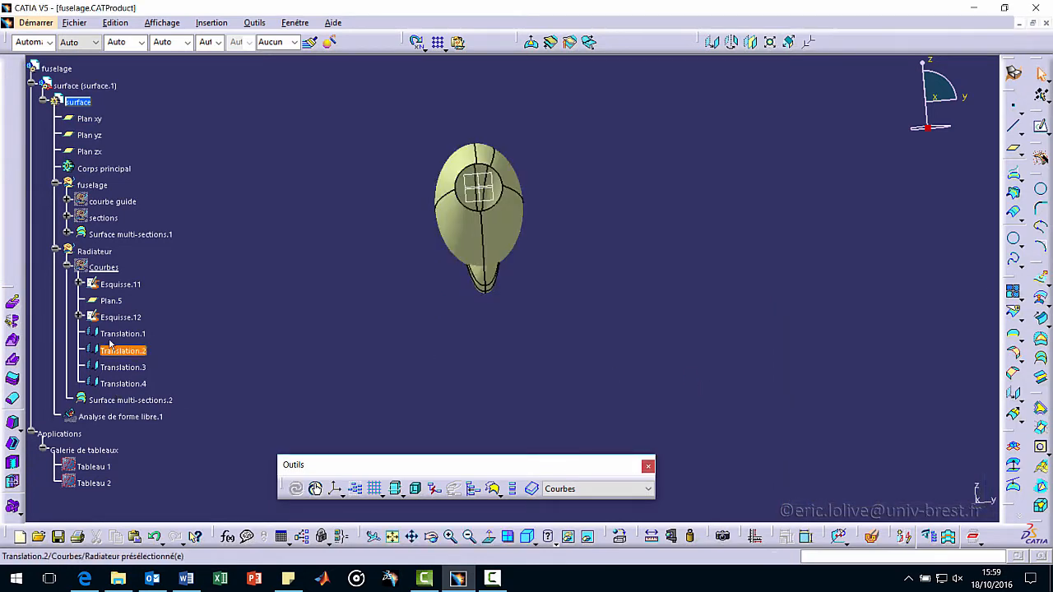
Step: Make Radiateur the work object and create a 200 mm bitangent fillet between Surface multi-sections.1 and Surface multi-sections.2
{"action": "right_click", "coordinate": [95, 252]}
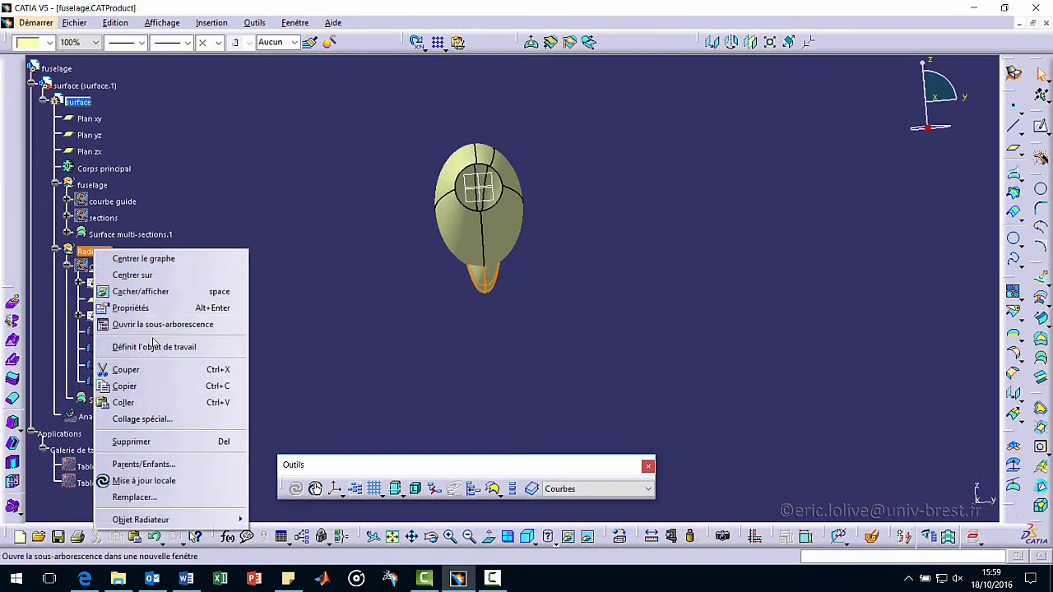
{"action": "left_click", "coordinate": [154, 346]}
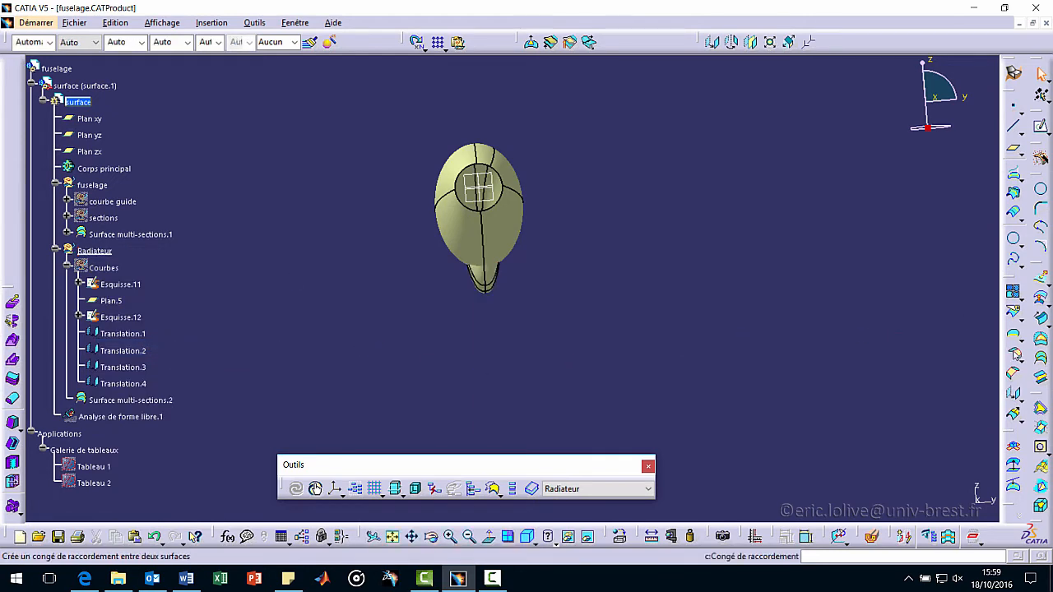
{"action": "left_click", "coordinate": [1014, 355]}
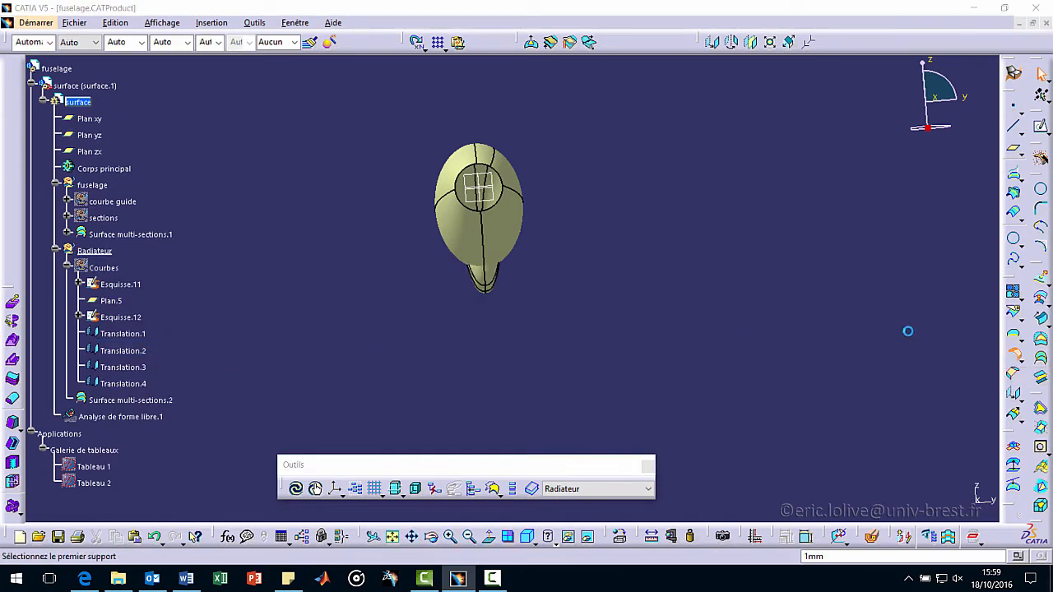
{"action": "left_click", "coordinate": [510, 243]}
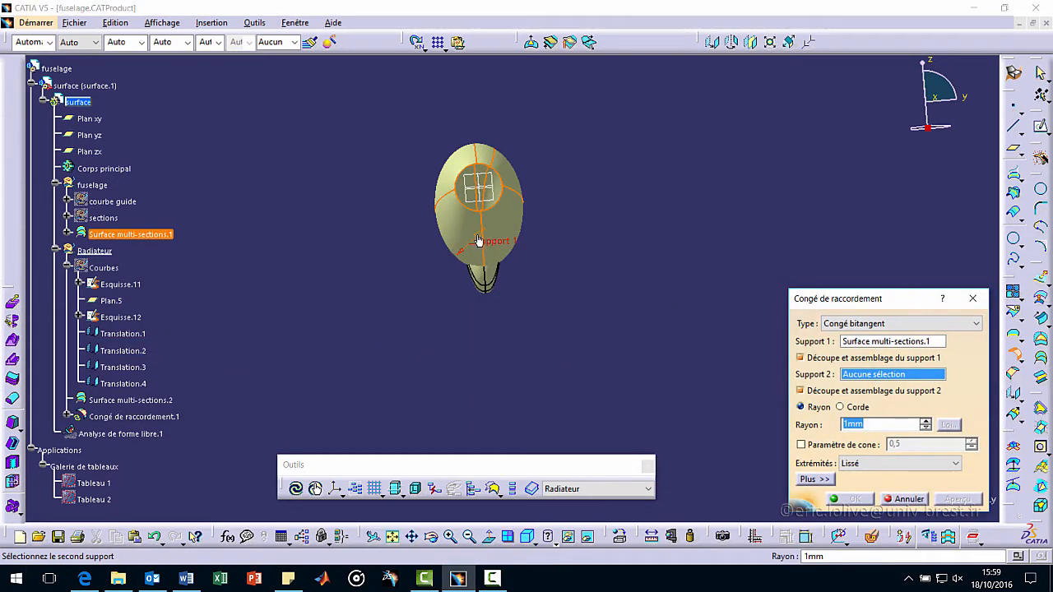
{"action": "middle_click_drag", "start_coordinate": [499, 294], "coordinate": [447, 255]}
{"action": "left_click", "coordinate": [496, 278]}
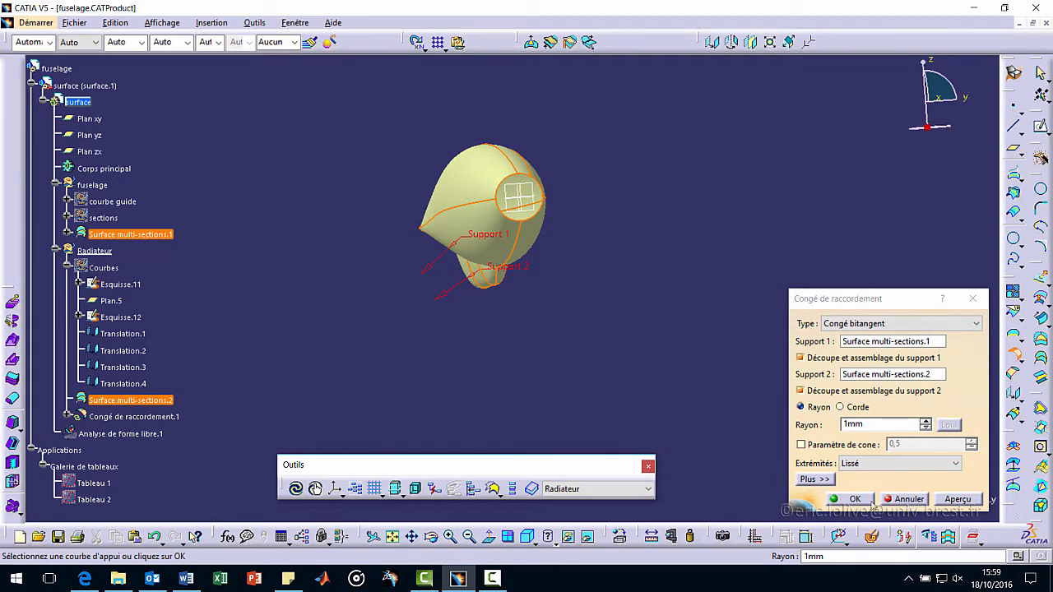
{"action": "left_click", "coordinate": [864, 426]}
{"action": "type", "text": "200"}
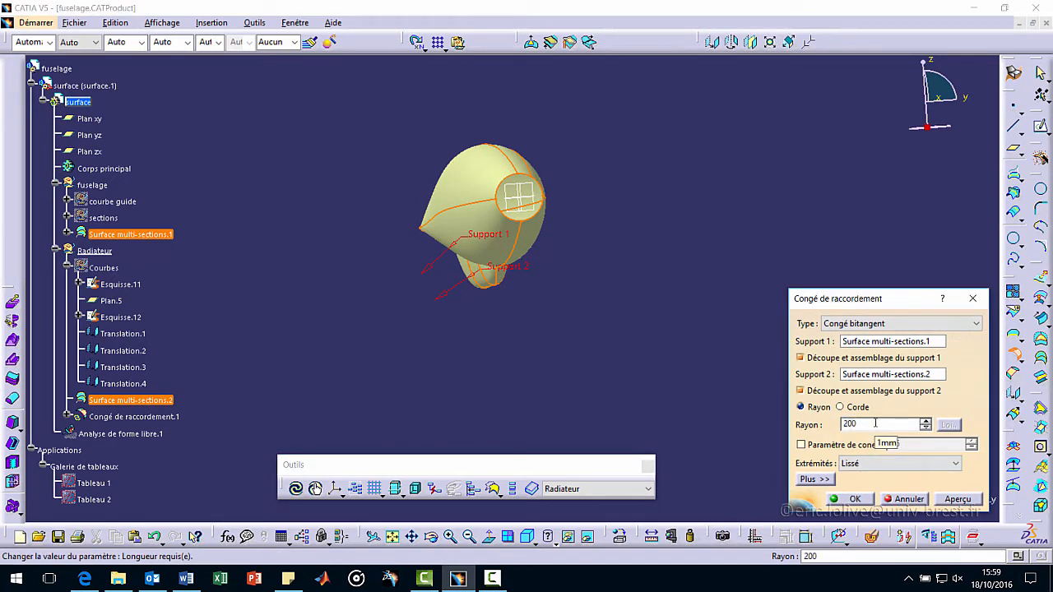
{"action": "left_click", "coordinate": [957, 498]}
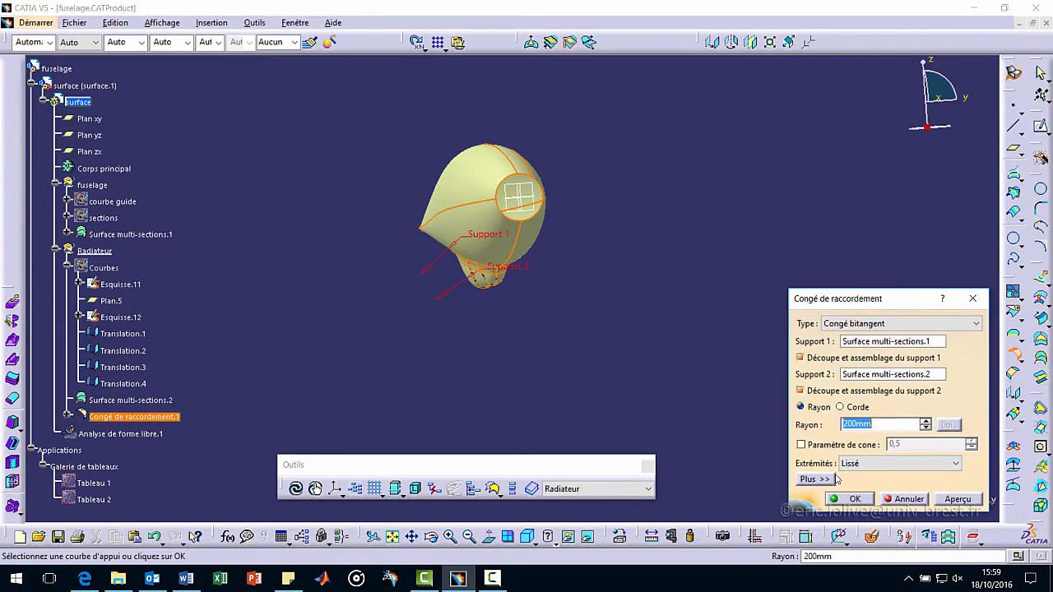
{"action": "left_click", "coordinate": [855, 500]}
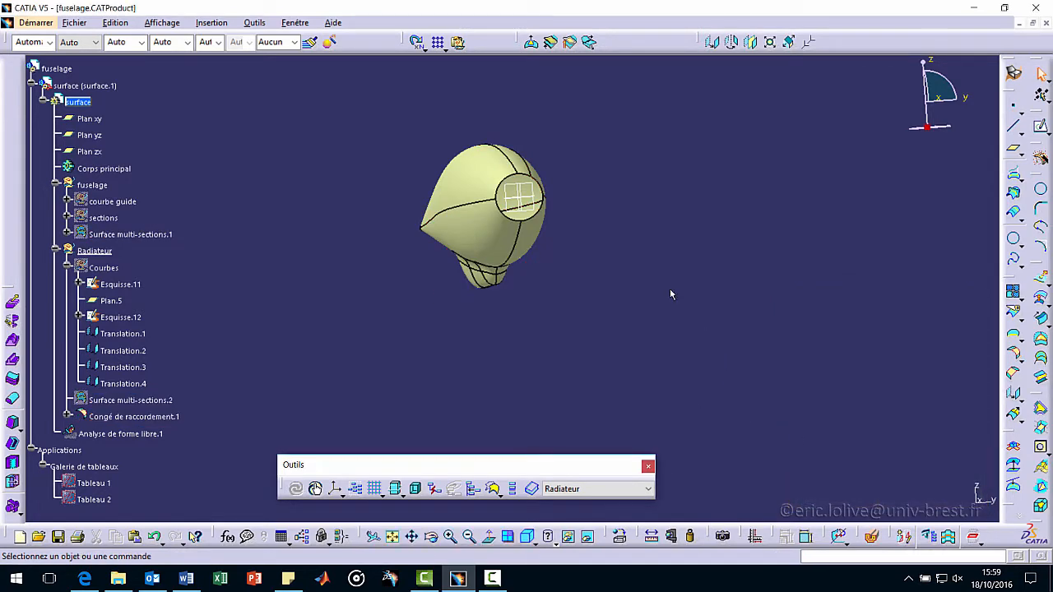
Step: Inspect the blended fuselage and radiator from several angles, toggling the visibility of Congé de raccordement.1
{"action": "middle_click_drag", "start_coordinate": [670, 293], "coordinate": [505, 262]}
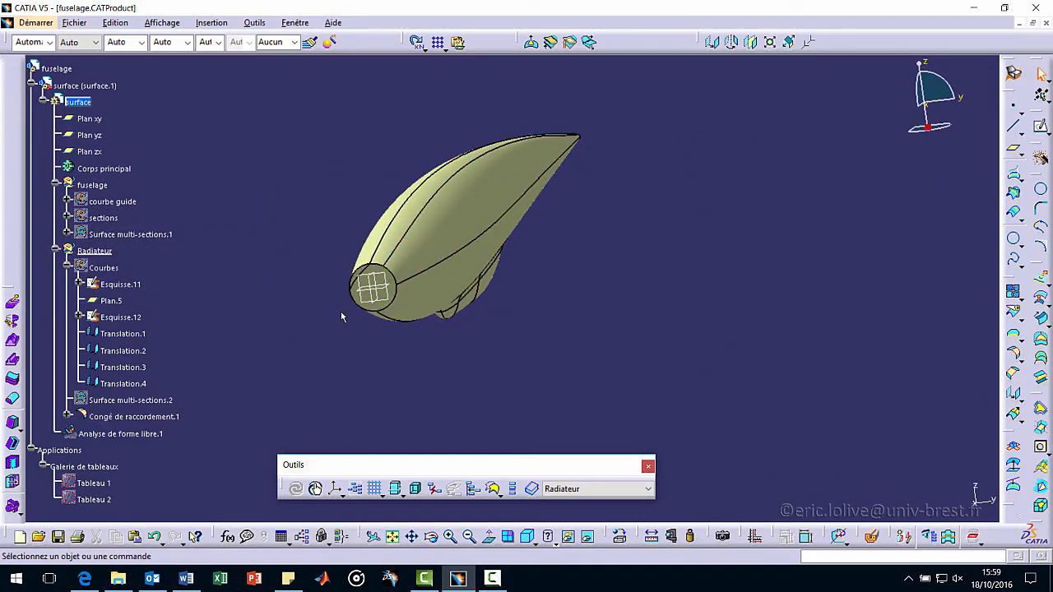
{"action": "middle_click_drag", "start_coordinate": [341, 311], "coordinate": [311, 236]}
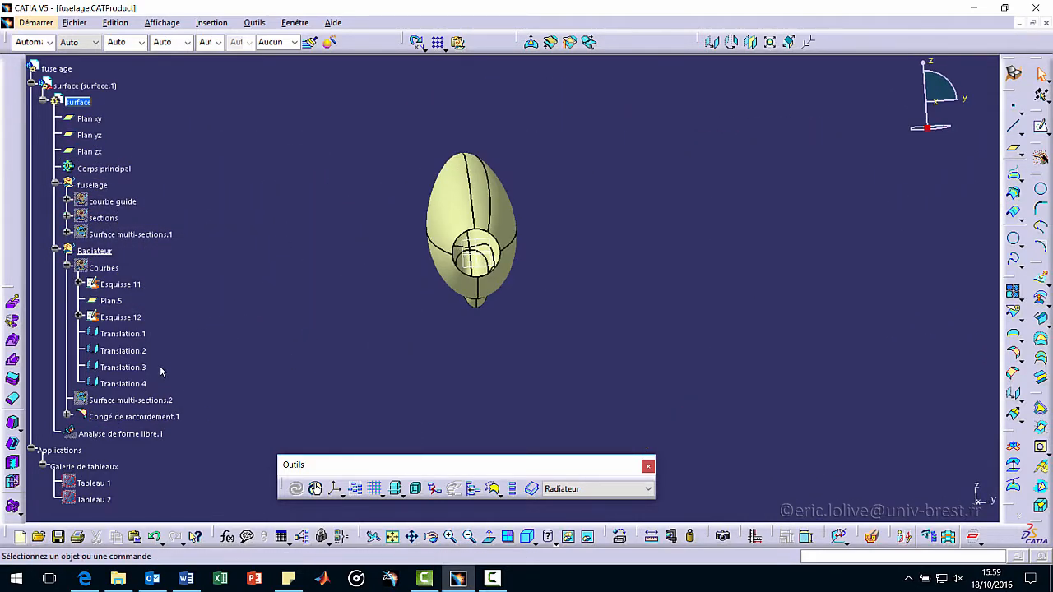
{"action": "right_click", "coordinate": [151, 418]}
{"action": "left_click", "coordinate": [123, 335]}
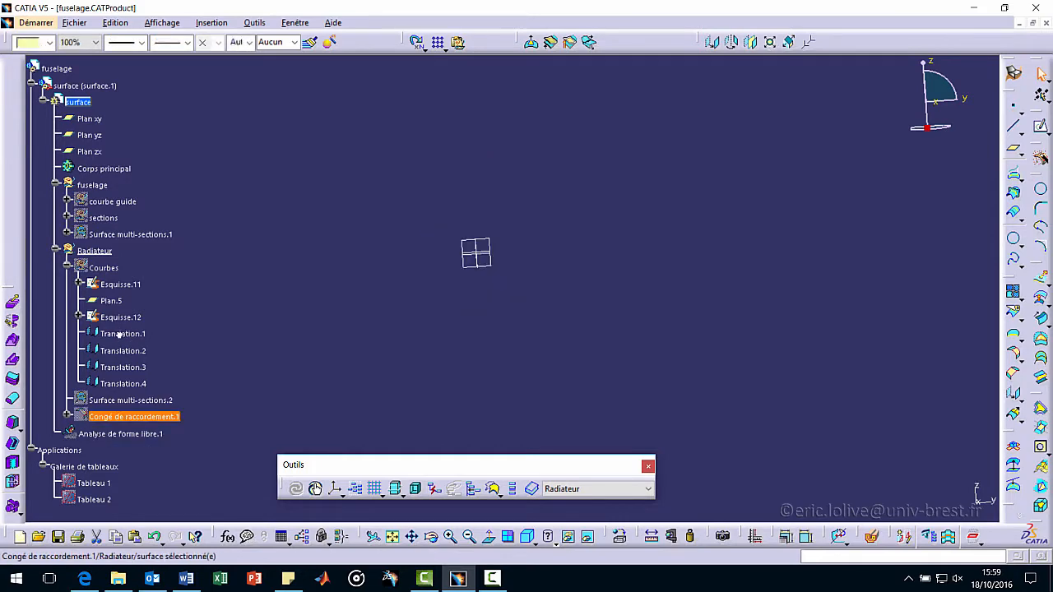
{"action": "middle_click_drag", "start_coordinate": [370, 365], "coordinate": [346, 327]}
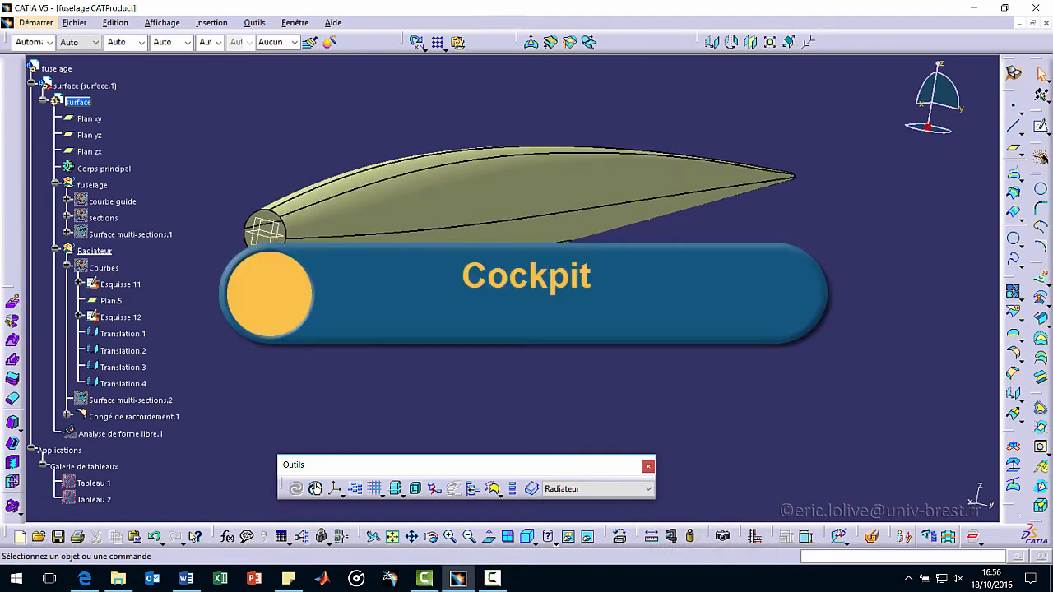
Step: Insert a geometric set named cockpit under surface as the work object and collapse the fuselage and Radiateur branches
{"action": "left_click", "coordinate": [206, 23]}
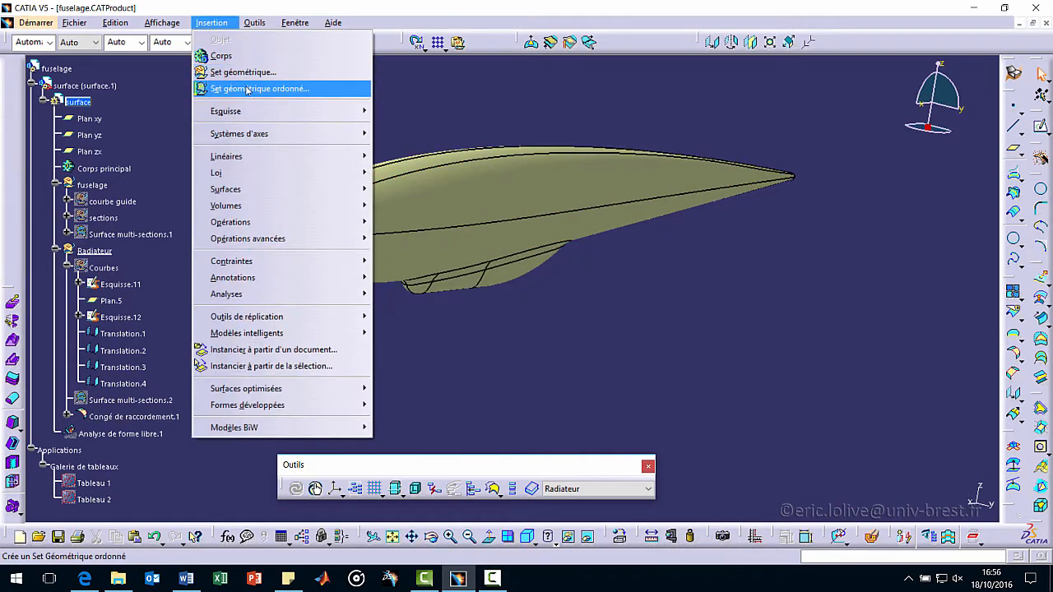
{"action": "left_click", "coordinate": [199, 71]}
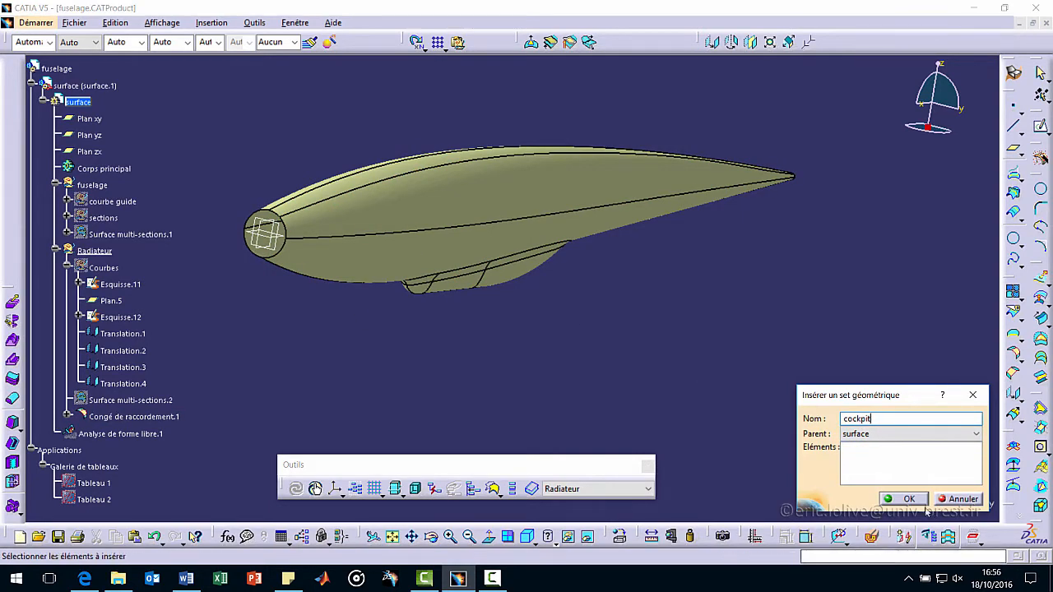
{"action": "key", "text": "Return"}
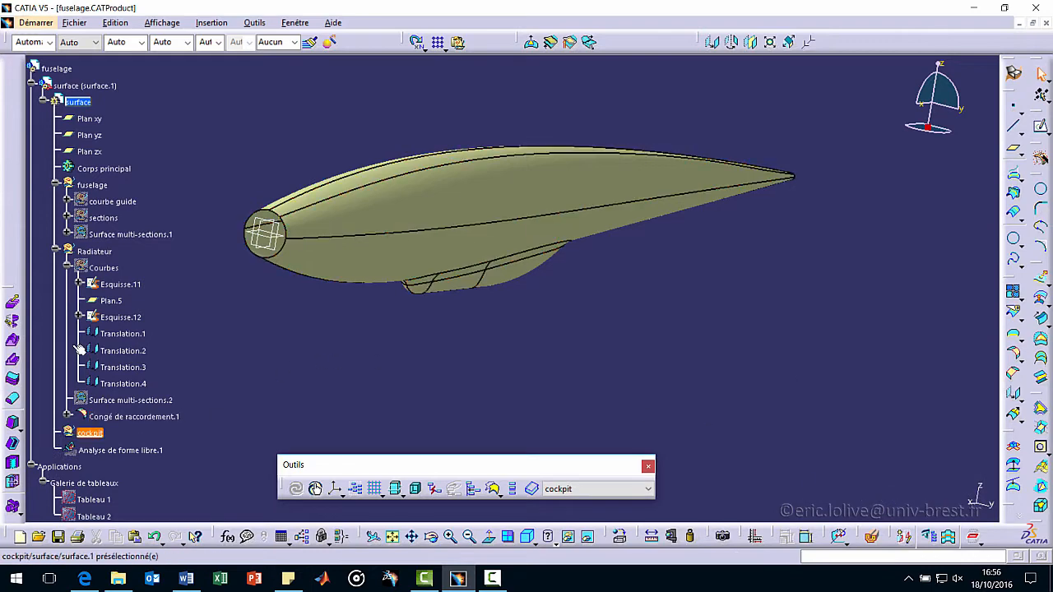
{"action": "right_click", "coordinate": [89, 434]}
{"action": "left_click", "coordinate": [111, 210]}
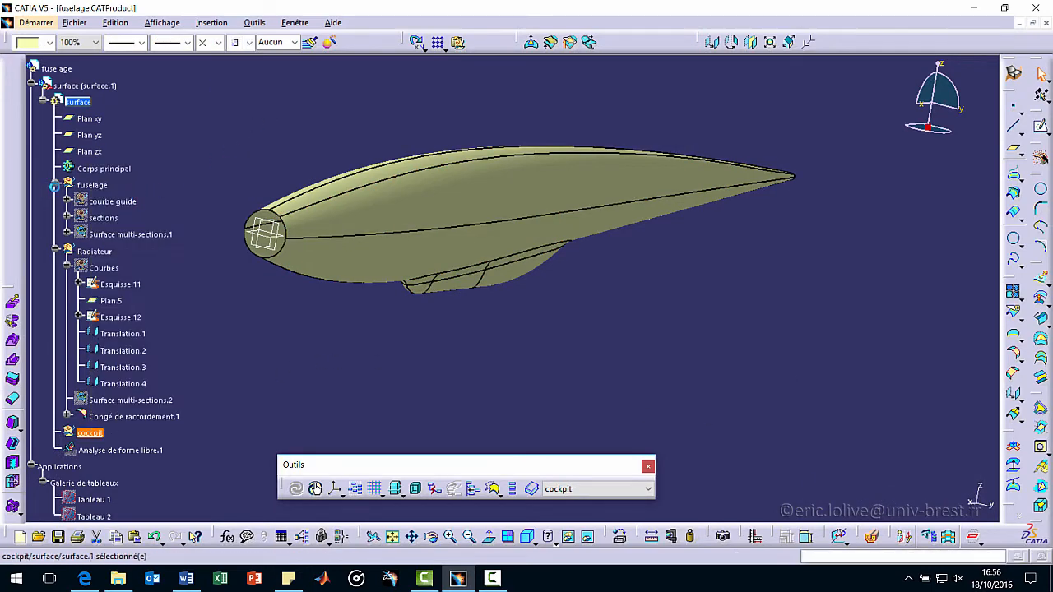
{"action": "left_click", "coordinate": [55, 182]}
{"action": "left_click", "coordinate": [55, 202]}
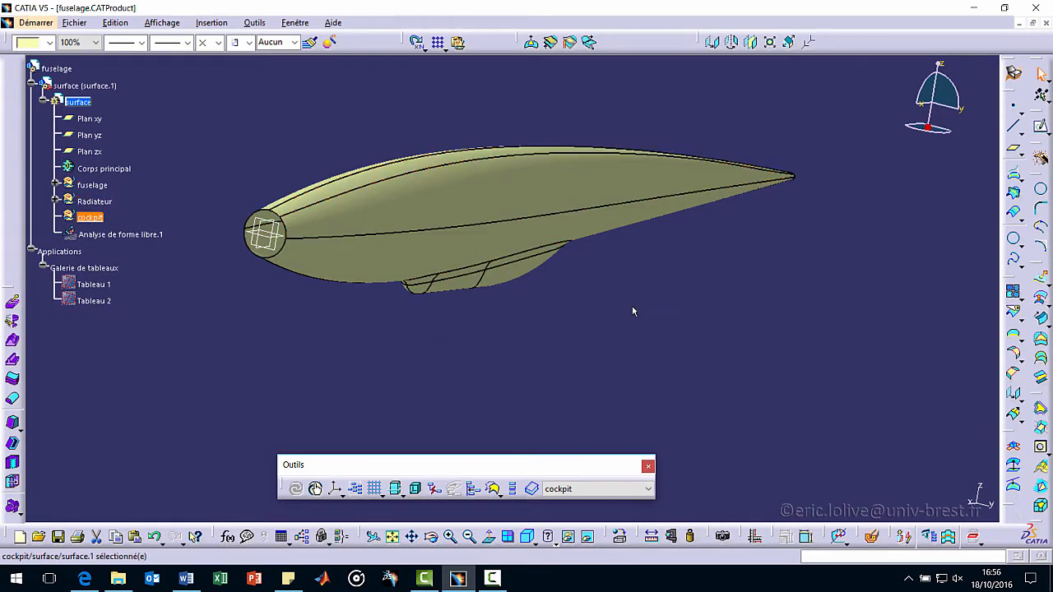
Step: Show the side-view reference image Tableau 2 and orient the model to see the cockpit and tail outline
{"action": "right_click", "coordinate": [92, 303]}
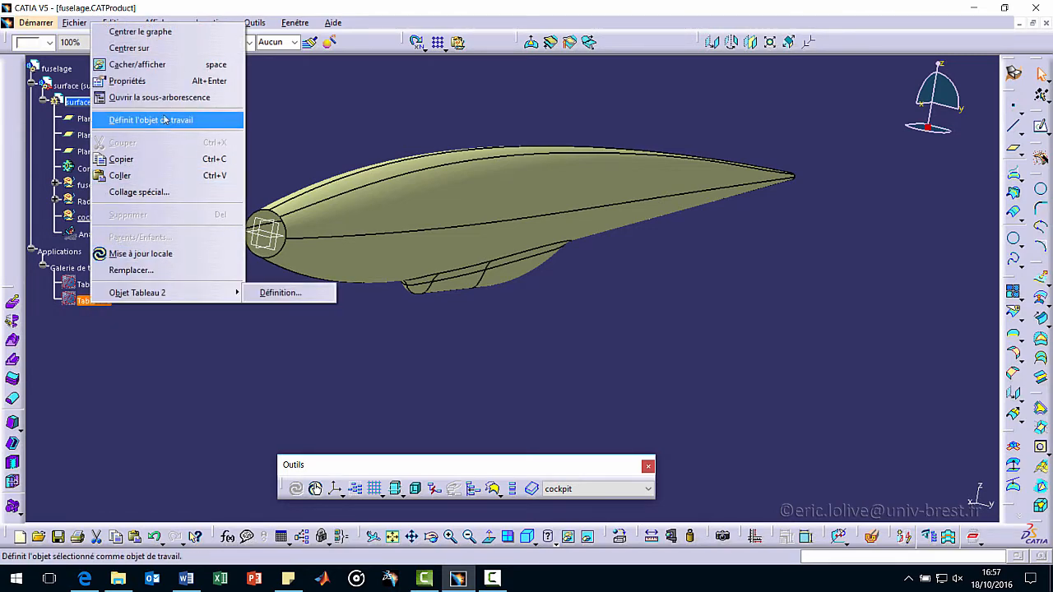
{"action": "left_click", "coordinate": [138, 64]}
{"action": "middle_click_drag", "start_coordinate": [623, 337], "coordinate": [425, 232]}
{"action": "middle_click_drag", "start_coordinate": [402, 178], "coordinate": [363, 247]}
{"action": "middle_click_drag", "start_coordinate": [416, 322], "coordinate": [357, 342]}
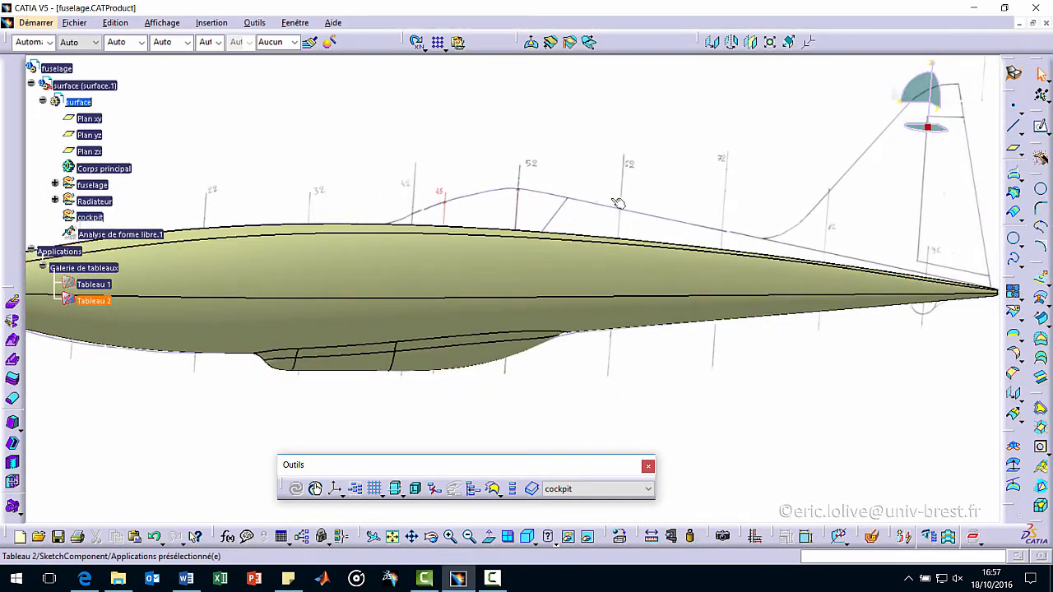
{"action": "middle_click_drag", "start_coordinate": [826, 402], "coordinate": [671, 343]}
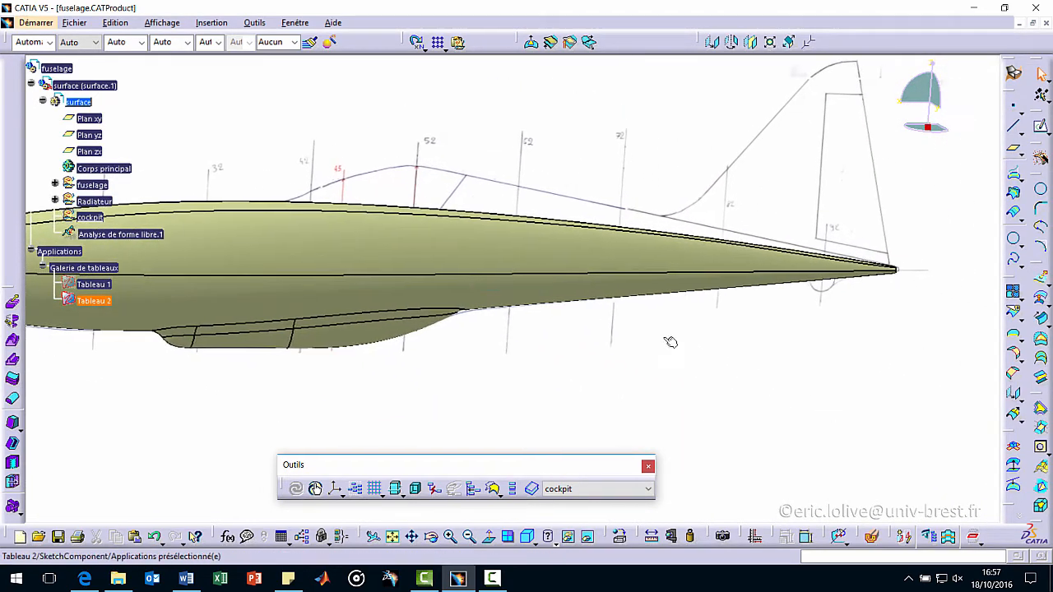
Step: Start a sketch on Plan zx in the cockpit set and hide the sketch grid
{"action": "left_click", "coordinate": [1041, 127]}
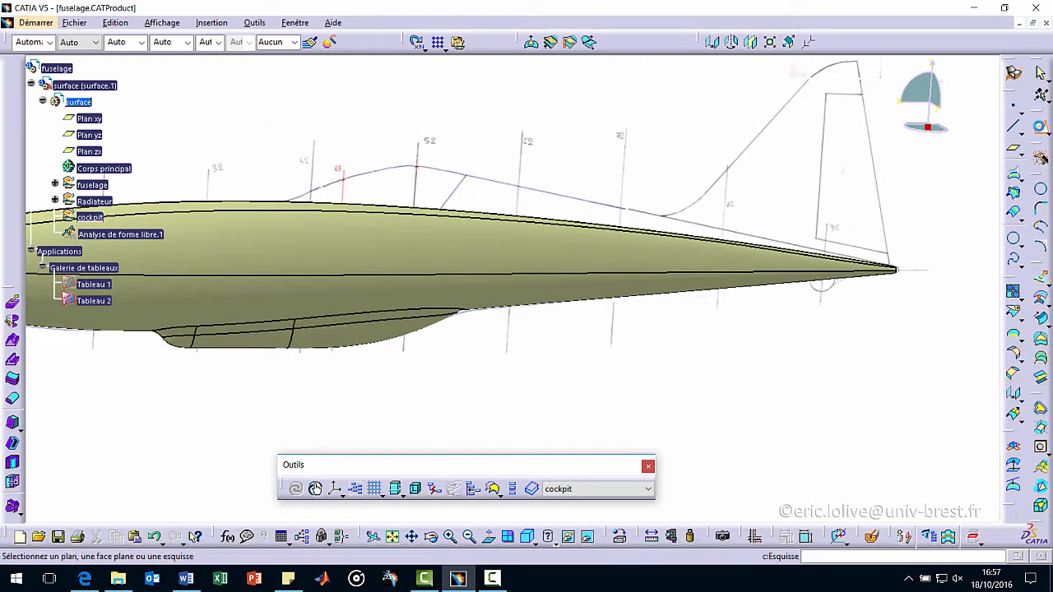
{"action": "left_click", "coordinate": [78, 119]}
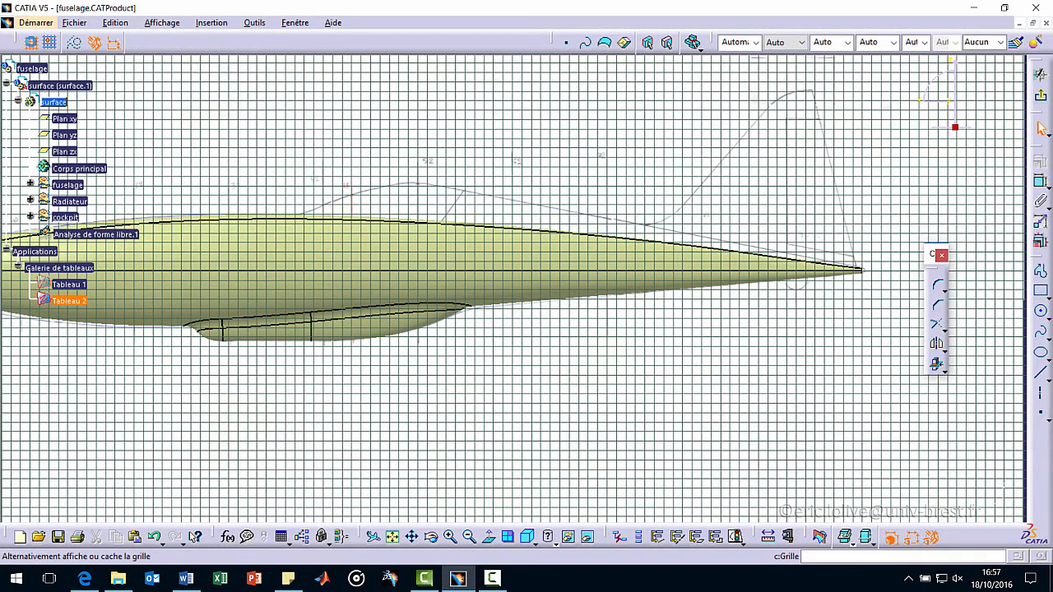
{"action": "left_click", "coordinate": [31, 42]}
Step: Draw a line from the canopy's rear upper corner, at about H 5659 mm, V 846 mm, to just above the fuselage's tail end
{"action": "mouse_move", "coordinate": [530, 362]}
{"action": "middle_mouse_down"}
{"action": "mouse_move", "coordinate": [519, 418]}
{"action": "mouse_move", "coordinate": [525, 372]}
{"action": "middle_mouse_up"}
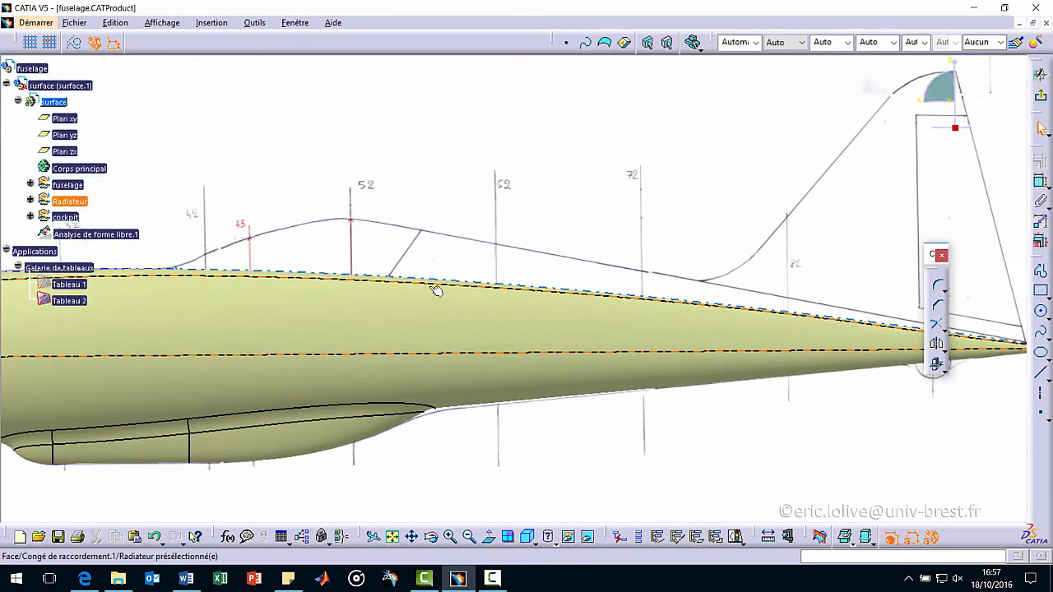
{"action": "middle_click_drag", "start_coordinate": [436, 291], "coordinate": [461, 303]}
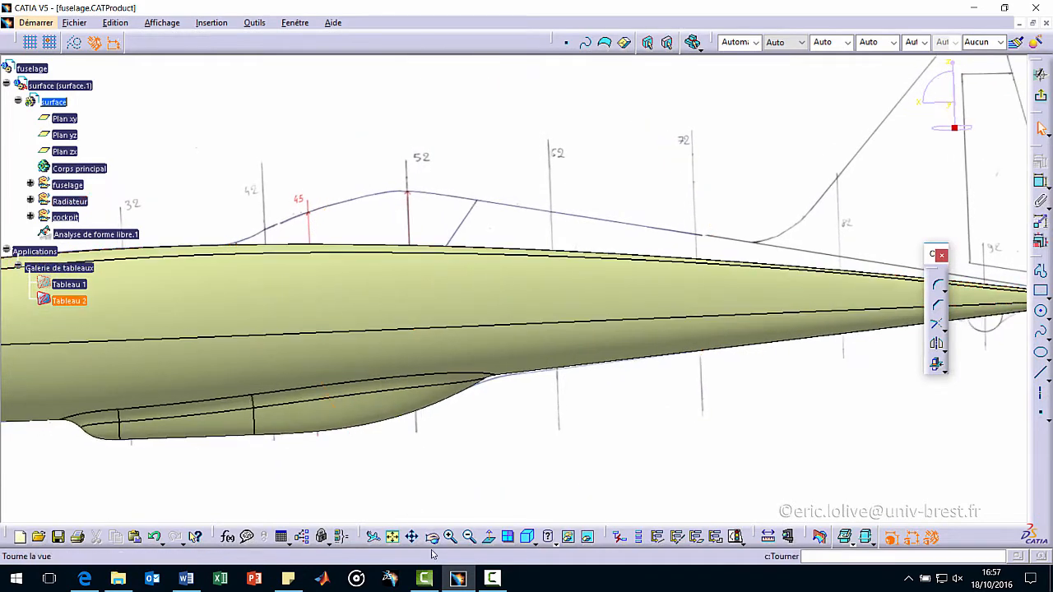
{"action": "middle_click_drag", "start_coordinate": [491, 554], "coordinate": [542, 425]}
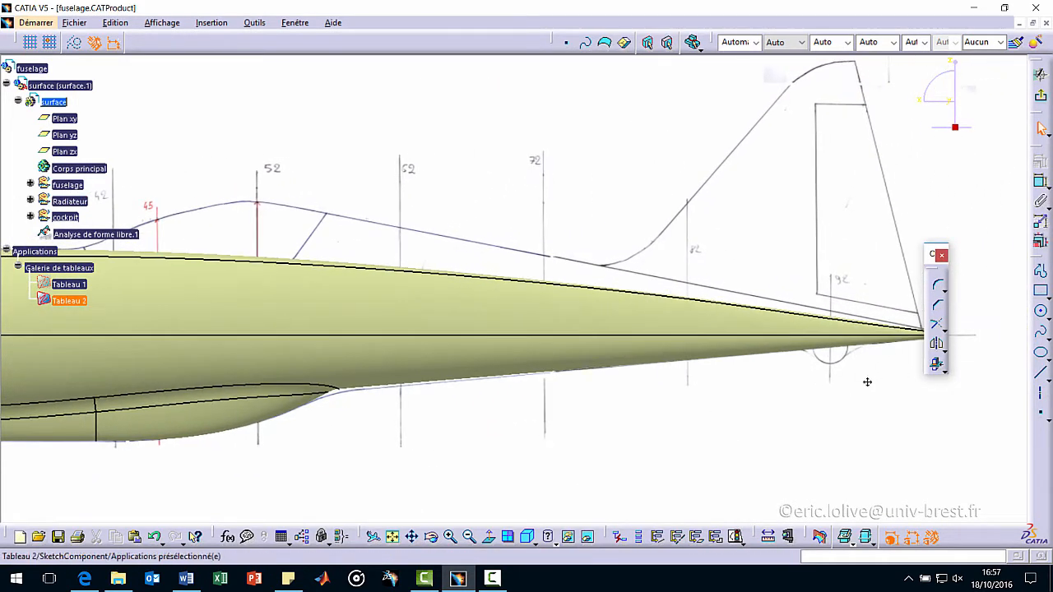
{"action": "middle_click_drag", "start_coordinate": [867, 381], "coordinate": [771, 398]}
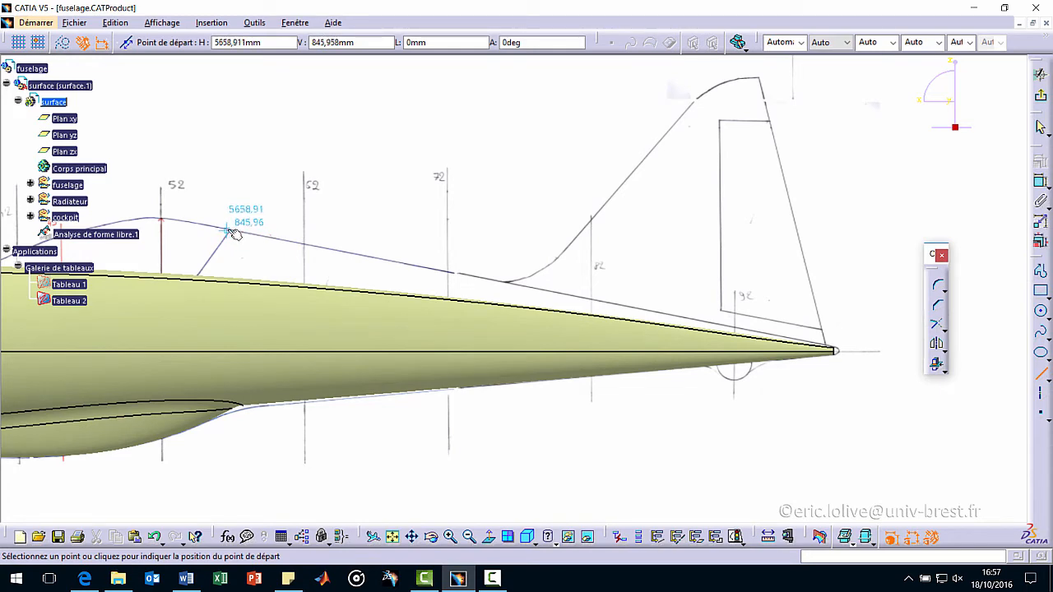
{"action": "left_click", "coordinate": [228, 231]}
{"action": "middle_click_drag", "start_coordinate": [534, 299], "coordinate": [580, 176]}
{"action": "middle_click_drag", "start_coordinate": [569, 227], "coordinate": [697, 151]}
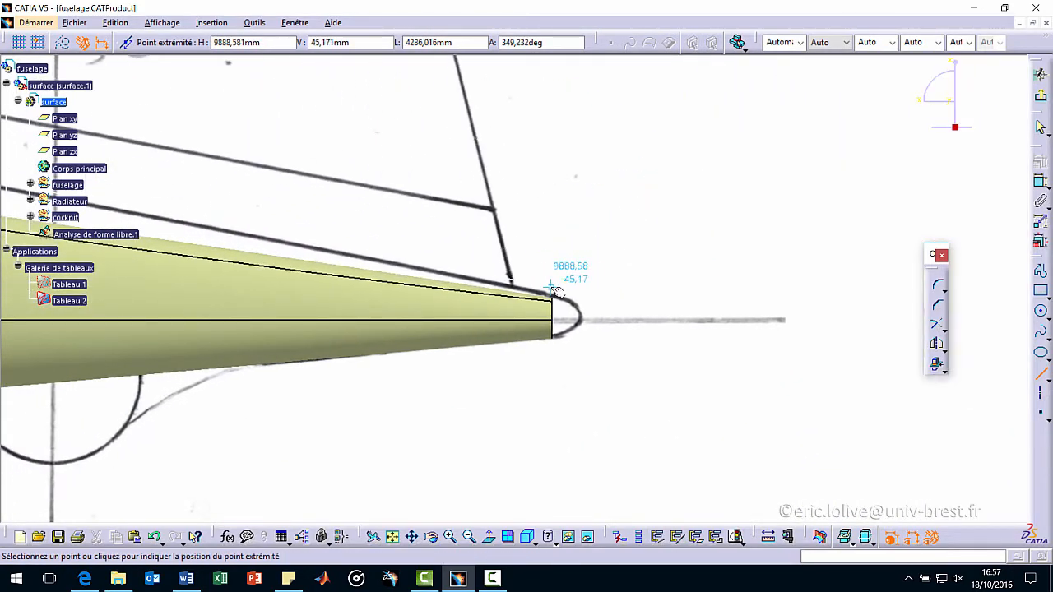
{"action": "left_click", "coordinate": [539, 253]}
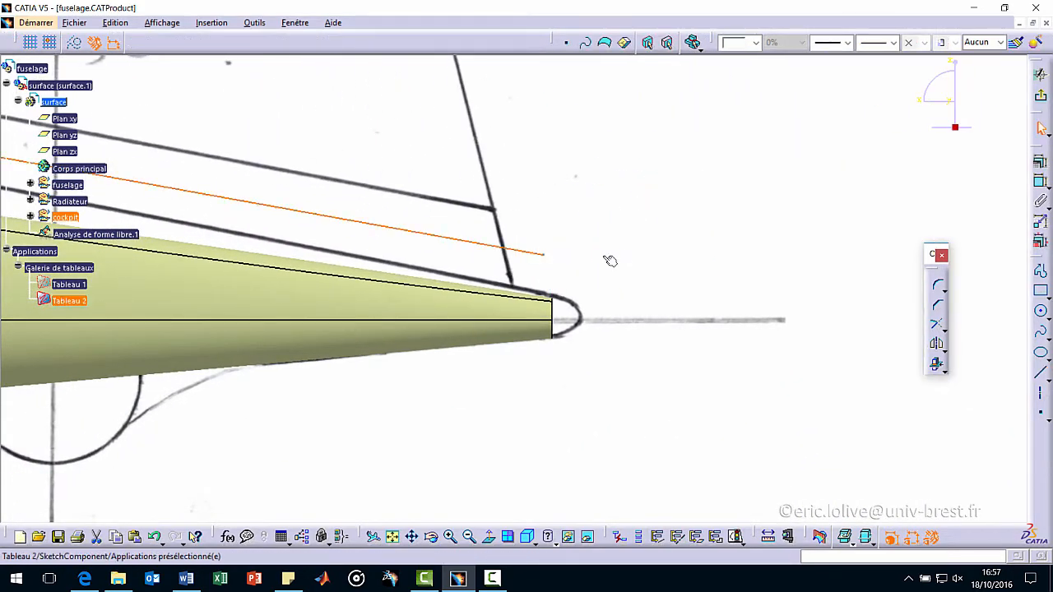
Step: Colour the new line turquoise so it stands out against the reference image
{"action": "left_click", "coordinate": [494, 245]}
{"action": "left_click", "coordinate": [756, 43]}
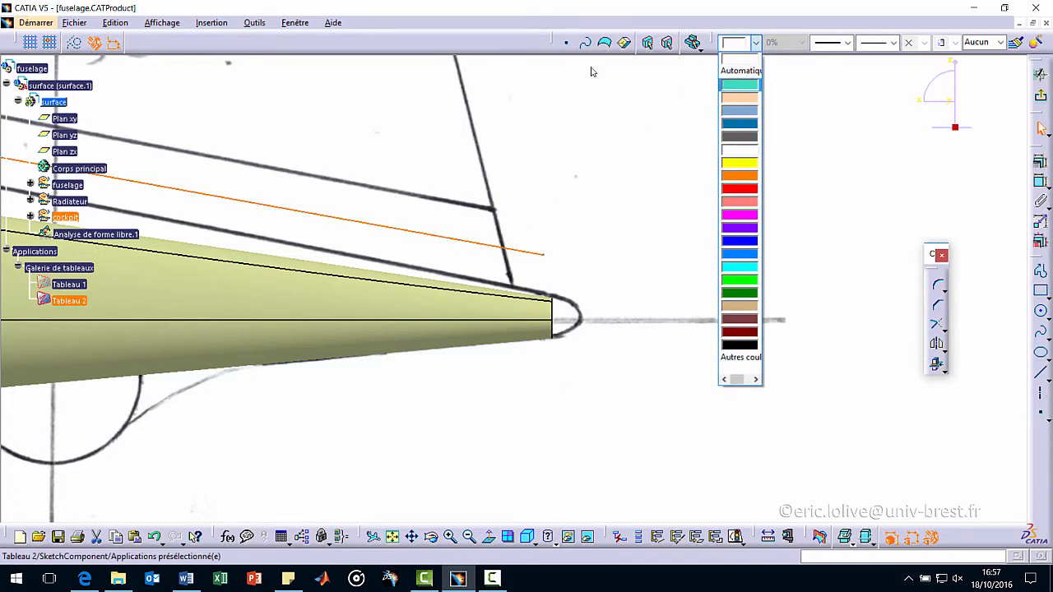
{"action": "left_click", "coordinate": [543, 192]}
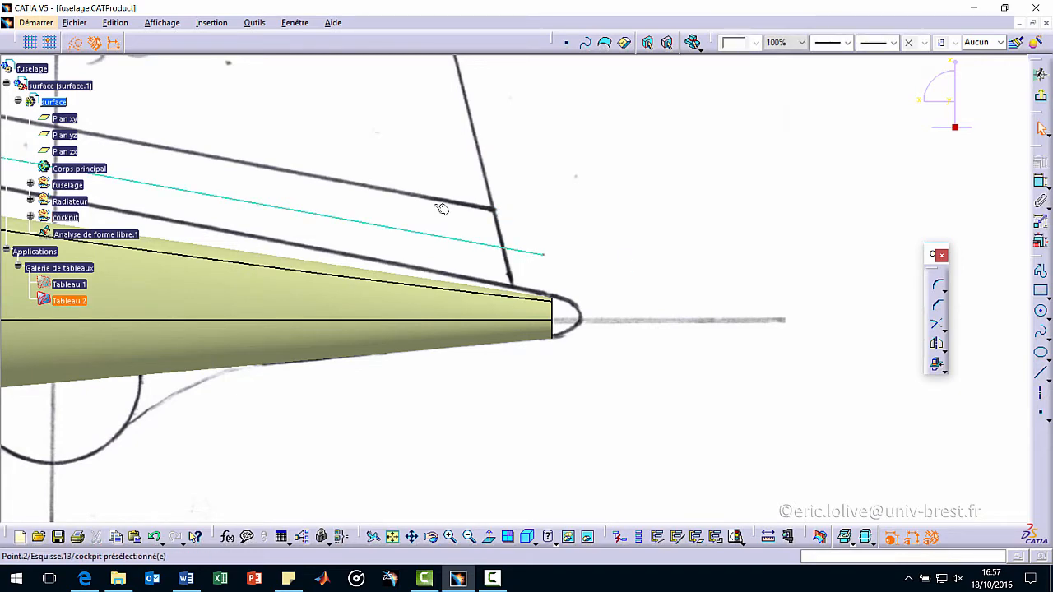
Step: Make the line's tail endpoint coincident with the fuselage's end-section plane and lower it onto the section's upper edge
{"action": "left_click", "coordinate": [443, 209]}
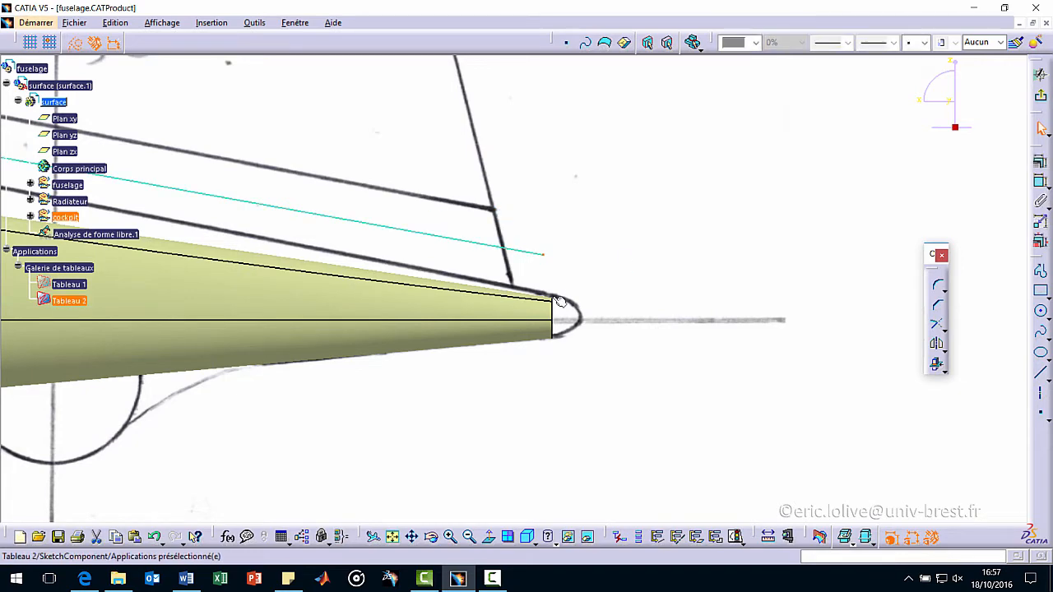
{"action": "left_click", "coordinate": [588, 538]}
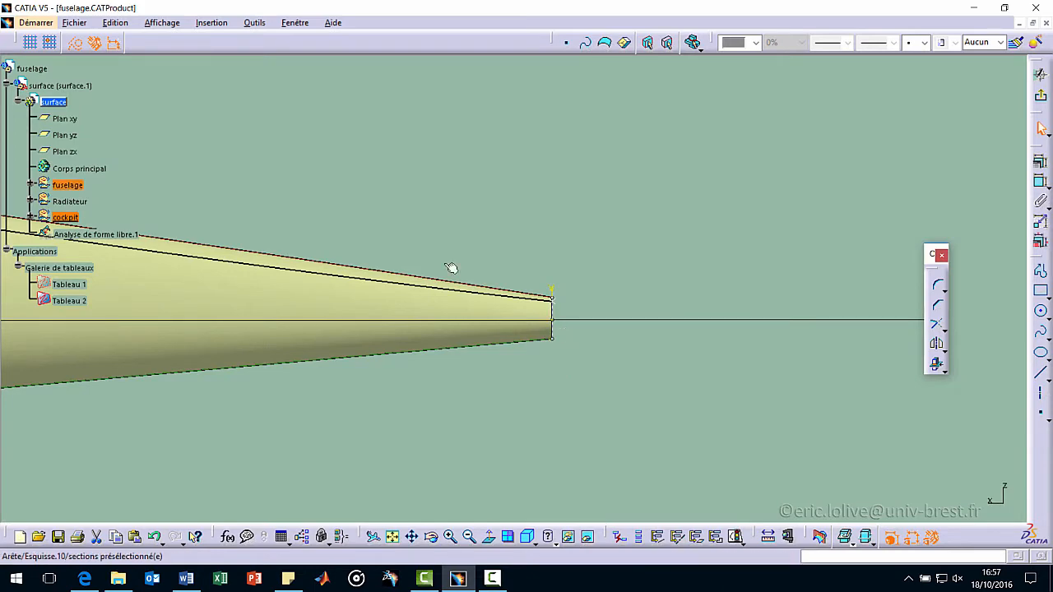
{"action": "middle_click_drag", "start_coordinate": [587, 359], "coordinate": [552, 315]}
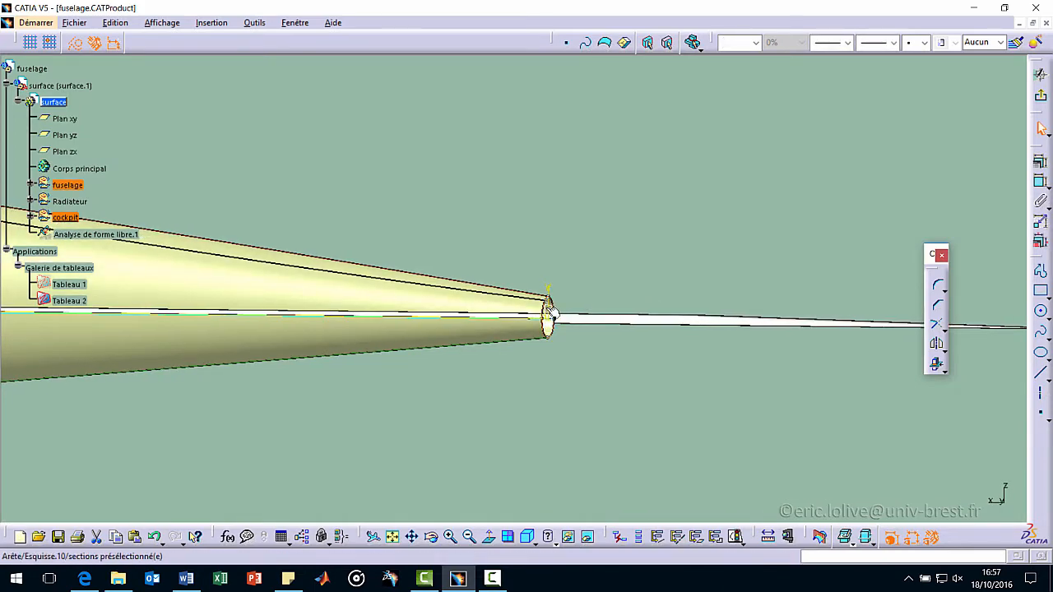
{"action": "middle_click_drag", "start_coordinate": [453, 252], "coordinate": [566, 229]}
{"action": "left_click", "coordinate": [593, 342]}
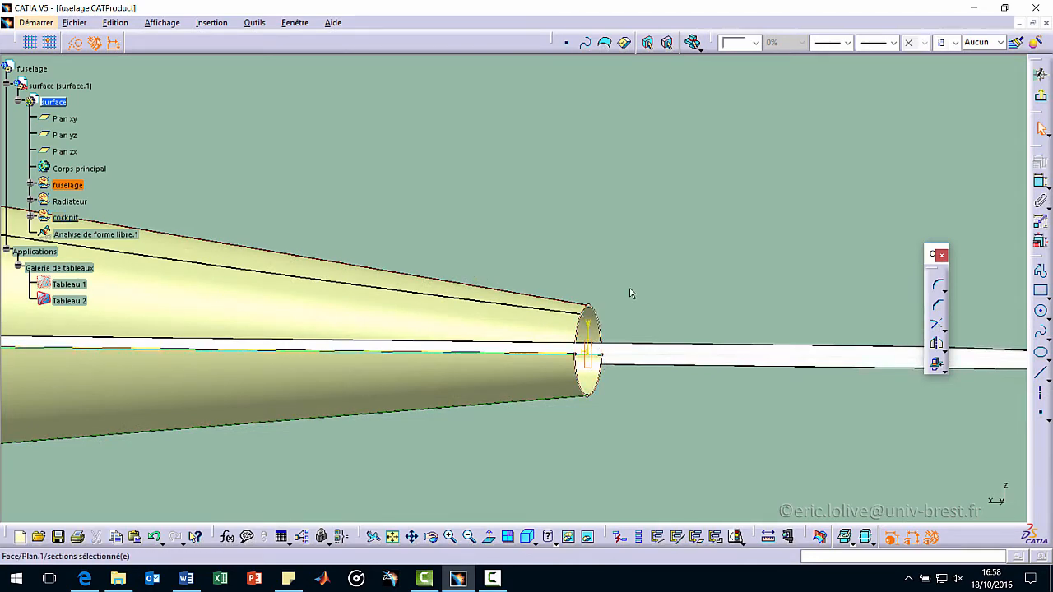
{"action": "left_click", "coordinate": [588, 537]}
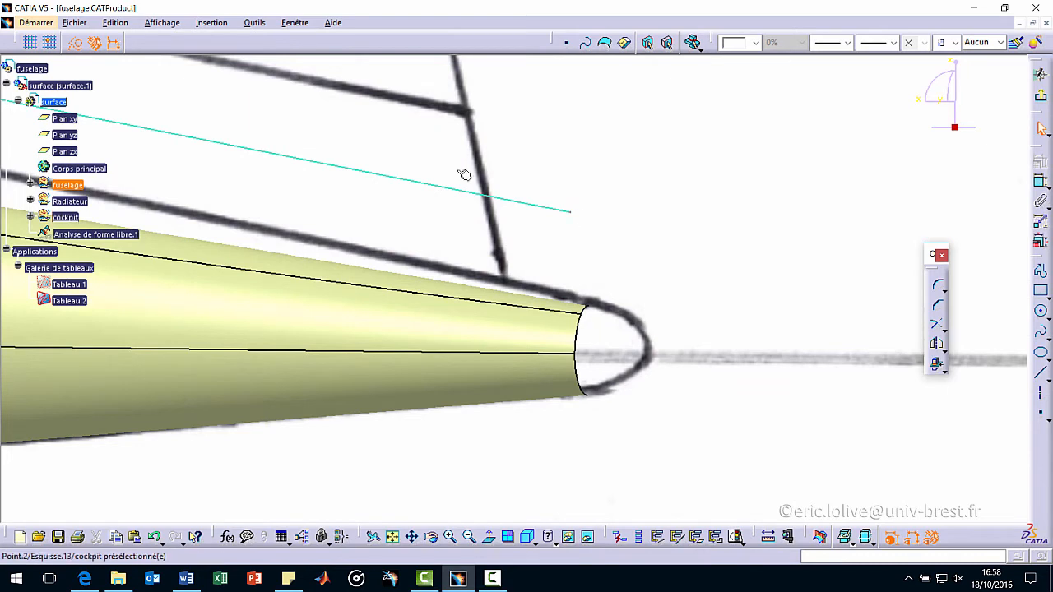
{"action": "left_click", "coordinate": [571, 212]}
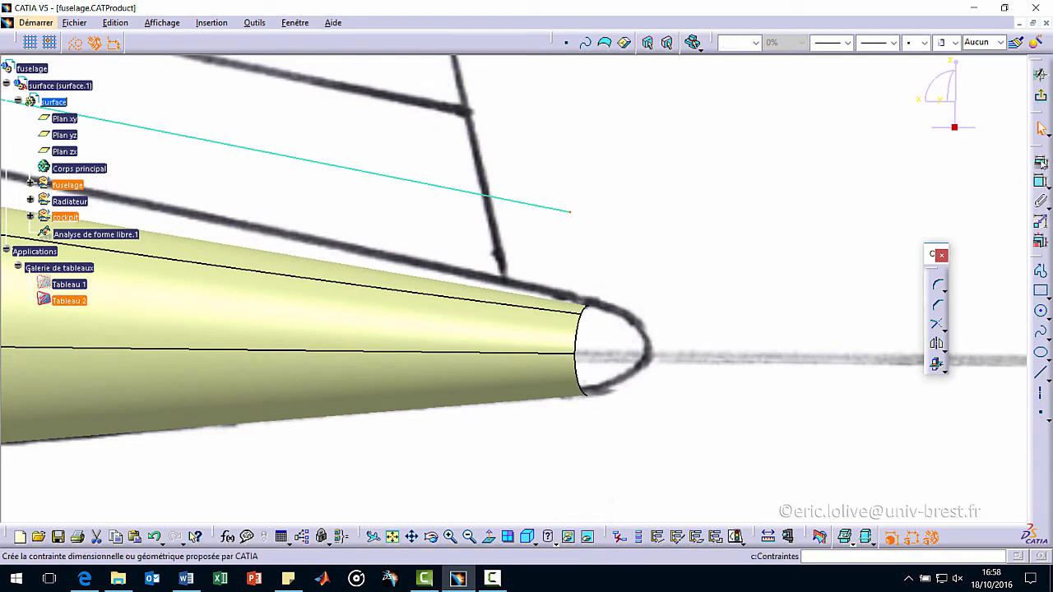
{"action": "left_click", "coordinate": [1040, 181]}
{"action": "left_click", "coordinate": [968, 386]}
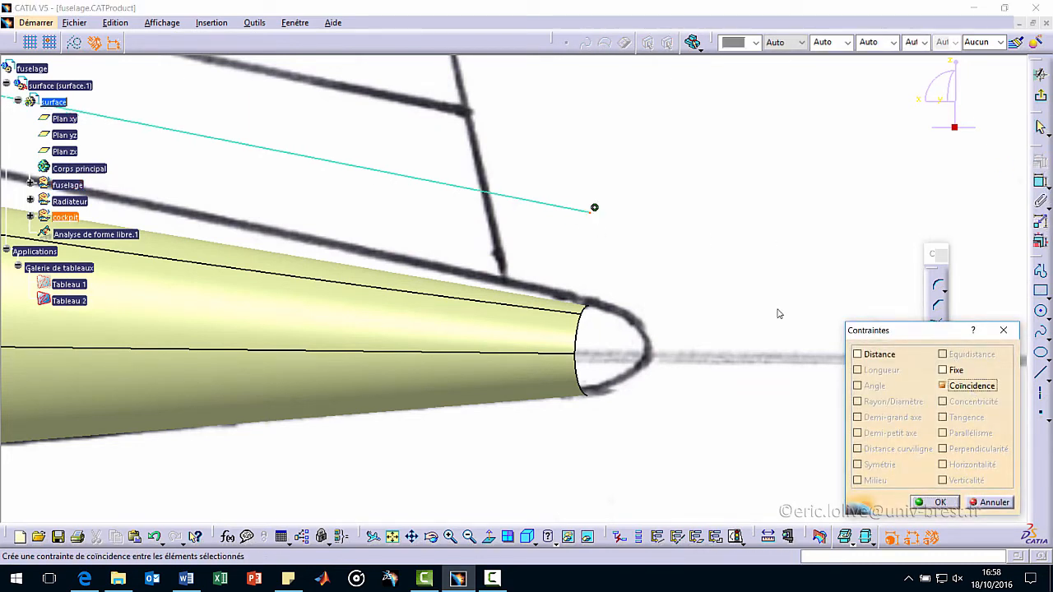
{"action": "left_click", "coordinate": [939, 503]}
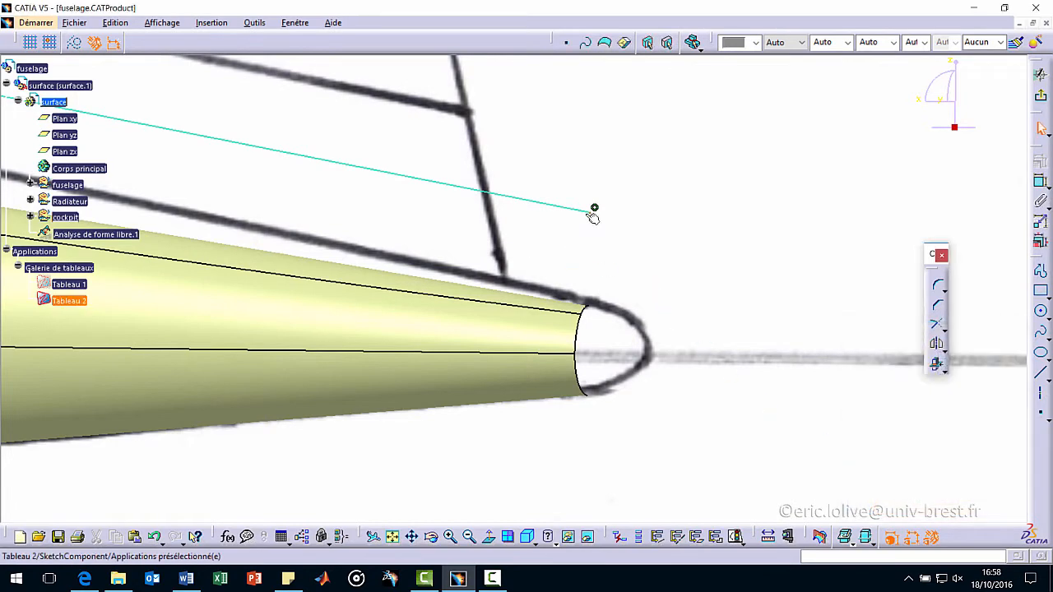
{"action": "left_click_drag", "start_coordinate": [592, 213], "coordinate": [591, 304]}
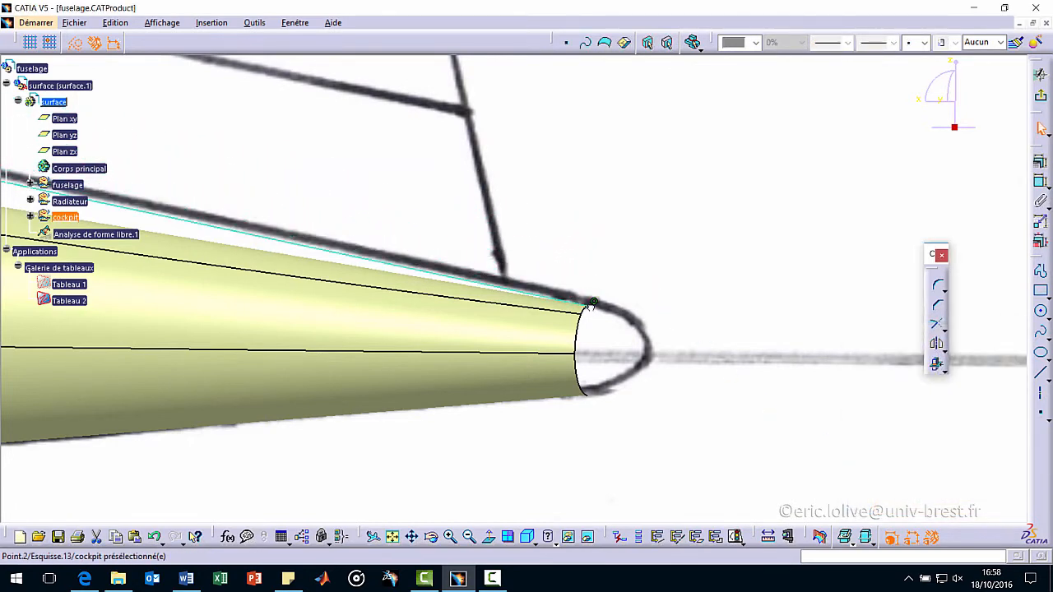
Step: Draw a two-point spline from the line's front end, at about H 5691 mm, V 846 mm, to the canopy's front base, and colour it turquoise
{"action": "mouse_move", "coordinate": [470, 247]}
{"action": "middle_mouse_down"}
{"action": "mouse_move", "coordinate": [482, 299]}
{"action": "mouse_move", "coordinate": [555, 327]}
{"action": "mouse_move", "coordinate": [566, 280]}
{"action": "mouse_move", "coordinate": [559, 248]}
{"action": "middle_mouse_up"}
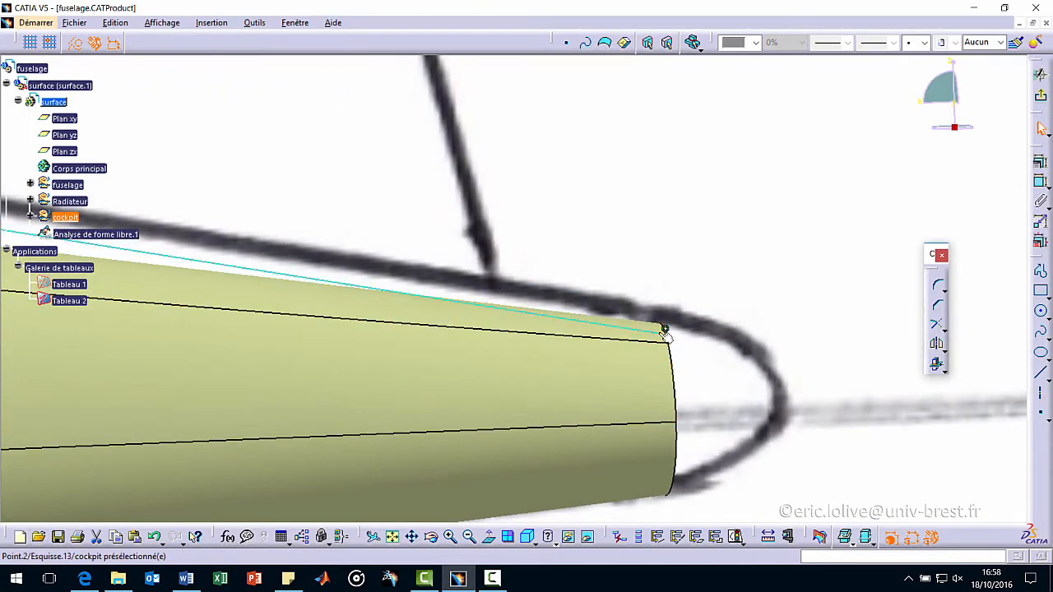
{"action": "middle_click_drag", "start_coordinate": [578, 193], "coordinate": [642, 362]}
{"action": "middle_click_drag", "start_coordinate": [560, 308], "coordinate": [936, 334]}
{"action": "middle_click_drag", "start_coordinate": [282, 193], "coordinate": [938, 284]}
{"action": "middle_click_drag", "start_coordinate": [371, 213], "coordinate": [461, 311]}
{"action": "middle_click_drag", "start_coordinate": [527, 279], "coordinate": [926, 307]}
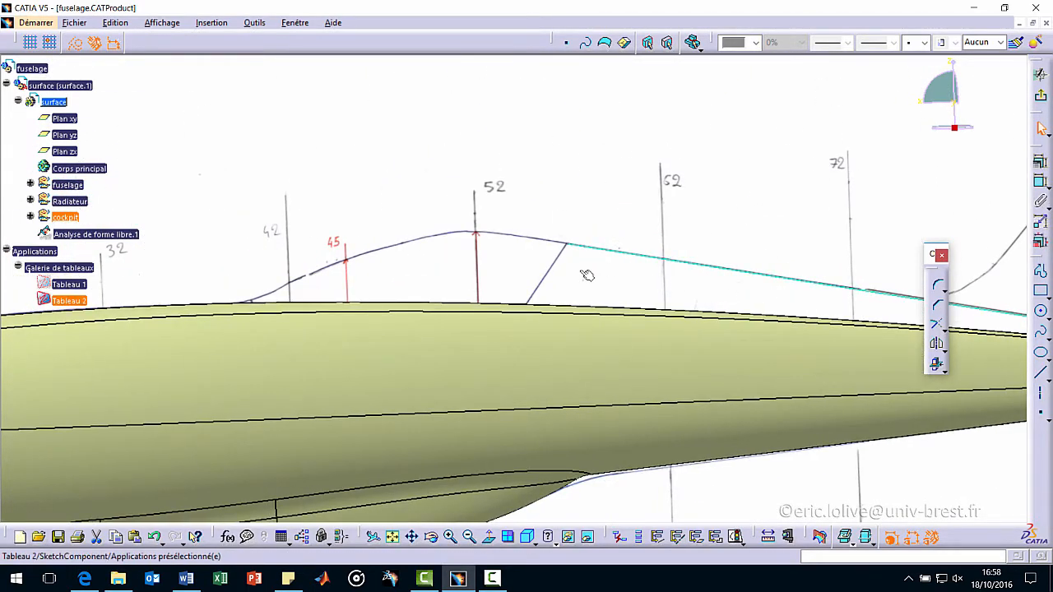
{"action": "middle_click_drag", "start_coordinate": [529, 223], "coordinate": [507, 190]}
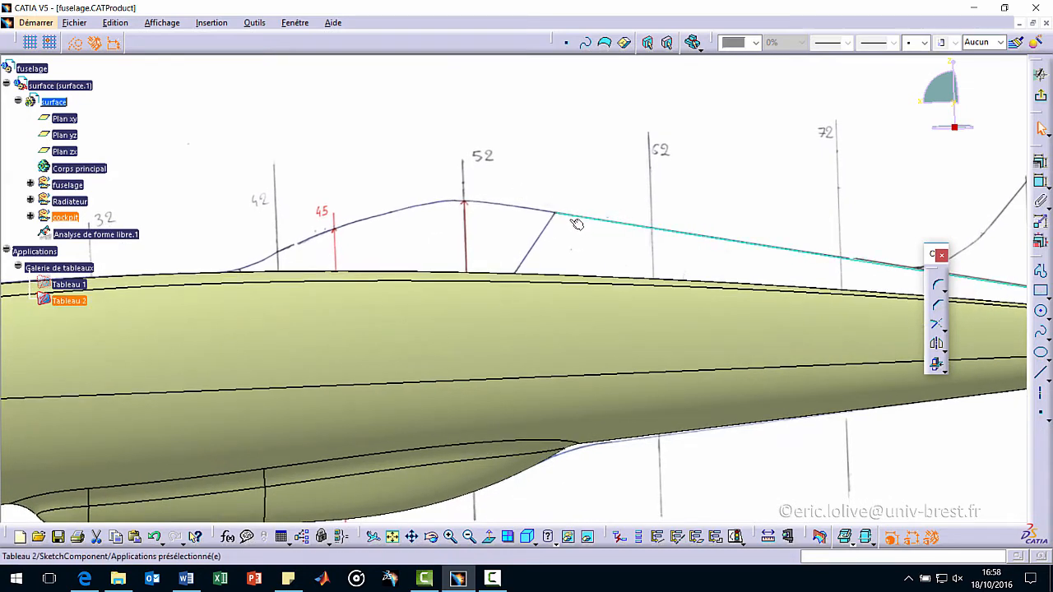
{"action": "left_click", "coordinate": [586, 192]}
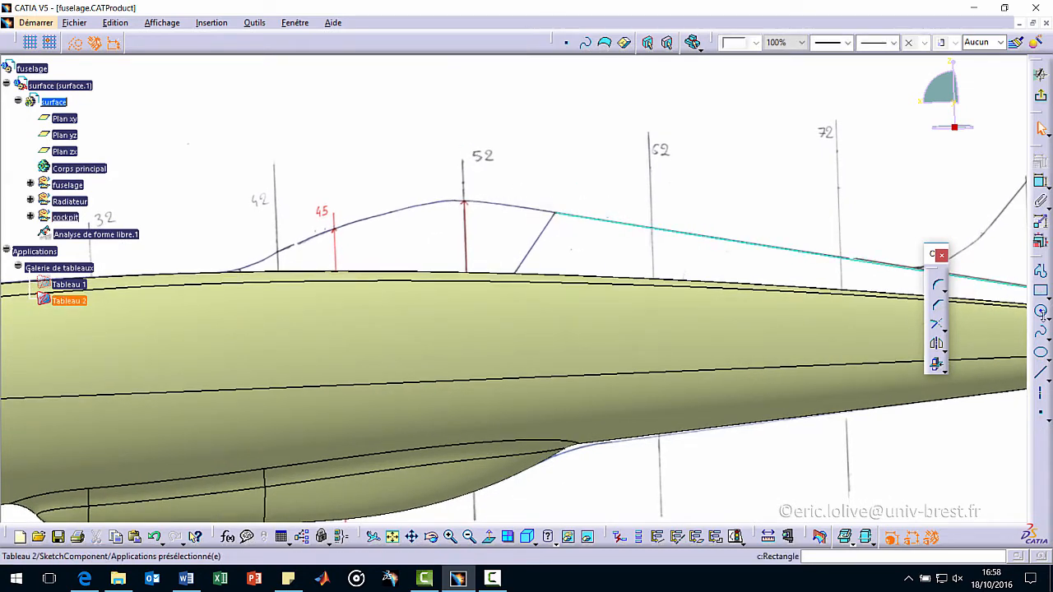
{"action": "left_click", "coordinate": [1040, 331]}
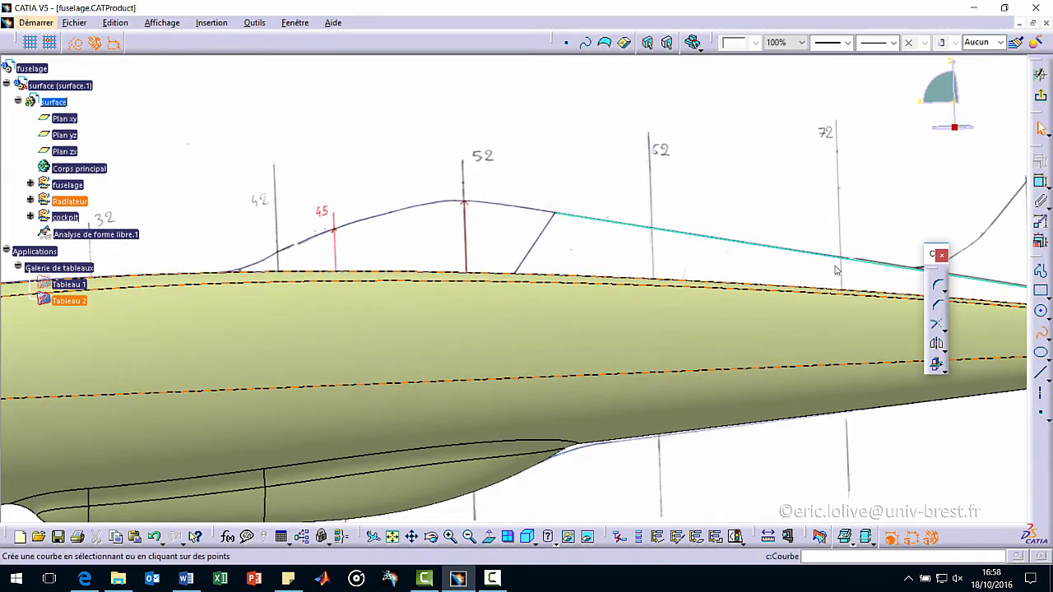
{"action": "left_click", "coordinate": [559, 216]}
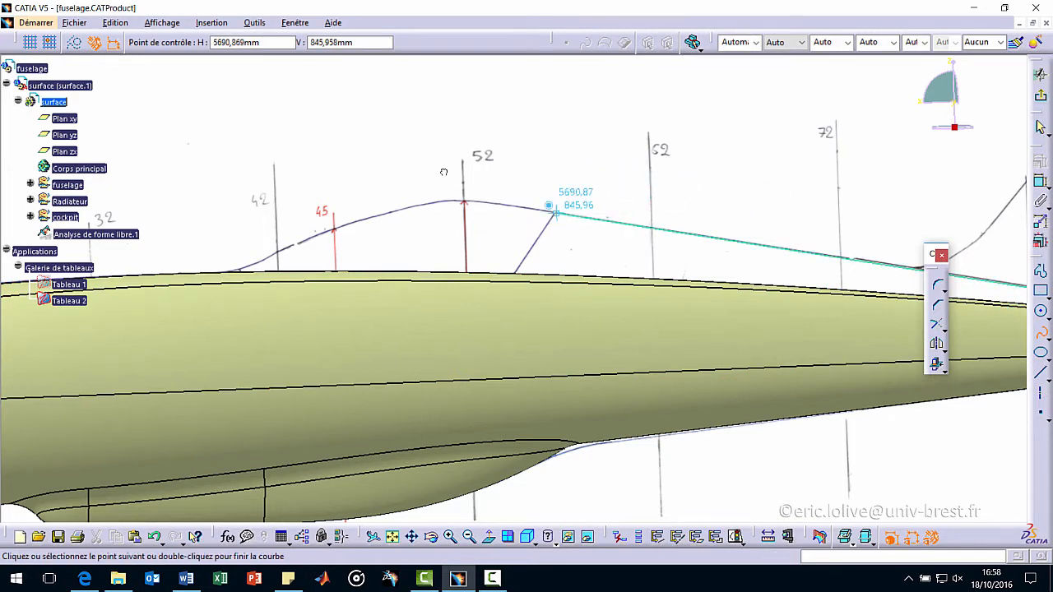
{"action": "double_click", "coordinate": [212, 281]}
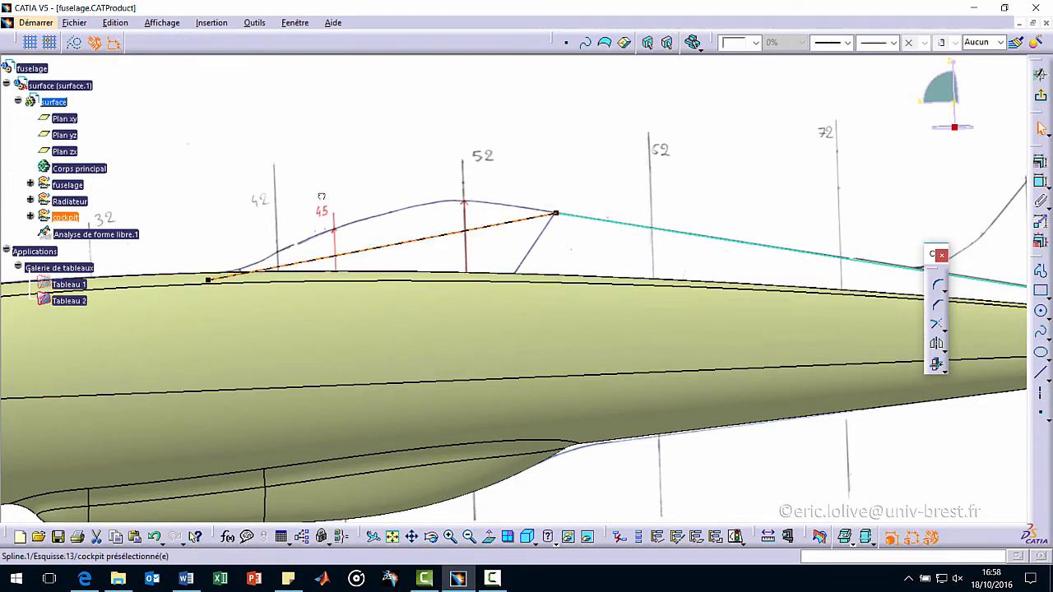
{"action": "left_click", "coordinate": [757, 43]}
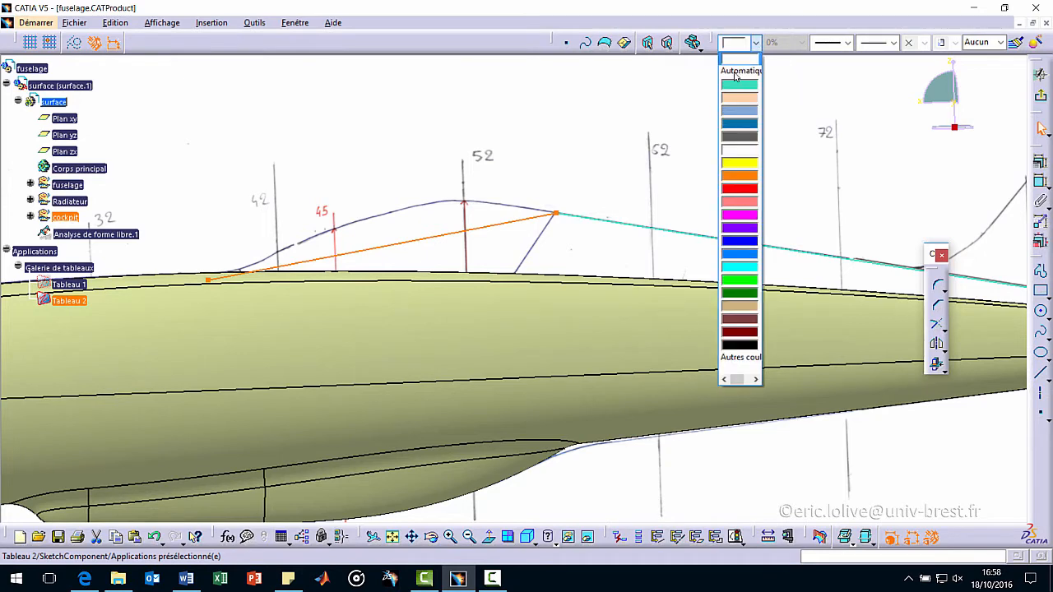
{"action": "left_click", "coordinate": [738, 85]}
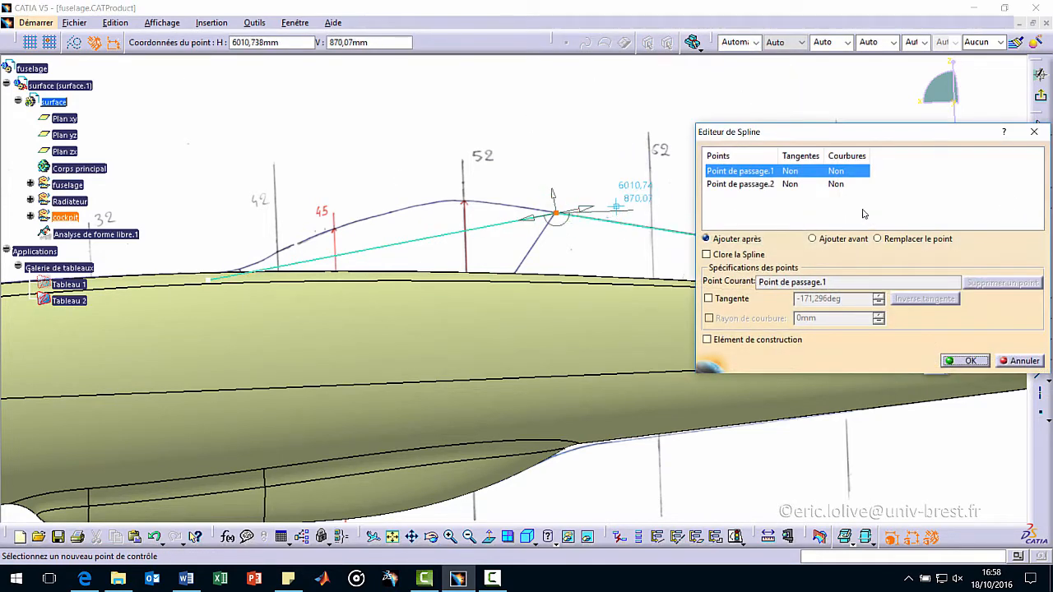
Step: Activate tangency and curvature radius at the spline's first point, Point de passage.1
{"action": "left_click", "coordinate": [709, 300]}
{"action": "left_click", "coordinate": [709, 319]}
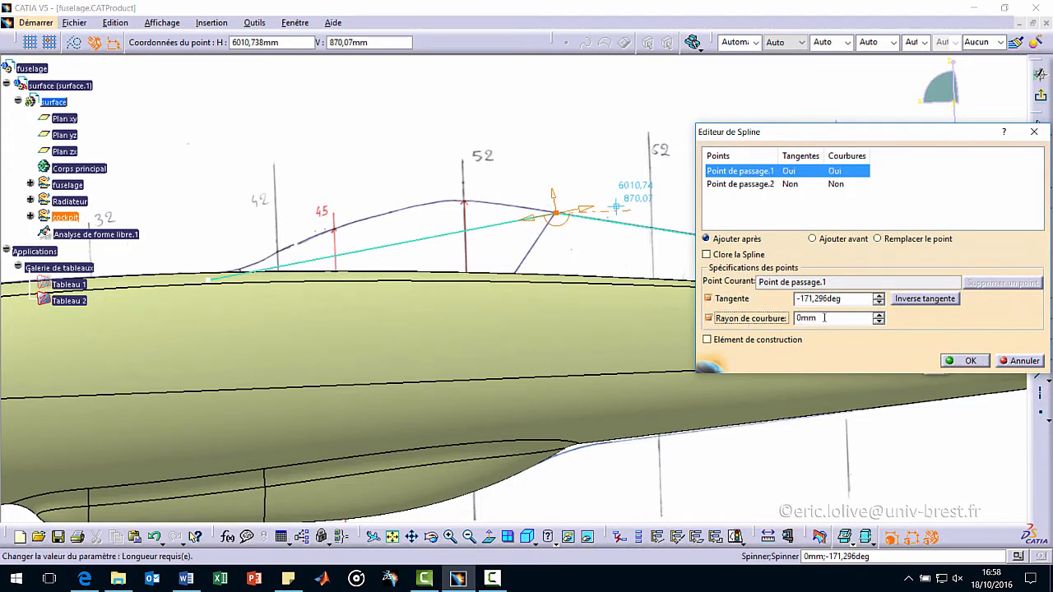
{"action": "left_click", "coordinate": [958, 365]}
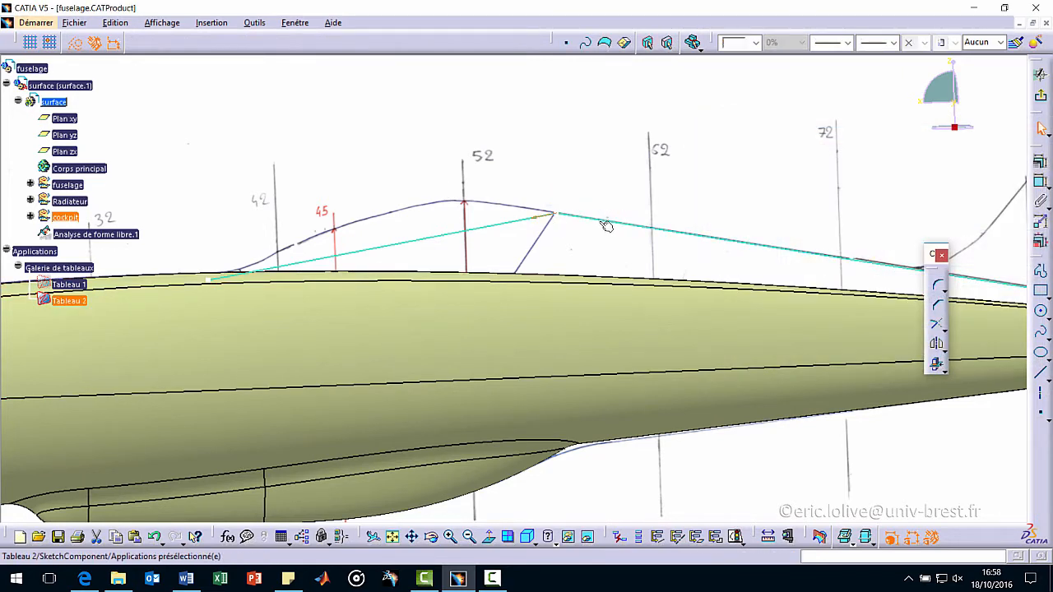
Step: Apply a Fixe constraint to the turquoise line running from the canopy to the tail
{"action": "left_click", "coordinate": [1038, 179]}
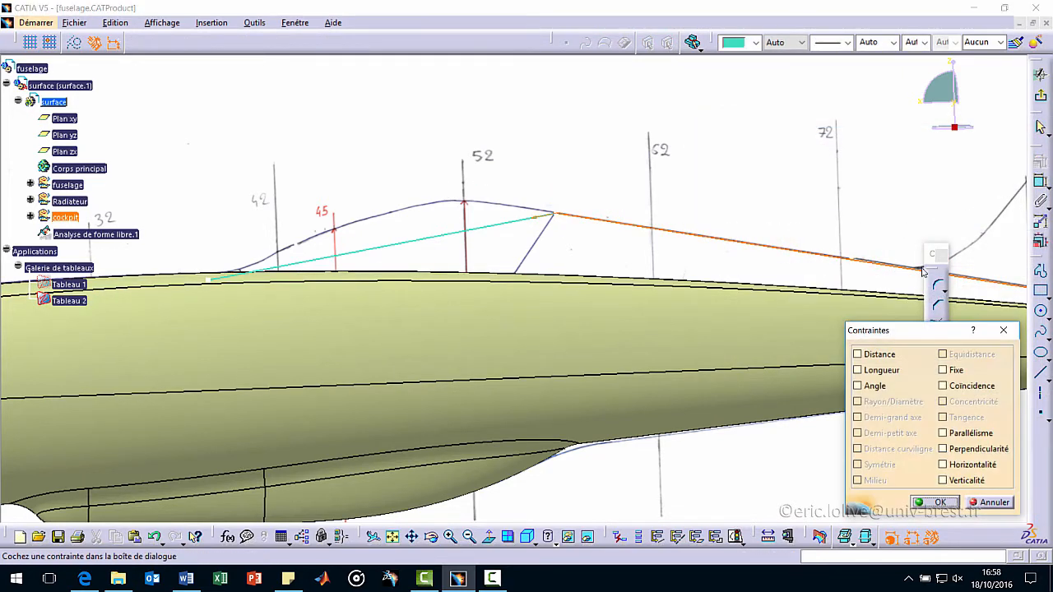
{"action": "left_click", "coordinate": [991, 503]}
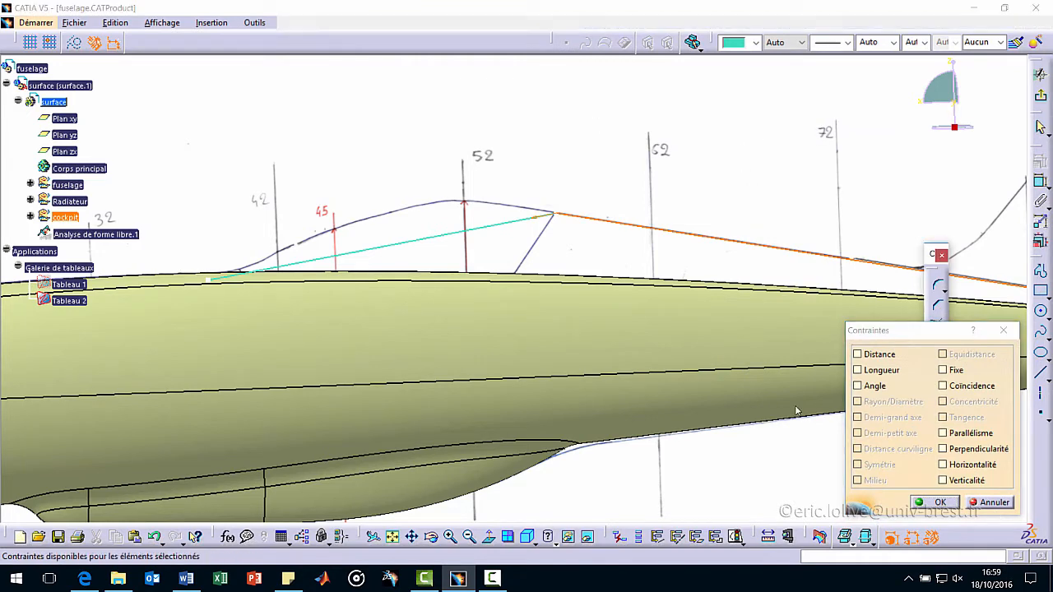
{"action": "left_click", "coordinate": [619, 217]}
{"action": "left_click", "coordinate": [1039, 178]}
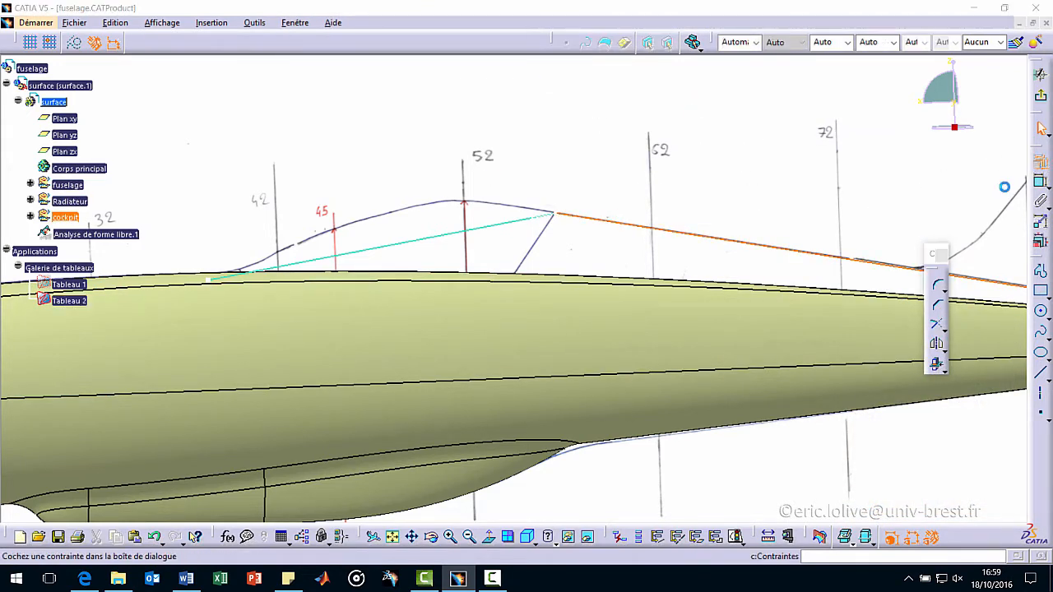
{"action": "left_click", "coordinate": [956, 371]}
{"action": "left_click", "coordinate": [938, 503]}
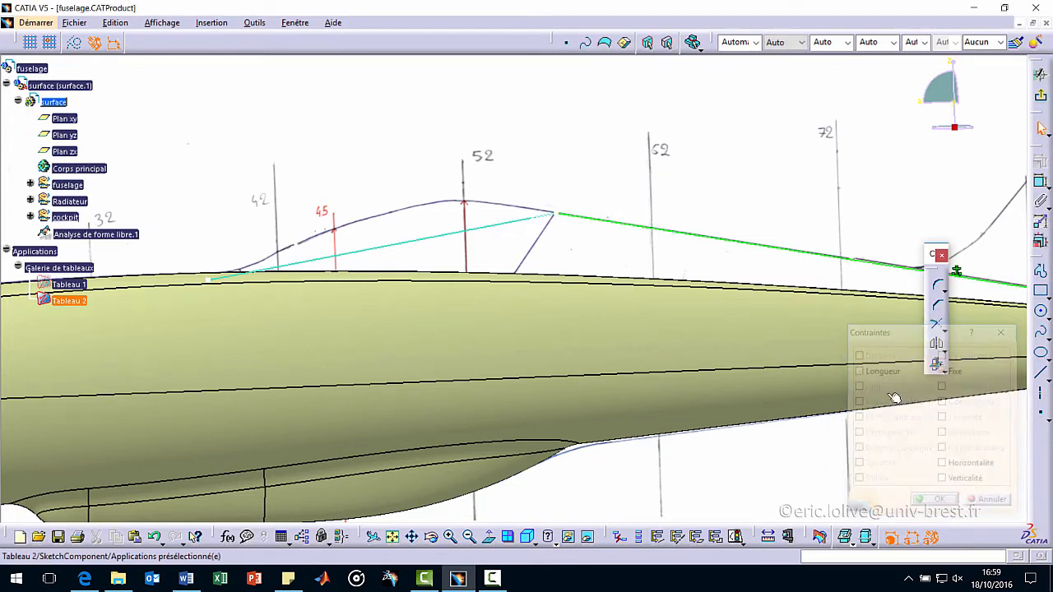
Step: Make the tangent at the spline's rear end coincident with the fixed line
{"action": "left_click", "coordinate": [576, 219]}
{"action": "left_click", "coordinate": [1038, 179]}
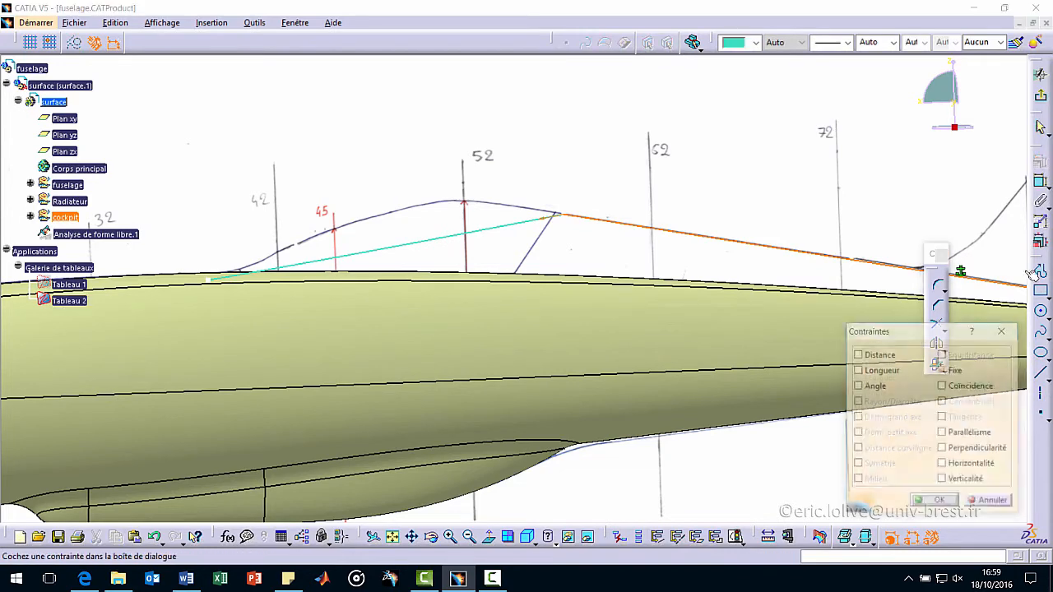
{"action": "left_click", "coordinate": [937, 503]}
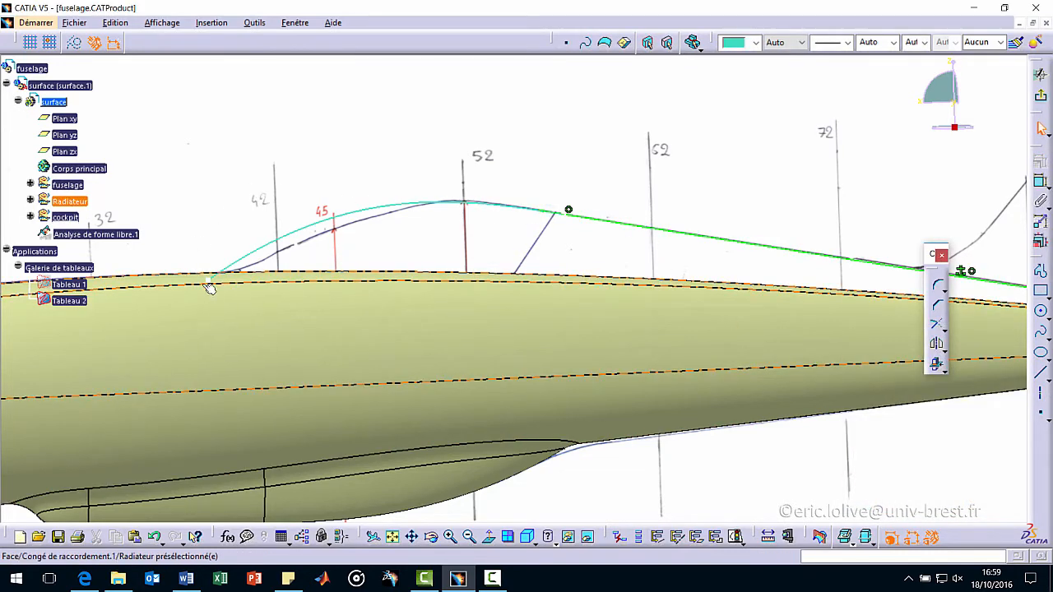
Step: Adjust the spline's front end just below the fuselage's upper edge and slide its rear end back along the line to approach the canopy outline
{"action": "left_click_drag", "start_coordinate": [210, 286], "coordinate": [221, 289]}
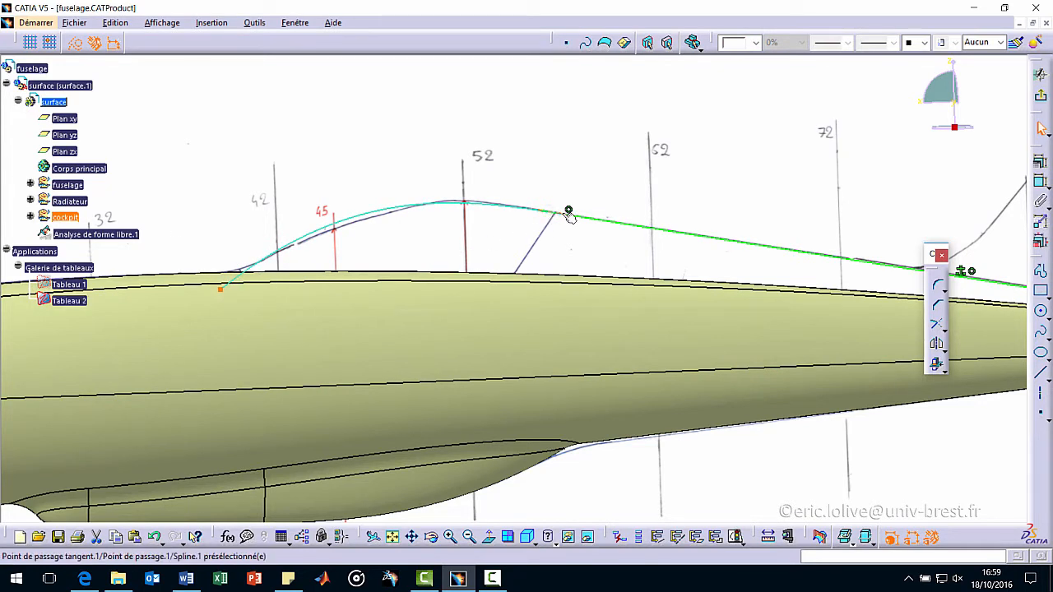
{"action": "mouse_move", "coordinate": [568, 216]}
{"action": "left_mouse_down"}
{"action": "mouse_move", "coordinate": [587, 219]}
{"action": "mouse_move", "coordinate": [575, 216]}
{"action": "left_mouse_up"}
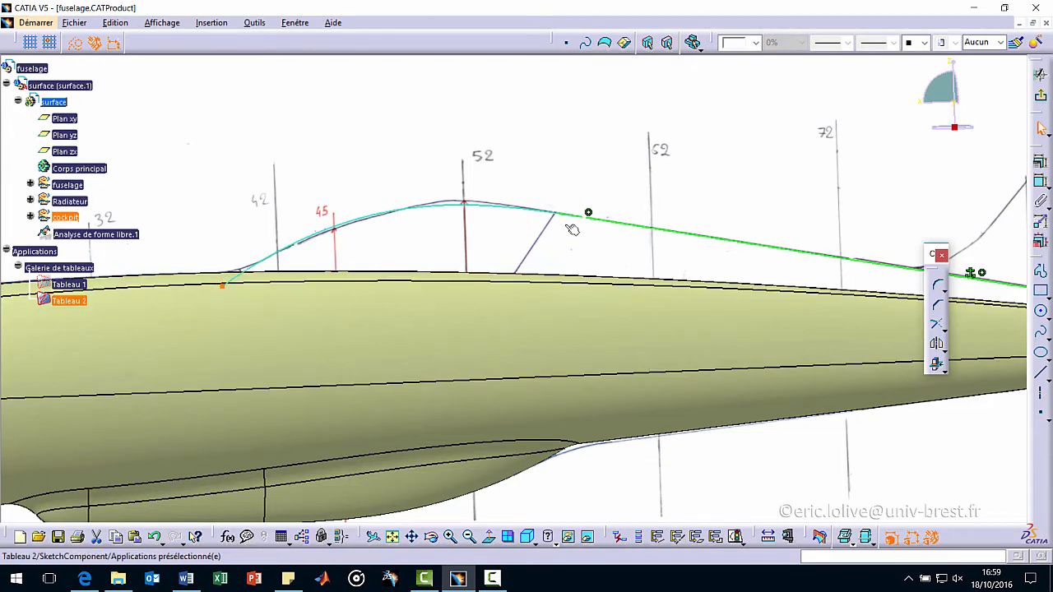
{"action": "mouse_move", "coordinate": [583, 217]}
{"action": "left_mouse_down"}
{"action": "mouse_move", "coordinate": [558, 212]}
{"action": "mouse_move", "coordinate": [581, 213]}
{"action": "left_mouse_up"}
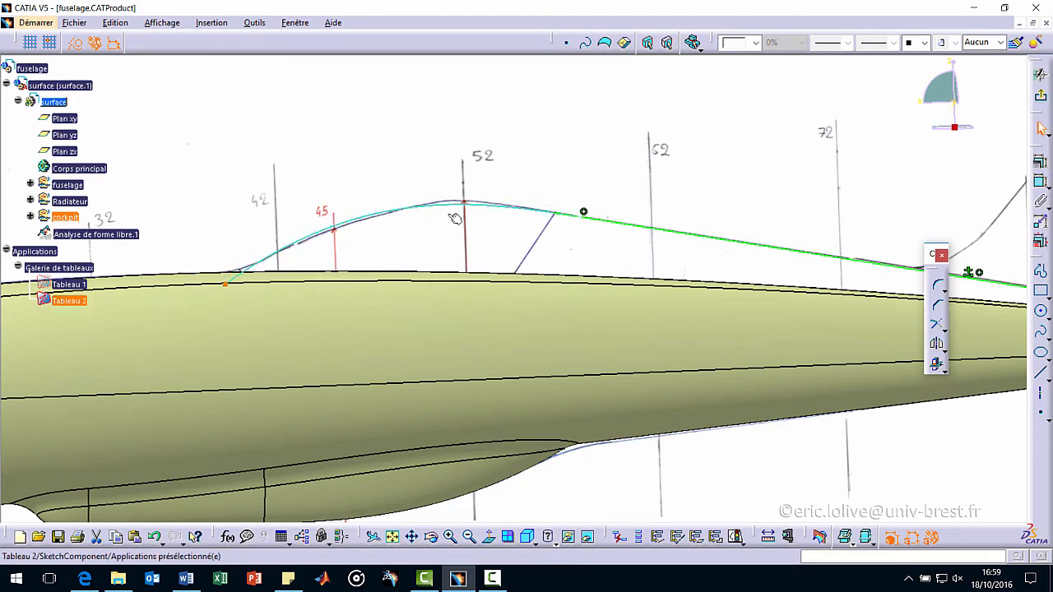
Step: Add an intermediate control point to the spline near station 52 and move it down to fit the canopy's crest
{"action": "double_click", "coordinate": [376, 220]}
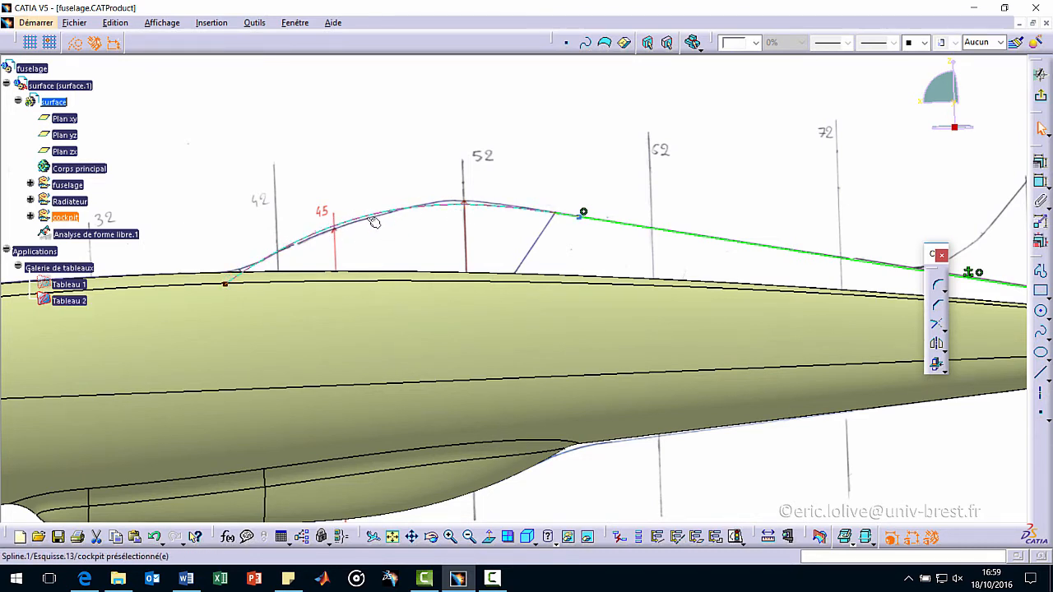
{"action": "left_click", "coordinate": [434, 186]}
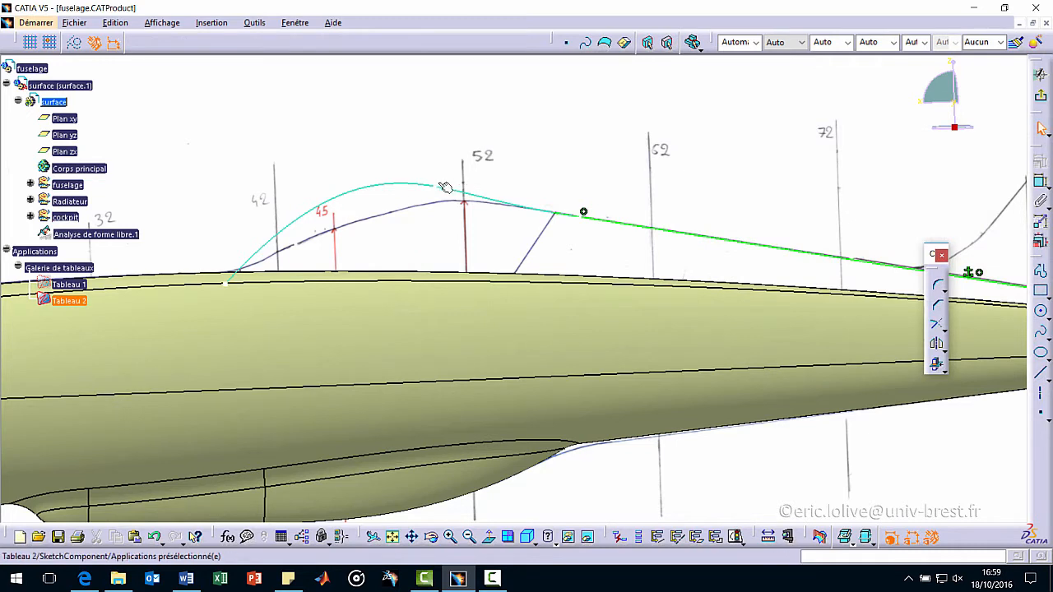
{"action": "left_click_drag", "start_coordinate": [444, 188], "coordinate": [421, 195]}
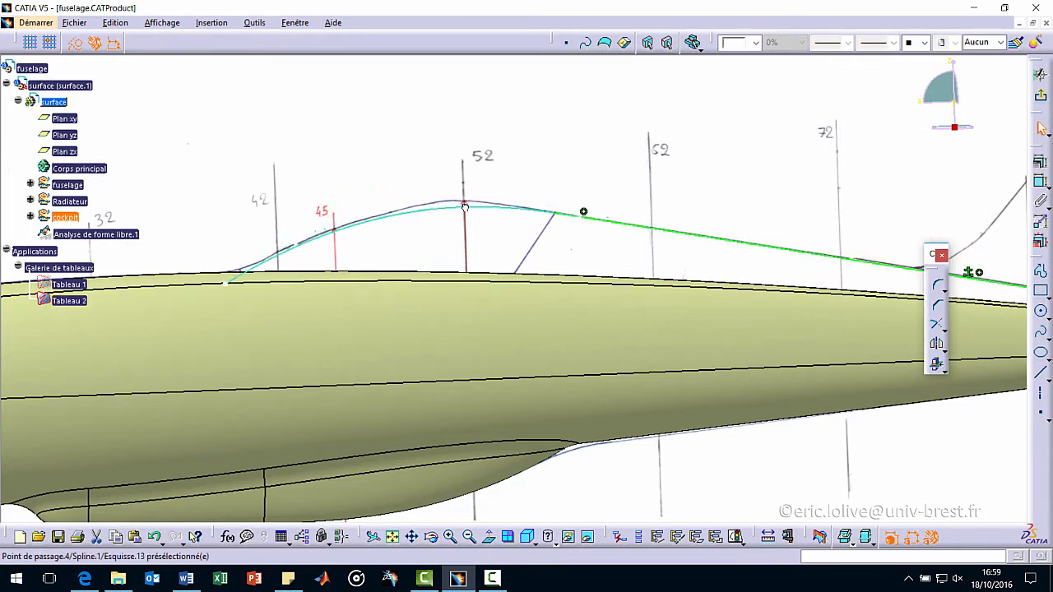
Step: Slide the spline's rear end along the line to just behind station 52 and move the intermediate point onto the outline at station 45
{"action": "left_click_drag", "start_coordinate": [581, 217], "coordinate": [632, 225]}
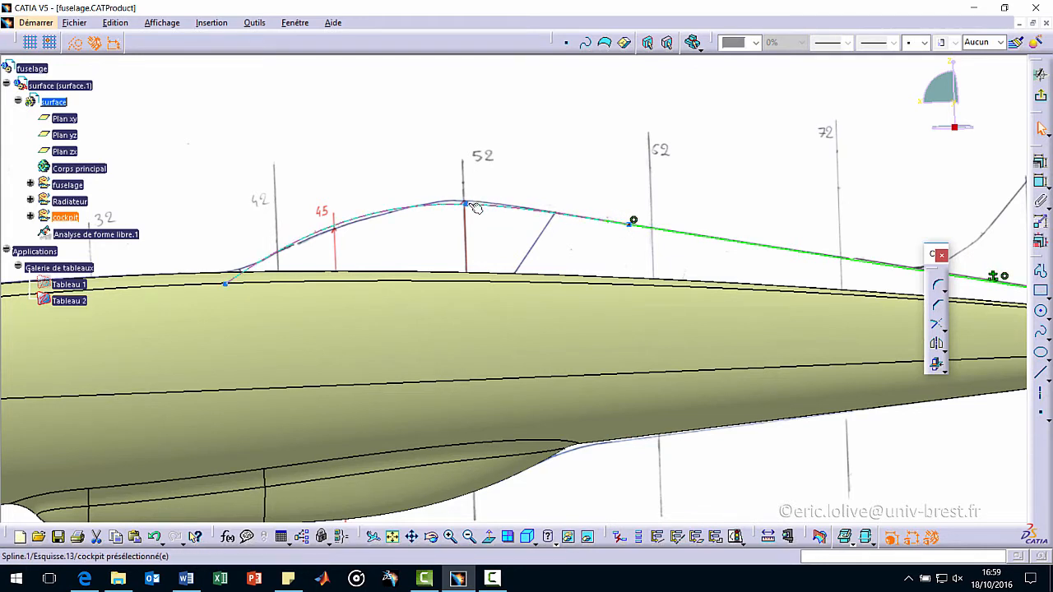
{"action": "left_click", "coordinate": [465, 203]}
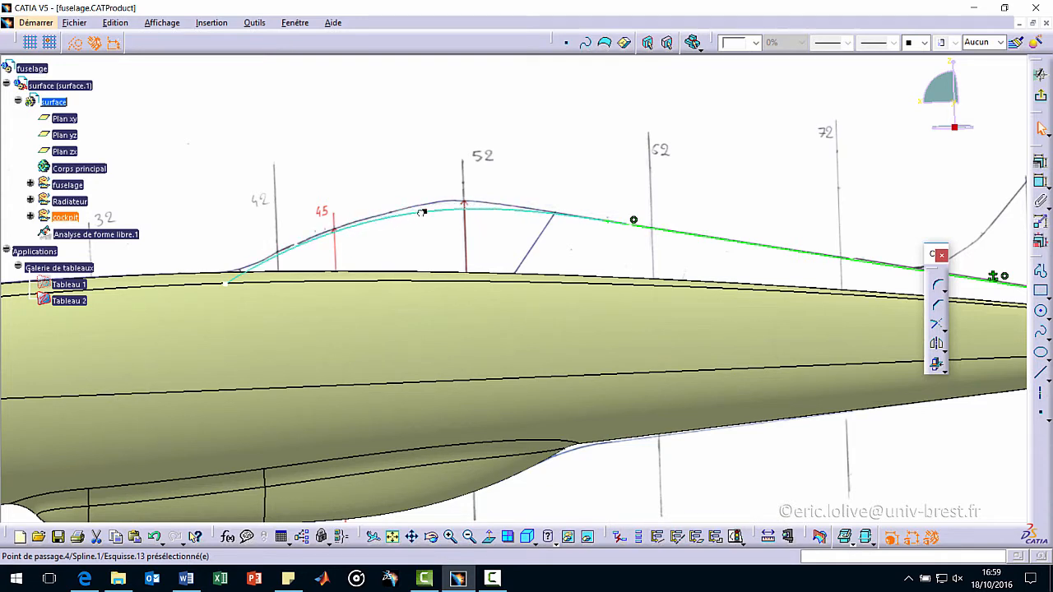
{"action": "left_click_drag", "start_coordinate": [628, 219], "coordinate": [475, 195]}
{"action": "left_click_drag", "start_coordinate": [414, 213], "coordinate": [328, 231]}
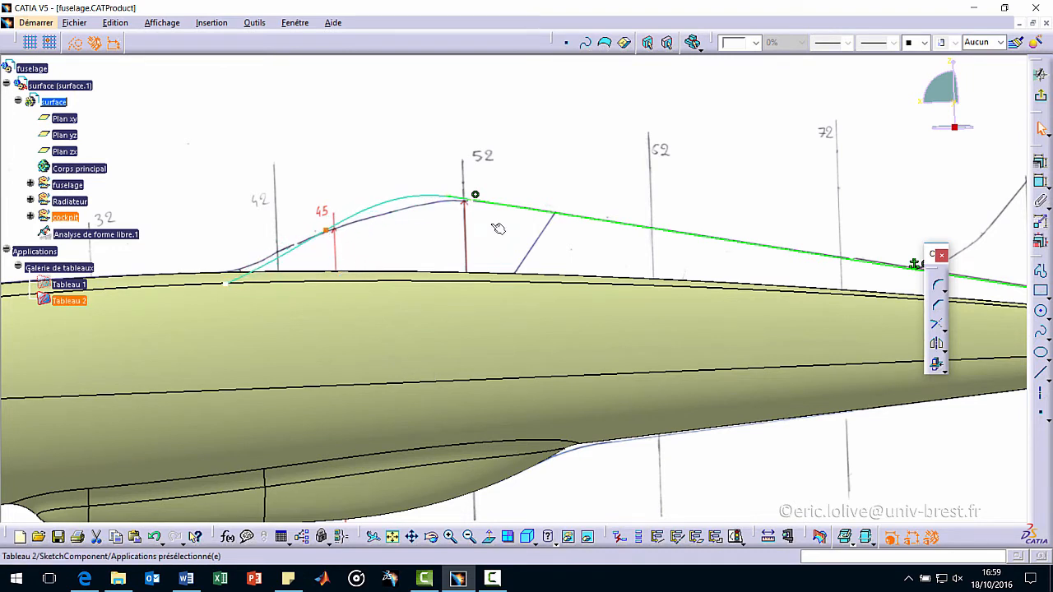
Step: Slide the spline's rear end farther behind station 52, refit its intermediate point at station 45, and finish the cockpit profile sketch
{"action": "left_click_drag", "start_coordinate": [475, 205], "coordinate": [530, 218]}
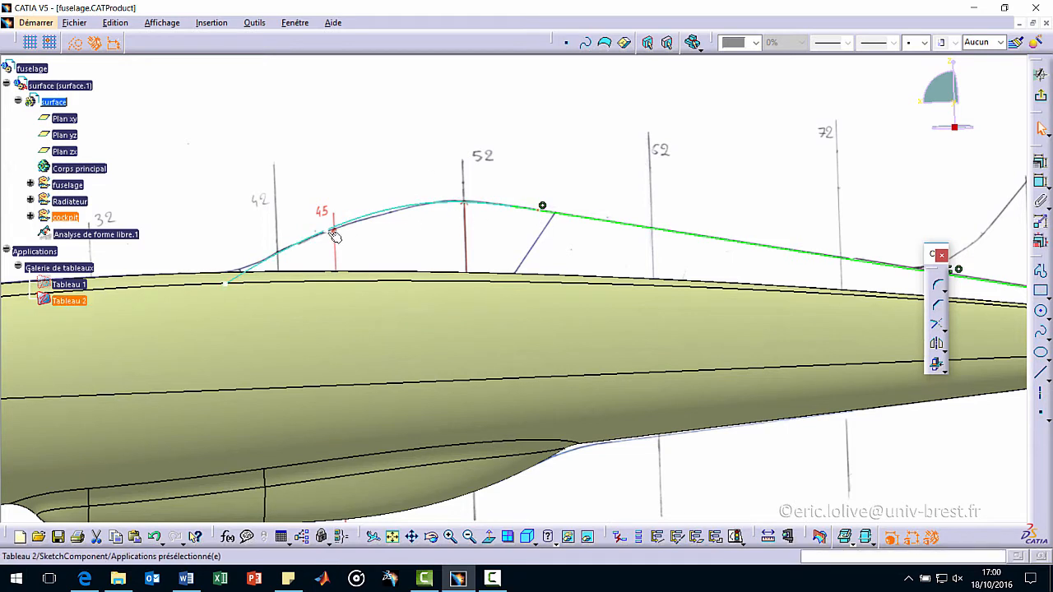
{"action": "left_click_drag", "start_coordinate": [327, 231], "coordinate": [330, 232]}
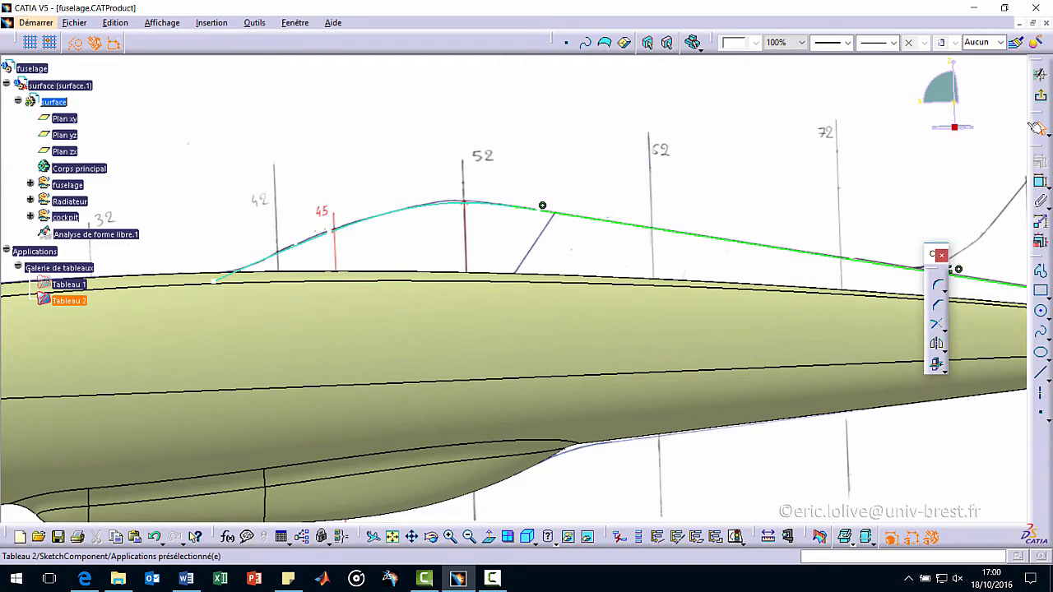
{"action": "left_click", "coordinate": [1041, 97]}
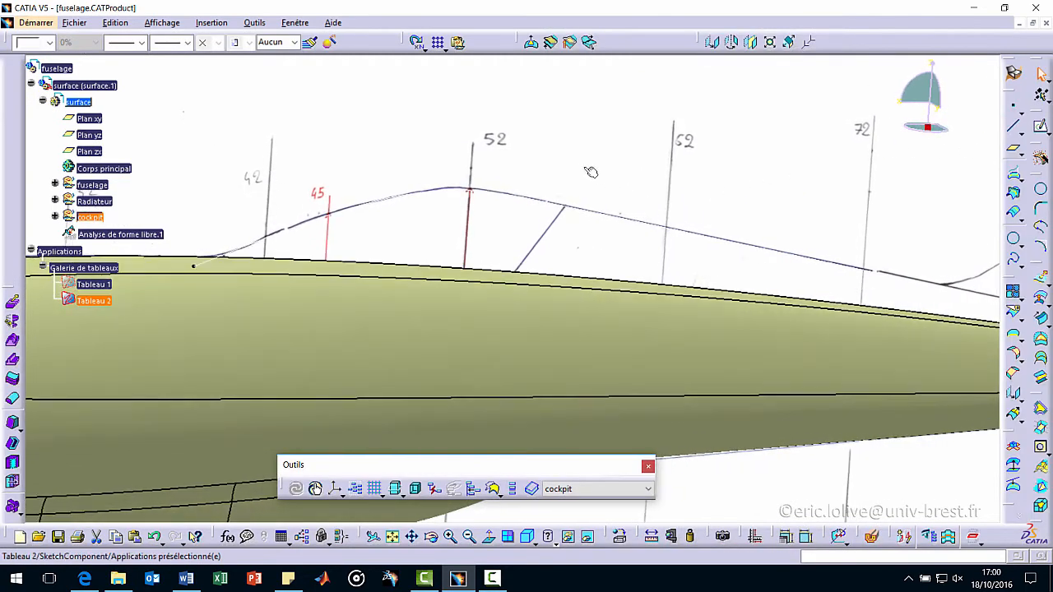
Step: Hide the Tableau 2 side-view reference image
{"action": "right_click", "coordinate": [573, 153]}
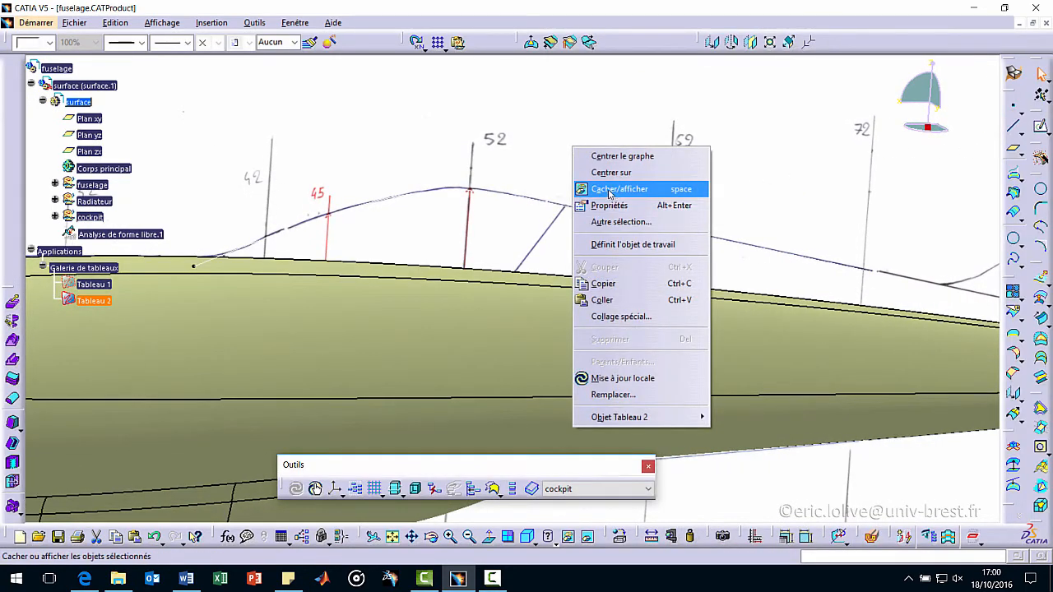
{"action": "right_click", "coordinate": [95, 306]}
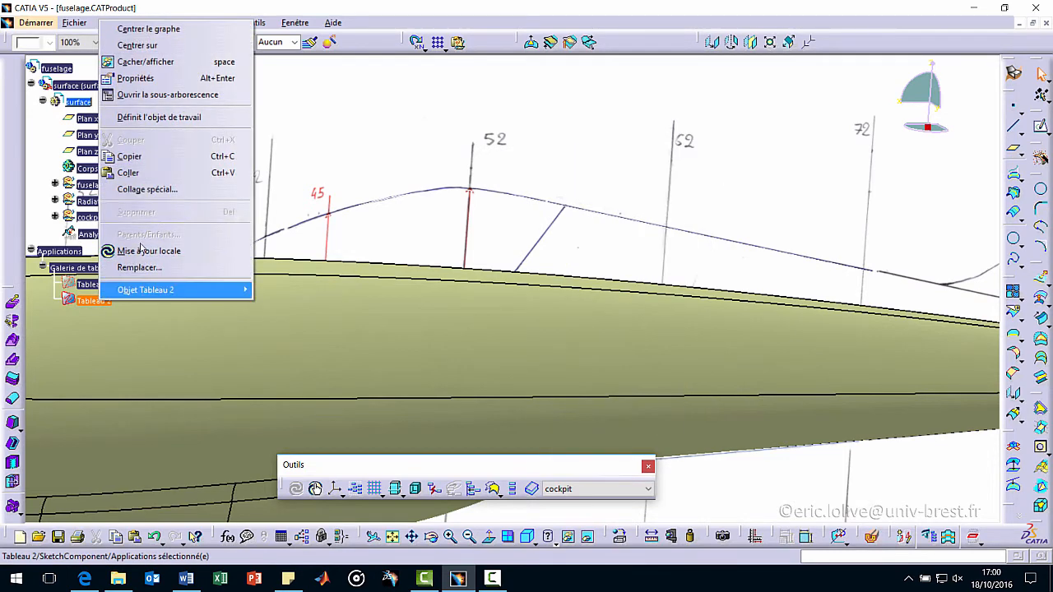
{"action": "left_click", "coordinate": [144, 65]}
Step: Create a plane parallel to Plan yz through the point where the cockpit spline meets the straight line
{"action": "middle_click_drag", "start_coordinate": [435, 139], "coordinate": [543, 276]}
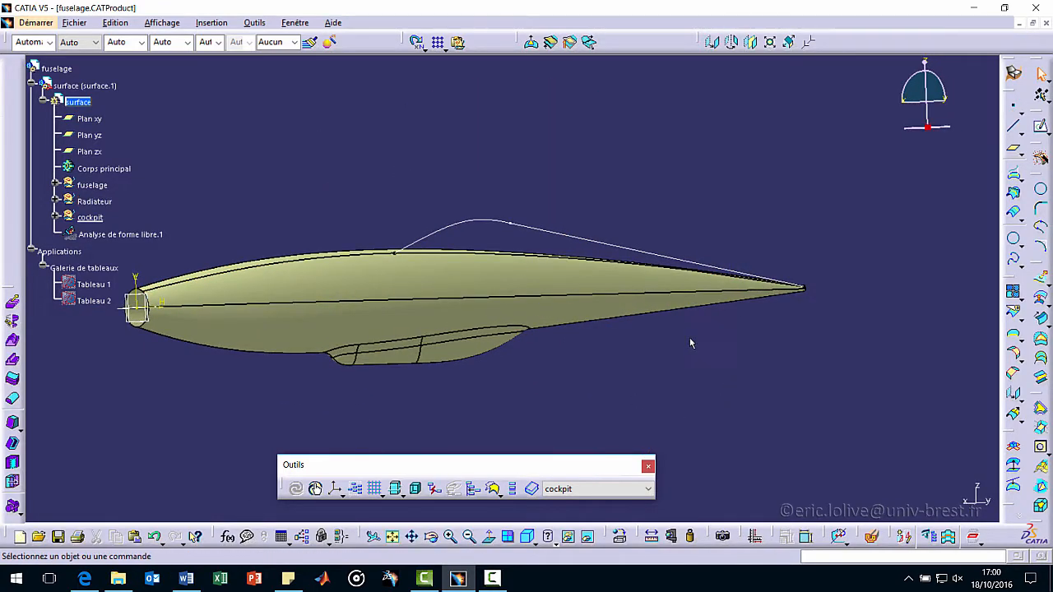
{"action": "middle_click_drag", "start_coordinate": [691, 343], "coordinate": [668, 319]}
{"action": "middle_click_drag", "start_coordinate": [321, 165], "coordinate": [417, 191]}
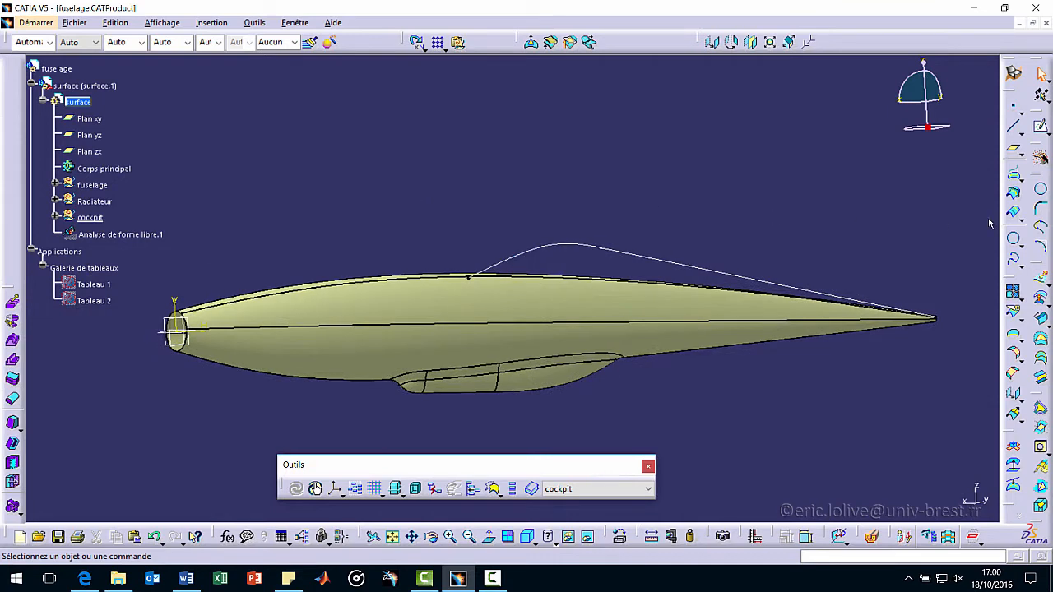
{"action": "left_click", "coordinate": [1014, 150]}
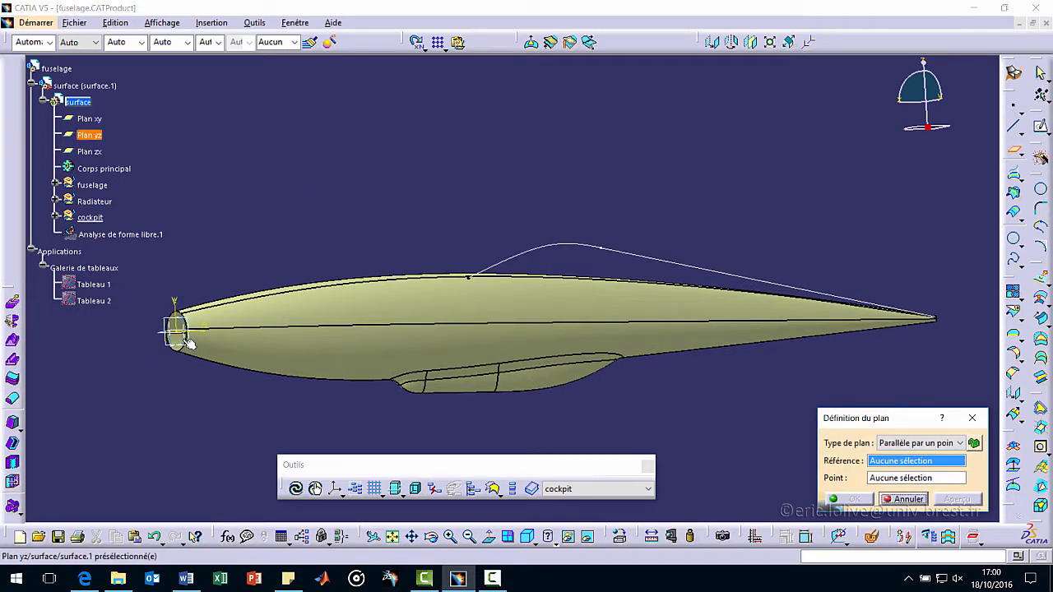
{"action": "left_click", "coordinate": [91, 135]}
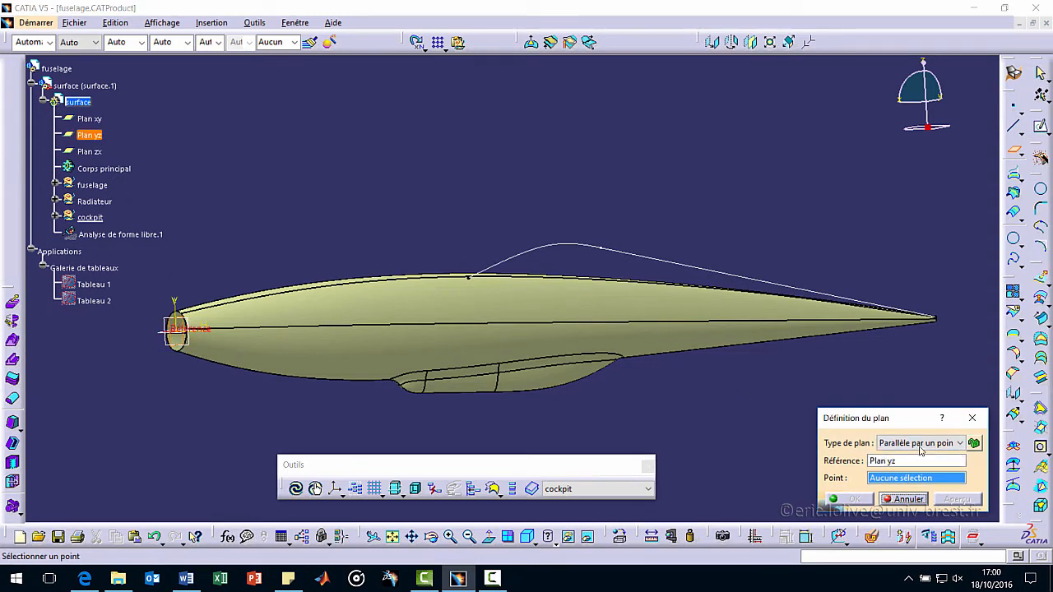
{"action": "left_click", "coordinate": [608, 254]}
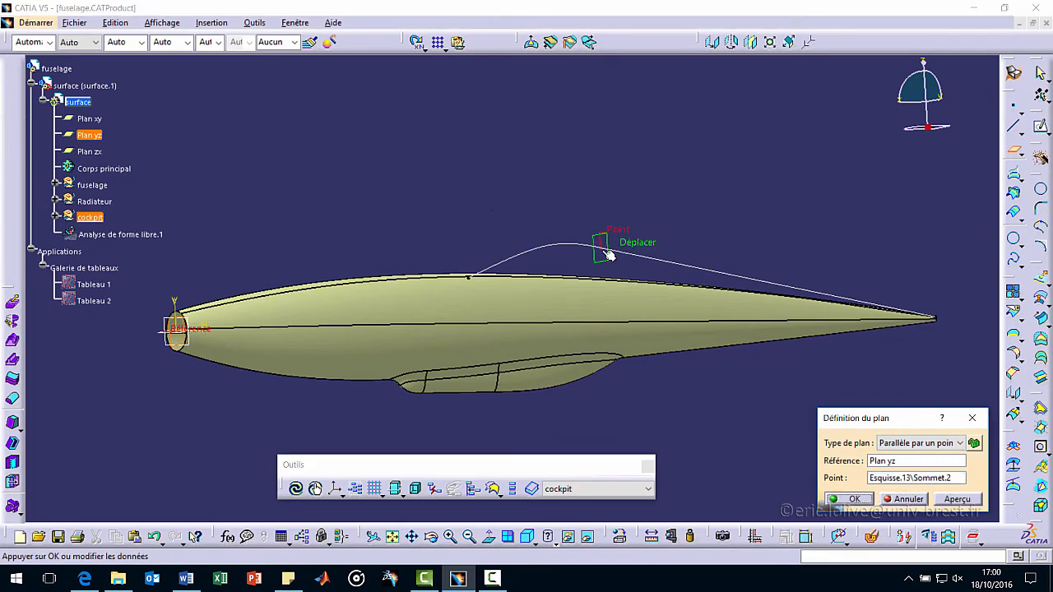
{"action": "left_click", "coordinate": [854, 499]}
Step: Start a sketch on the new plane and intersect the cockpit spline with it to get the crest point
{"action": "middle_click_drag", "start_coordinate": [357, 156], "coordinate": [471, 187]}
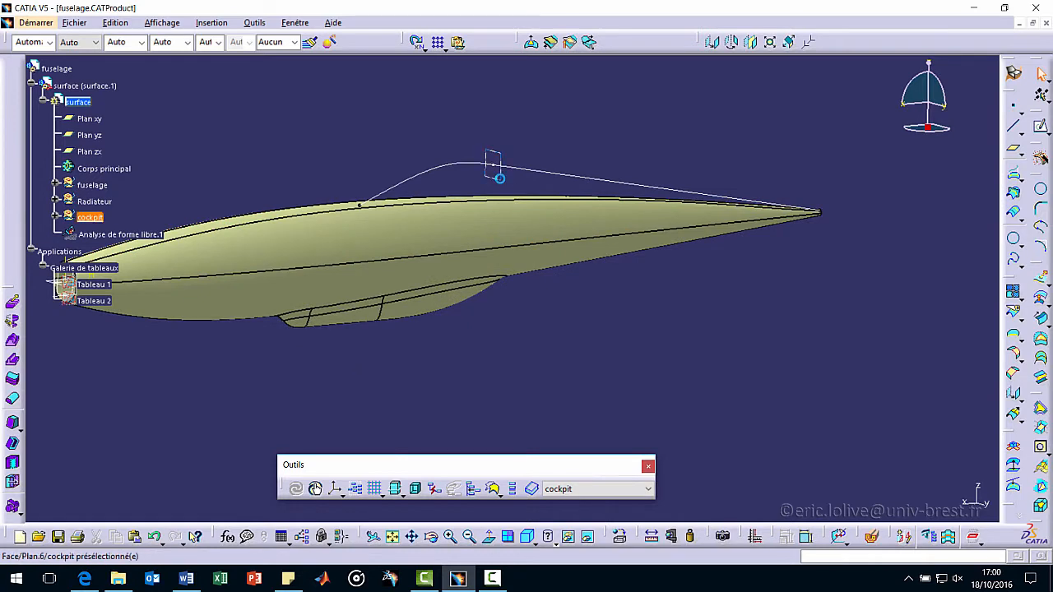
{"action": "left_click", "coordinate": [494, 177]}
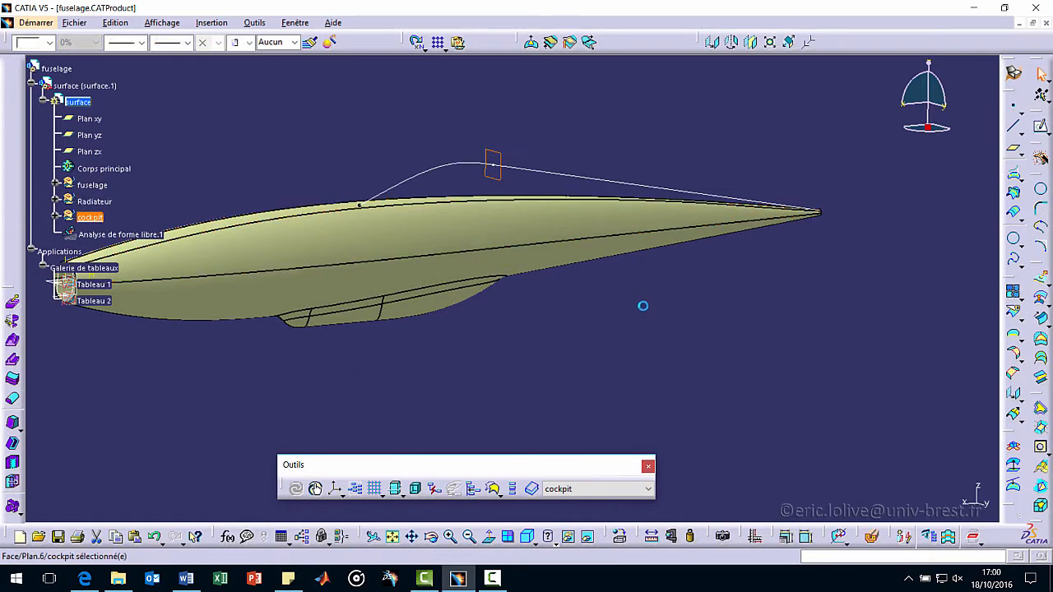
{"action": "left_click", "coordinate": [1040, 127]}
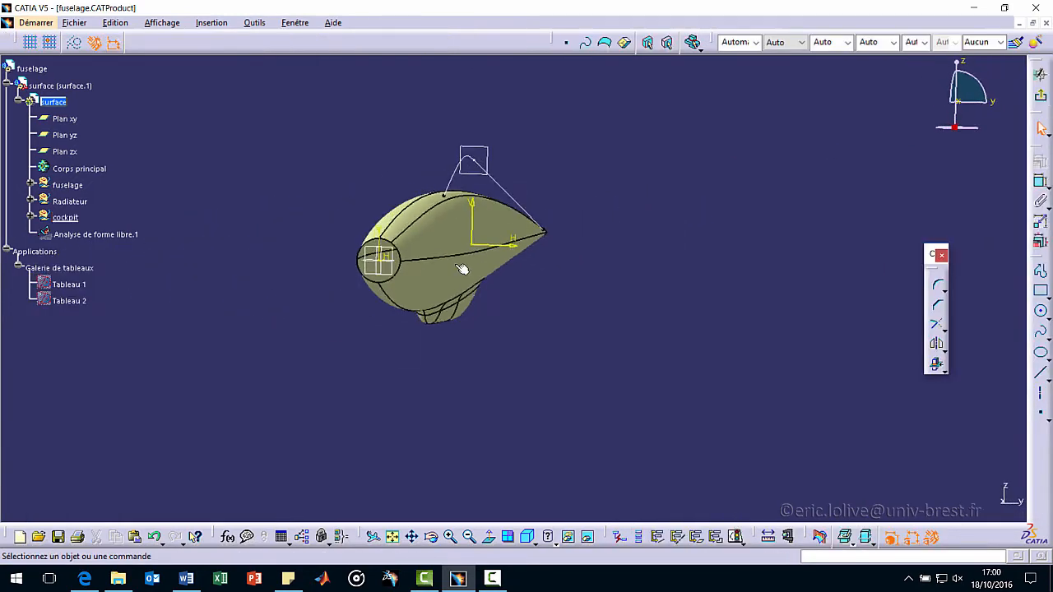
{"action": "middle_click_drag", "start_coordinate": [474, 247], "coordinate": [482, 220]}
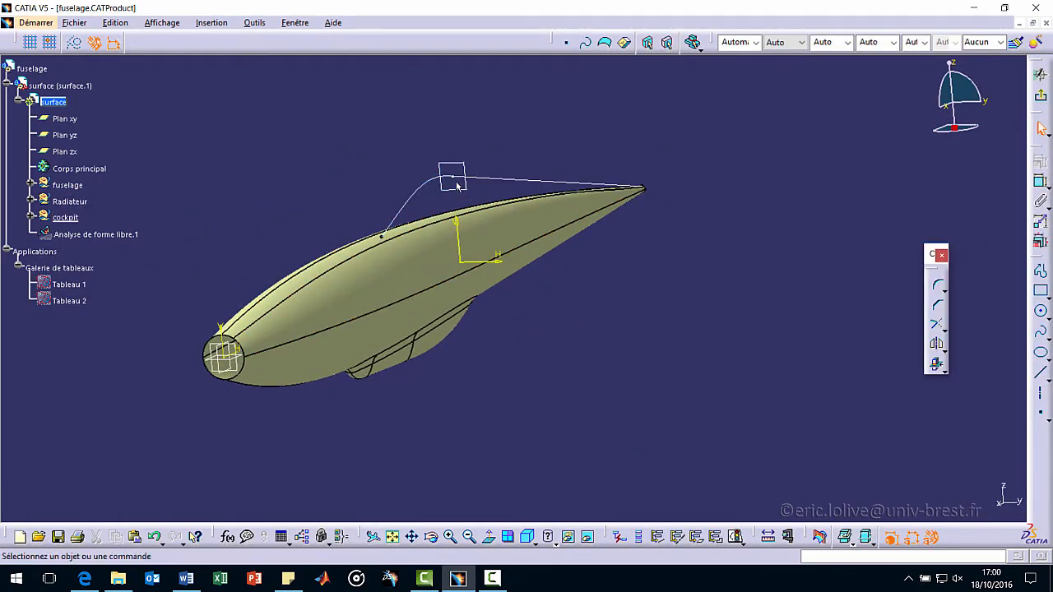
{"action": "left_click", "coordinate": [349, 143]}
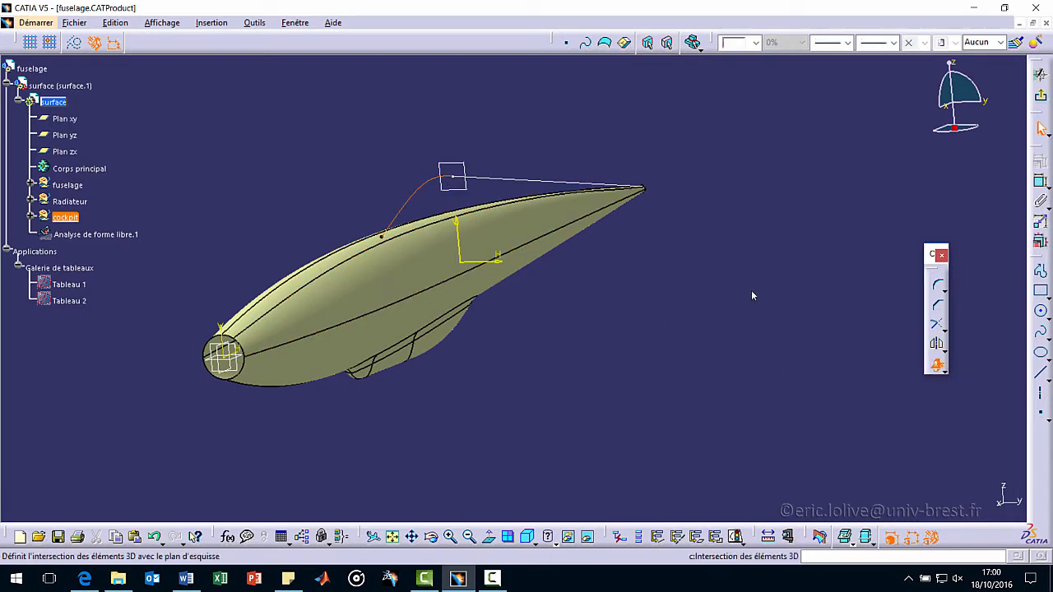
{"action": "left_click", "coordinate": [929, 497]}
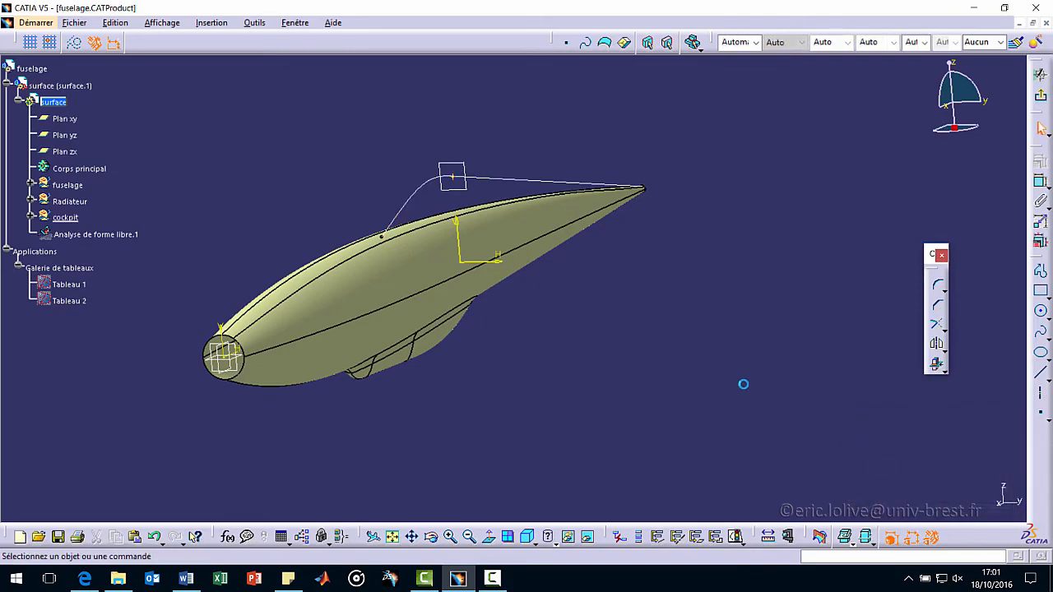
Step: Display the sketch grid and show the fuselage's courbe guide set
{"action": "left_click", "coordinate": [30, 42]}
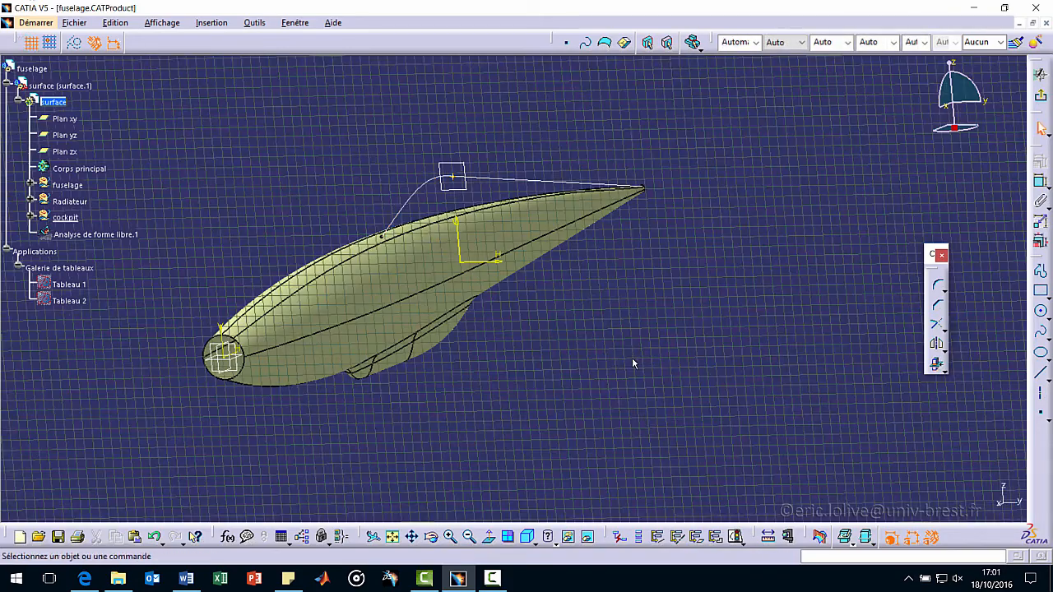
{"action": "middle_click_drag", "start_coordinate": [630, 362], "coordinate": [545, 388]}
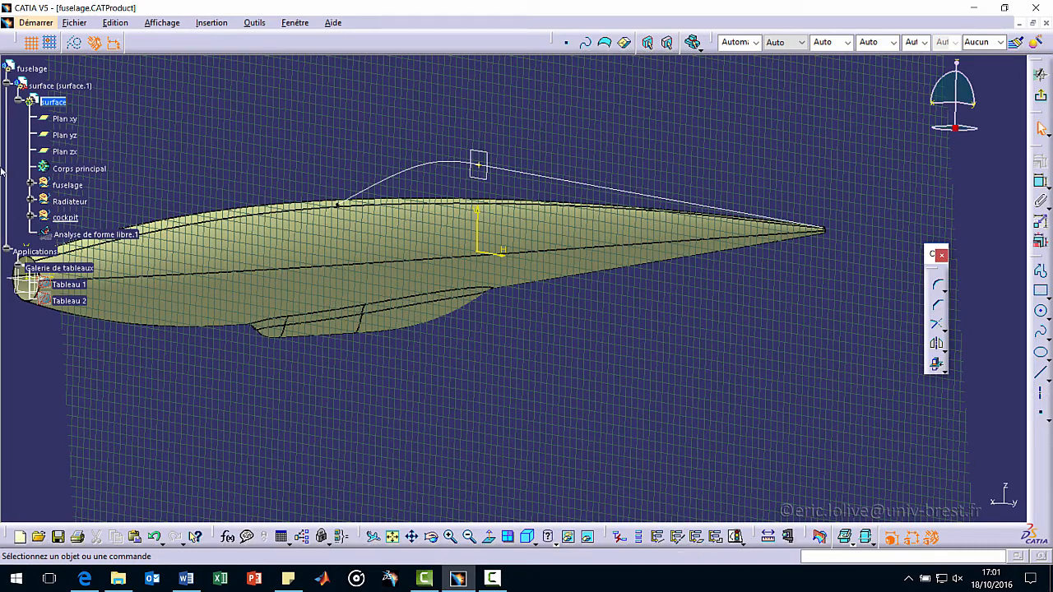
{"action": "left_click", "coordinate": [32, 186]}
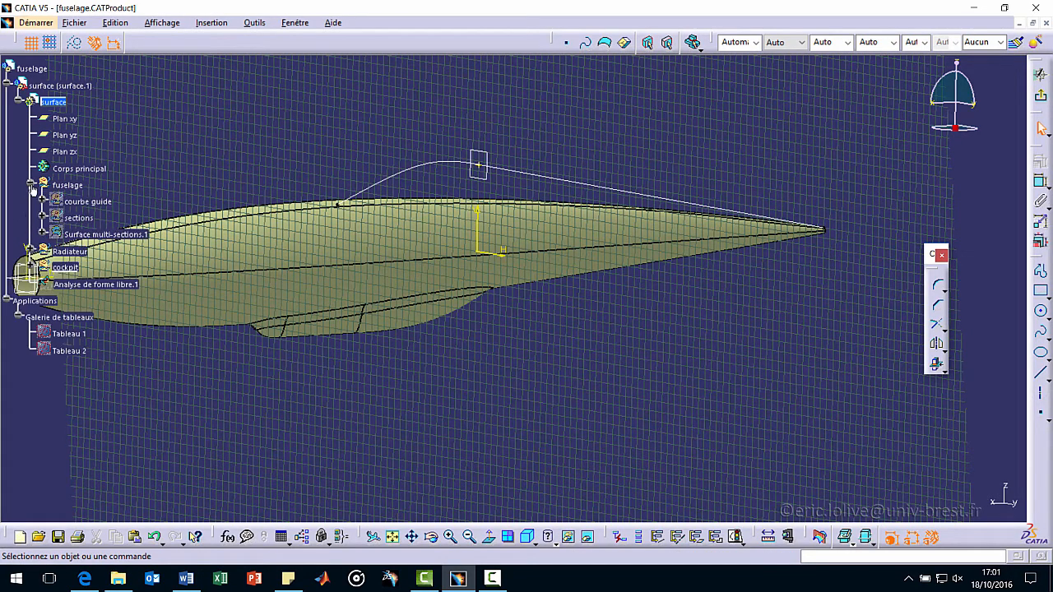
{"action": "left_click", "coordinate": [43, 203]}
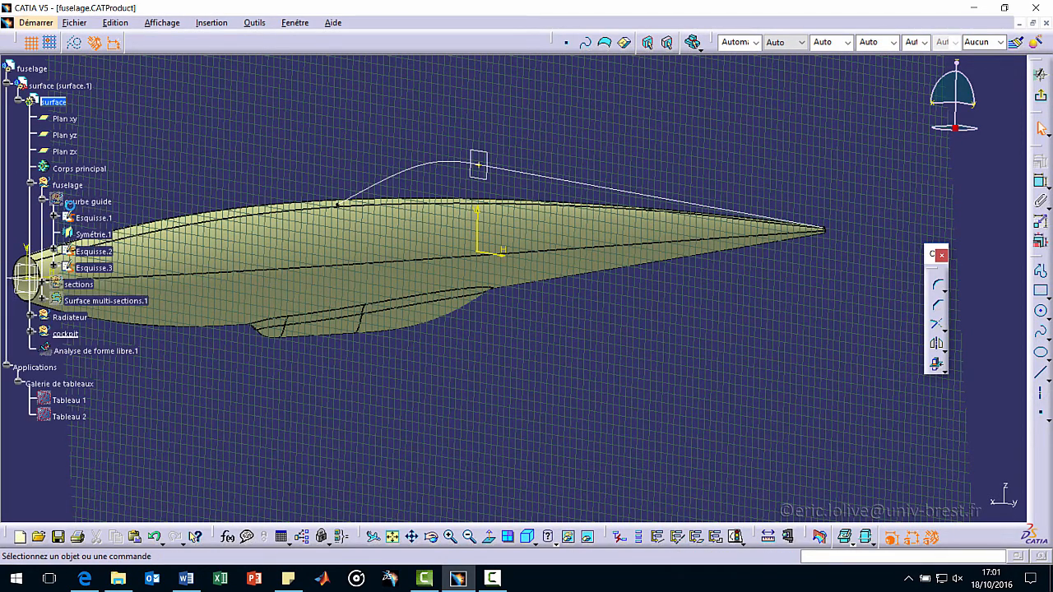
{"action": "key", "text": "space"}
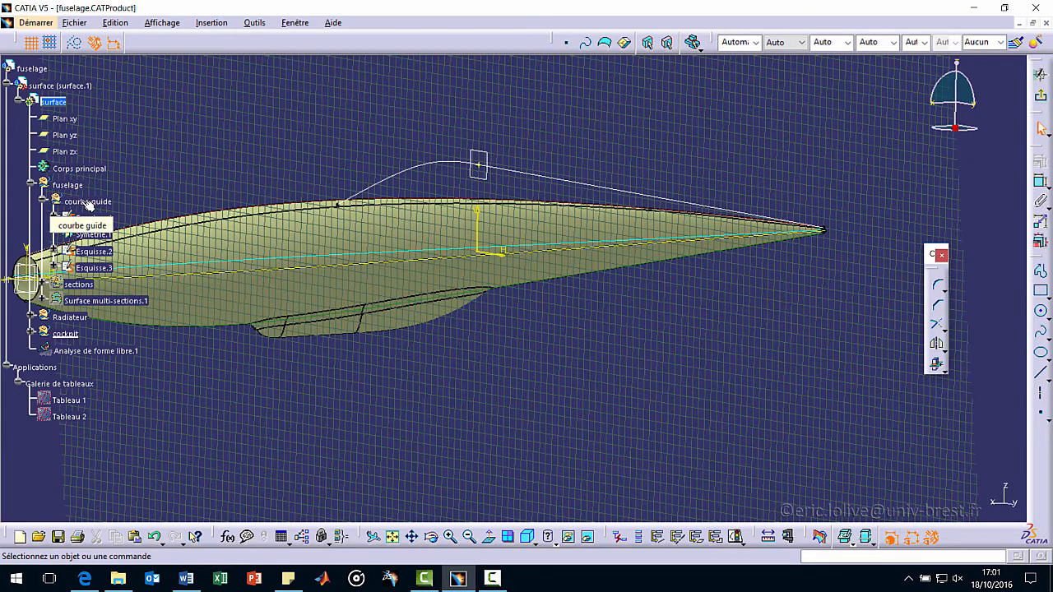
{"action": "middle_click_drag", "start_coordinate": [459, 281], "coordinate": [592, 355]}
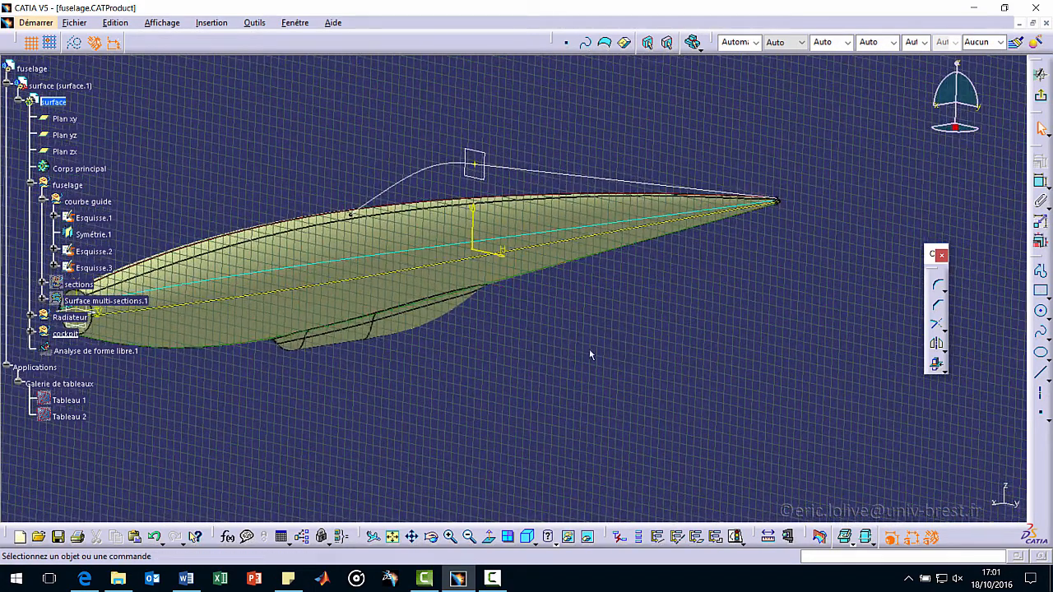
Step: Intersect the guide curves Esquisse.1 and Symétrie.1 with the sketch plane, and hide the courbe guide set again
{"action": "left_click", "coordinate": [439, 250]}
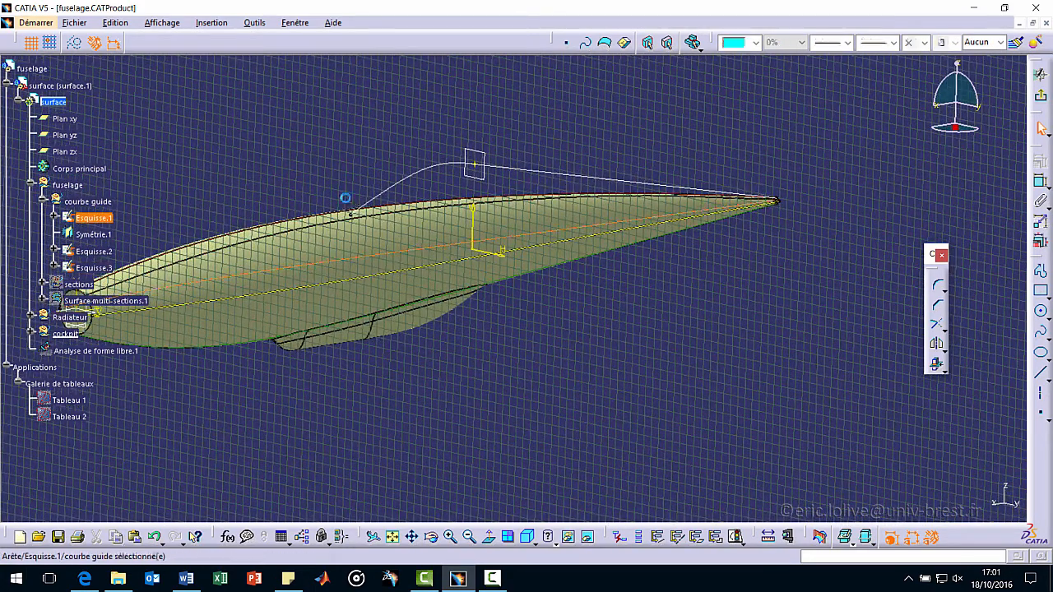
{"action": "left_click", "coordinate": [470, 258], "text": "ctrl"}
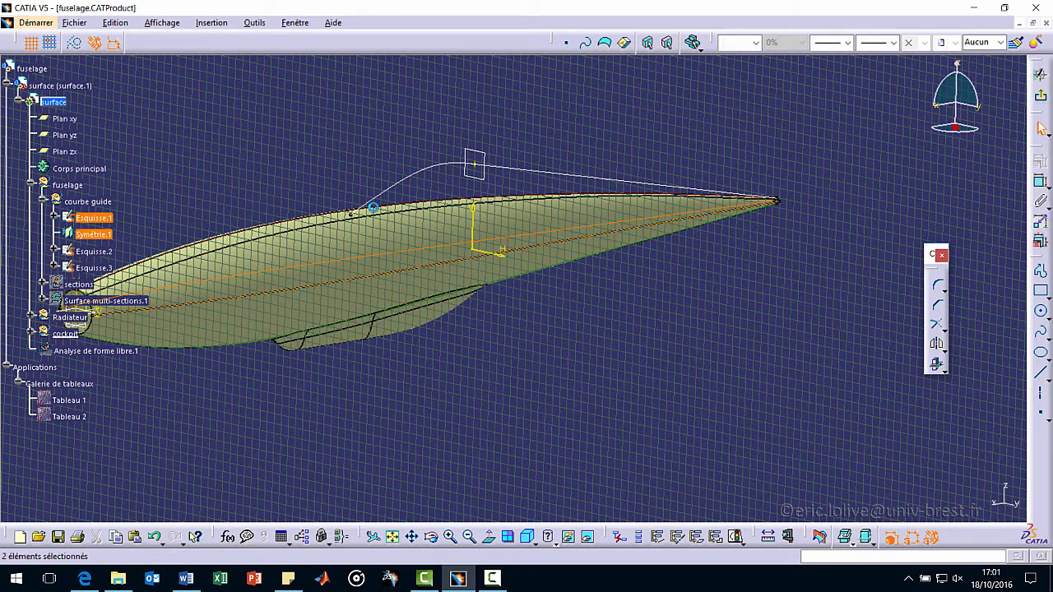
{"action": "left_click", "coordinate": [936, 366]}
{"action": "left_click", "coordinate": [907, 500]}
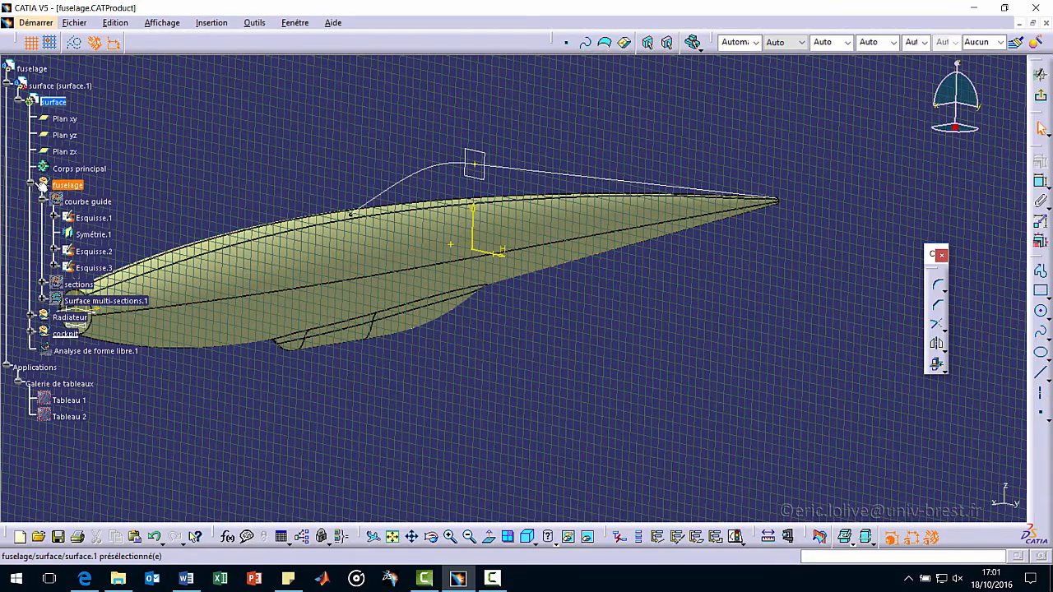
{"action": "left_click", "coordinate": [43, 201]}
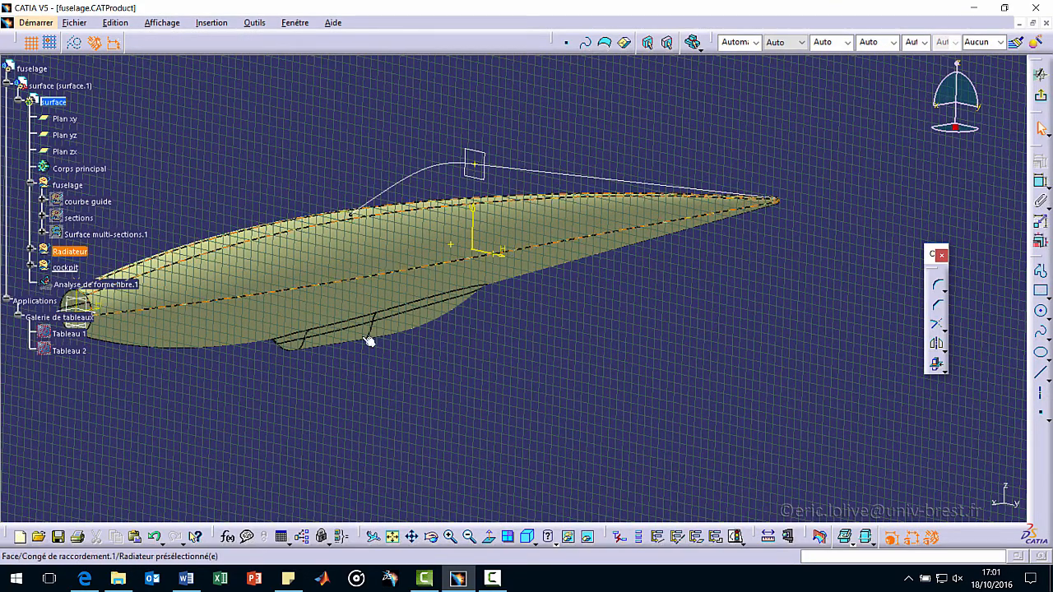
Step: Draw the cockpit section as a spline from one side intersection point over the crest point to the other, and finish the sketch
{"action": "middle_click_drag", "start_coordinate": [521, 305], "coordinate": [621, 308]}
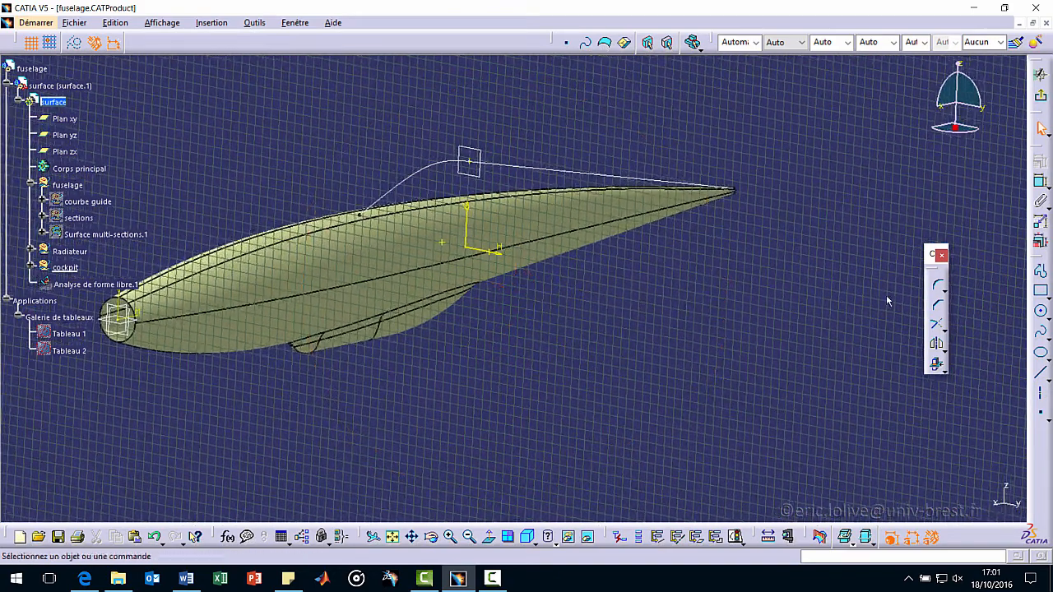
{"action": "left_click", "coordinate": [1040, 332]}
{"action": "left_click", "coordinate": [441, 242]}
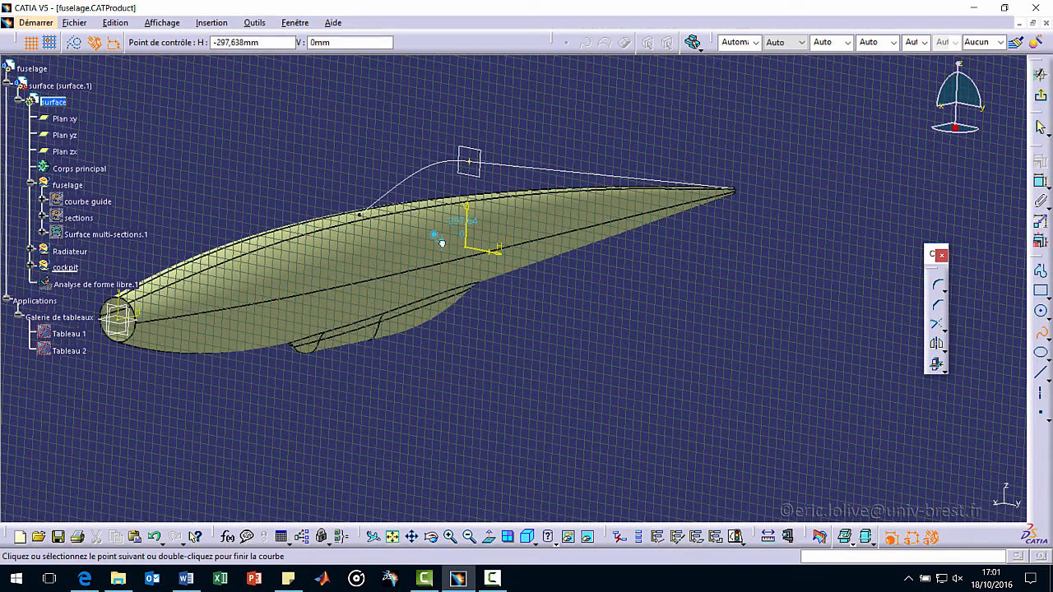
{"action": "left_click", "coordinate": [468, 161]}
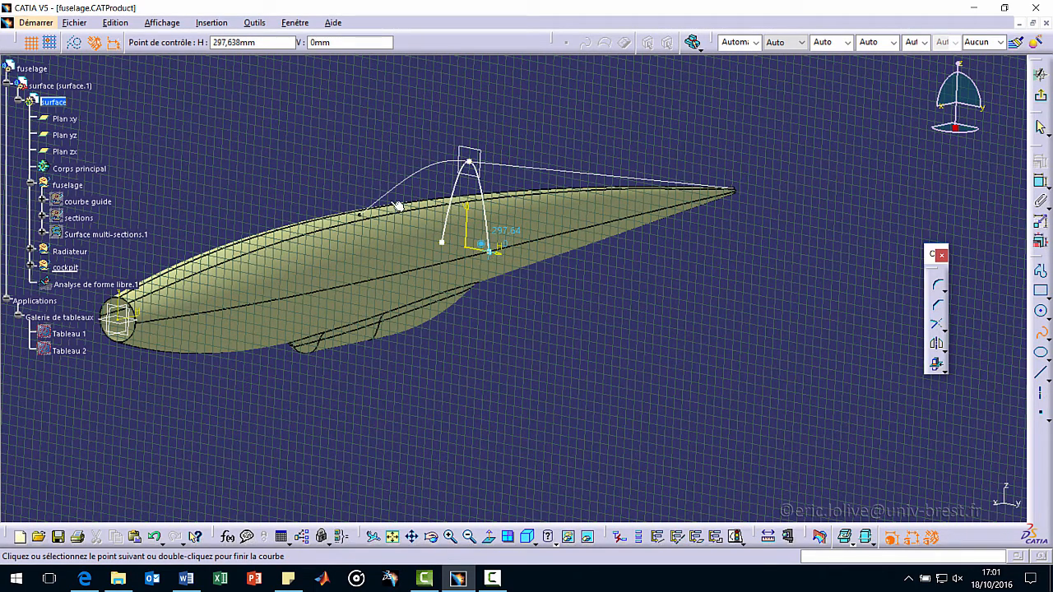
{"action": "double_click", "coordinate": [510, 256]}
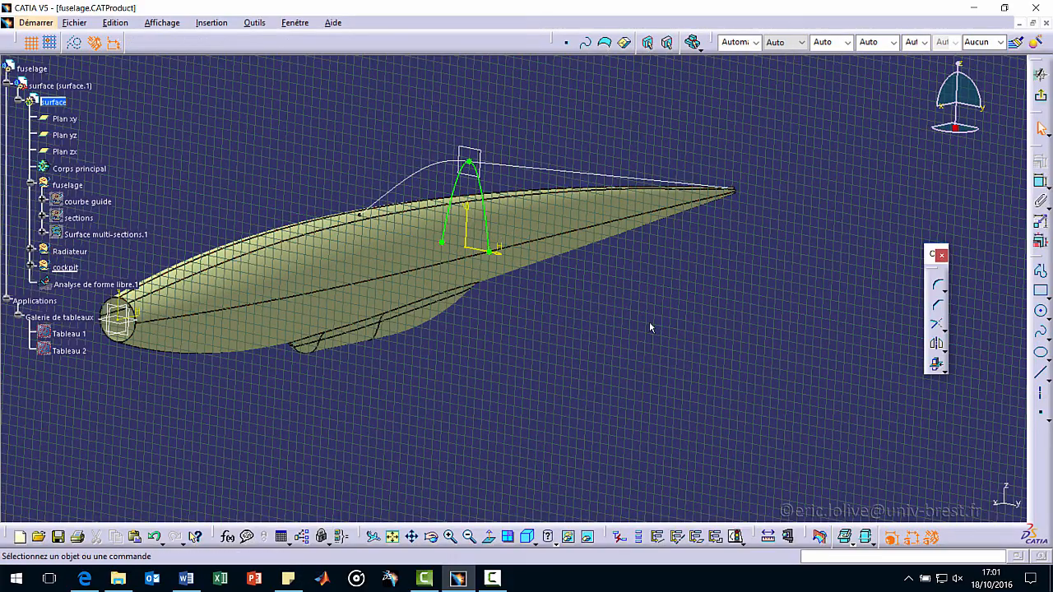
{"action": "mouse_move", "coordinate": [626, 292]}
{"action": "middle_mouse_down"}
{"action": "mouse_move", "coordinate": [541, 305]}
{"action": "mouse_move", "coordinate": [646, 299]}
{"action": "mouse_move", "coordinate": [700, 282]}
{"action": "mouse_move", "coordinate": [700, 272]}
{"action": "mouse_move", "coordinate": [614, 300]}
{"action": "middle_mouse_up"}
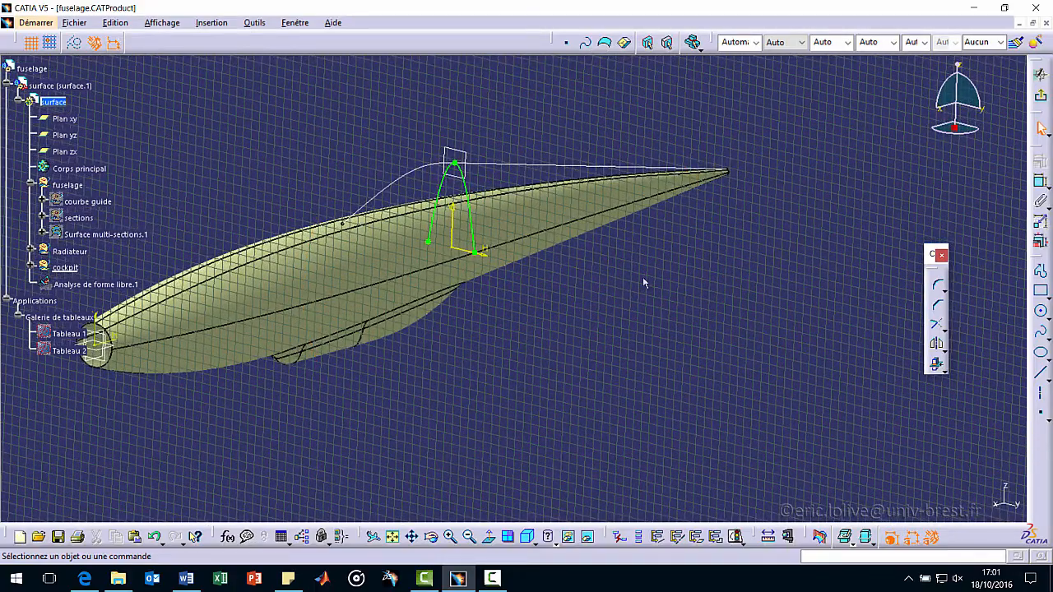
{"action": "left_click", "coordinate": [1041, 97]}
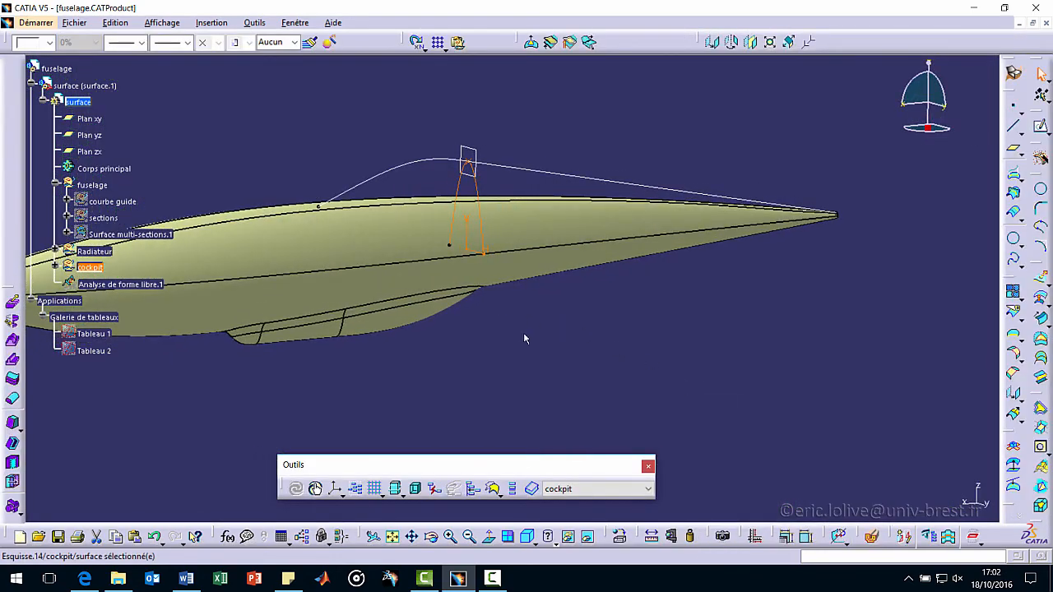
Step: Create a plane parallel to Plan.6 through the front endpoint of the cockpit's side profile
{"action": "middle_click_drag", "start_coordinate": [524, 338], "coordinate": [608, 302]}
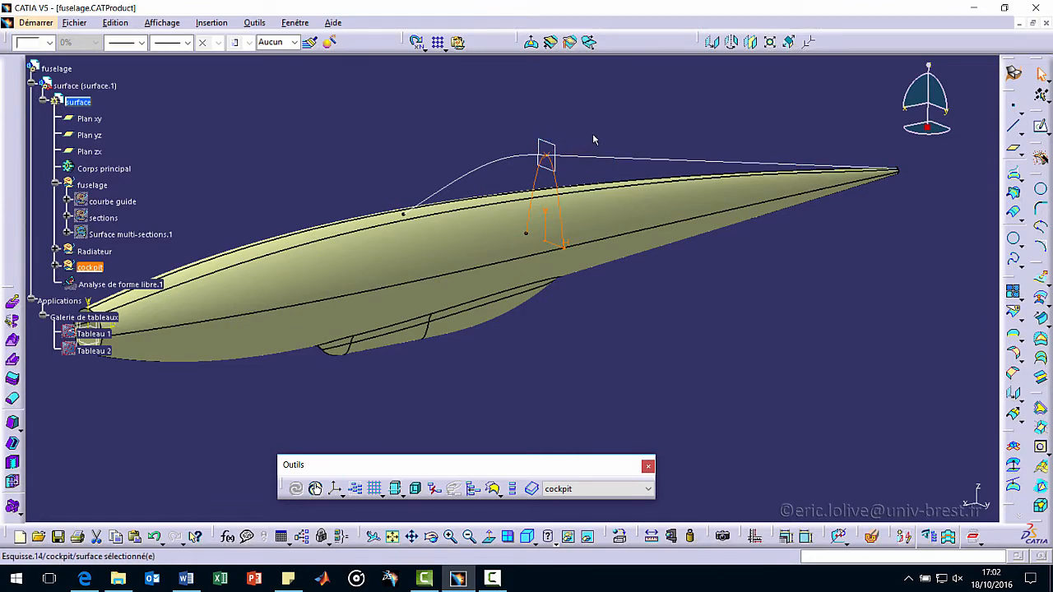
{"action": "left_click", "coordinate": [1014, 150]}
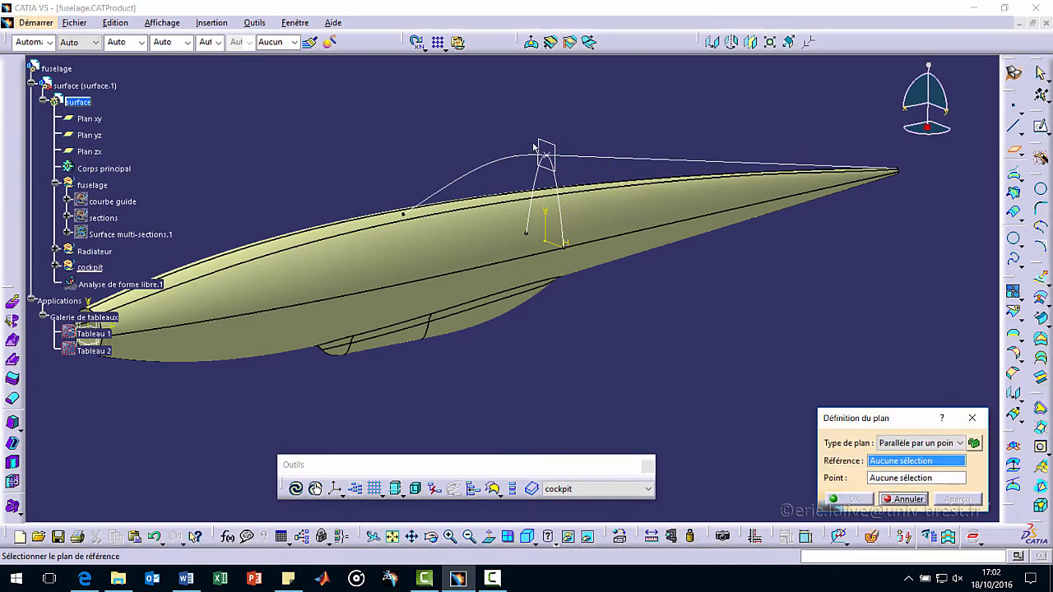
{"action": "left_click", "coordinate": [540, 148]}
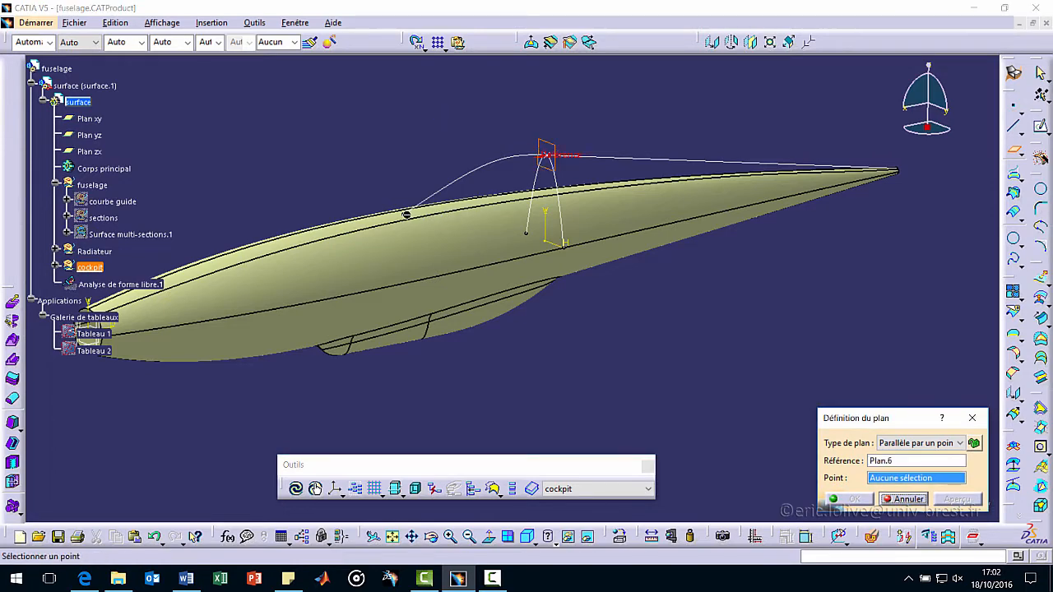
{"action": "left_click", "coordinate": [407, 215]}
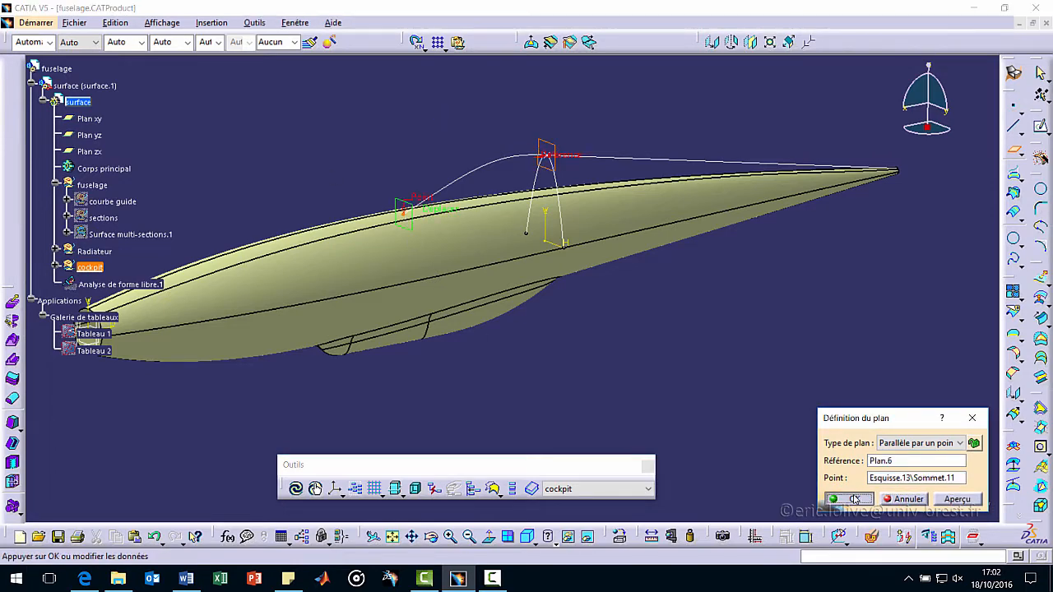
{"action": "left_click", "coordinate": [854, 499]}
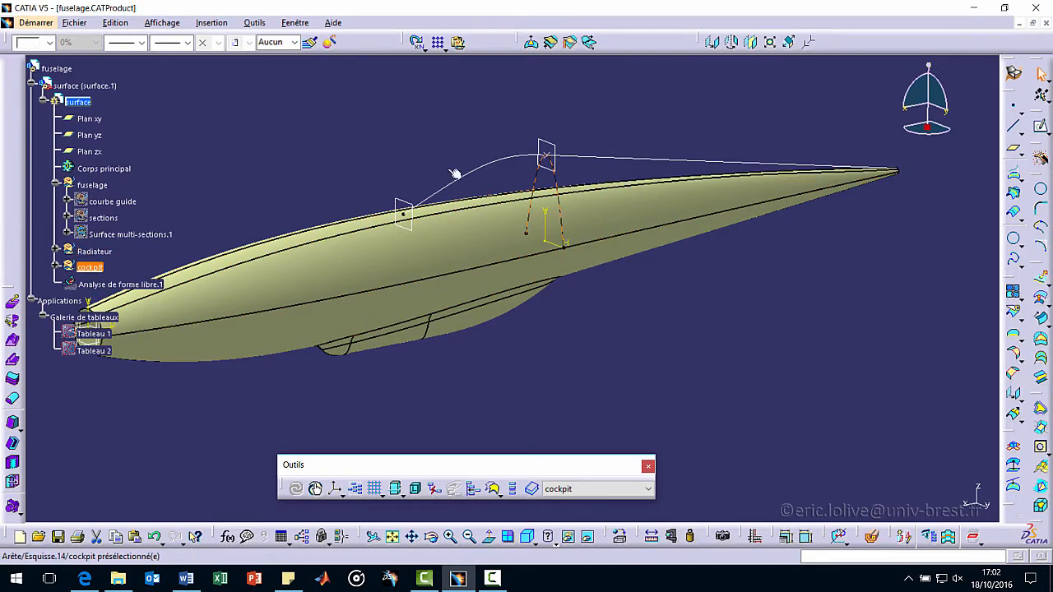
Step: Copy the cockpit section sketch at the crest and paste it onto the new plane at the profile's front endpoint
{"action": "right_click", "coordinate": [560, 210]}
{"action": "left_click", "coordinate": [596, 350]}
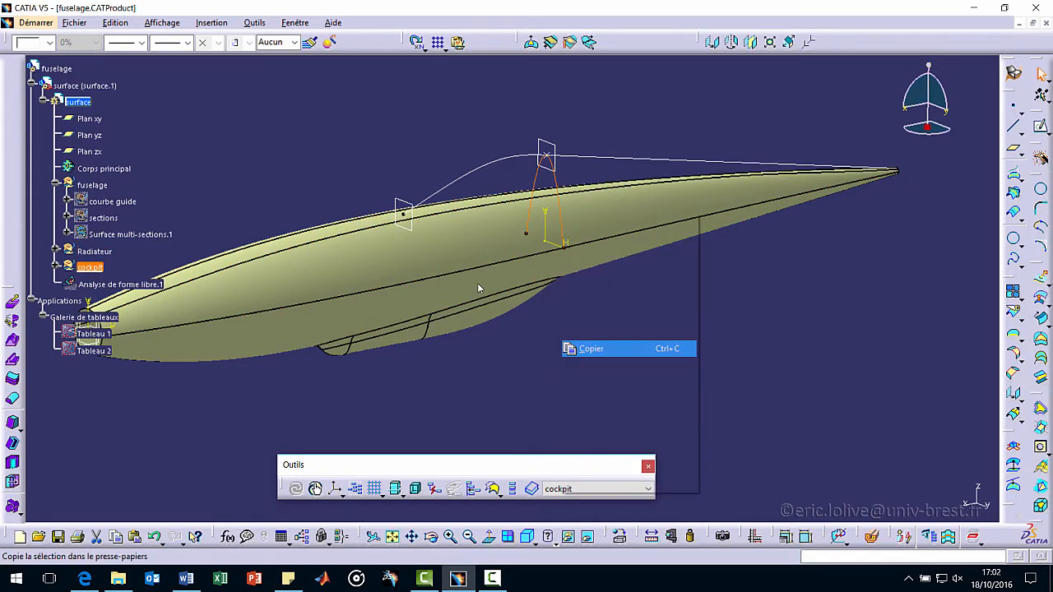
{"action": "left_click", "coordinate": [328, 166]}
{"action": "right_click", "coordinate": [402, 202]}
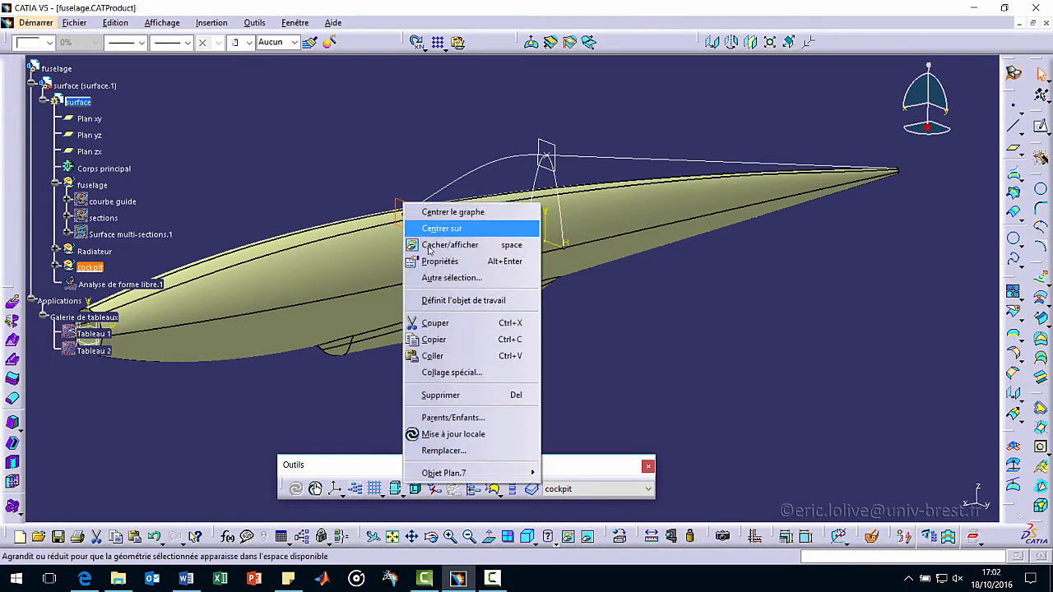
{"action": "left_click", "coordinate": [447, 355]}
{"action": "left_click", "coordinate": [642, 356]}
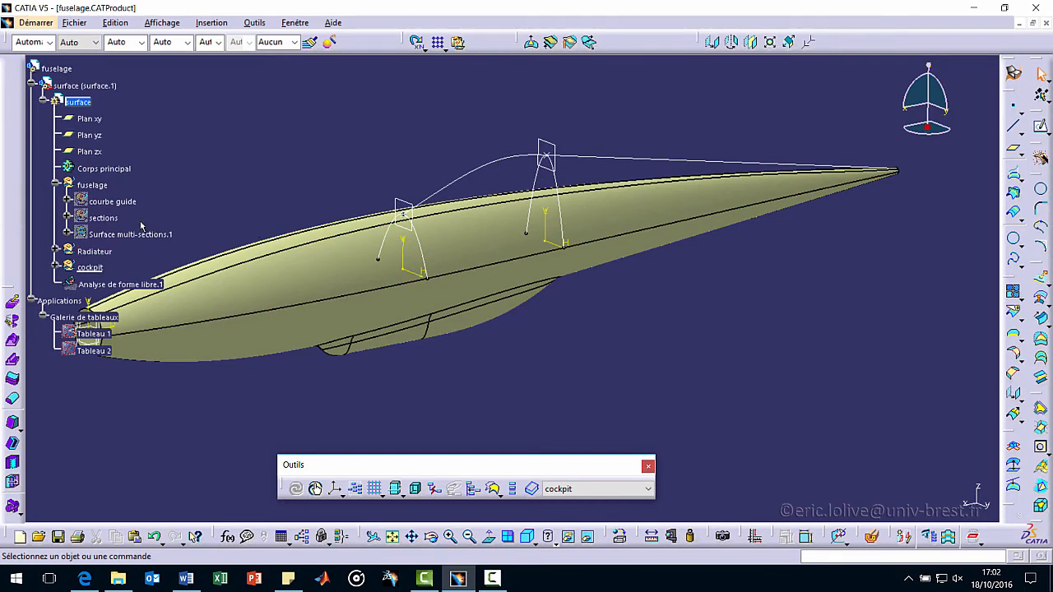
Step: Expand the fuselage's courbe guide and sections sets in the tree, and show the sections set
{"action": "left_click", "coordinate": [68, 201]}
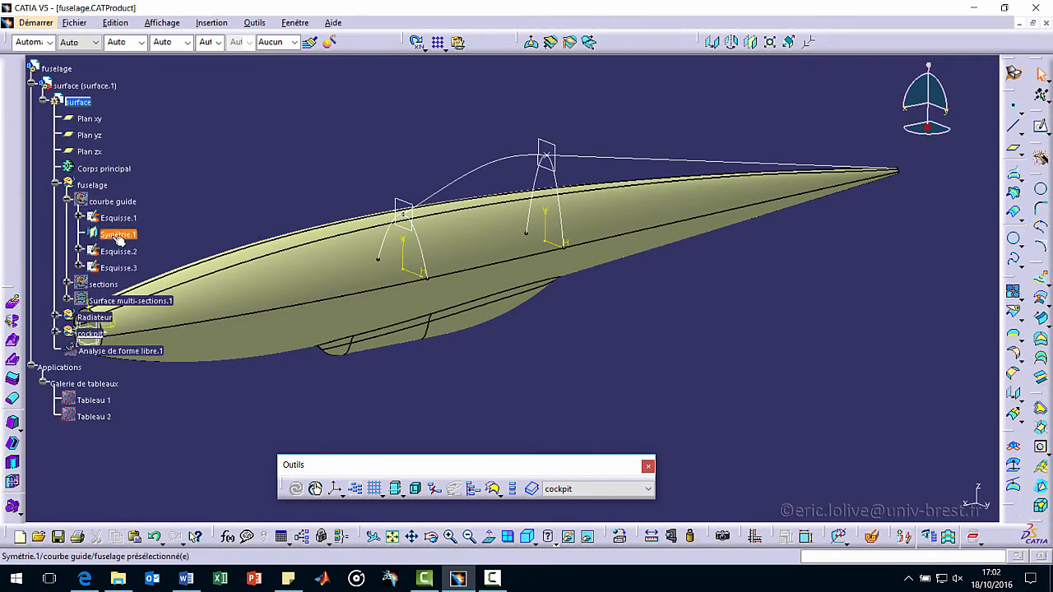
{"action": "left_click", "coordinate": [67, 200]}
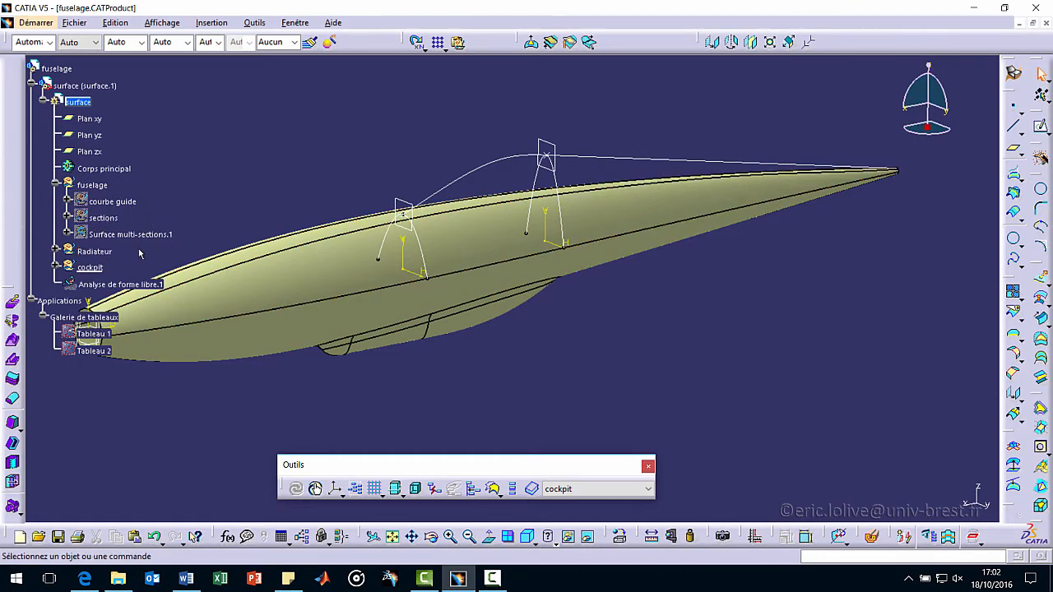
{"action": "left_click", "coordinate": [67, 201]}
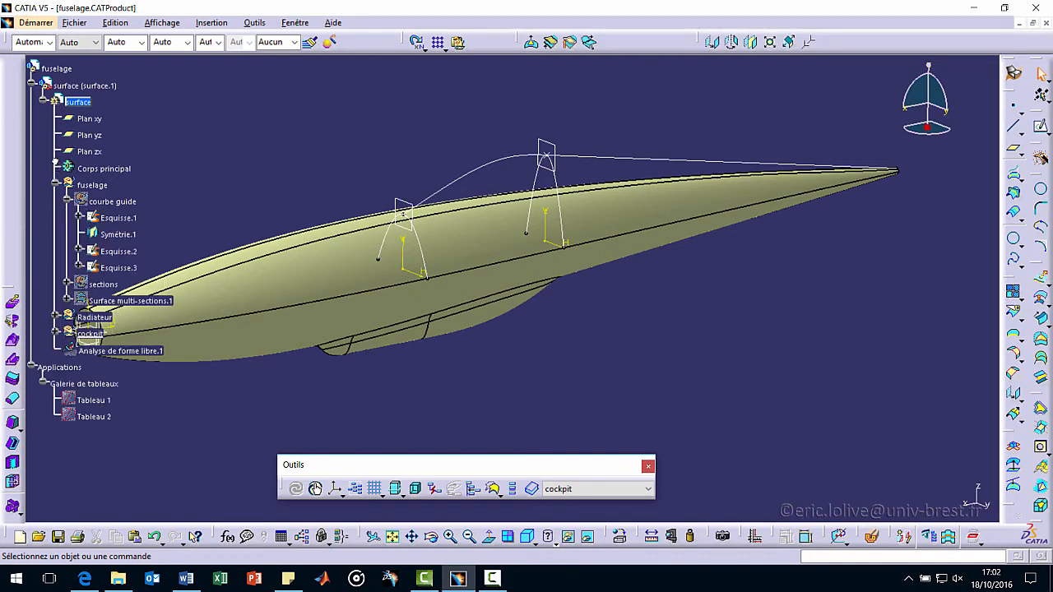
{"action": "left_click", "coordinate": [67, 284]}
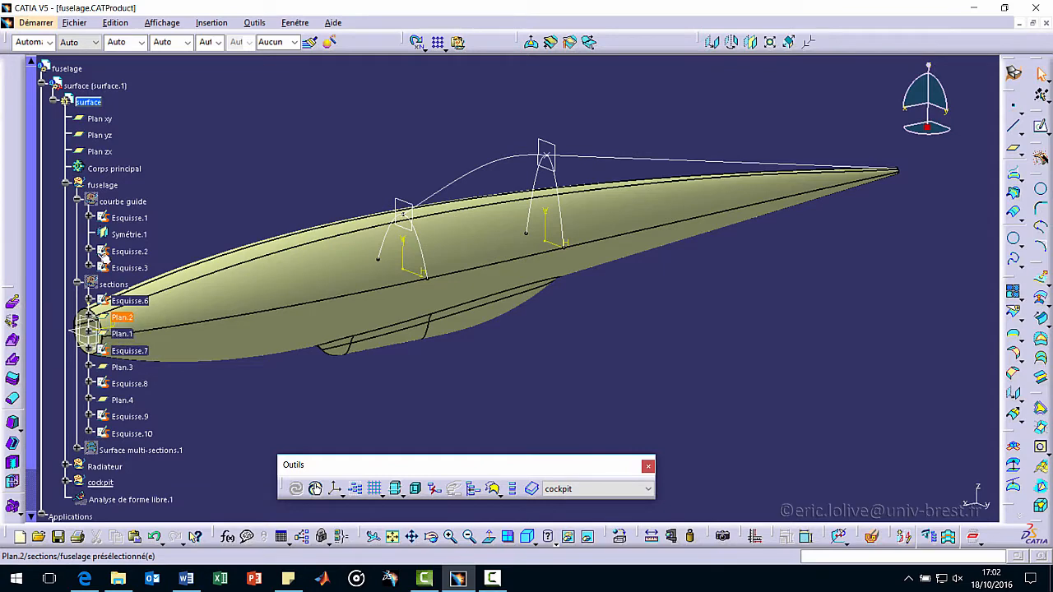
{"action": "left_click", "coordinate": [123, 319]}
{"action": "right_click", "coordinate": [104, 288]}
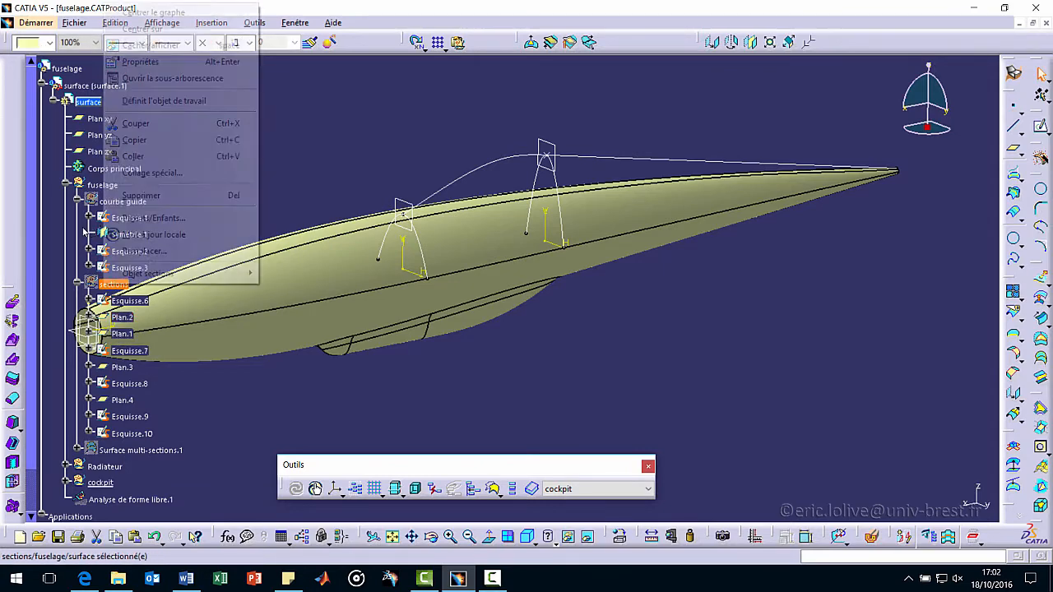
{"action": "left_click", "coordinate": [121, 44]}
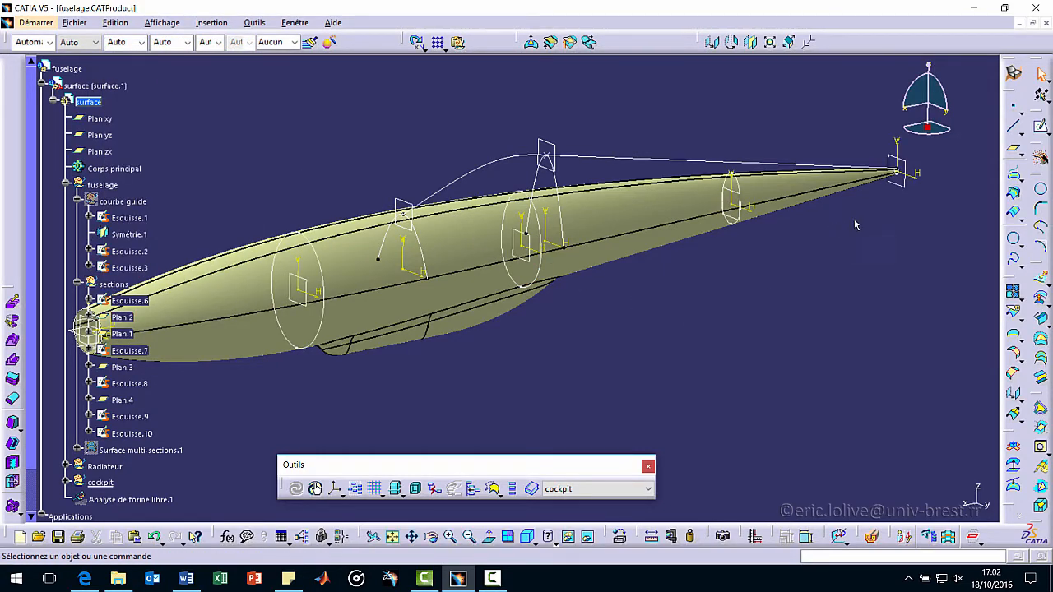
Step: Paste the copied cockpit section sketch onto Plan.1 at the fuselage's tail end
{"action": "left_click", "coordinate": [896, 192]}
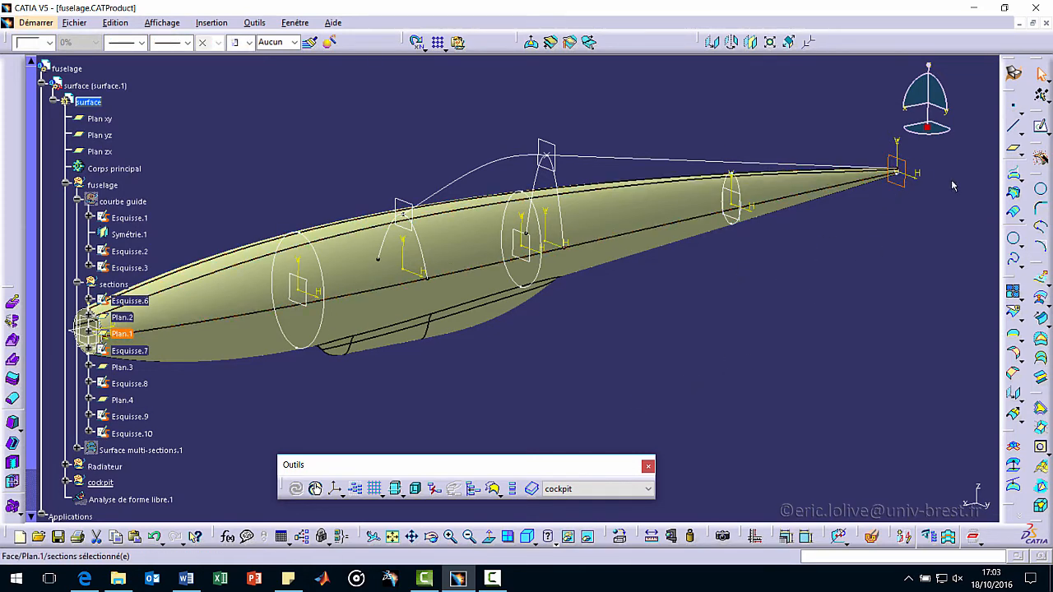
{"action": "right_click", "coordinate": [908, 167]}
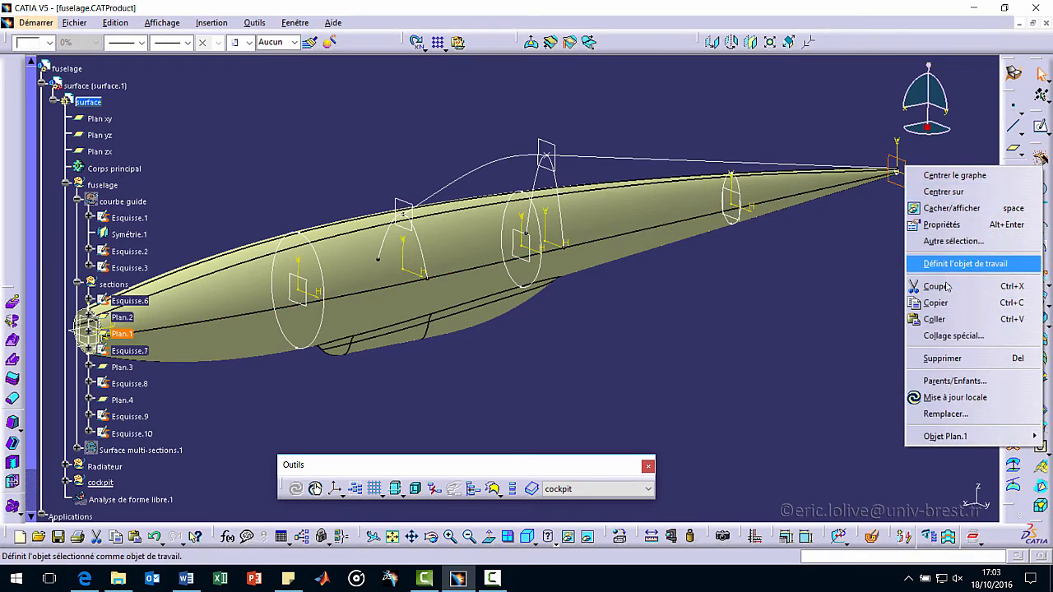
{"action": "left_click", "coordinate": [933, 320]}
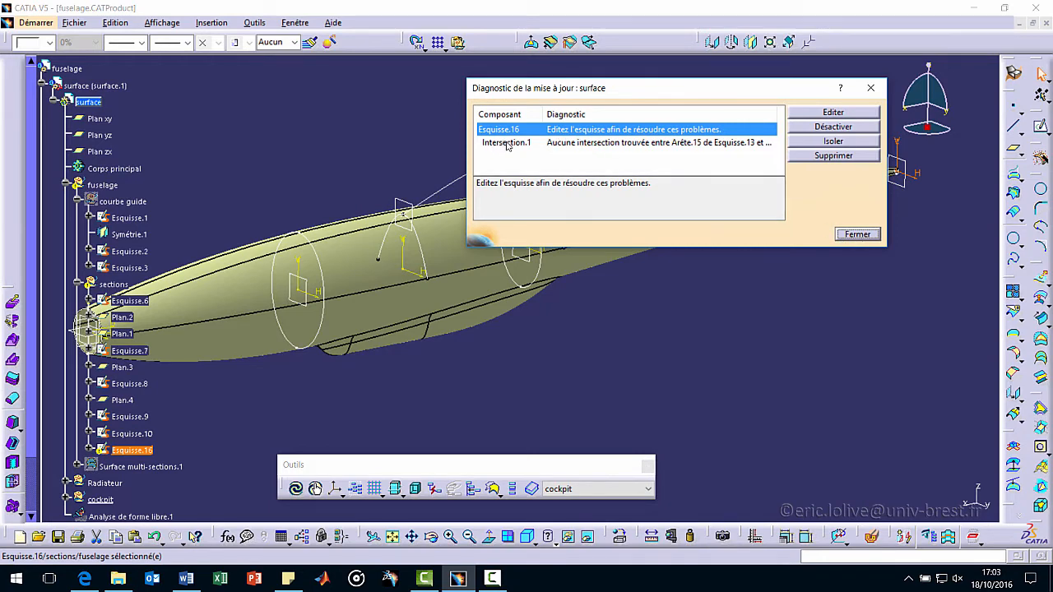
Step: Repair Intersection.1 in the pasted sketch by making the cockpit profile's rear line, Esquisse.13/Arête.20, the element to intersect
{"action": "double_click", "coordinate": [681, 144]}
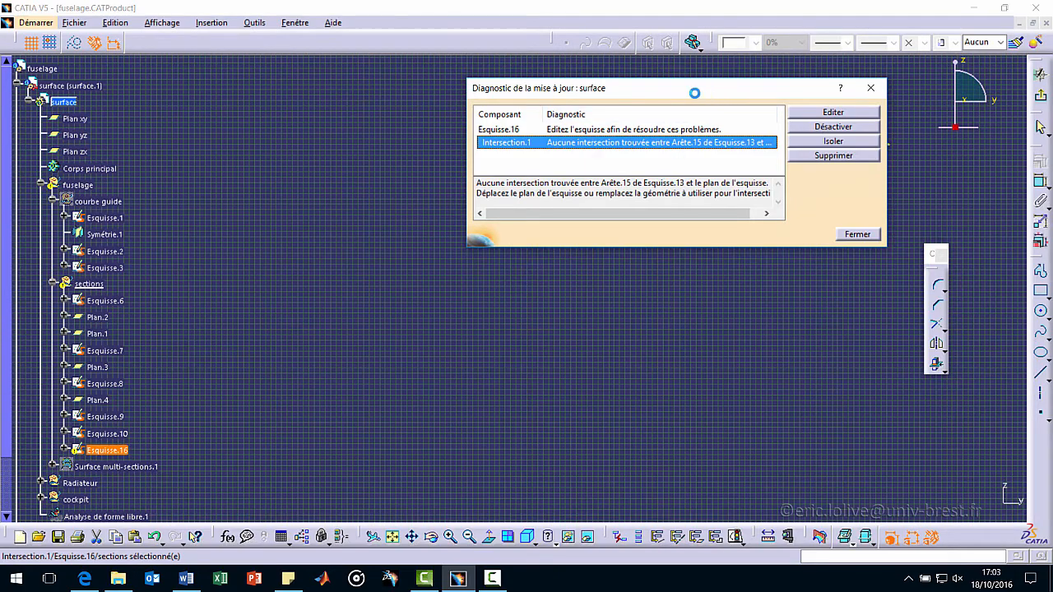
{"action": "left_click_drag", "start_coordinate": [693, 89], "coordinate": [375, 84]}
{"action": "mouse_move", "coordinate": [845, 142]}
{"action": "middle_mouse_down"}
{"action": "mouse_move", "coordinate": [625, 246]}
{"action": "mouse_move", "coordinate": [553, 263]}
{"action": "mouse_move", "coordinate": [577, 196]}
{"action": "middle_mouse_up"}
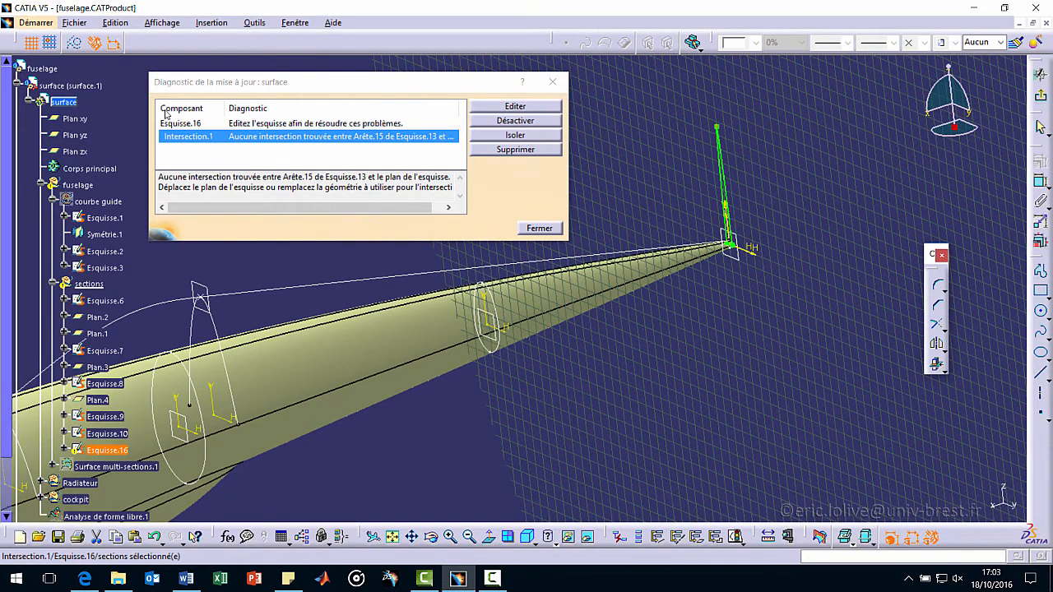
{"action": "double_click", "coordinate": [166, 111]}
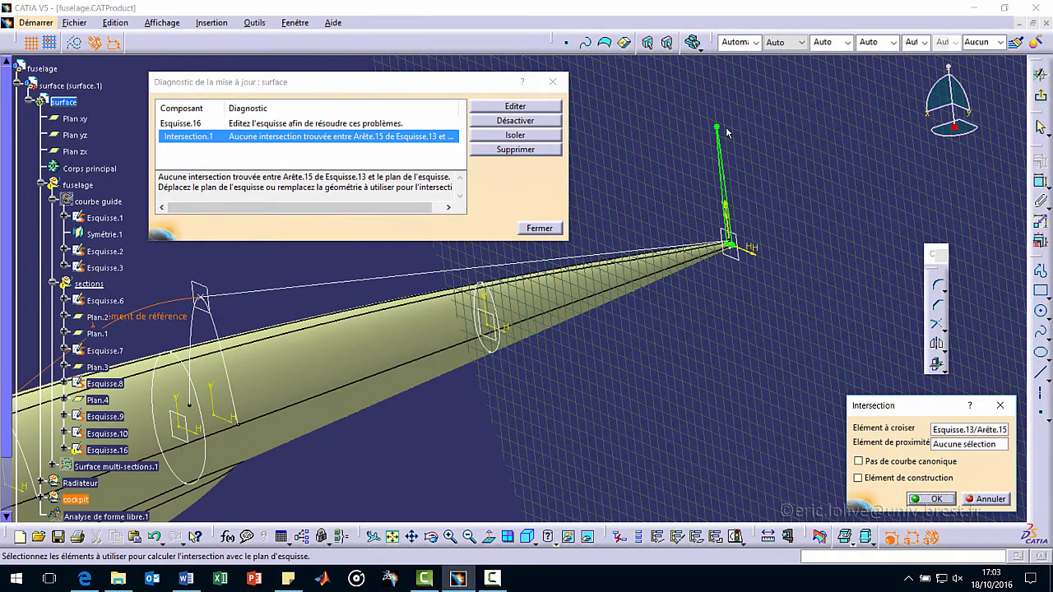
{"action": "left_click", "coordinate": [353, 281]}
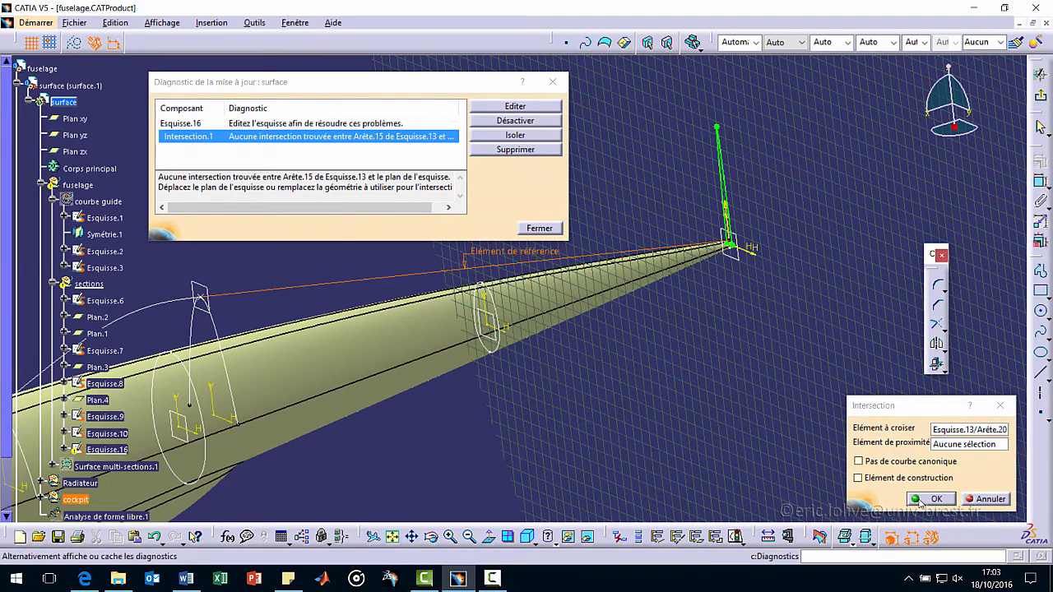
{"action": "left_click", "coordinate": [927, 500]}
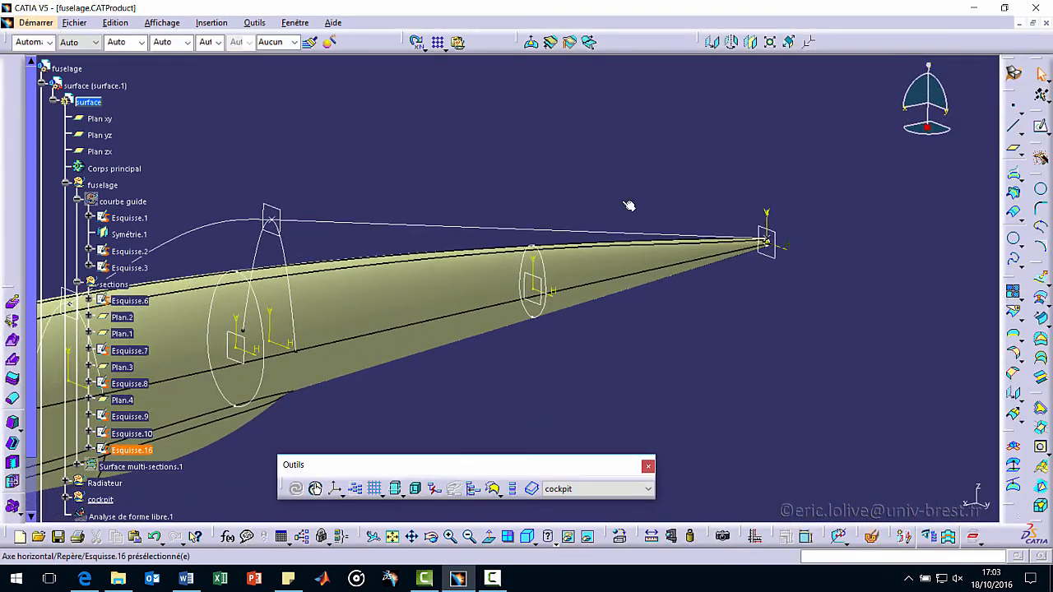
Step: Examine the pasted cockpit section at the fuselage's tail end up close, and view the whole fuselage again
{"action": "middle_click_drag", "start_coordinate": [777, 238], "coordinate": [176, 261], "text": "ctrl"}
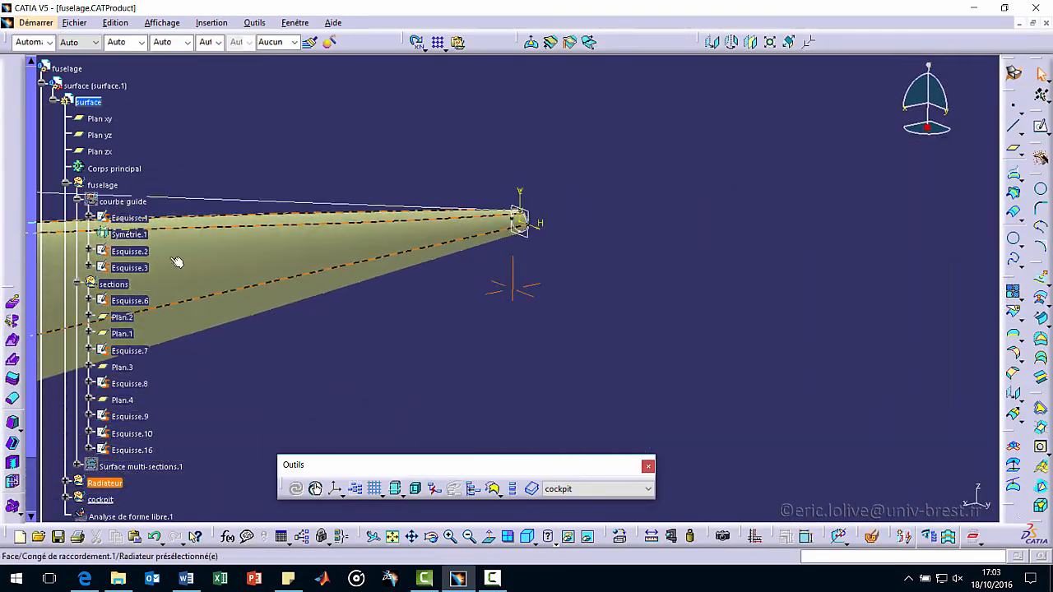
{"action": "middle_click_drag", "start_coordinate": [289, 247], "coordinate": [252, 266]}
{"action": "middle_click_drag", "start_coordinate": [548, 362], "coordinate": [583, 332], "text": "ctrl"}
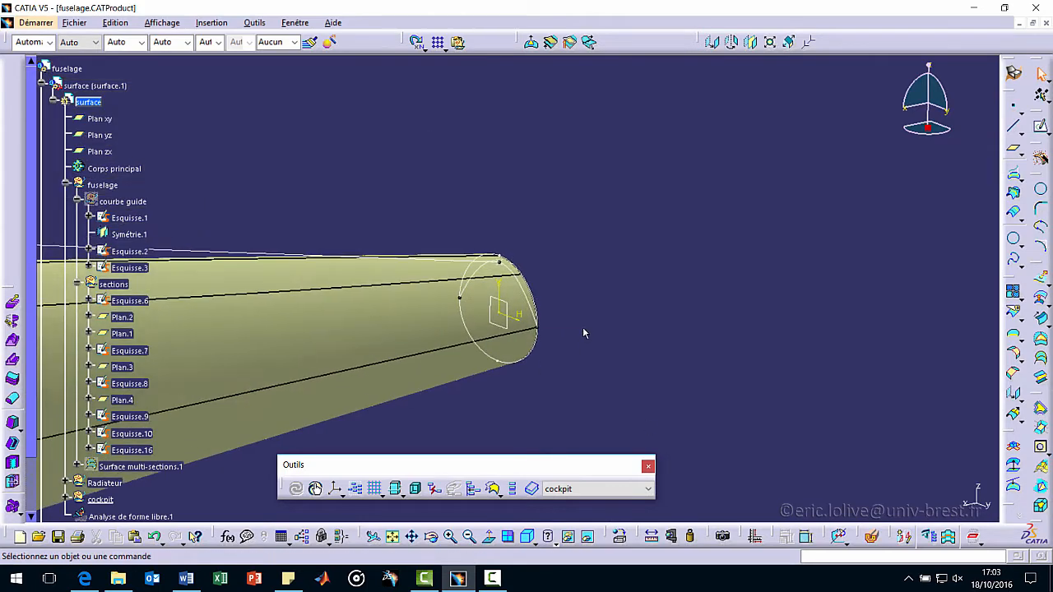
{"action": "middle_click_drag", "start_coordinate": [486, 366], "coordinate": [732, 346]}
{"action": "middle_click_drag", "start_coordinate": [733, 345], "coordinate": [738, 294], "text": "ctrl"}
{"action": "left_click", "coordinate": [831, 204]}
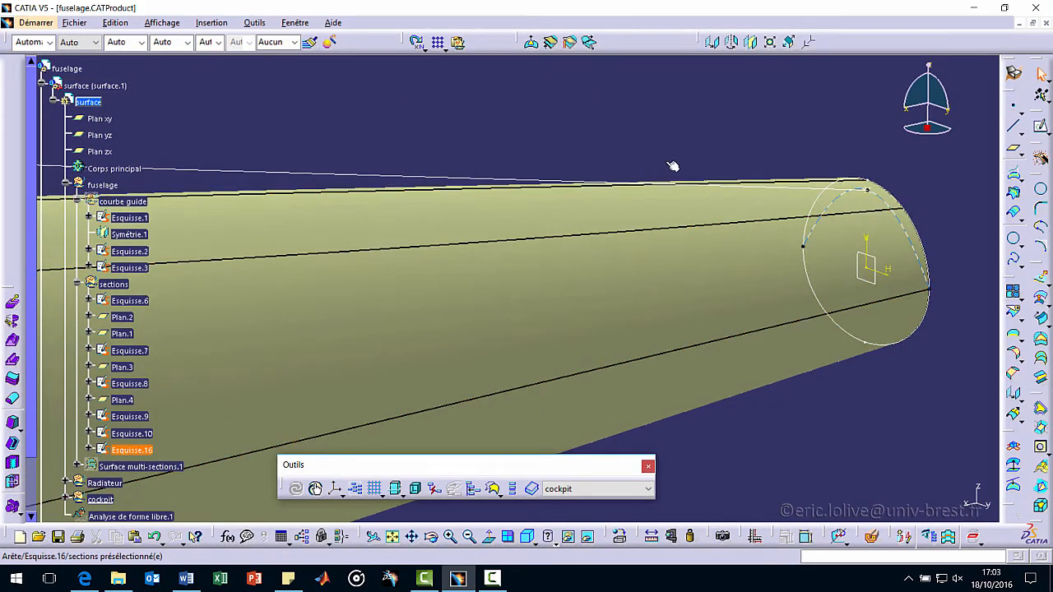
{"action": "middle_click_drag", "start_coordinate": [709, 158], "coordinate": [784, 395], "text": "ctrl"}
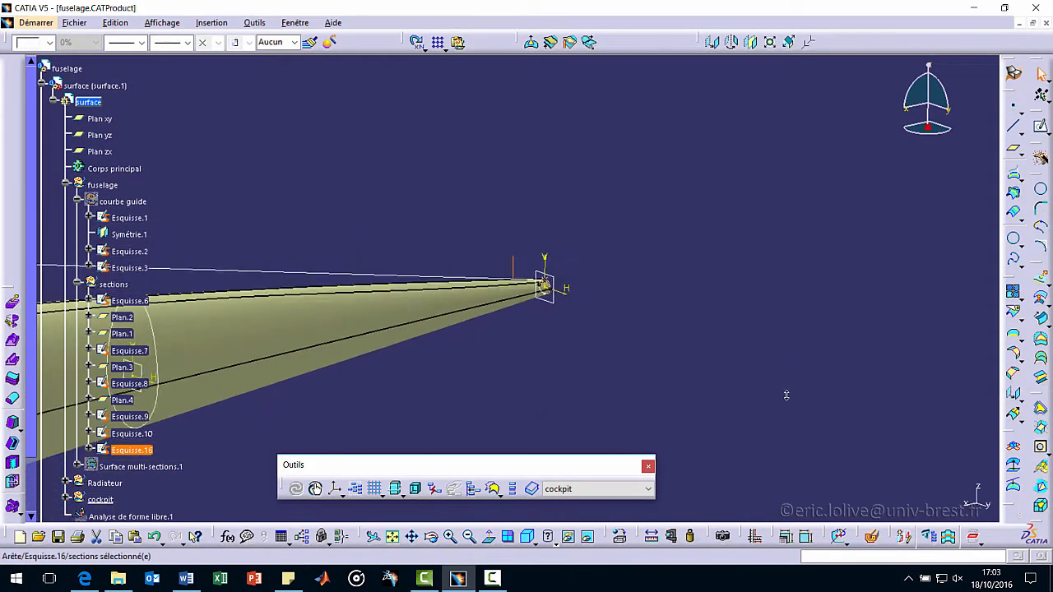
{"action": "middle_click_drag", "start_coordinate": [631, 282], "coordinate": [724, 345]}
{"action": "middle_click_drag", "start_coordinate": [391, 185], "coordinate": [524, 146]}
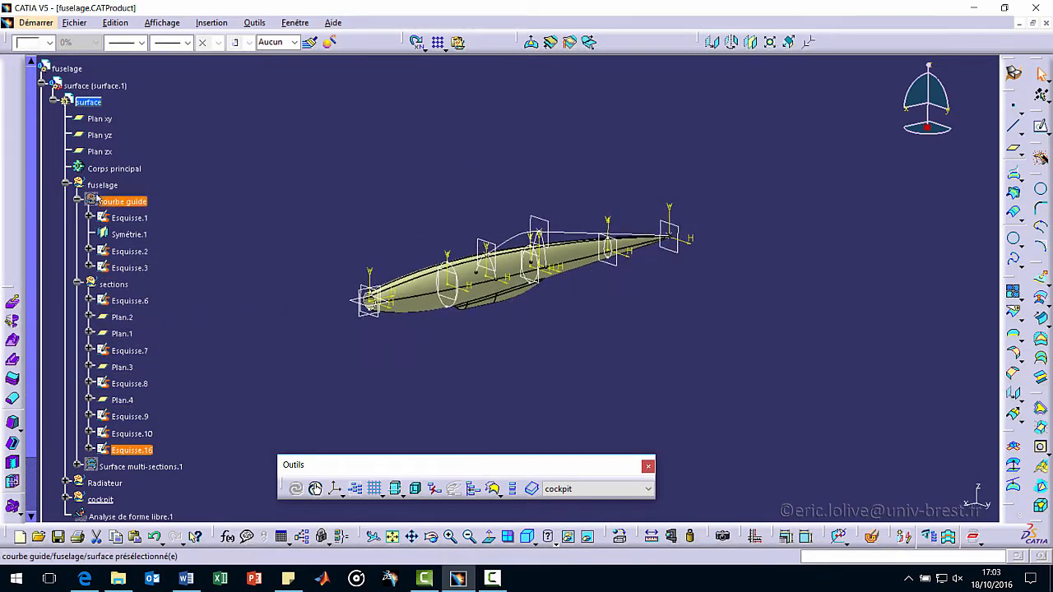
Step: Hide the sections set again and collapse the courbe guide and sections sets in the tree
{"action": "left_click", "coordinate": [77, 199]}
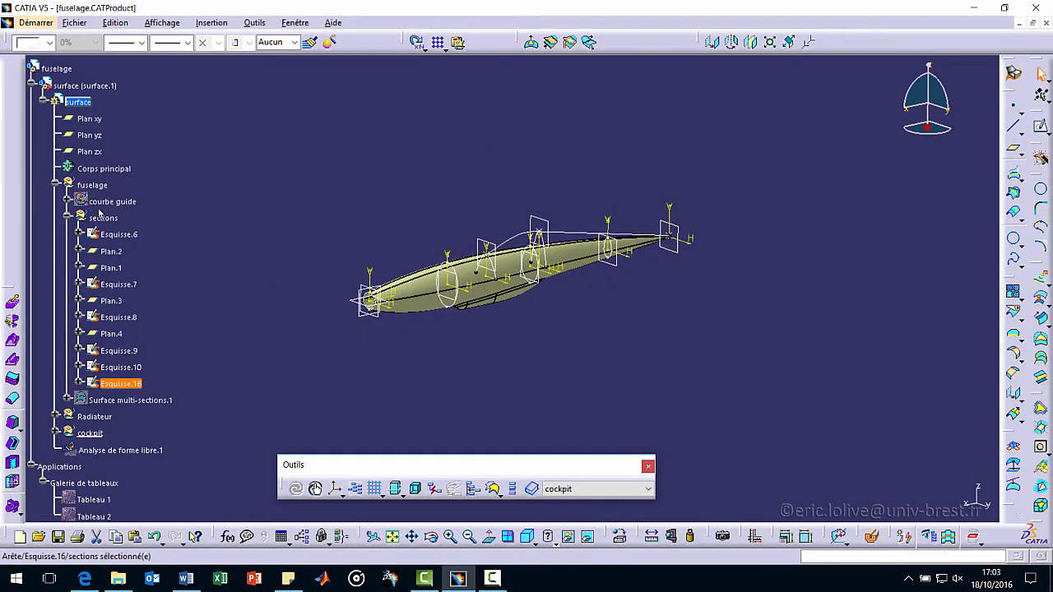
{"action": "left_click", "coordinate": [108, 221]}
{"action": "key", "text": "space"}
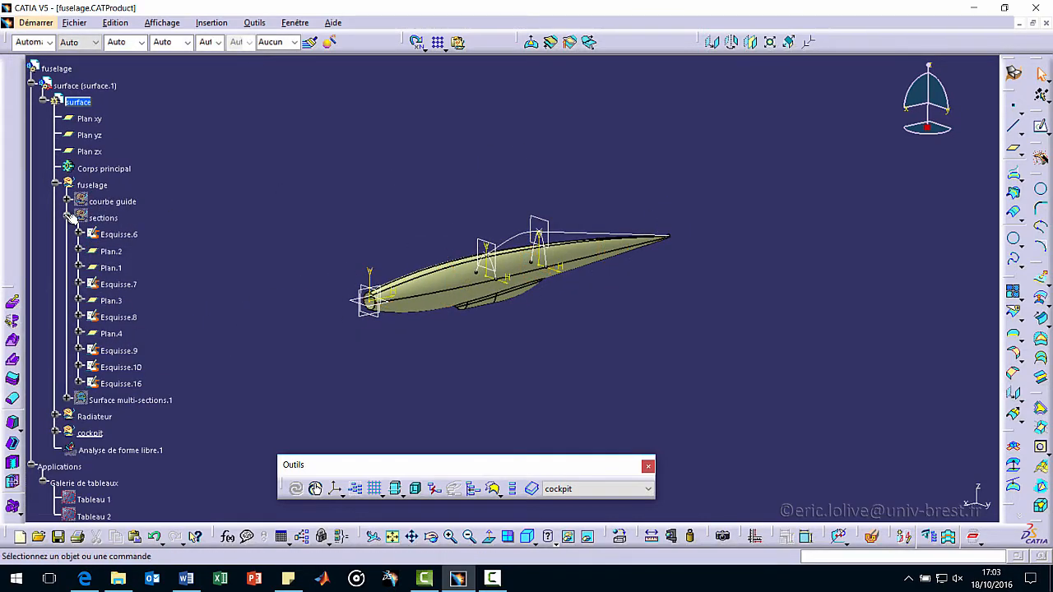
{"action": "left_click", "coordinate": [68, 217]}
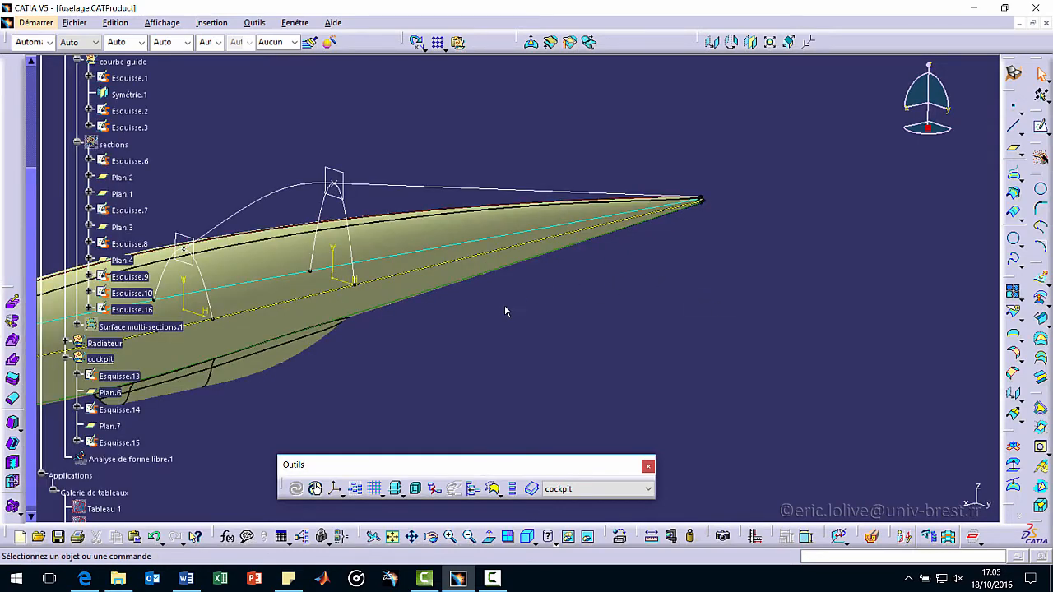
Step: Move the tail section sketch Esquisse.16 from the sections set to the last position inside the cockpit geometrical set
{"action": "middle_click_drag", "start_coordinate": [506, 311], "coordinate": [533, 196]}
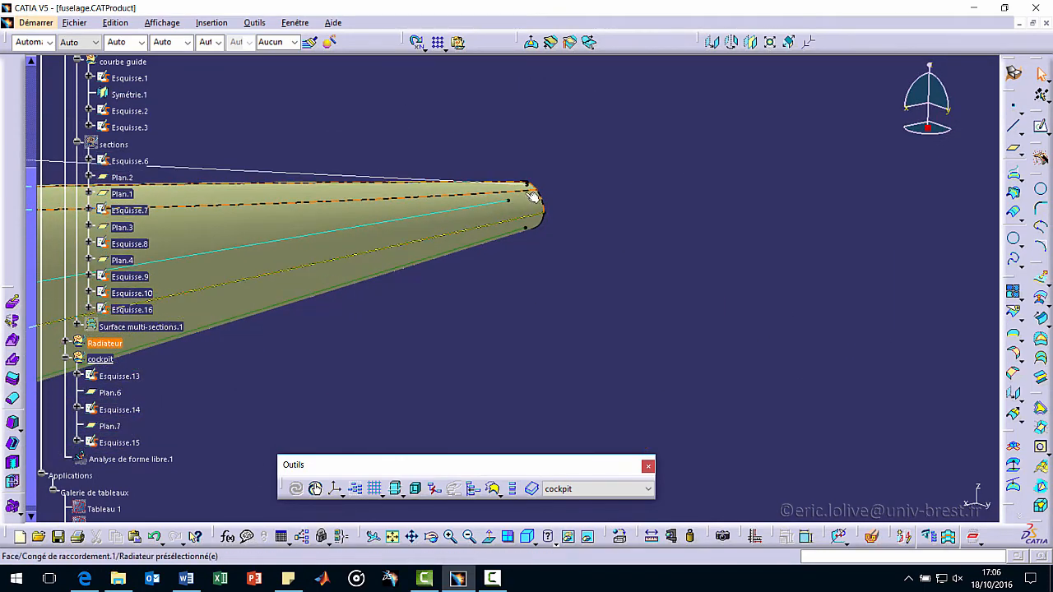
{"action": "middle_click_drag", "start_coordinate": [564, 238], "coordinate": [613, 300]}
{"action": "scroll", "coordinate": [156, 125], "scroll_direction": "down", "scroll_amount": 3}
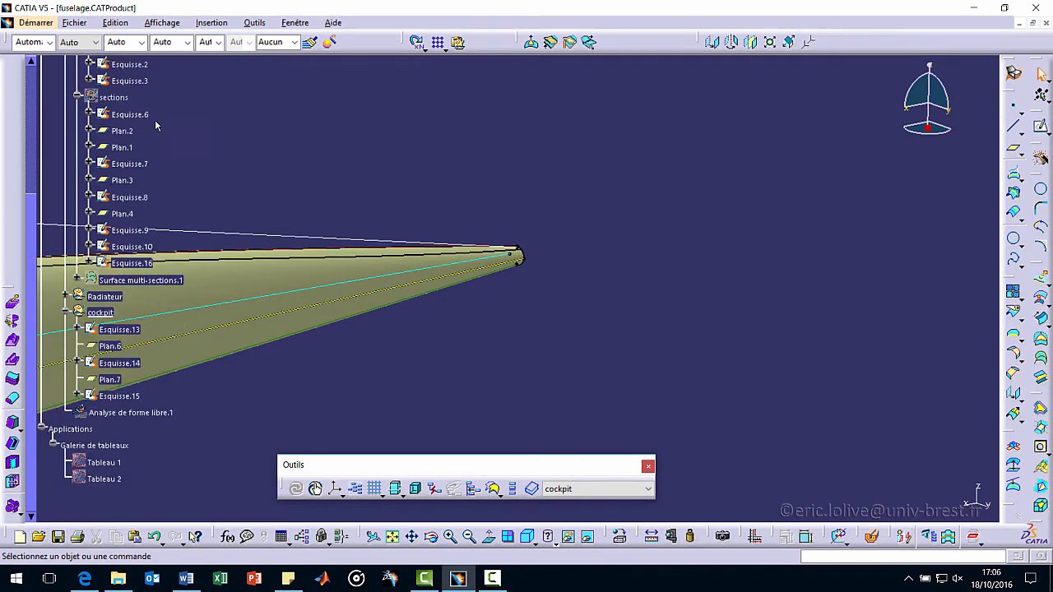
{"action": "scroll", "coordinate": [154, 106], "scroll_direction": "up", "scroll_amount": 6}
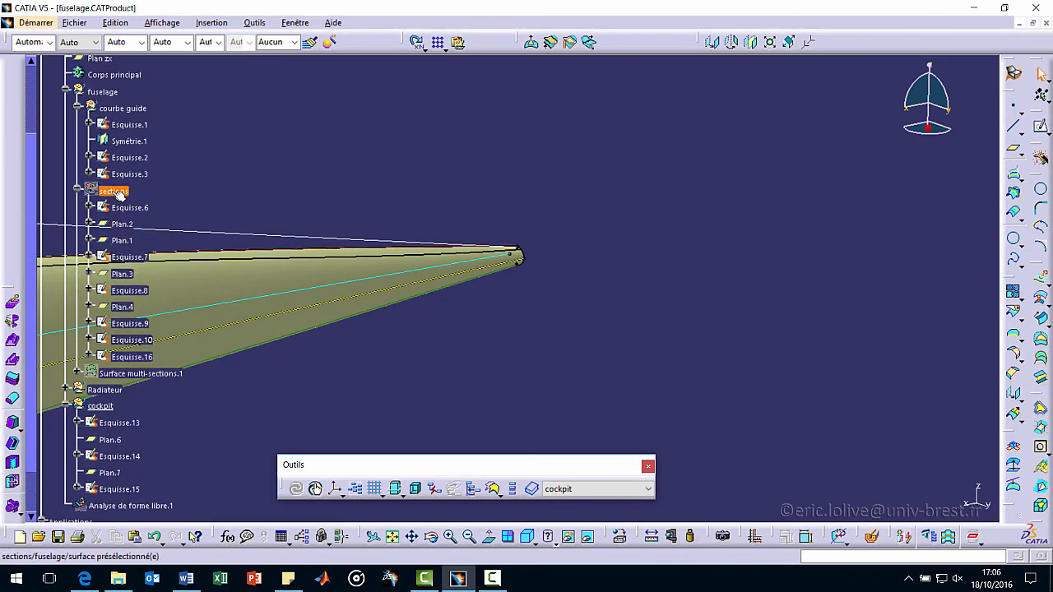
{"action": "right_click", "coordinate": [129, 359]}
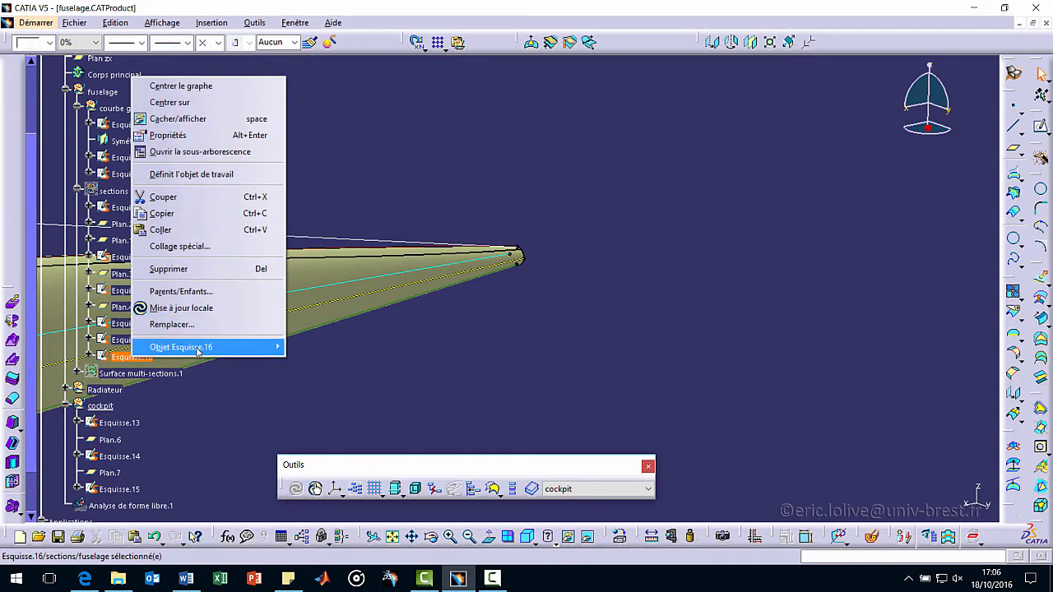
{"action": "mouse_move", "coordinate": [197, 350]}
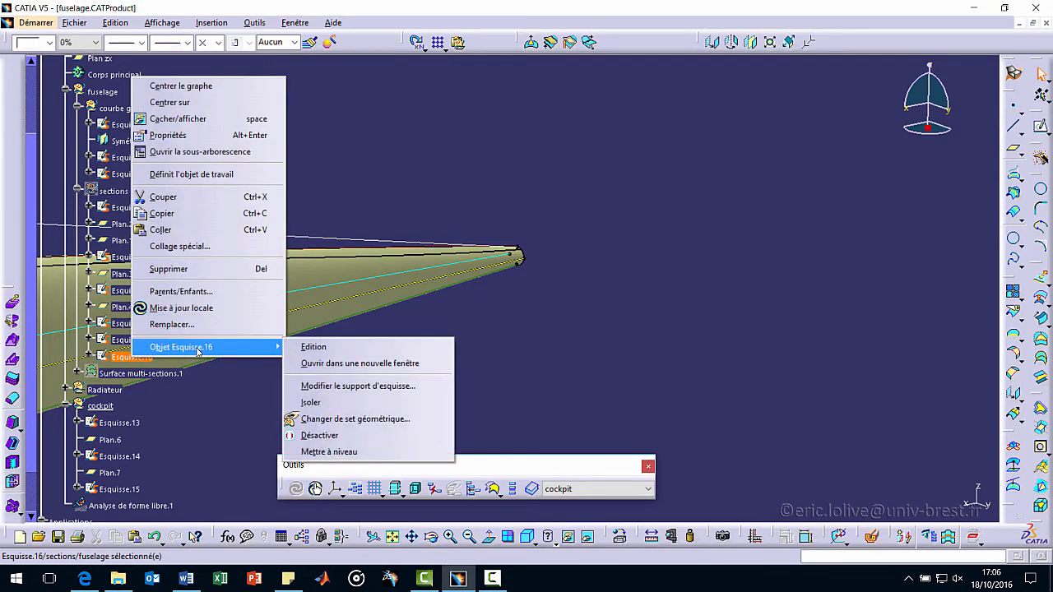
{"action": "left_click", "coordinate": [374, 419]}
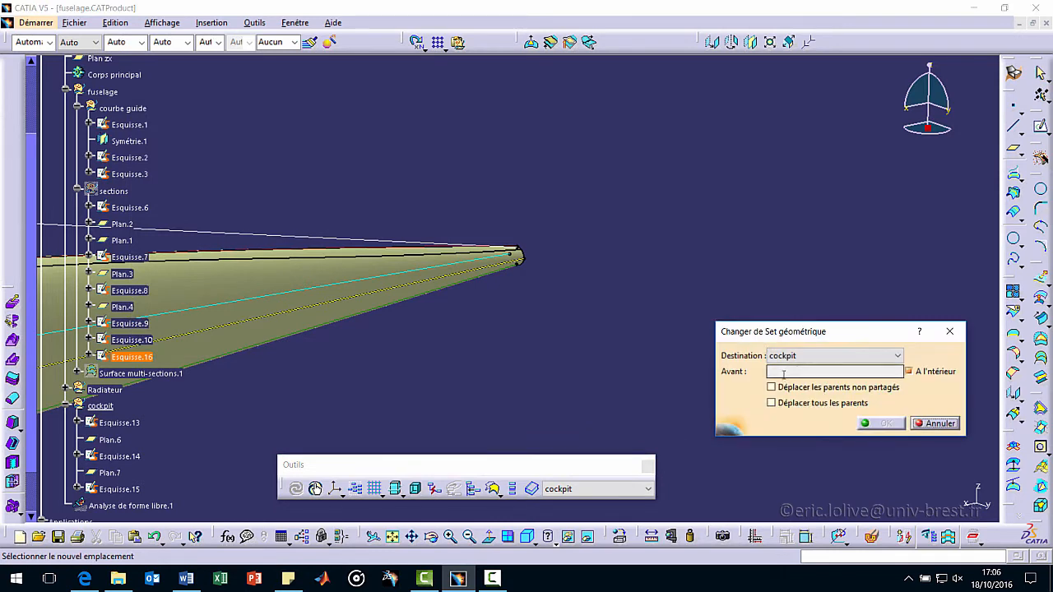
{"action": "left_click", "coordinate": [121, 403]}
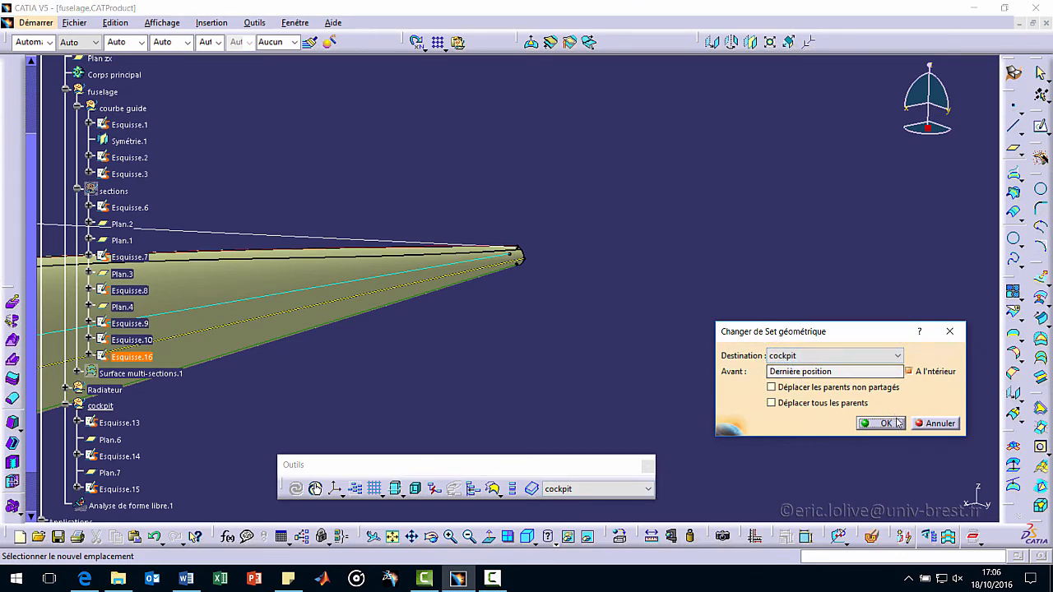
{"action": "key", "text": "Return"}
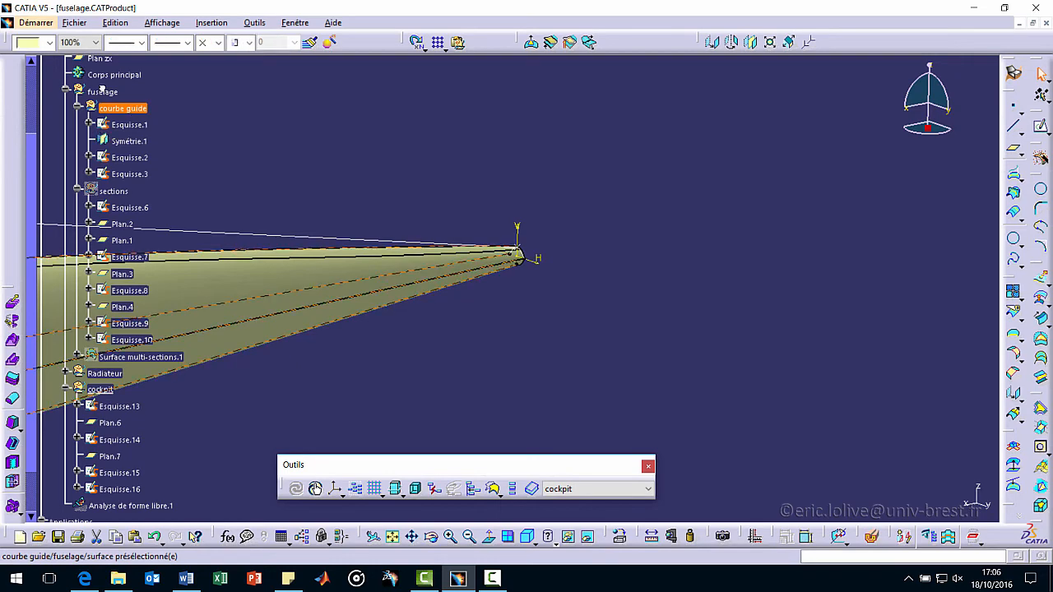
Step: Start a multi-sections surface for the cockpit with Esquisse.15, Esquisse.14 and the tail section Esquisse.16 as its sections
{"action": "middle_click_drag", "start_coordinate": [363, 173], "coordinate": [441, 336], "text": "ctrl"}
{"action": "middle_click_drag", "start_coordinate": [352, 399], "coordinate": [458, 331]}
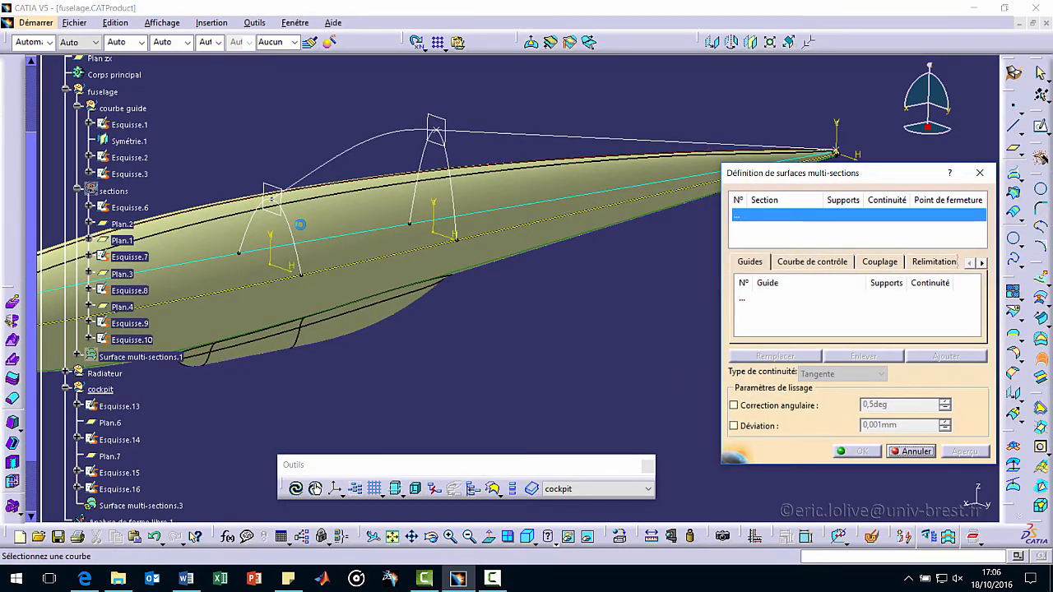
{"action": "left_click", "coordinate": [300, 224]}
{"action": "left_click", "coordinate": [457, 193]}
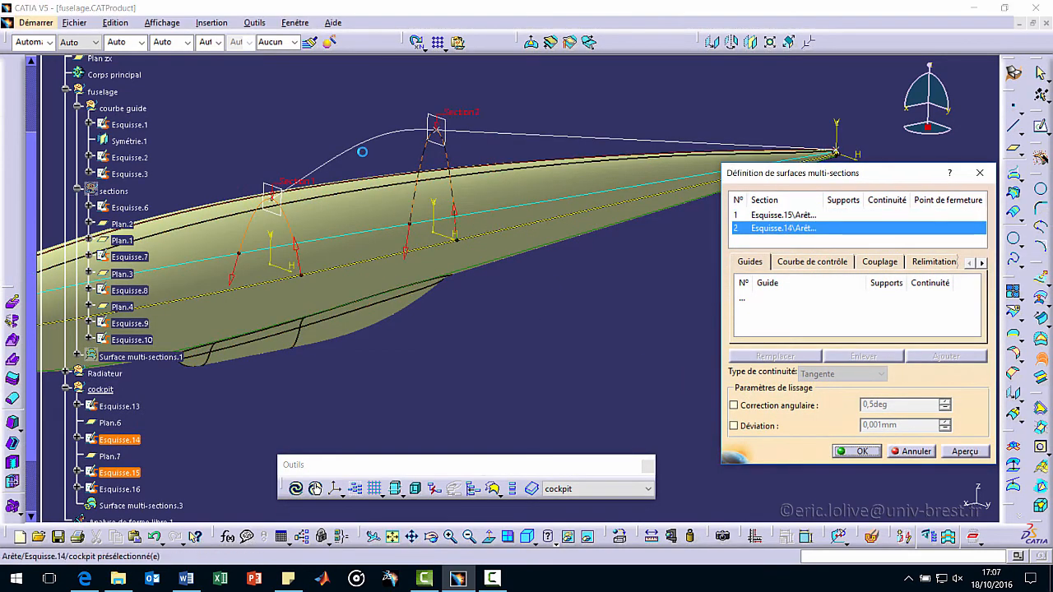
{"action": "middle_click_drag", "start_coordinate": [627, 195], "coordinate": [316, 238]}
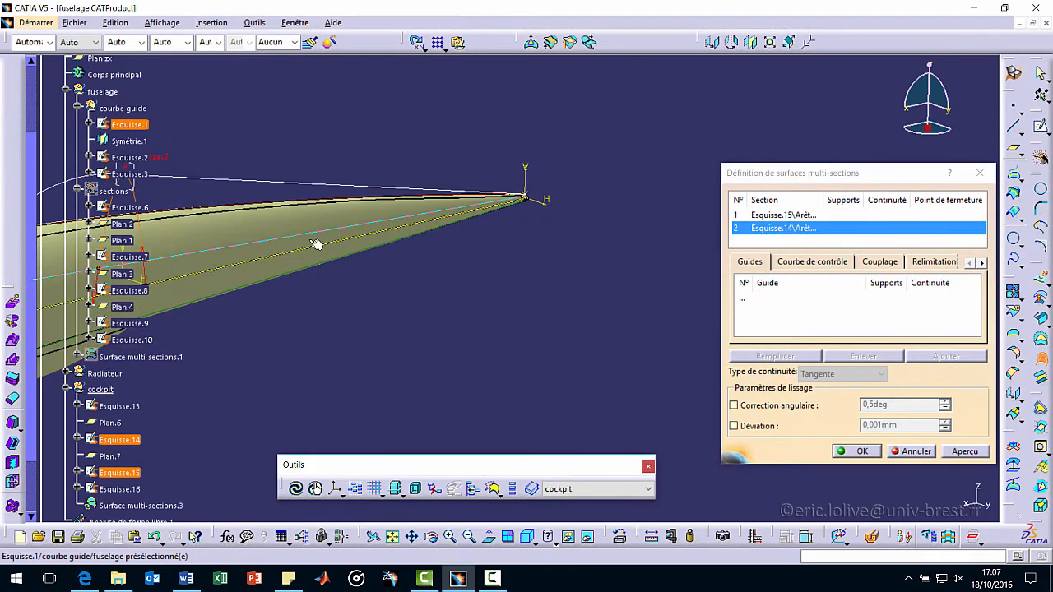
{"action": "middle_click", "coordinate": [526, 200]}
{"action": "middle_click_drag", "start_coordinate": [590, 305], "coordinate": [596, 8], "text": "ctrl"}
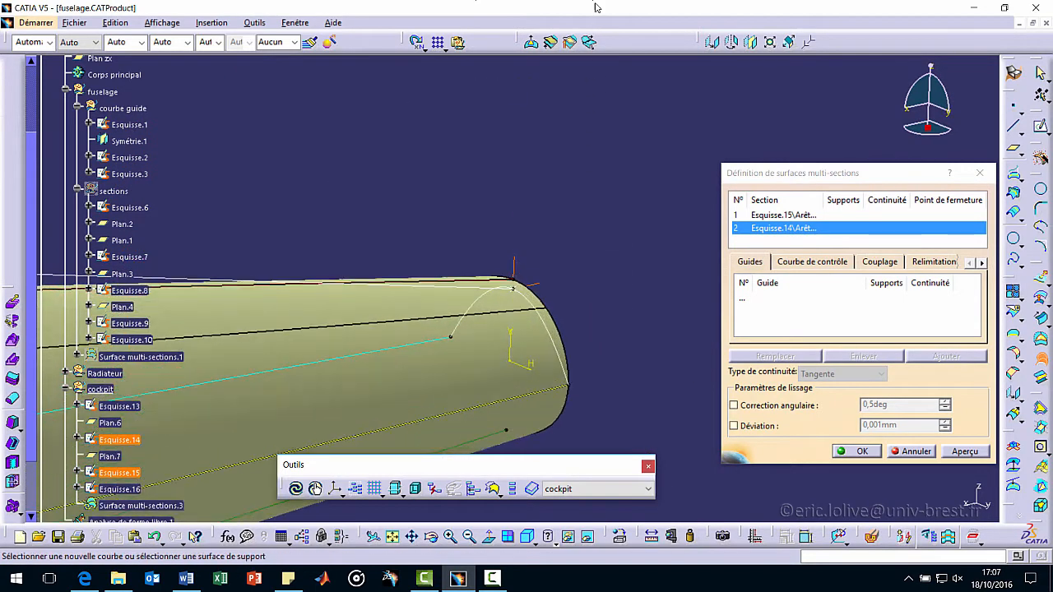
{"action": "left_click", "coordinate": [448, 278]}
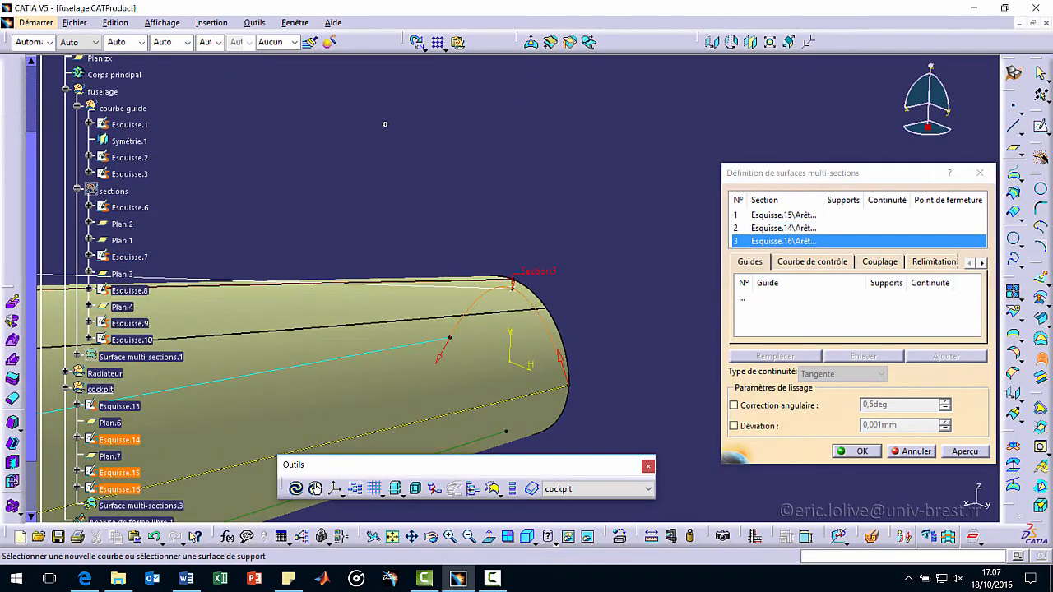
Step: Guide the cockpit surface along Esquisse.13, Esquisse.1 and Symétrie.1, and create it
{"action": "middle_click_drag", "start_coordinate": [273, 250], "coordinate": [627, 344]}
{"action": "left_click", "coordinate": [742, 300]}
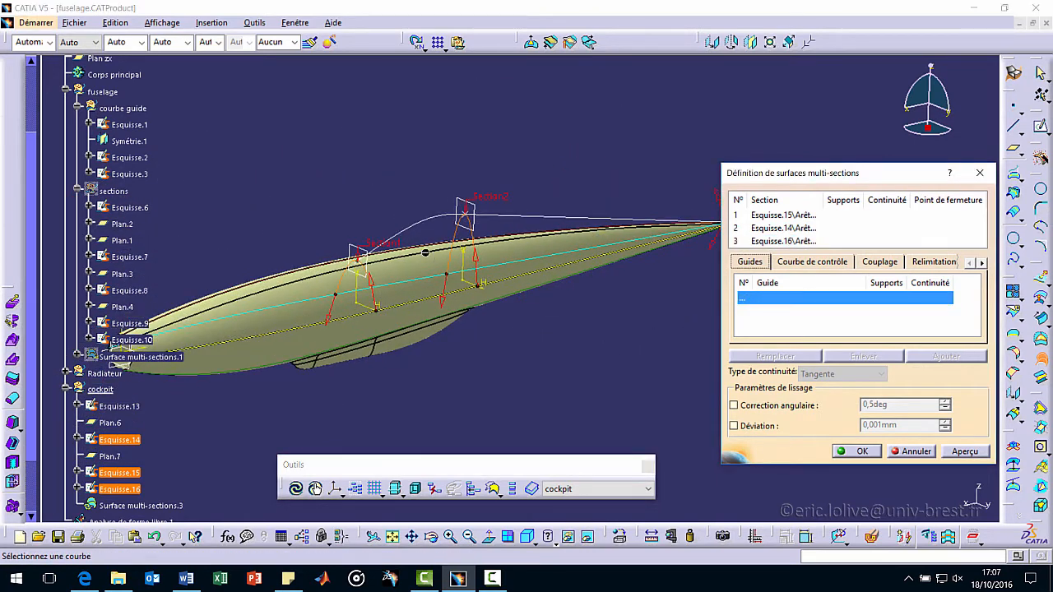
{"action": "left_click", "coordinate": [416, 226]}
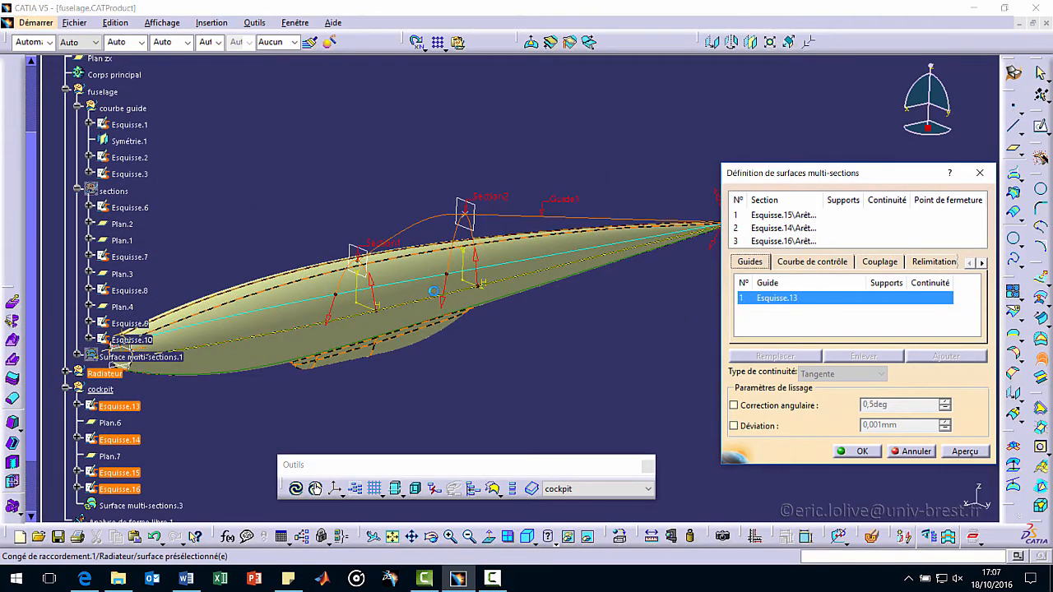
{"action": "left_click", "coordinate": [440, 304]}
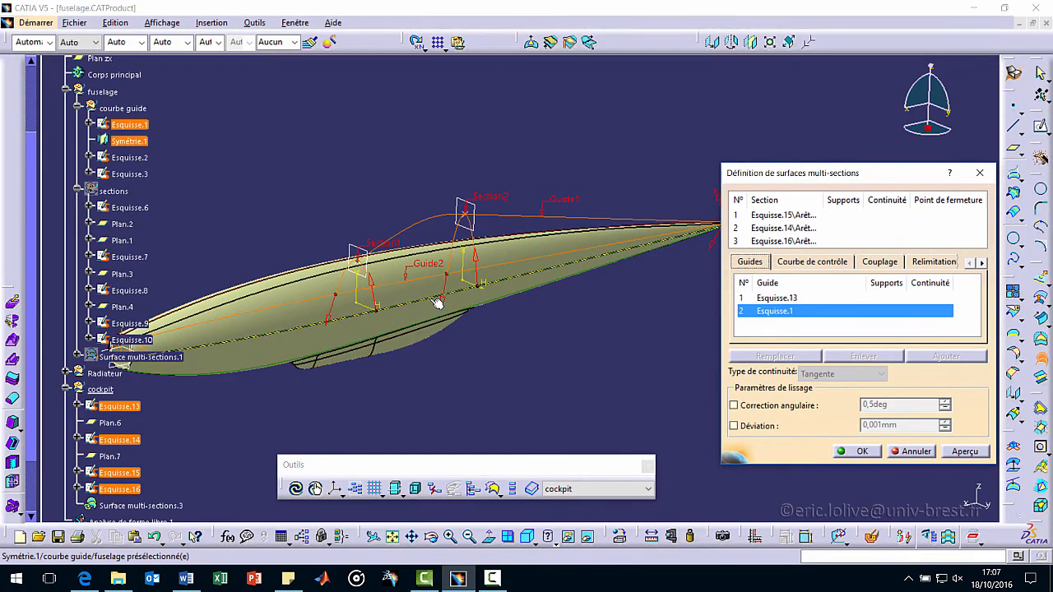
{"action": "left_click", "coordinate": [438, 302]}
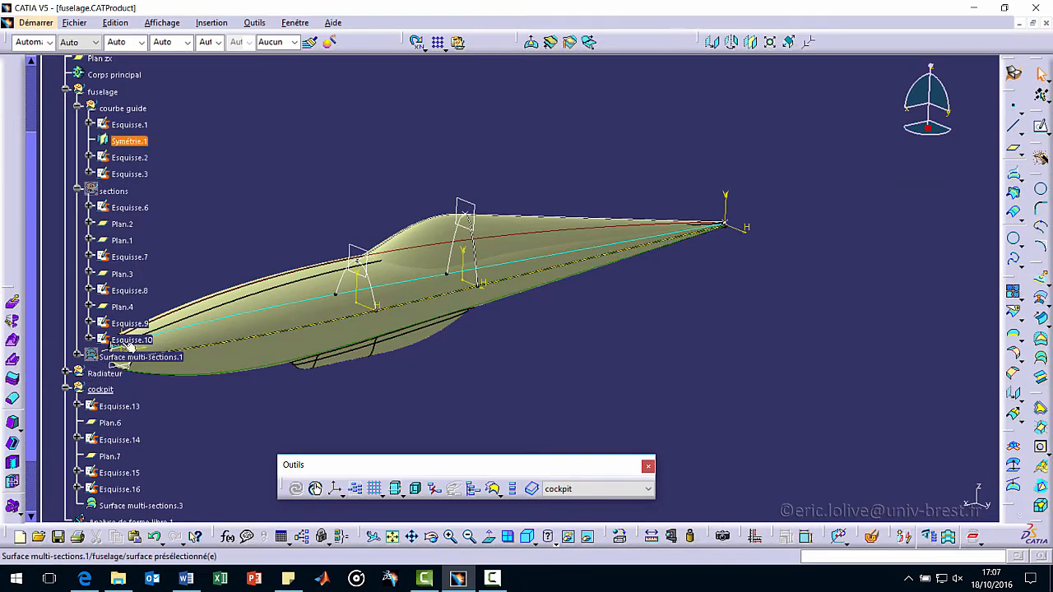
{"action": "left_click", "coordinate": [171, 183]}
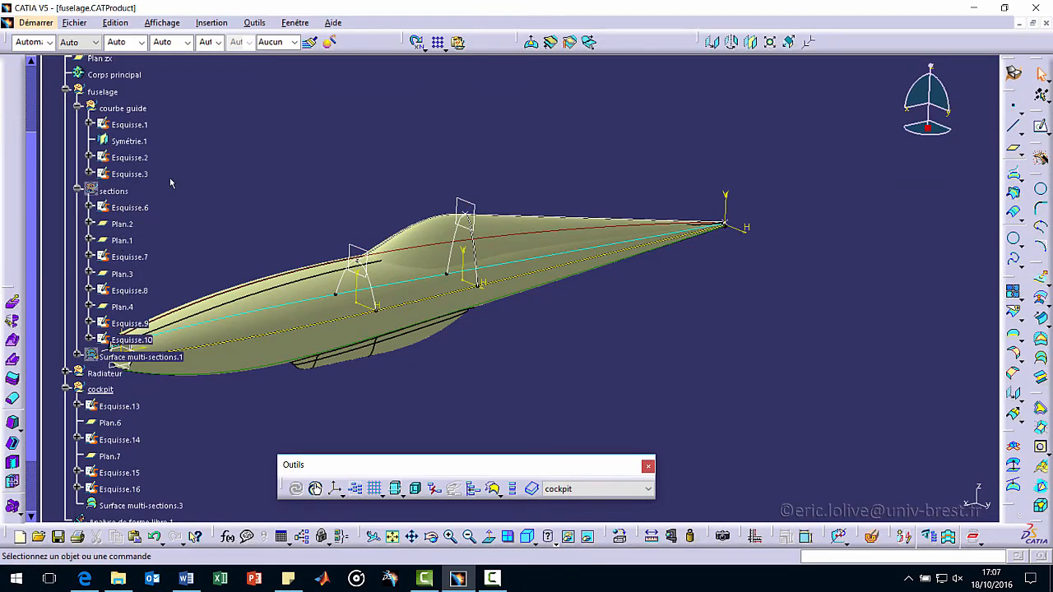
Step: Hide the courbe guide set and collapse the courbe guide and sections sets in the tree
{"action": "left_click", "coordinate": [123, 111]}
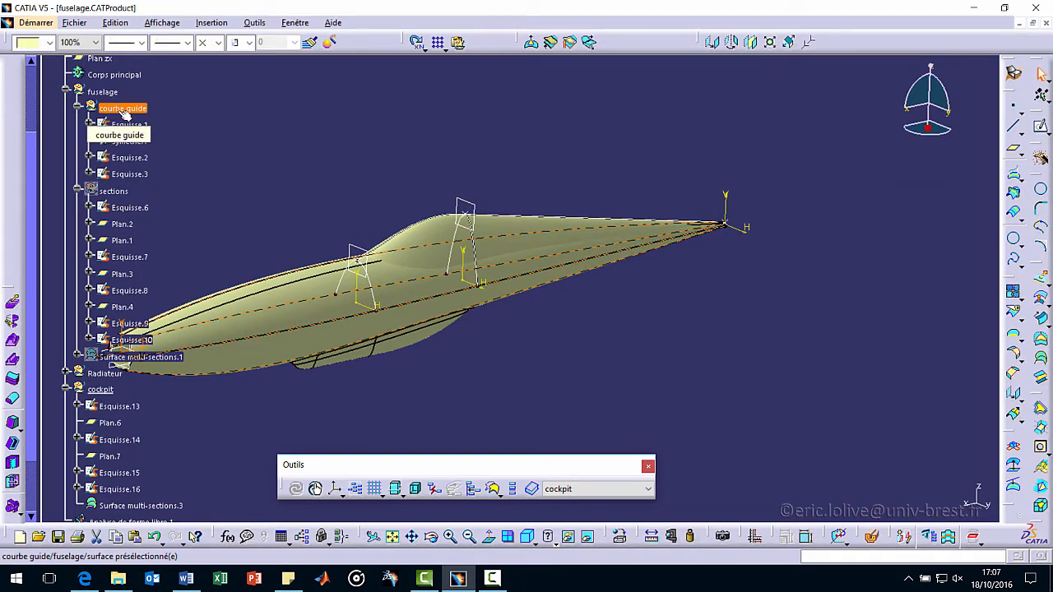
{"action": "left_click", "coordinate": [77, 108]}
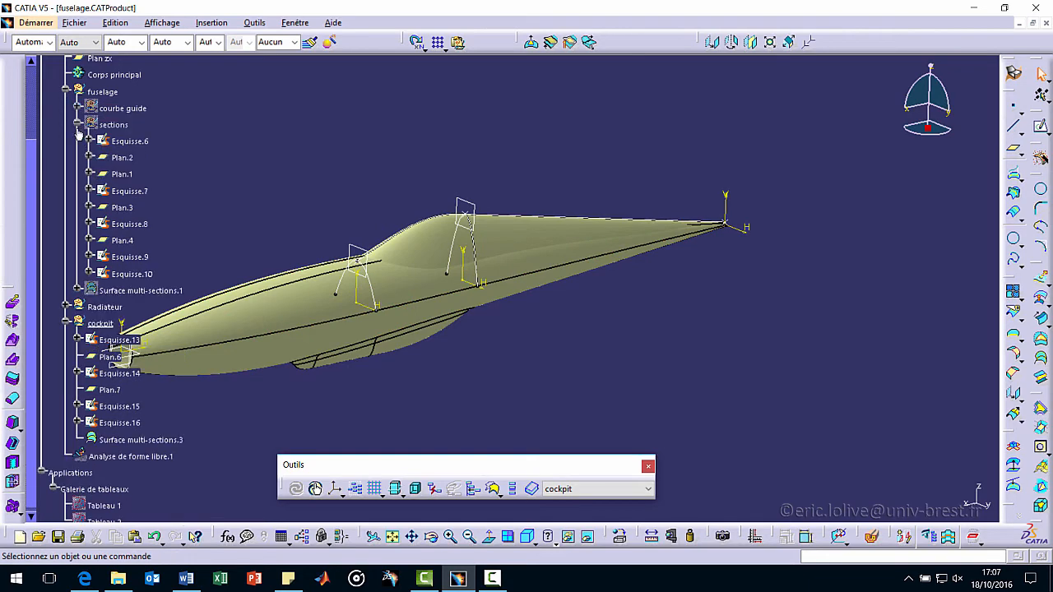
{"action": "left_click", "coordinate": [78, 124]}
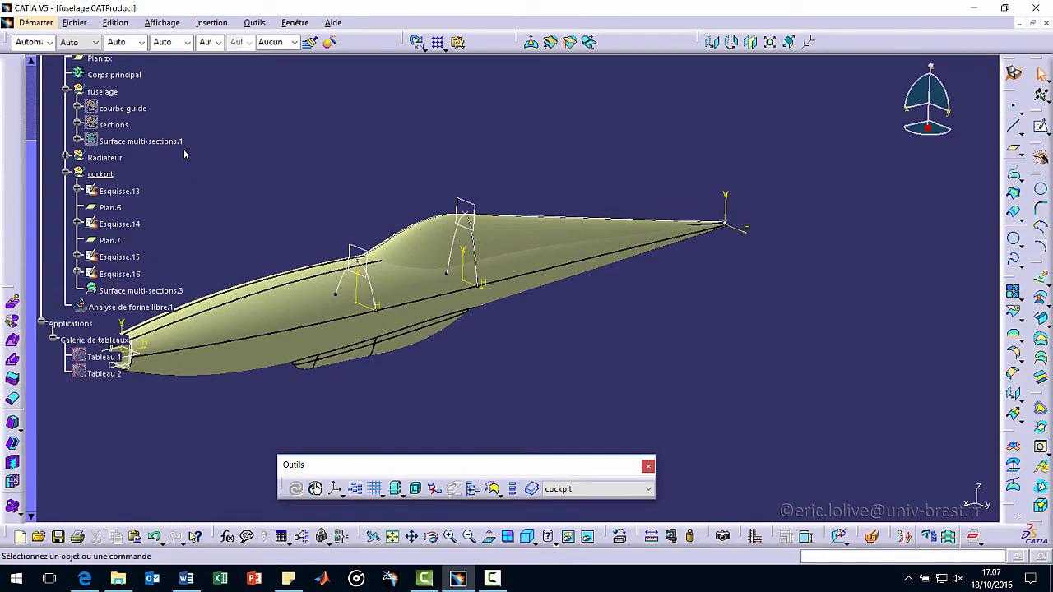
Step: Insert a geometrical set named "courbe" under cockpit containing Esquisse.13, Plan.6, Esquisse.14, Esquisse.15 and Esquisse.16
{"action": "left_click", "coordinate": [219, 24]}
{"action": "left_click", "coordinate": [238, 71]}
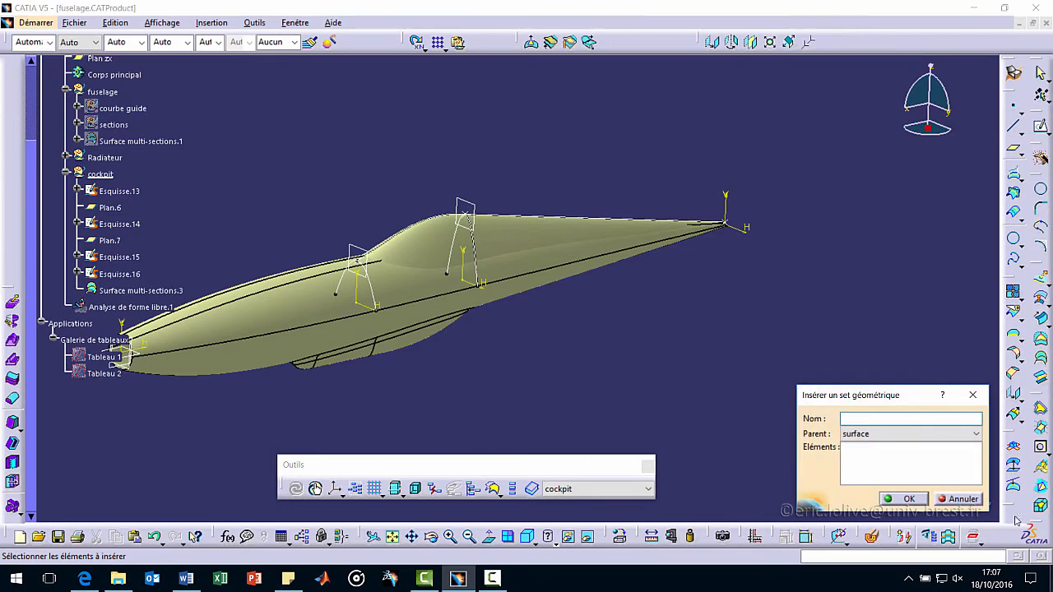
{"action": "type", "text": "courbe"}
{"action": "left_click", "coordinate": [119, 191]}
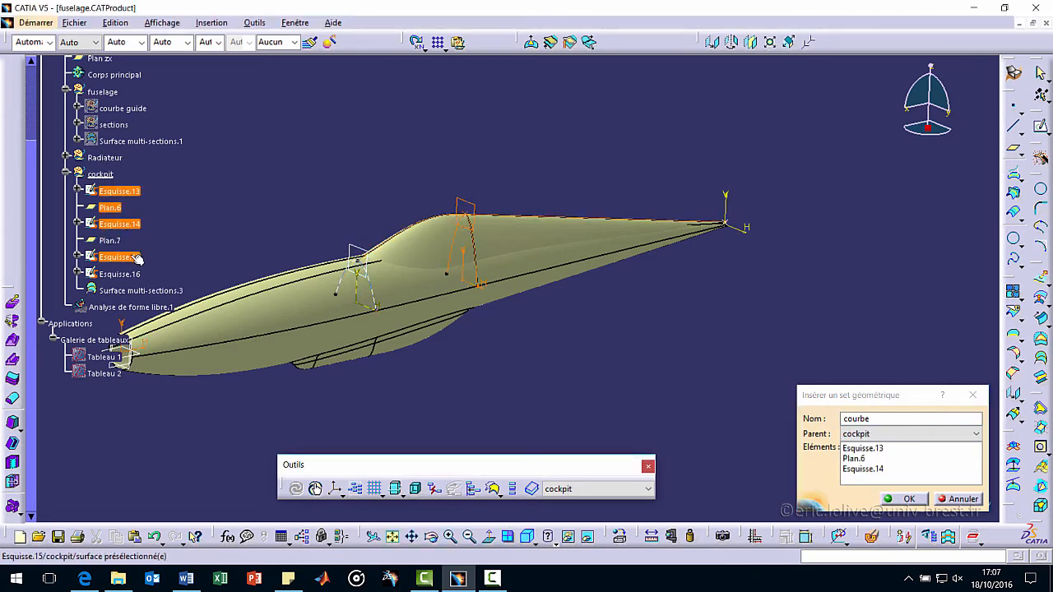
{"action": "left_click", "coordinate": [122, 258]}
{"action": "left_click", "coordinate": [125, 275]}
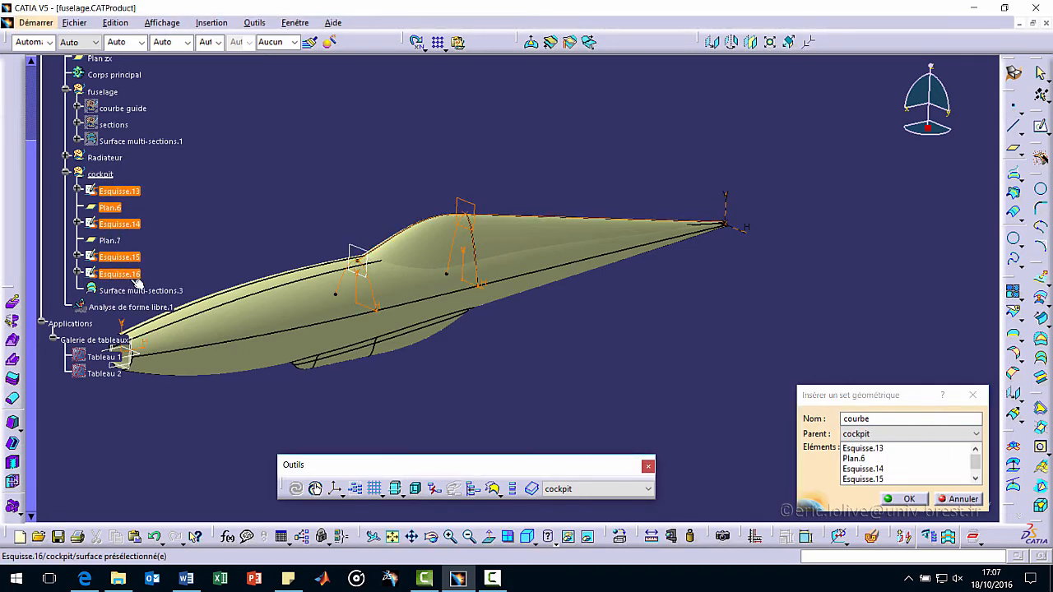
{"action": "left_click", "coordinate": [907, 499]}
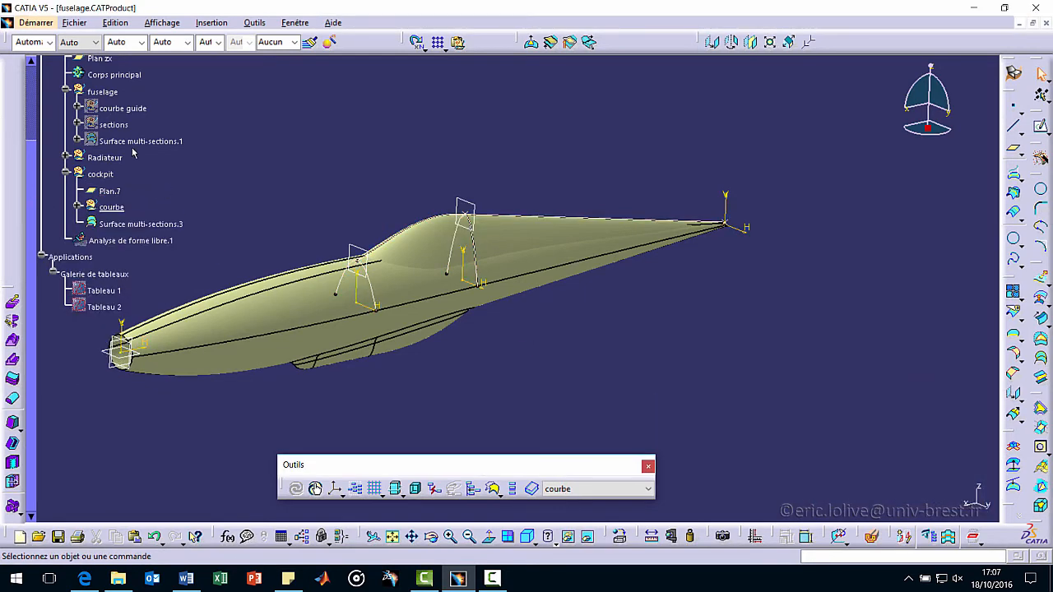
Step: Hide the cockpit's courbe set so its sketches no longer clutter the model
{"action": "left_click", "coordinate": [135, 224]}
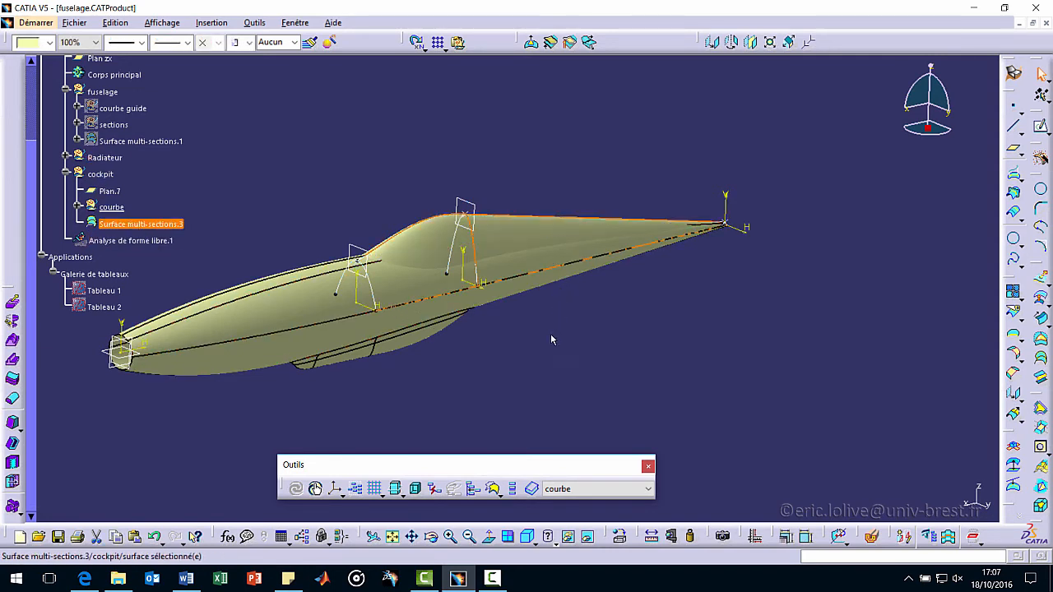
{"action": "left_click", "coordinate": [457, 327]}
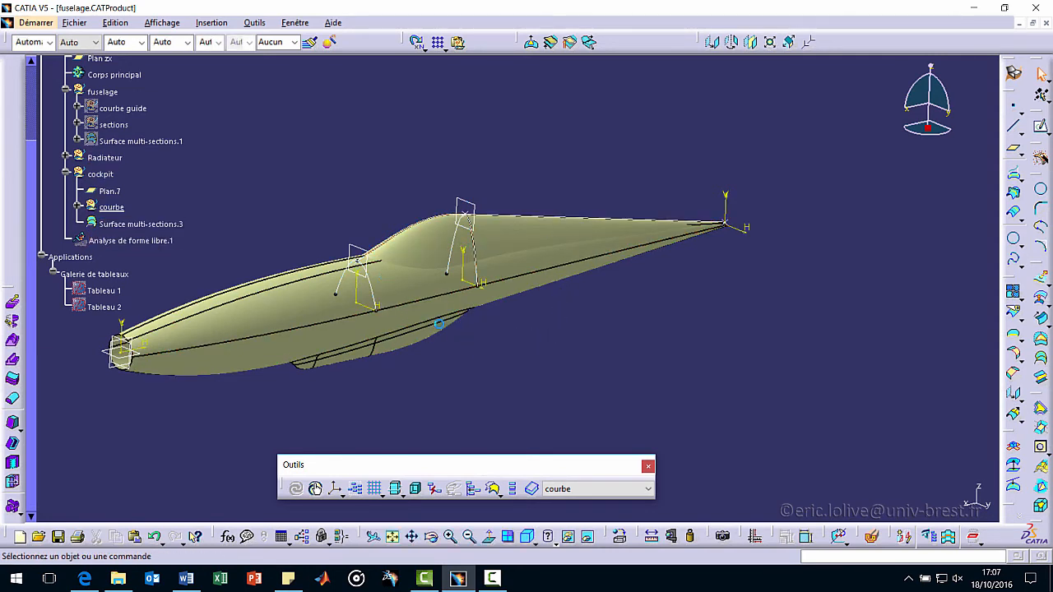
{"action": "left_click", "coordinate": [116, 208]}
{"action": "left_click", "coordinate": [568, 536]}
Step: Create a bitangent fillet of 200 mm radius between the cockpit surface and the fuselage-radiator surface Congé de raccordement.1, trimming both supports
{"action": "middle_click_drag", "start_coordinate": [627, 368], "coordinate": [617, 312]}
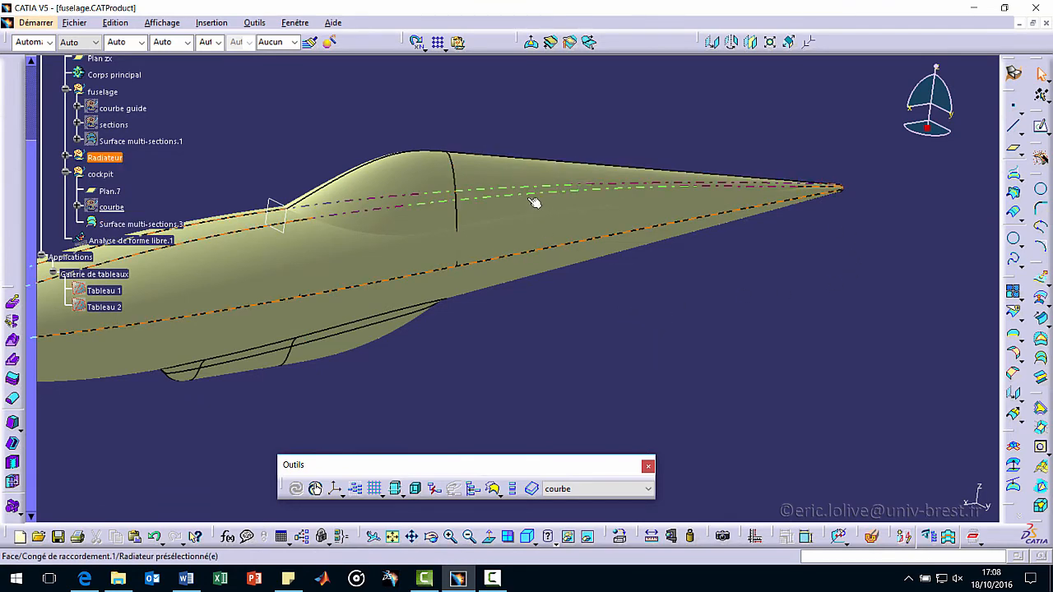
{"action": "left_click", "coordinate": [1014, 353]}
{"action": "left_click", "coordinate": [351, 211]}
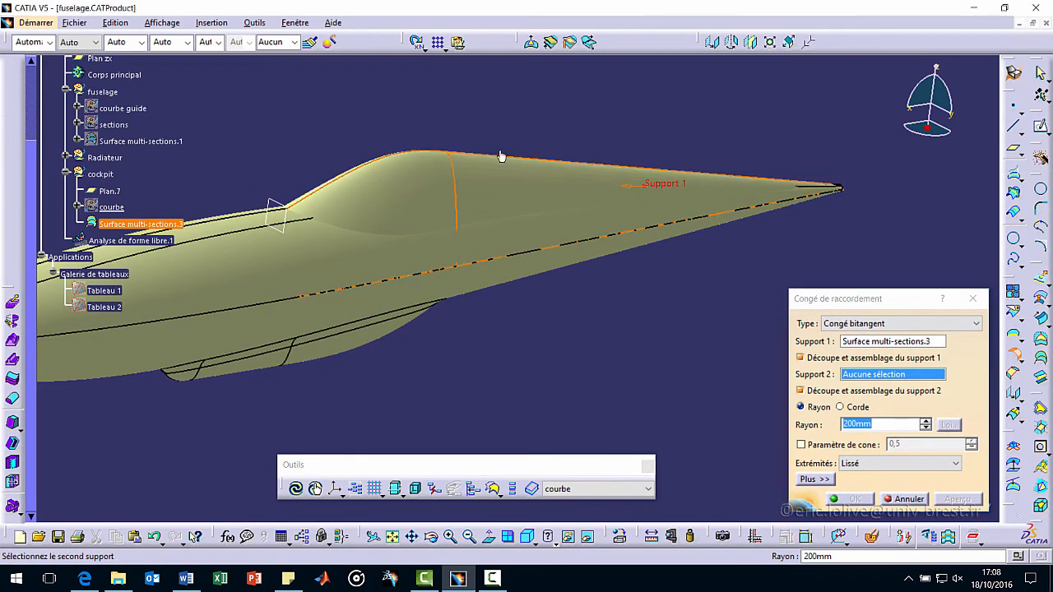
{"action": "left_click", "coordinate": [360, 247]}
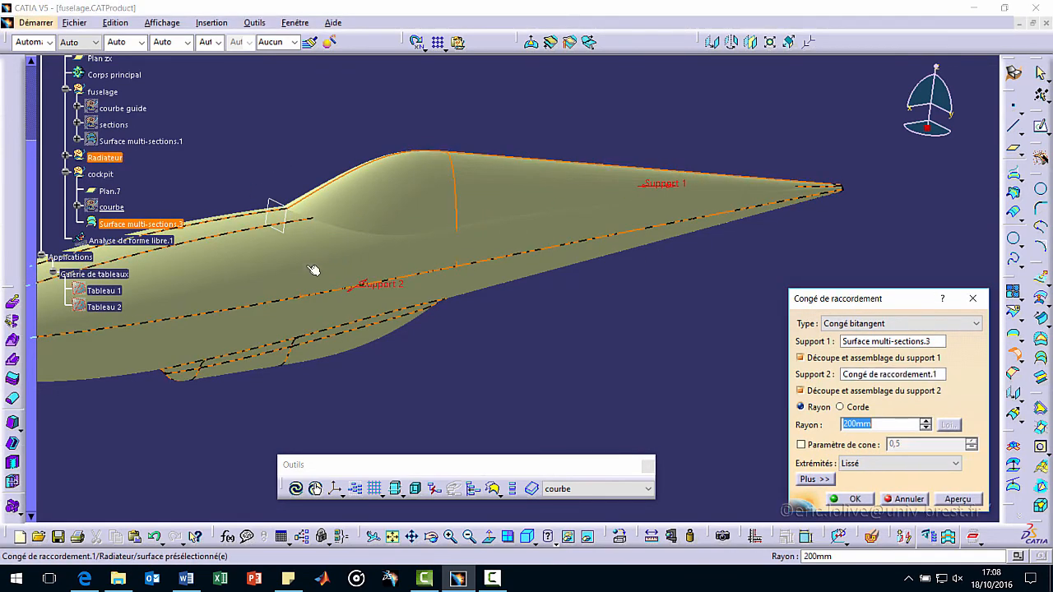
{"action": "mouse_move", "coordinate": [357, 288]}
{"action": "middle_mouse_down"}
{"action": "mouse_move", "coordinate": [360, 314]}
{"action": "mouse_move", "coordinate": [366, 296]}
{"action": "middle_mouse_up"}
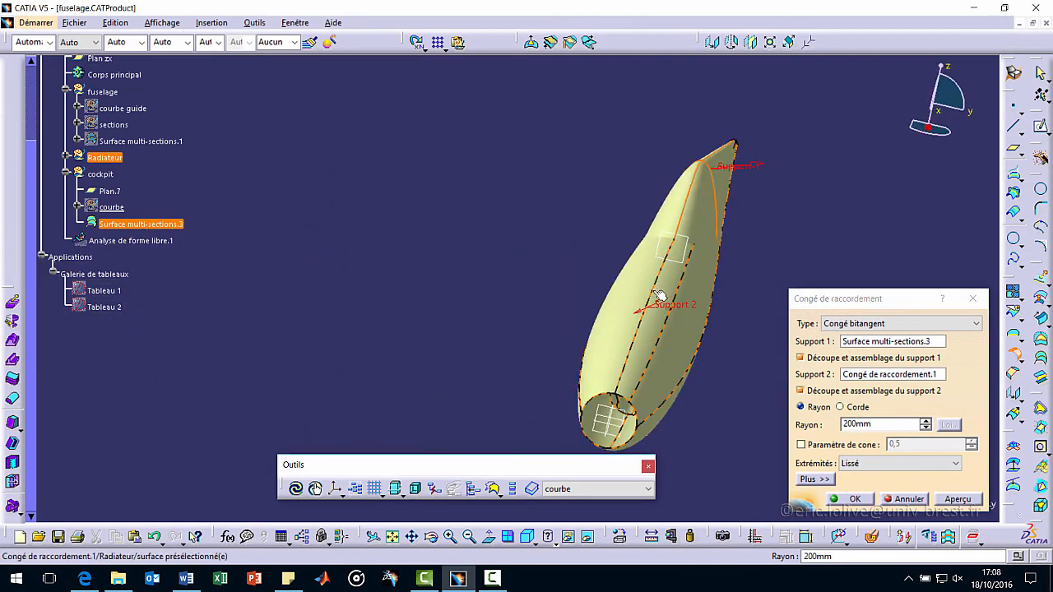
{"action": "left_click", "coordinate": [860, 500]}
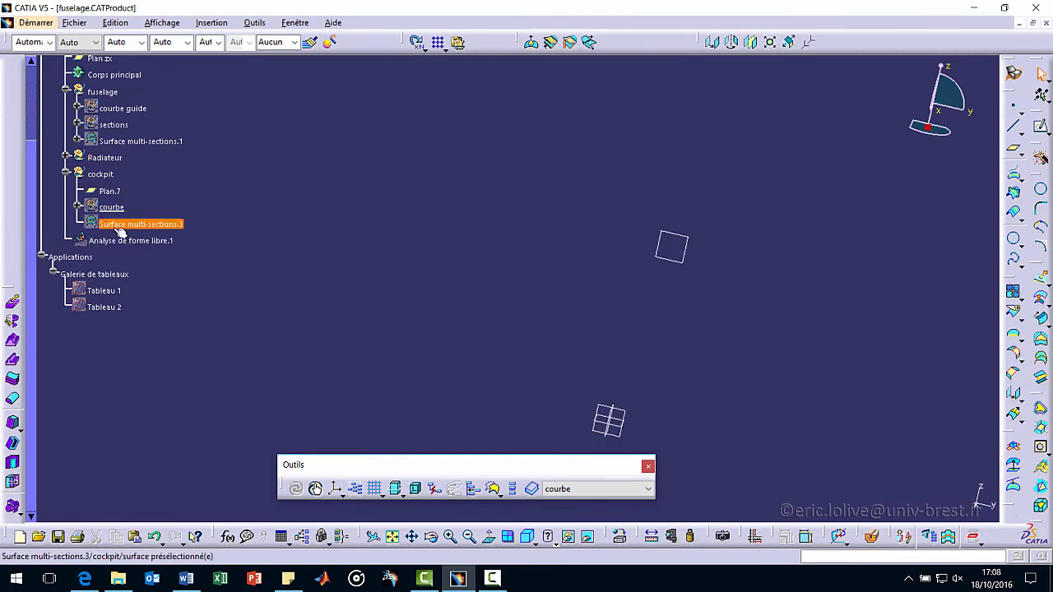
Step: Move the fillet Congé de raccordement.2 from the courbe set into the cockpit geometrical set
{"action": "left_click", "coordinate": [78, 207]}
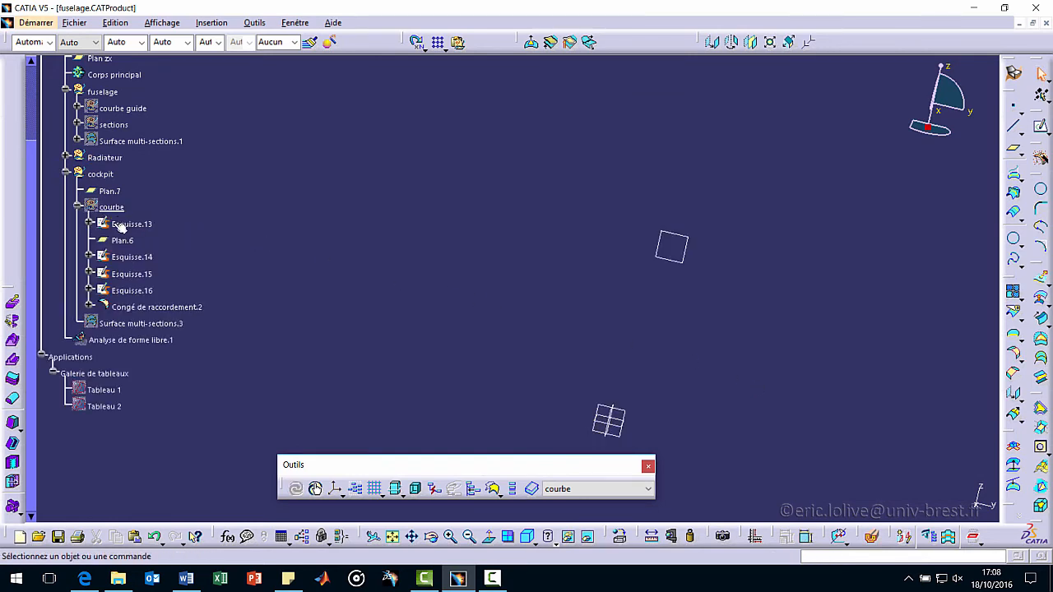
{"action": "right_click", "coordinate": [150, 308]}
{"action": "mouse_move", "coordinate": [238, 296]}
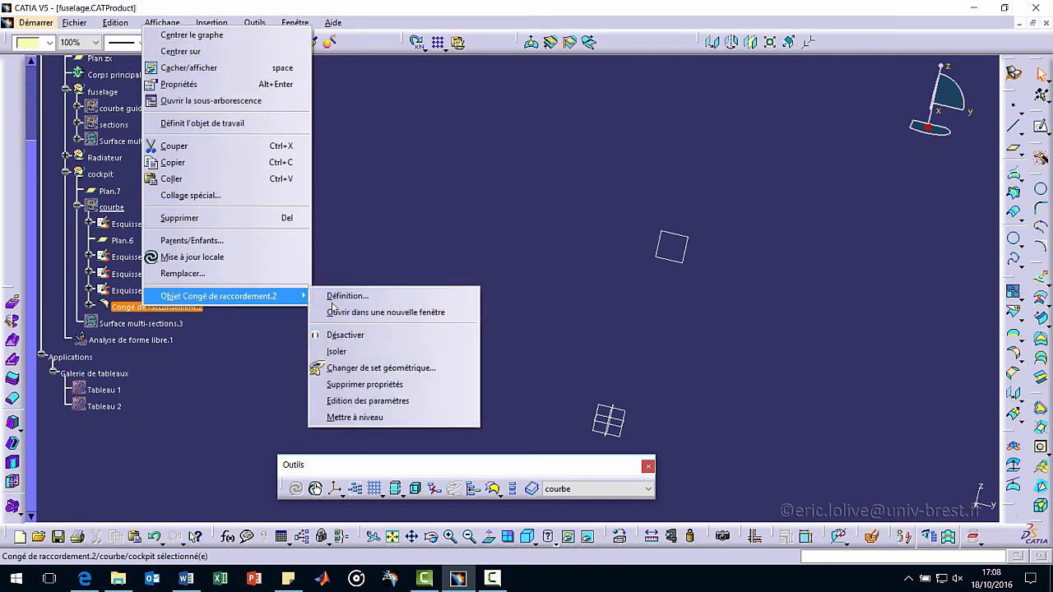
{"action": "left_click", "coordinate": [415, 368]}
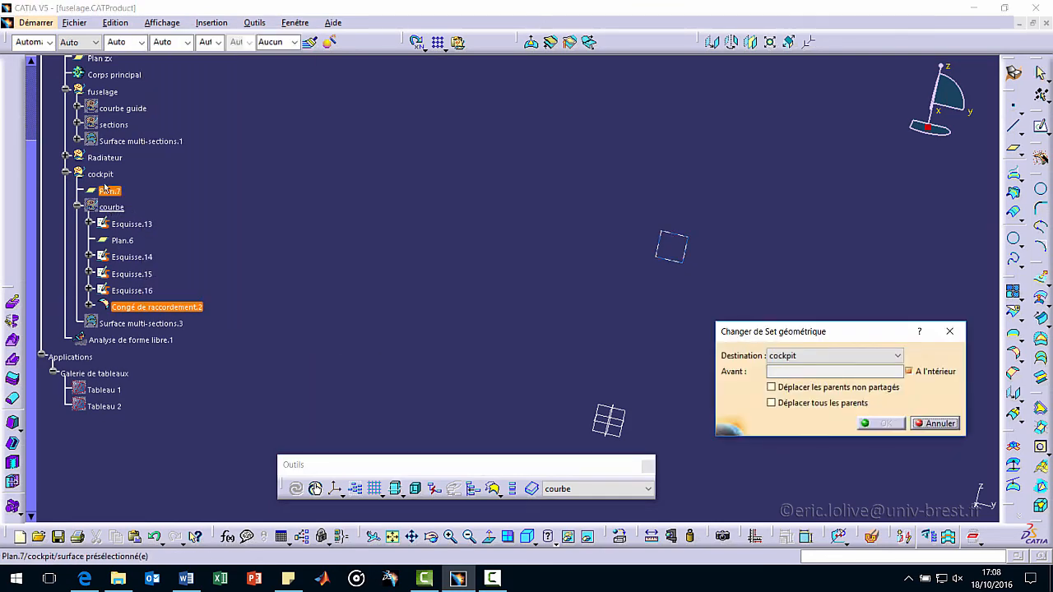
{"action": "left_click", "coordinate": [884, 425]}
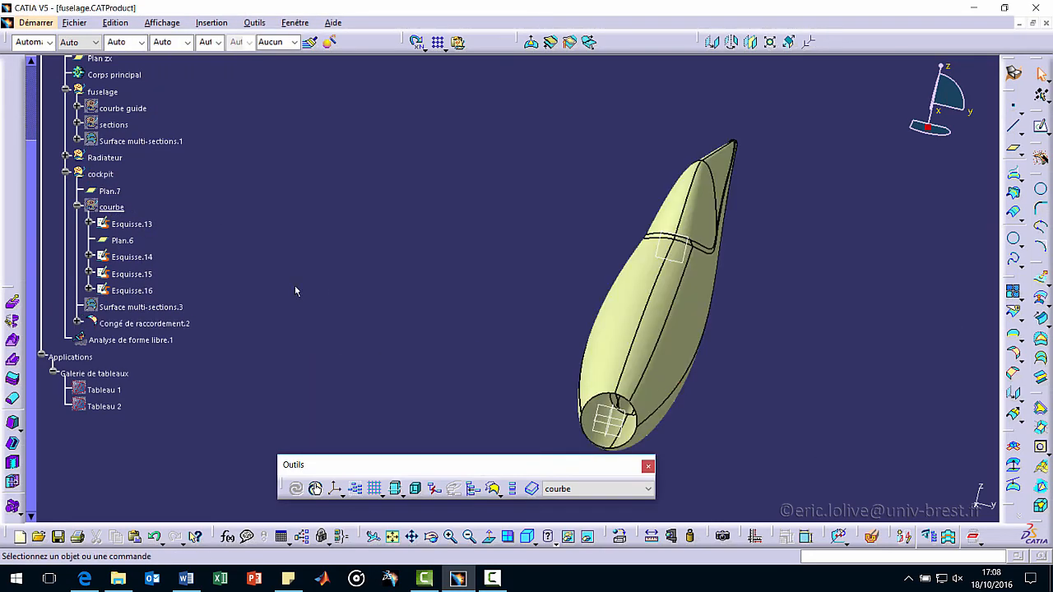
Step: Define the cockpit geometrical set as the work object
{"action": "right_click", "coordinate": [148, 323]}
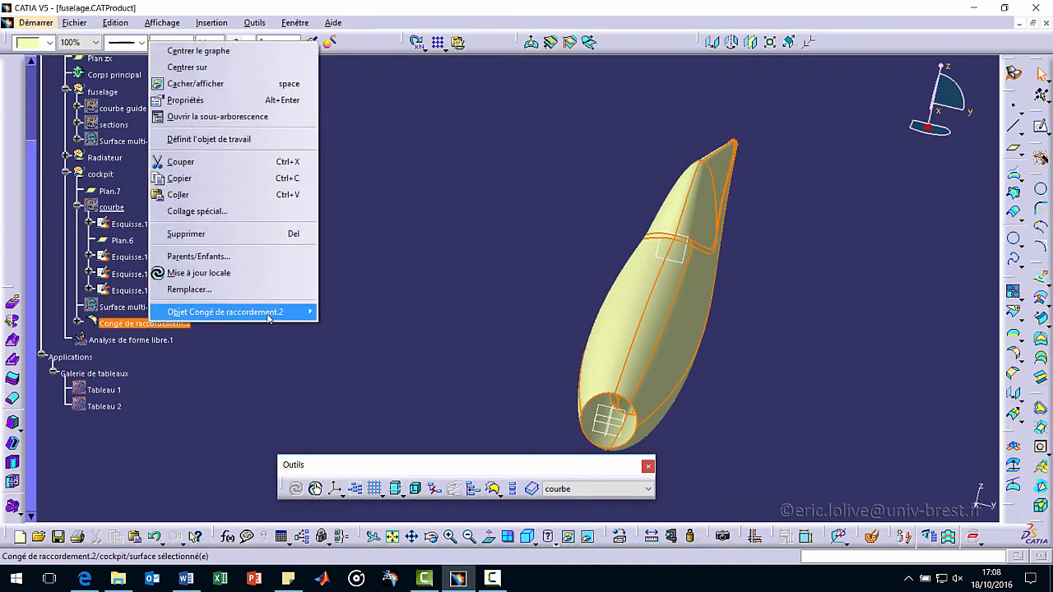
{"action": "mouse_move", "coordinate": [261, 311]}
{"action": "left_click", "coordinate": [209, 139]}
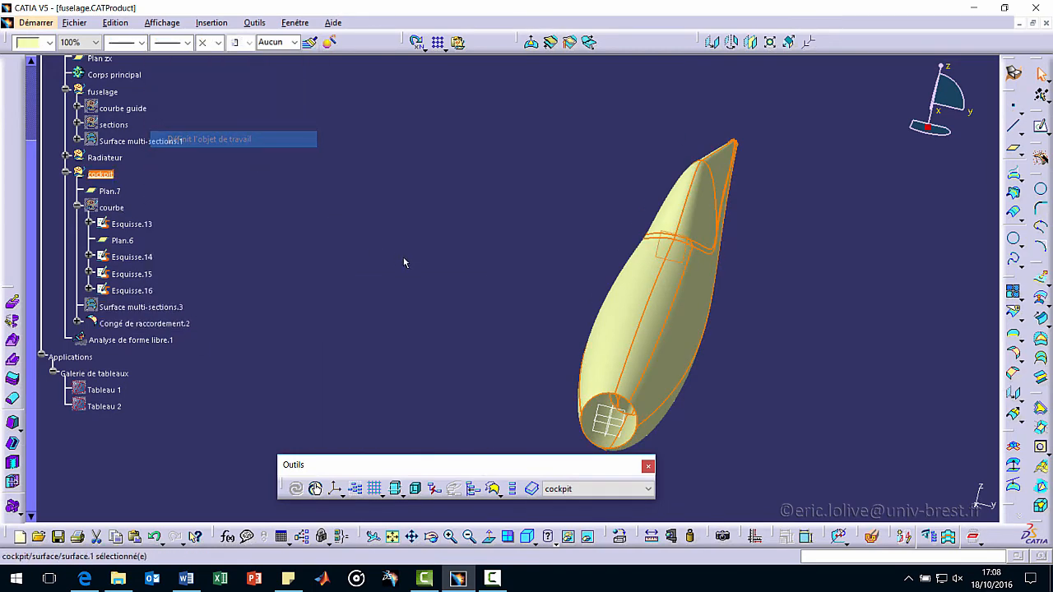
Step: Set the radius of the fillet between the cockpit and the fuselage to 500 mm
{"action": "middle_click_drag", "start_coordinate": [671, 328], "coordinate": [567, 332]}
{"action": "middle_click_drag", "start_coordinate": [549, 322], "coordinate": [666, 434]}
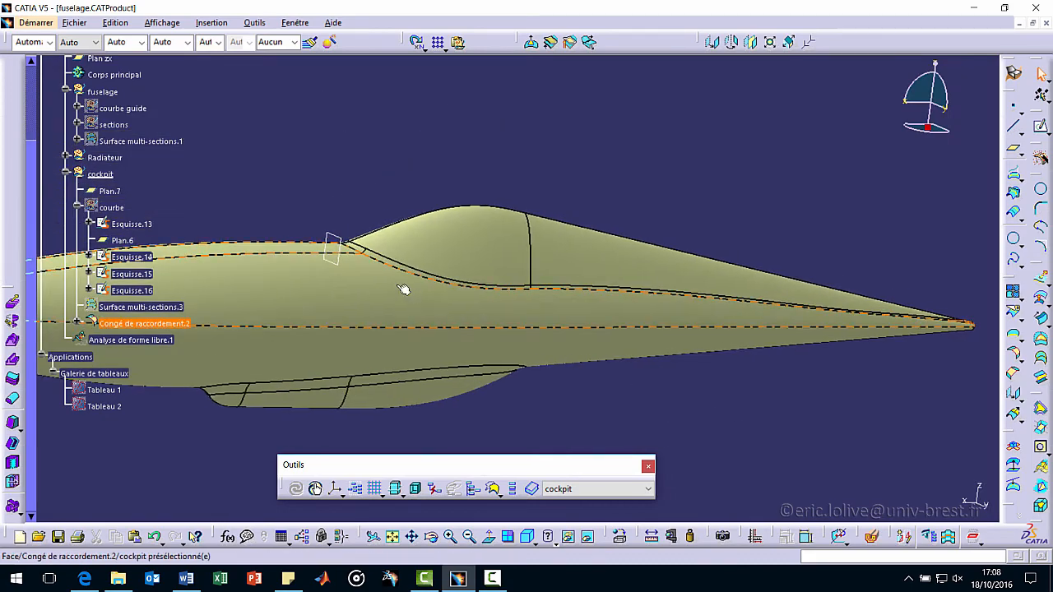
{"action": "middle_click_drag", "start_coordinate": [399, 289], "coordinate": [501, 234]}
{"action": "left_click", "coordinate": [524, 324]}
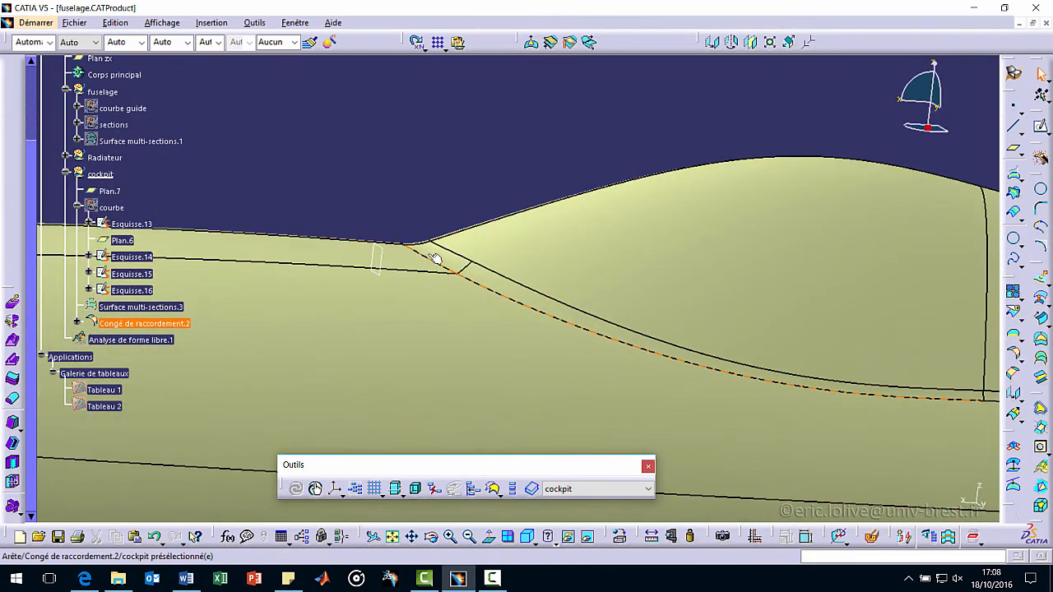
{"action": "left_click", "coordinate": [125, 258]}
{"action": "double_click", "coordinate": [125, 257]}
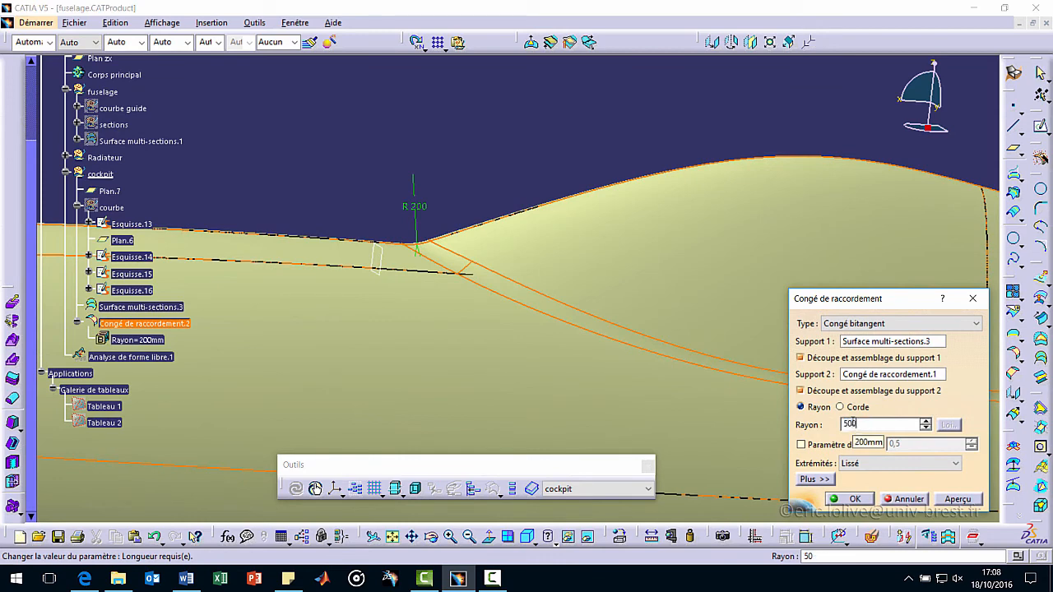
{"action": "key", "text": "Return"}
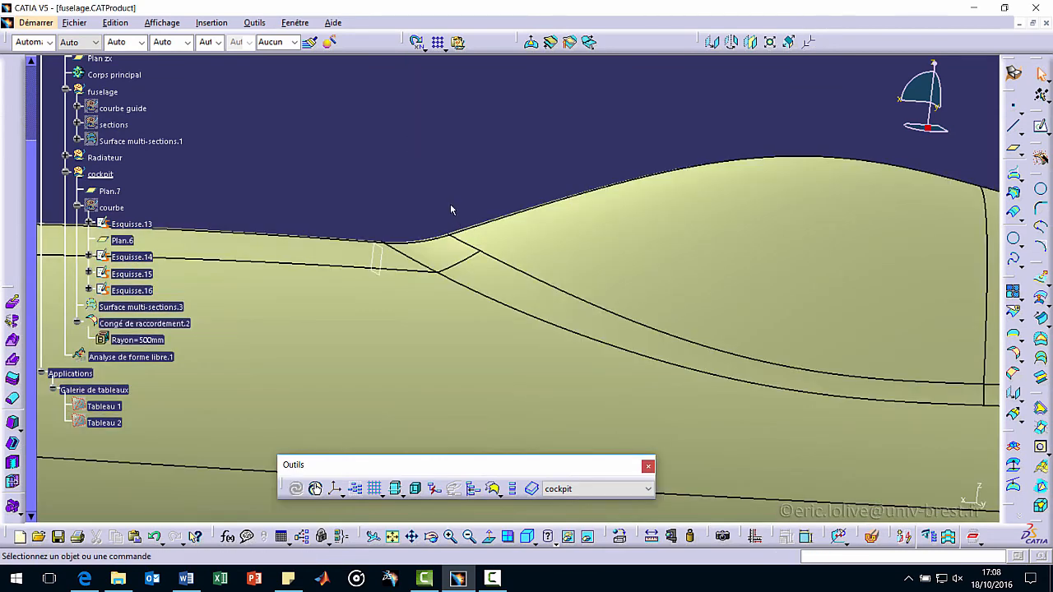
{"action": "middle_click_drag", "start_coordinate": [450, 210], "coordinate": [498, 303]}
{"action": "middle_click_drag", "start_coordinate": [432, 325], "coordinate": [584, 364]}
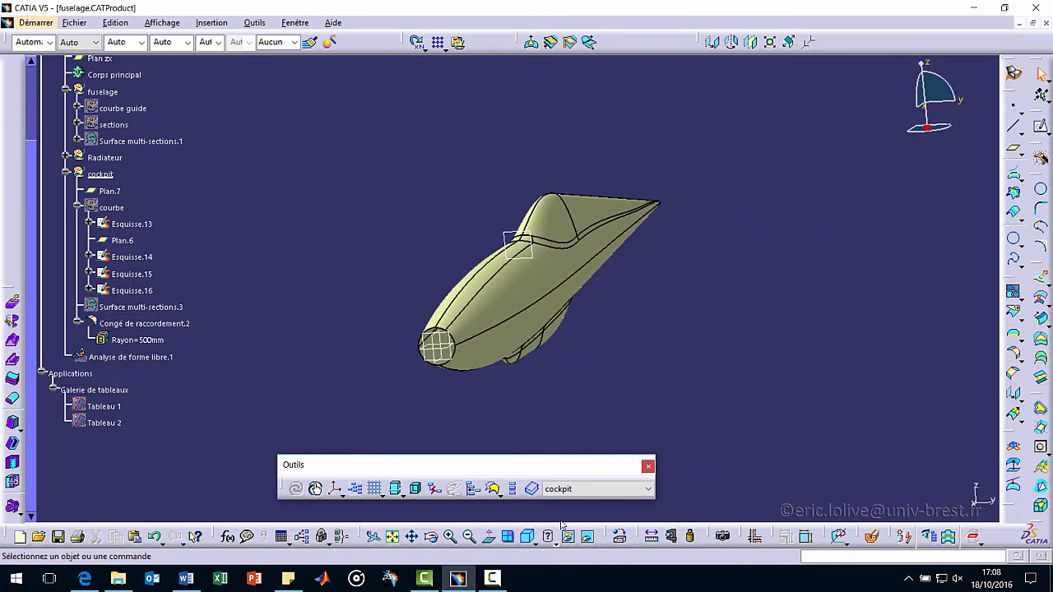